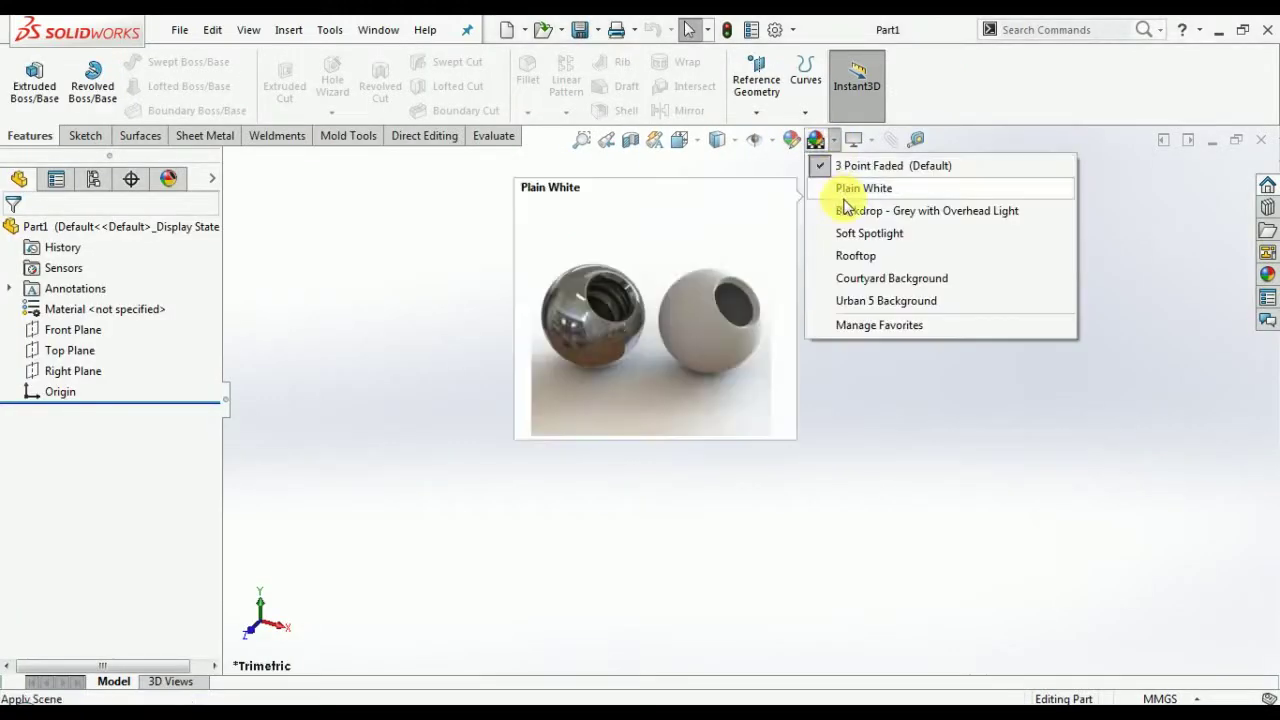
Apply the Plain White scene and start a sketch on the Front Plane.
click(846, 188)
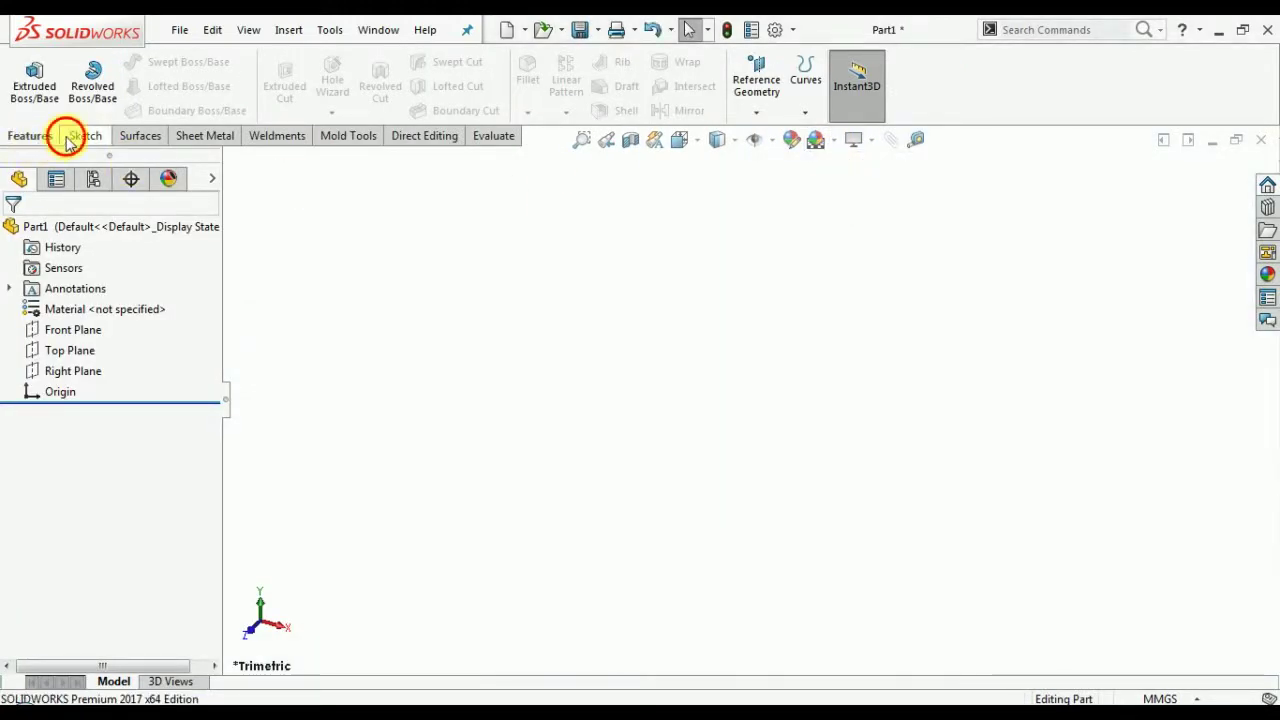
click(66, 140)
click(26, 76)
click(560, 277)
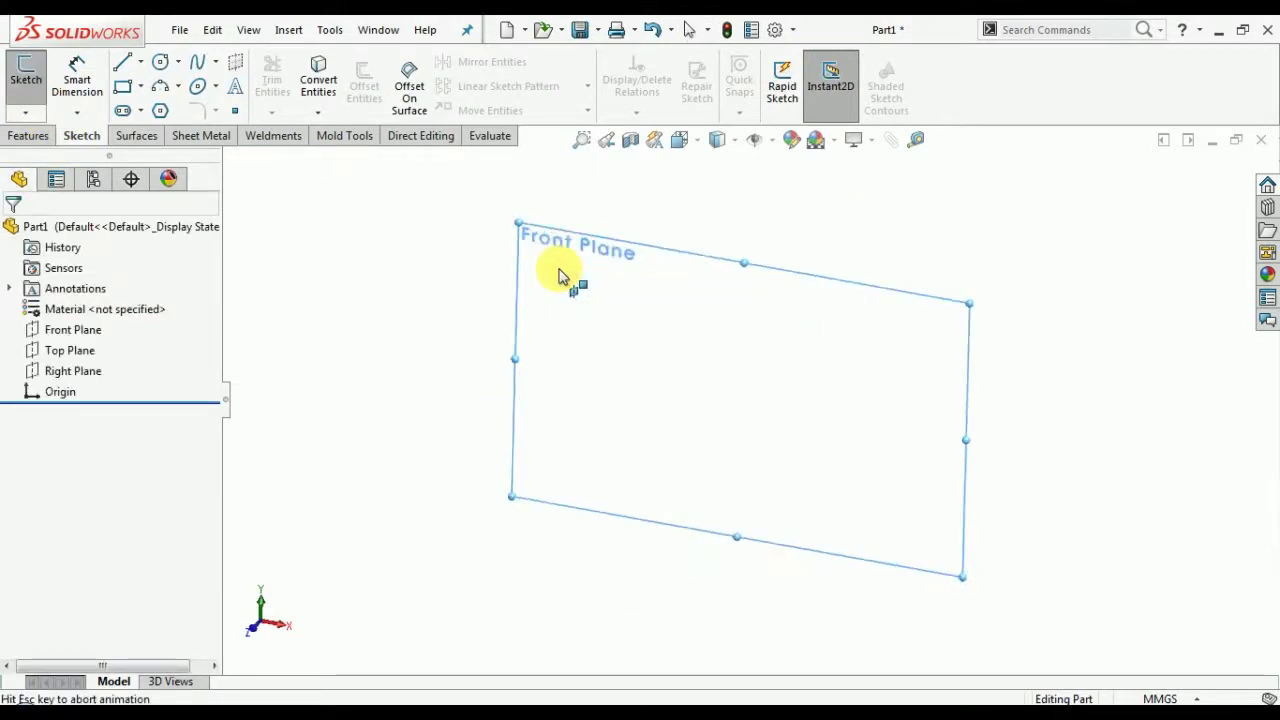
Sketch a center rectangle about 143 mm by 90 mm, centred on the origin.
click(124, 88)
click(85, 300)
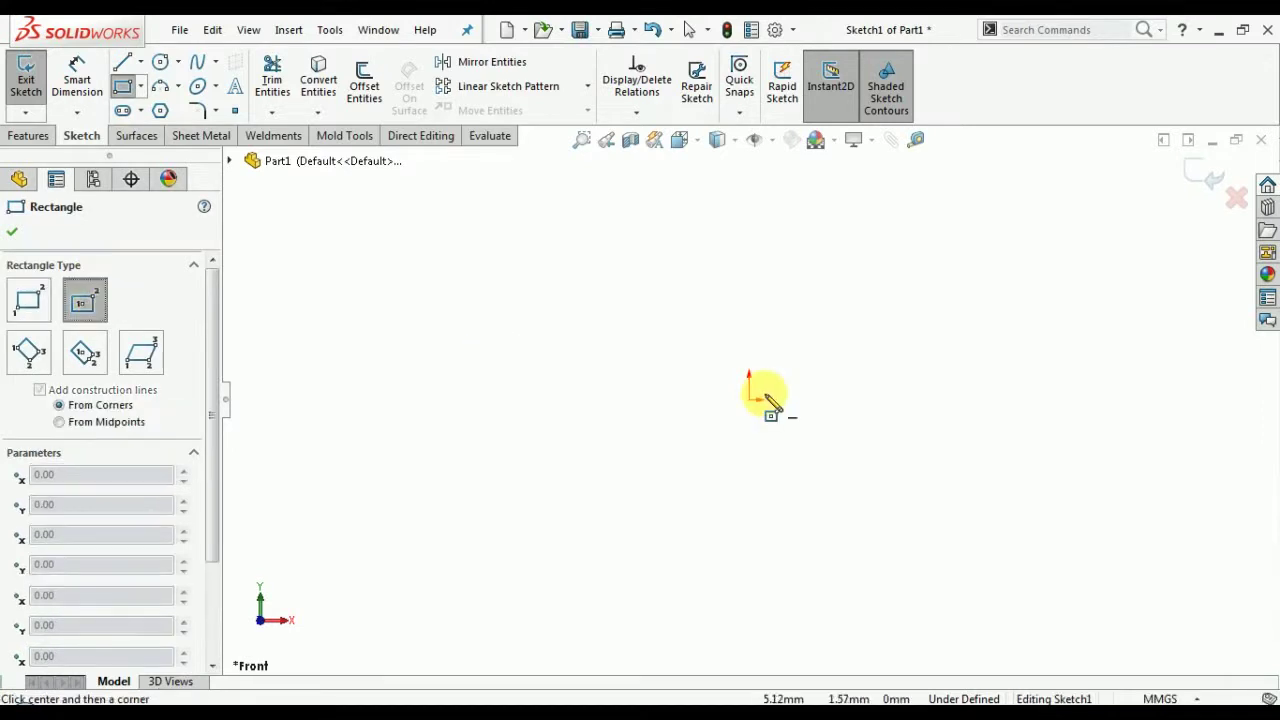
click(749, 398)
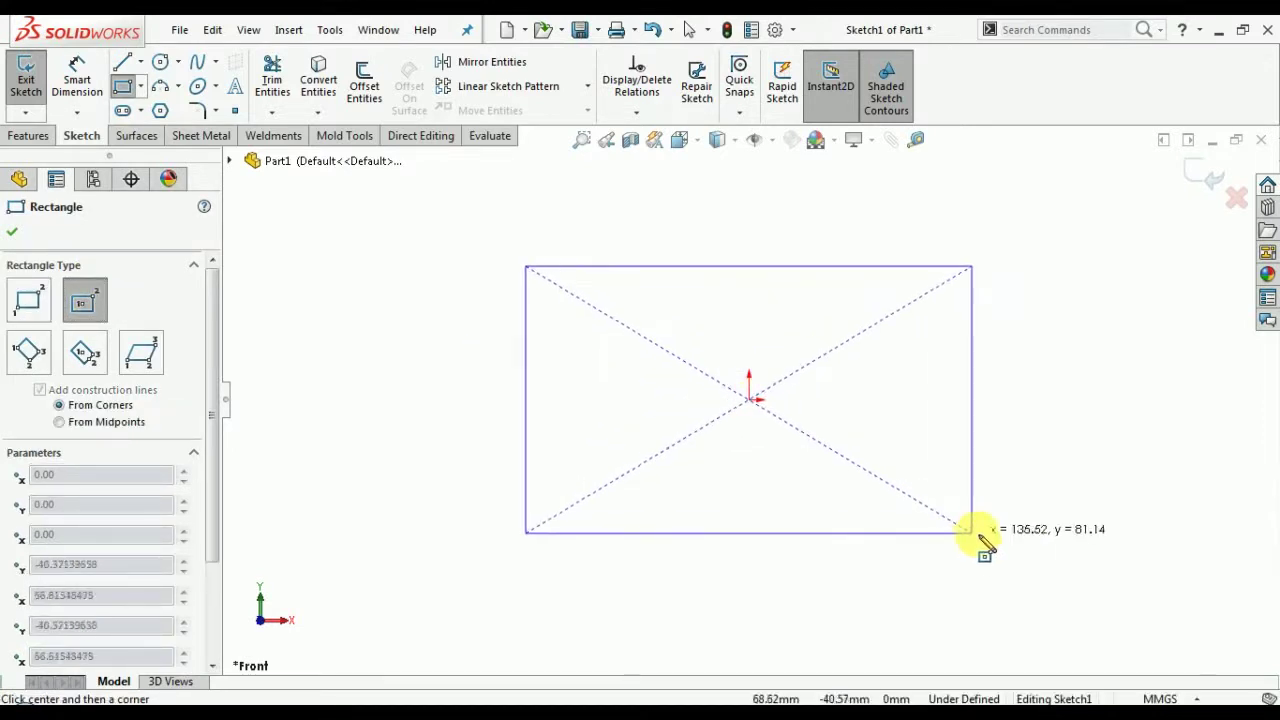
click(985, 546)
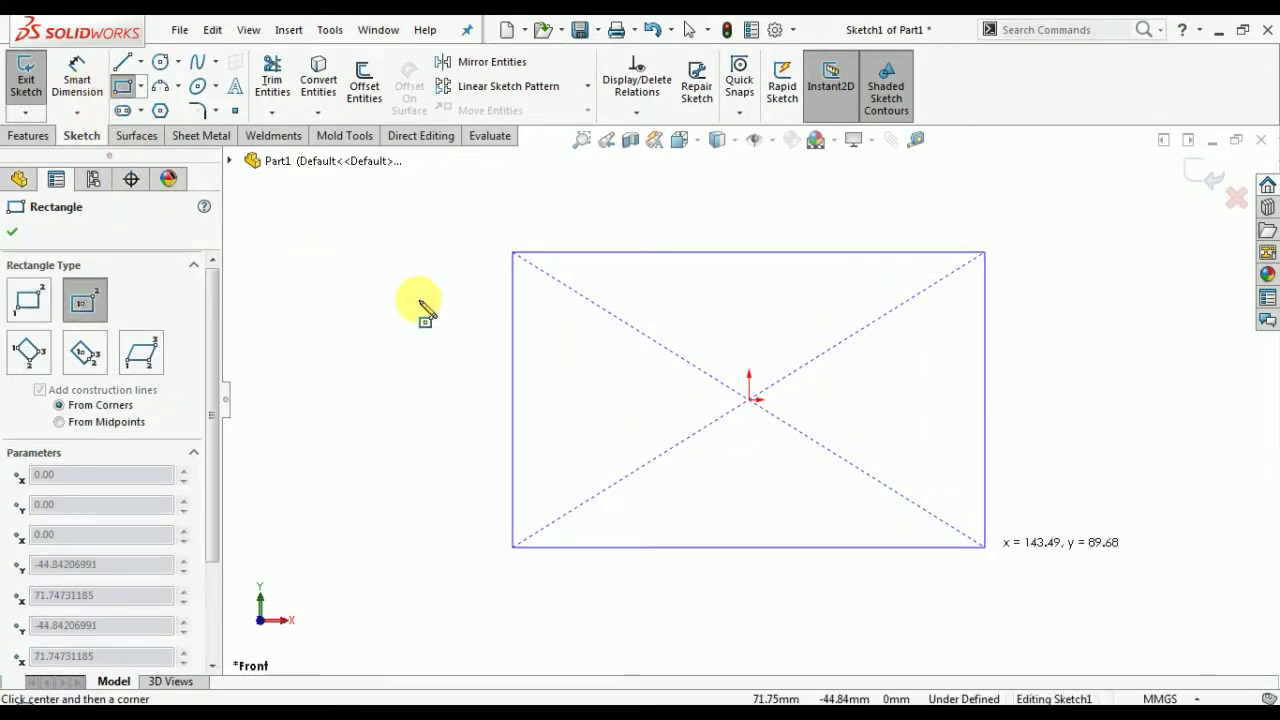
Dimension the rectangle to a width of 250 mm and a height of 150 mm.
click(77, 80)
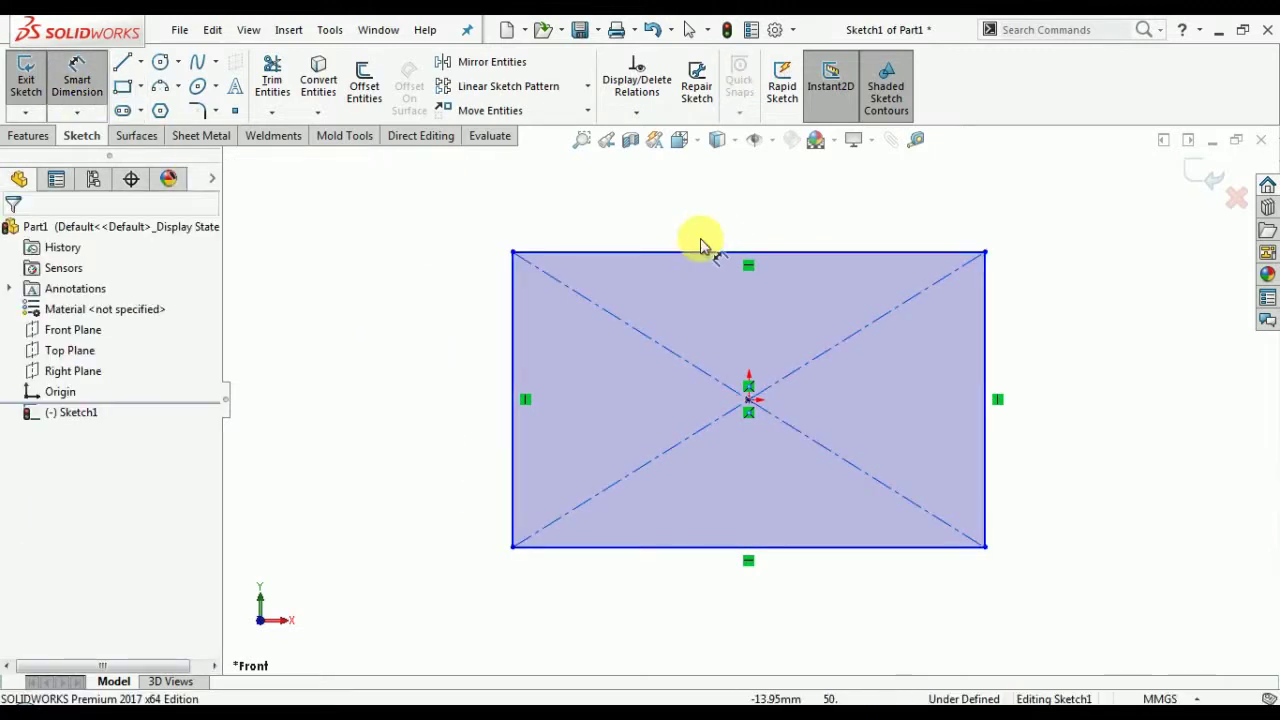
click(694, 251)
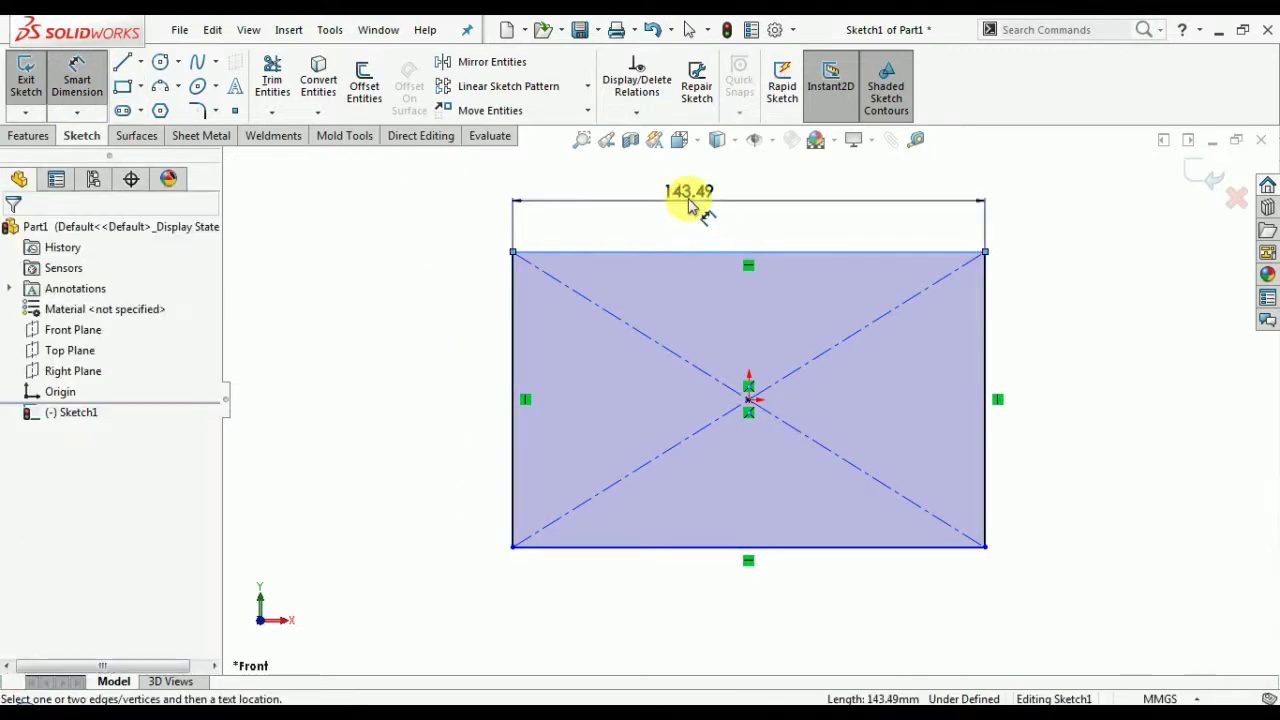
click(689, 205)
text(250)
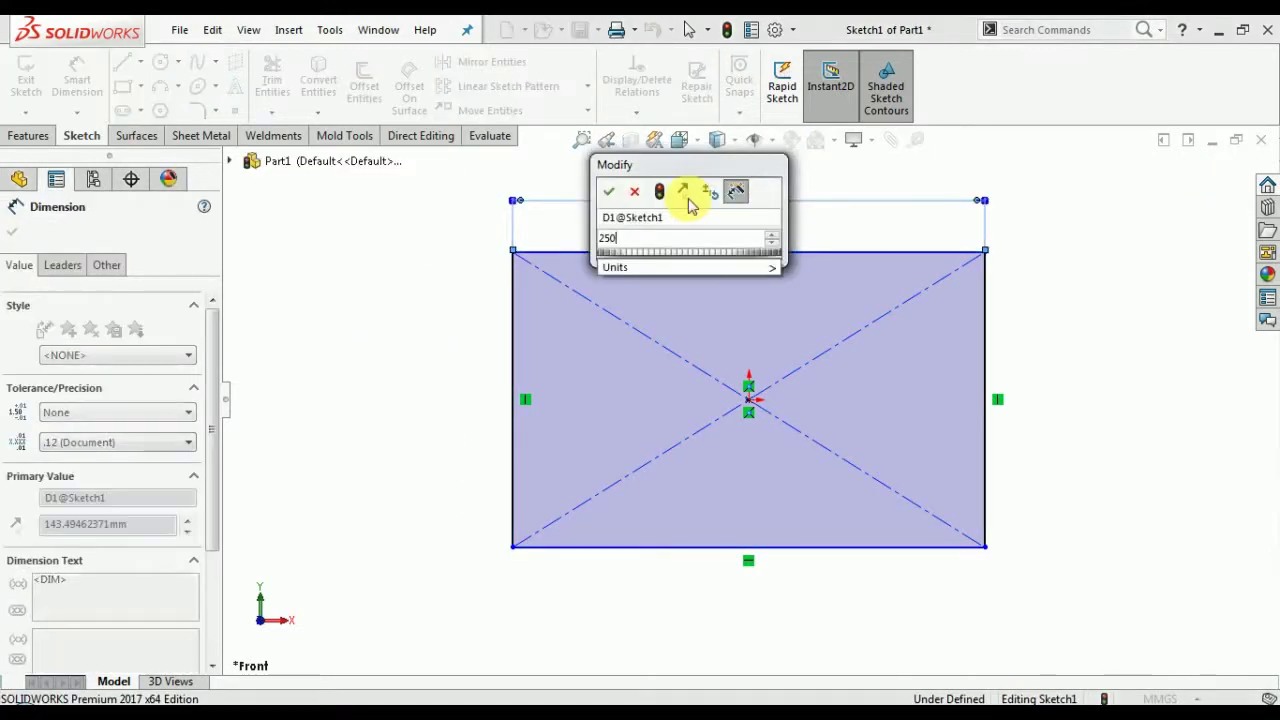
key(Return)
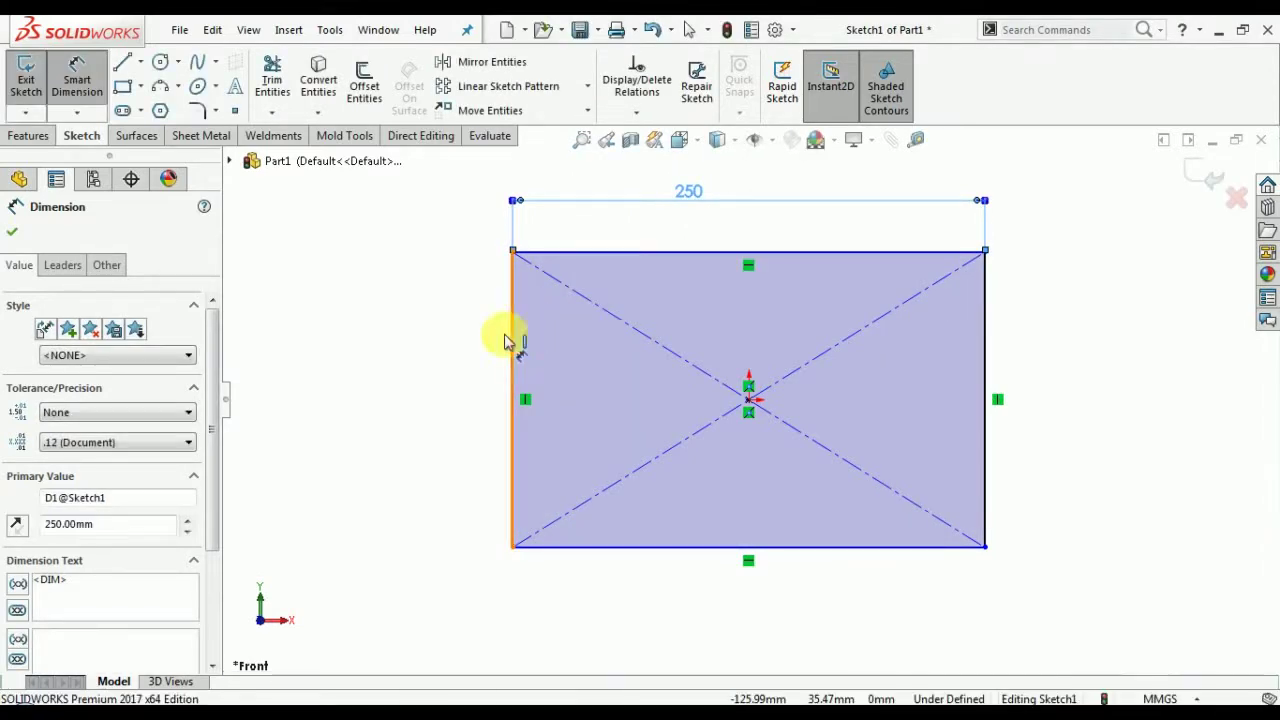
click(511, 343)
click(443, 355)
text(150)
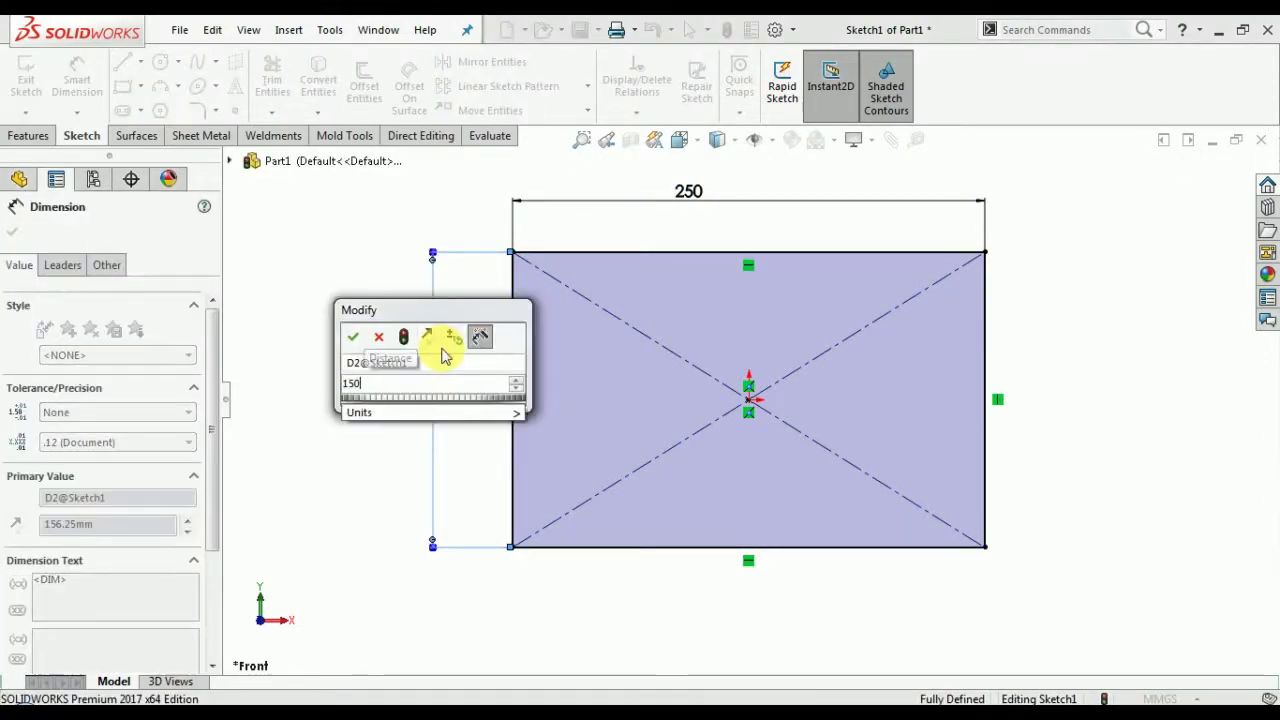
key(Return)
click(12, 231)
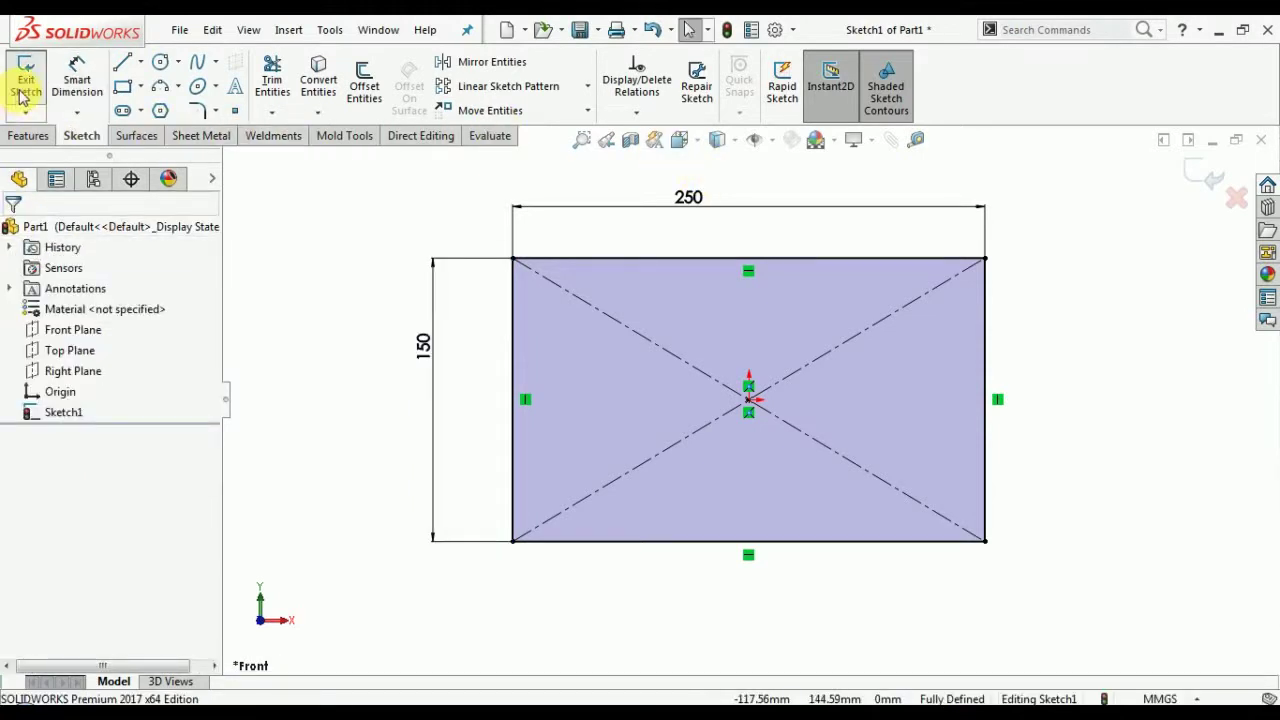
Extrude the rectangle as a blind boss with a depth of 30 mm.
click(27, 135)
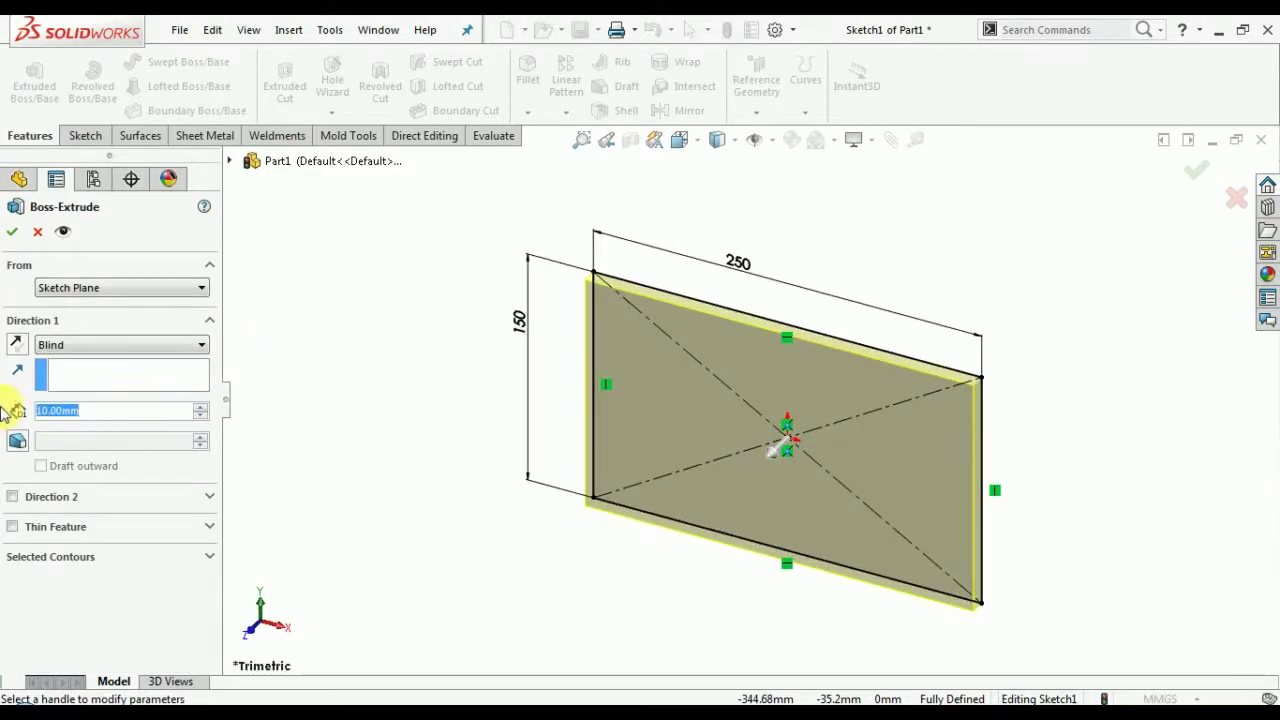
text(2)
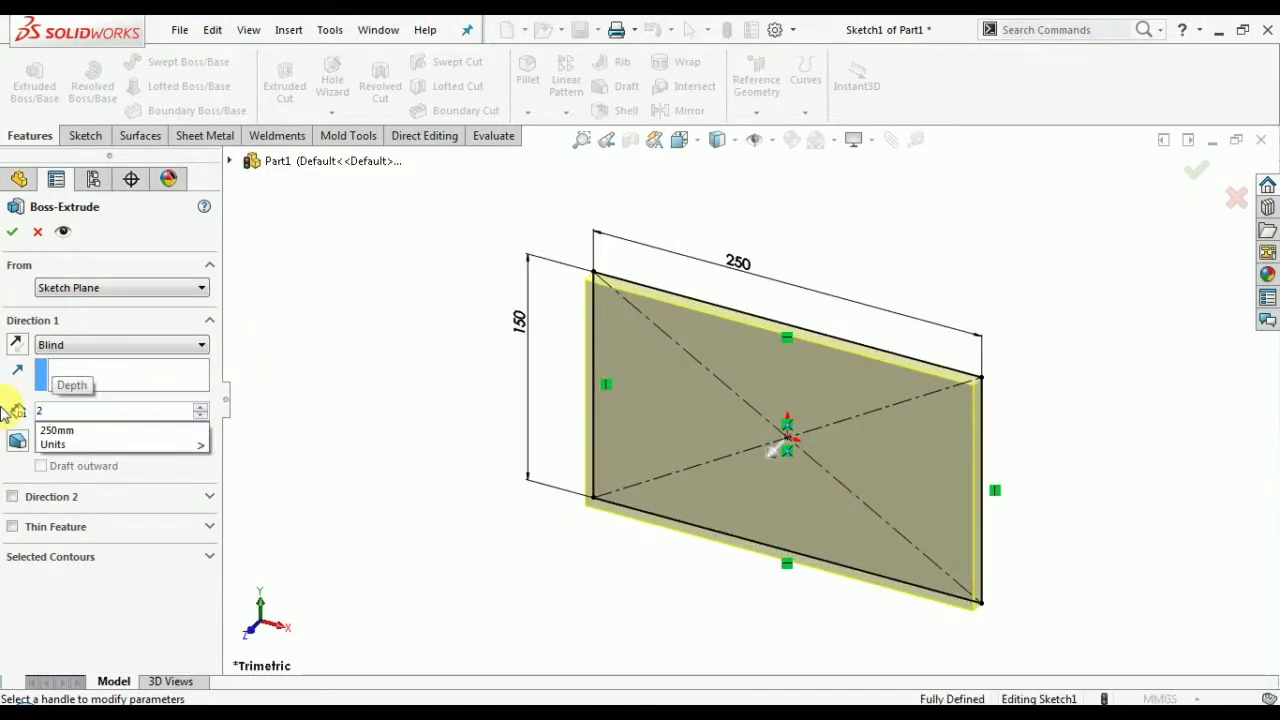
key(BackSpace)
text(30)
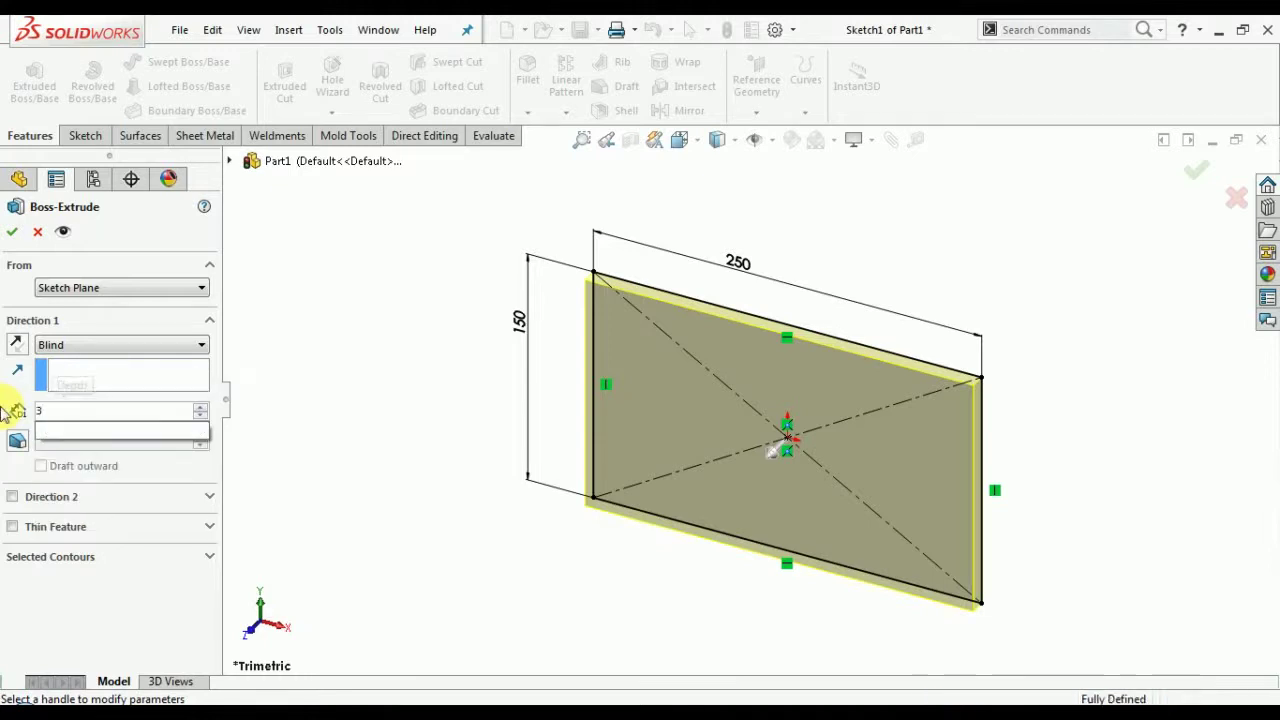
key(Return)
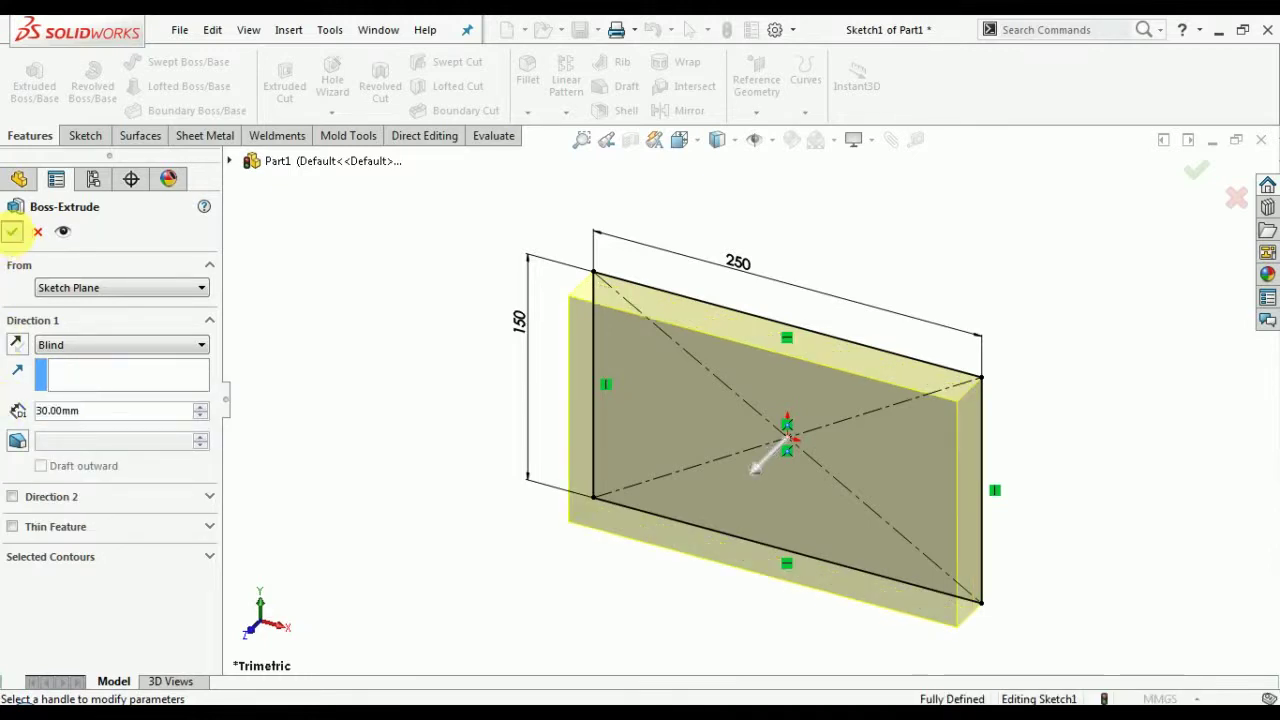
click(12, 231)
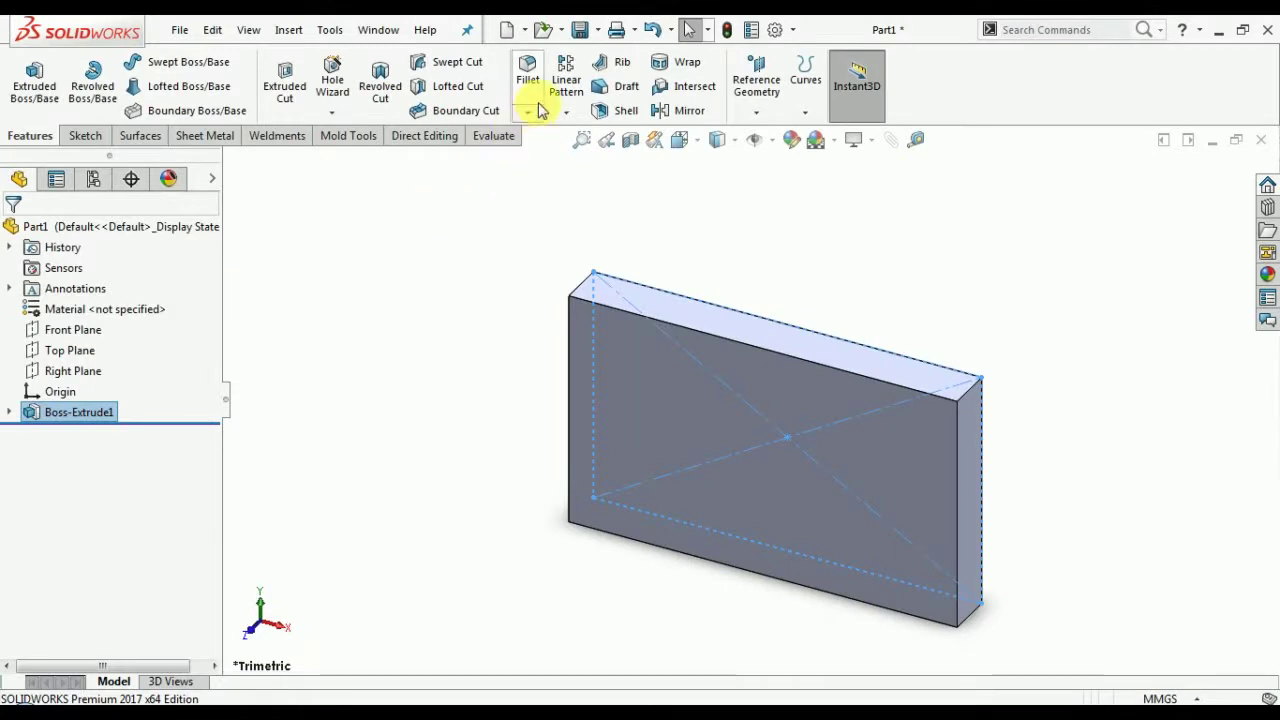
Fillet the plate's four short corner edges with a symmetric 10 mm radius.
click(529, 90)
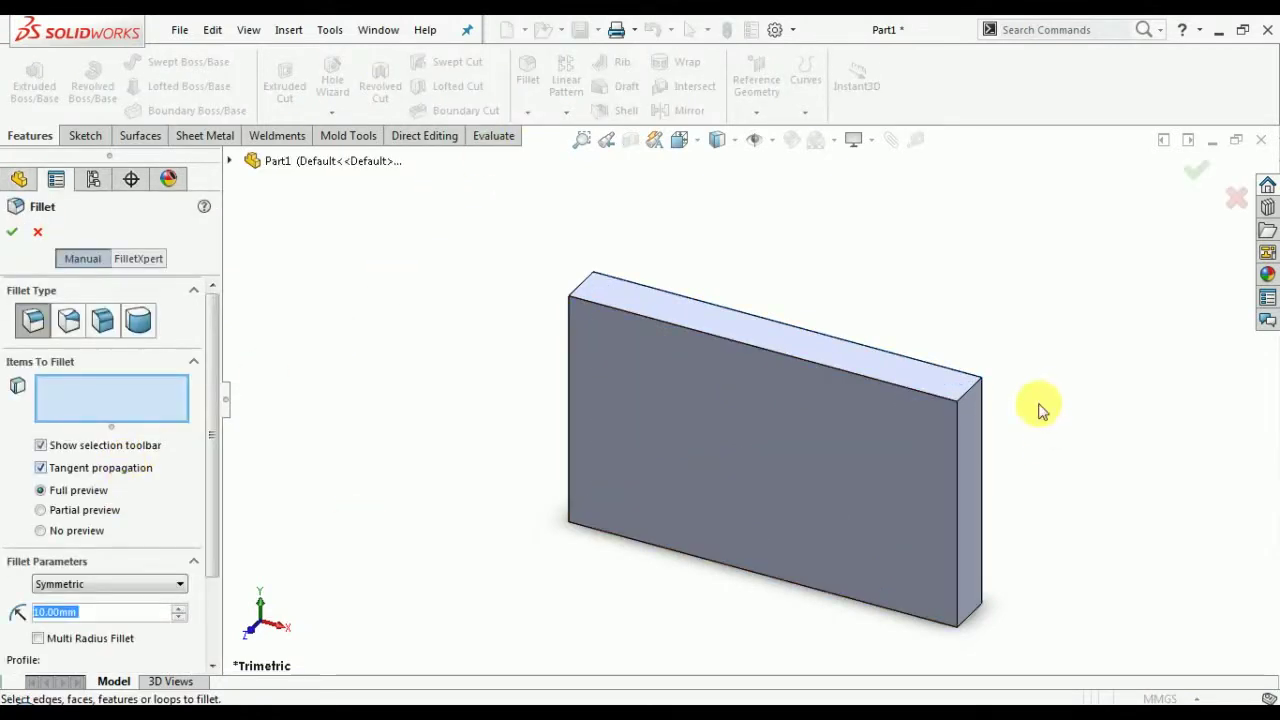
click(955, 508)
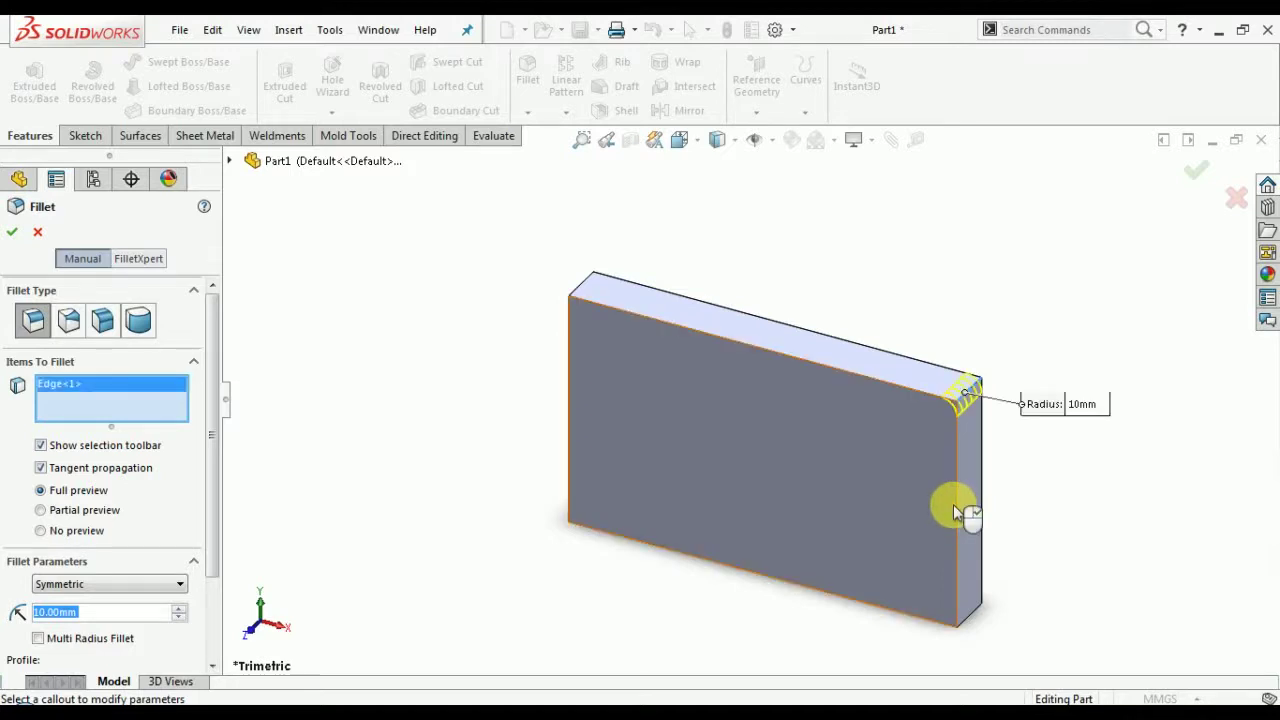
middle_drag(963, 480, 975, 575)
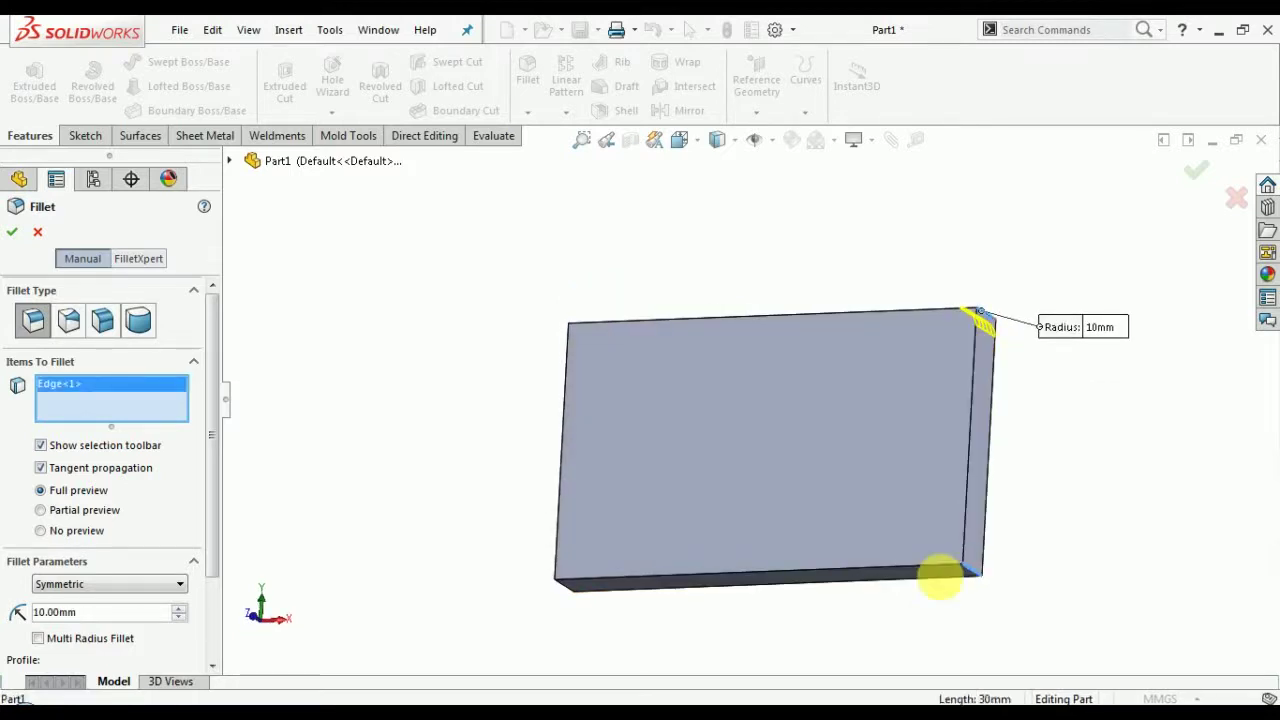
click(940, 578)
click(566, 586)
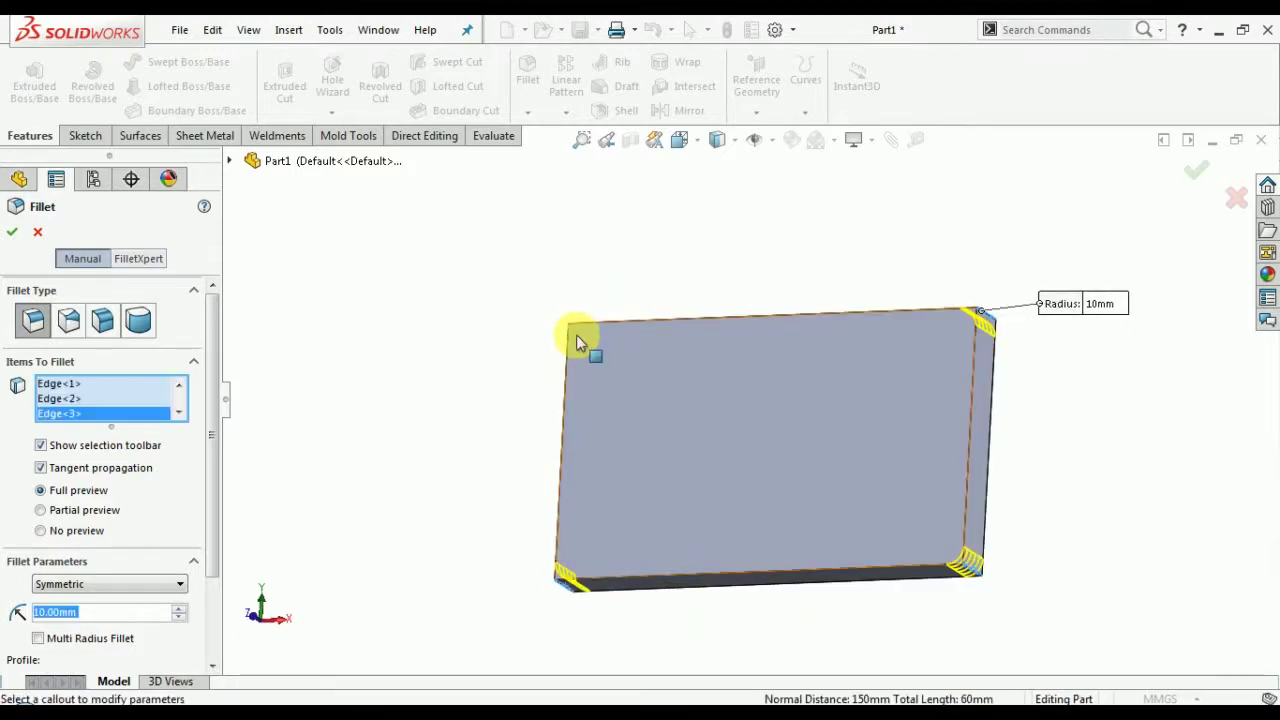
click(578, 333)
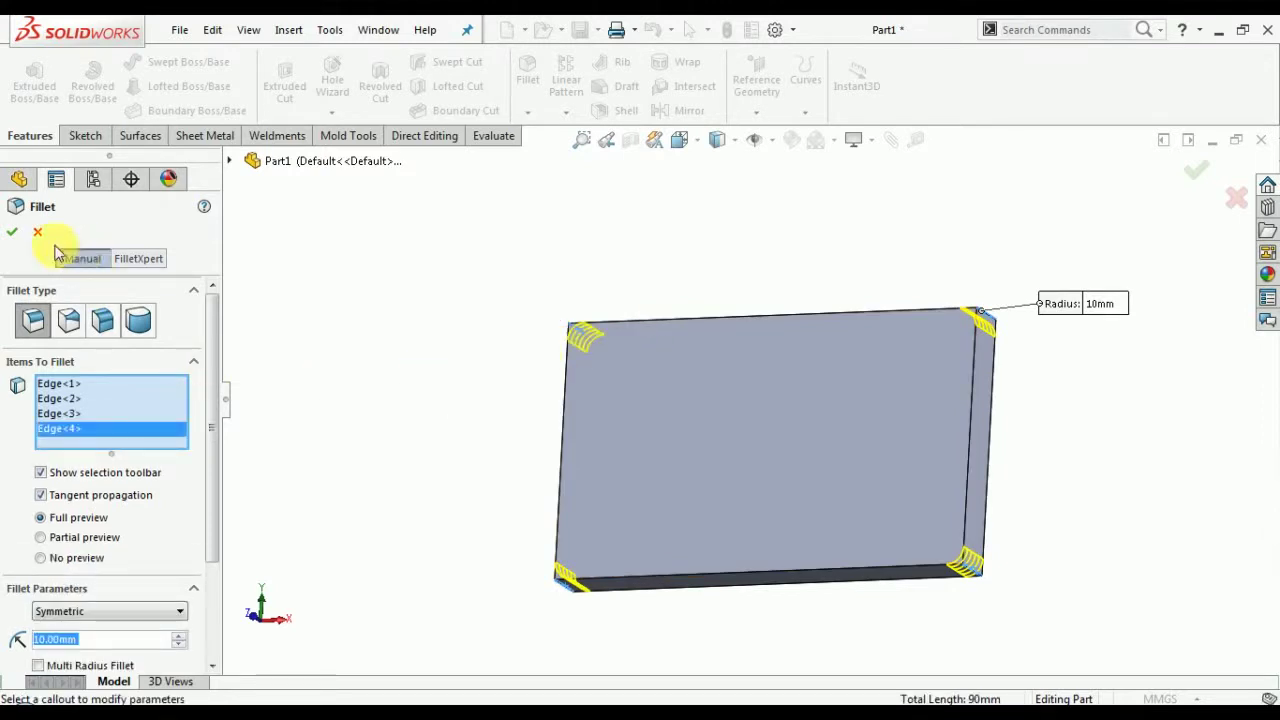
click(12, 234)
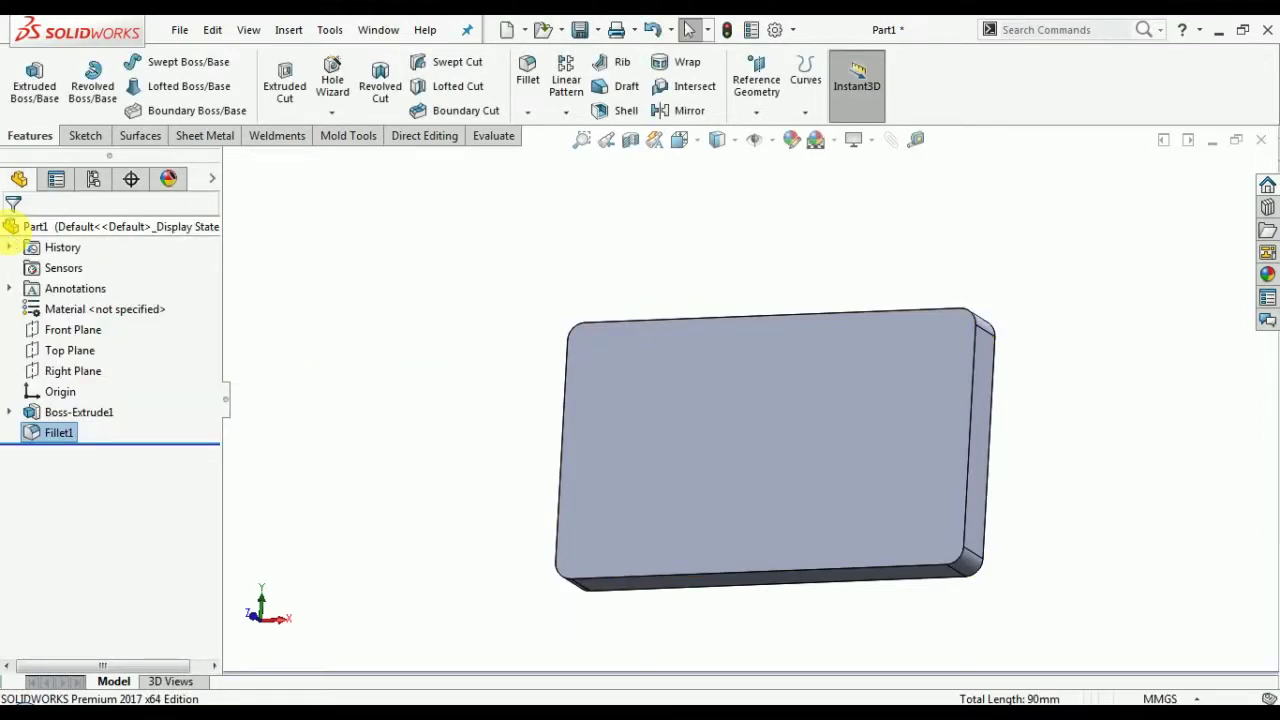
Start a sketch on the plate's large front face and draw a circle about 69 mm in diameter, centred directly above the origin.
click(822, 370)
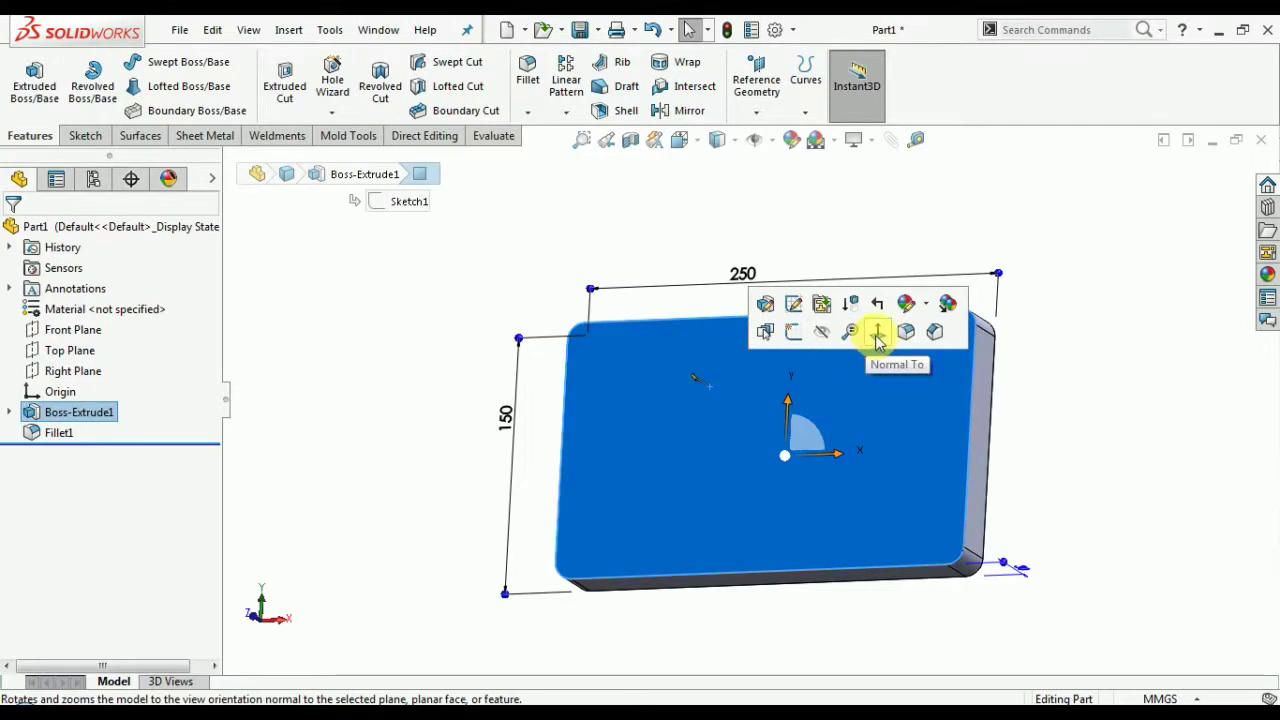
click(877, 333)
click(85, 135)
click(25, 78)
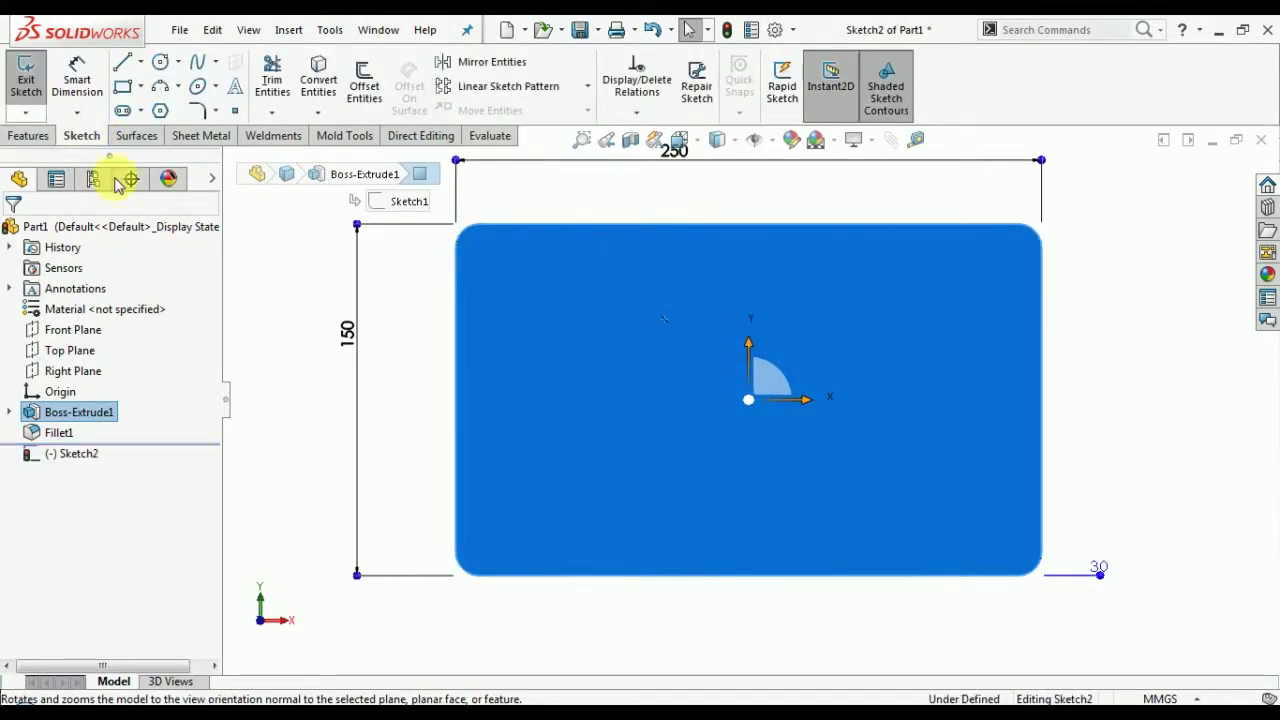
click(323, 306)
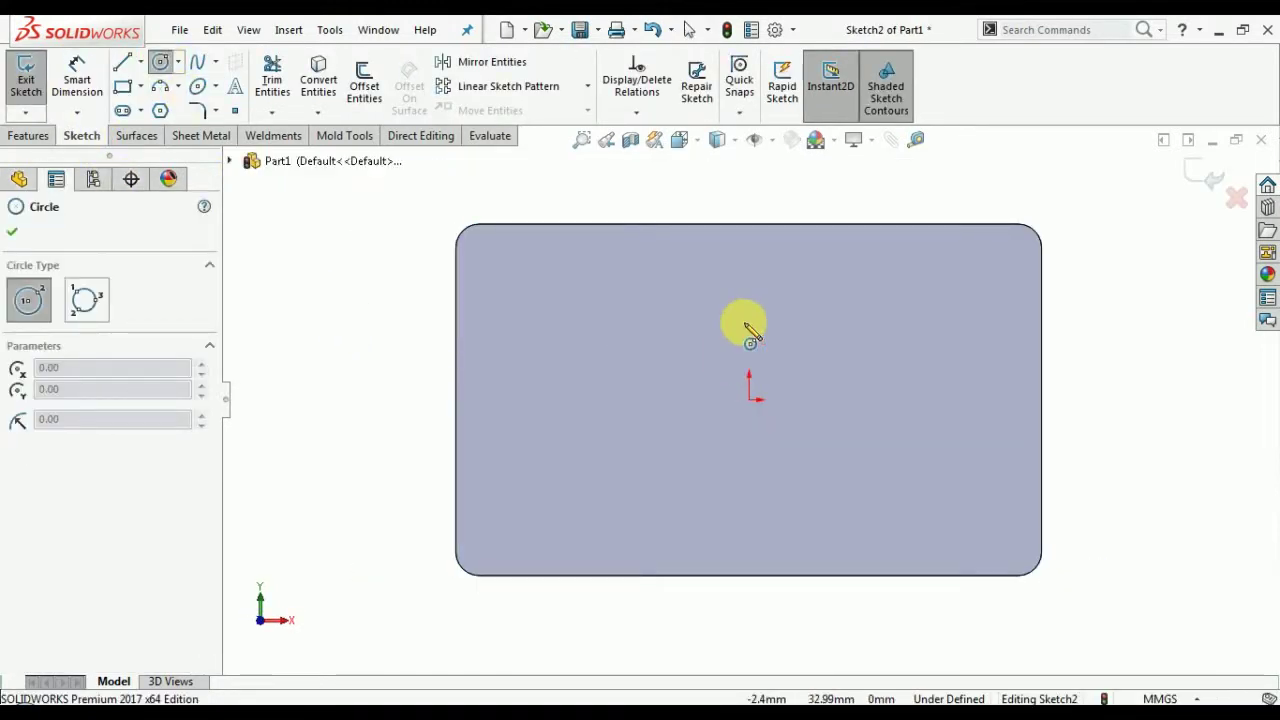
drag(748, 312, 796, 379)
Dimension the circle's diameter to 50 mm.
click(92, 82)
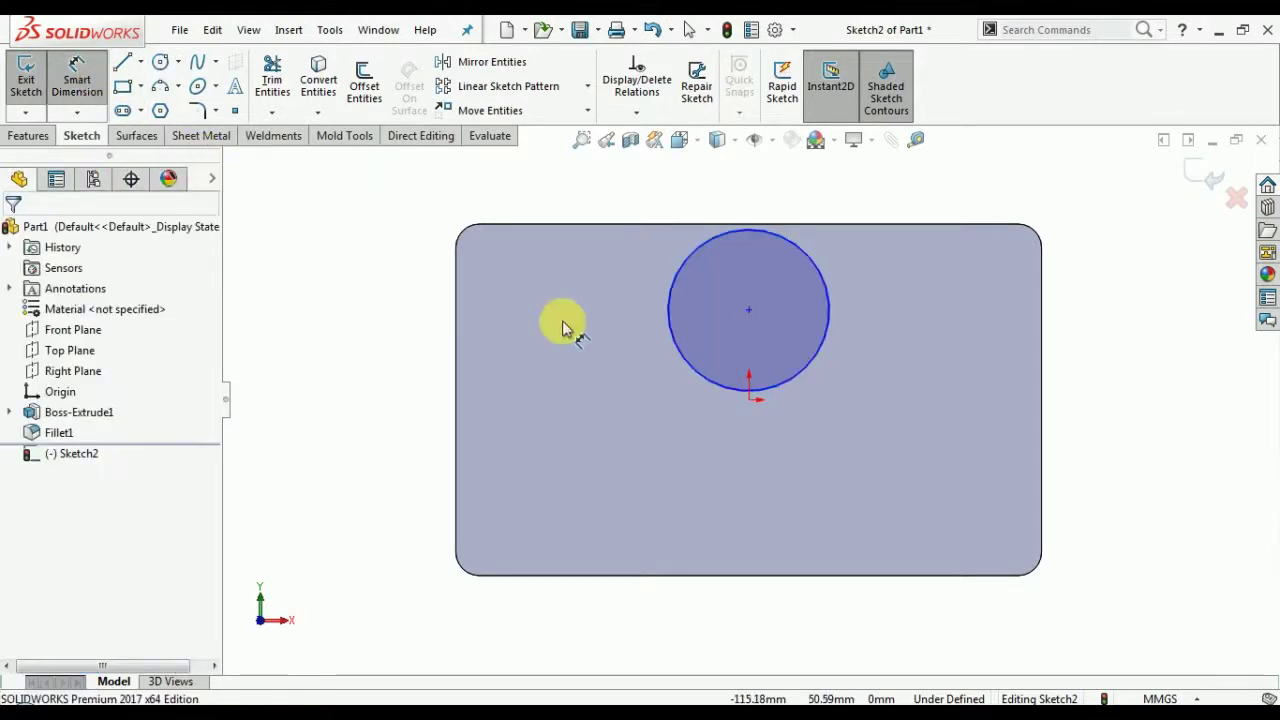
click(690, 372)
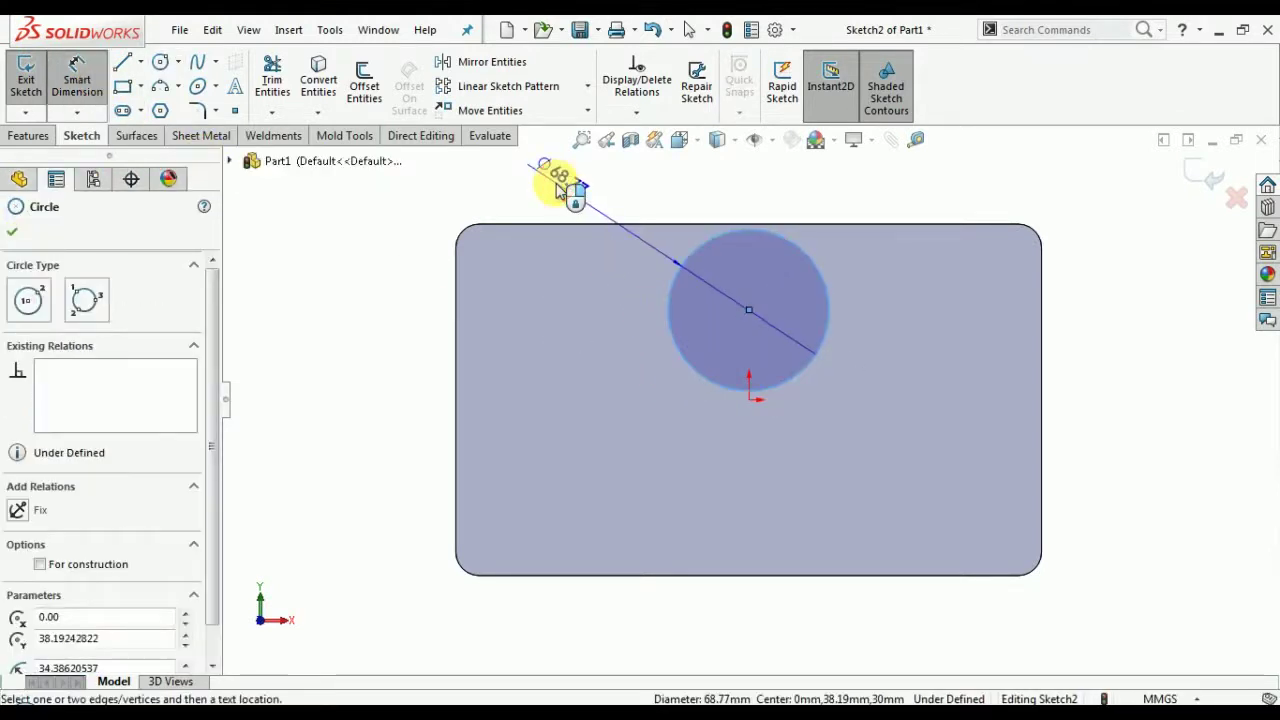
click(557, 190)
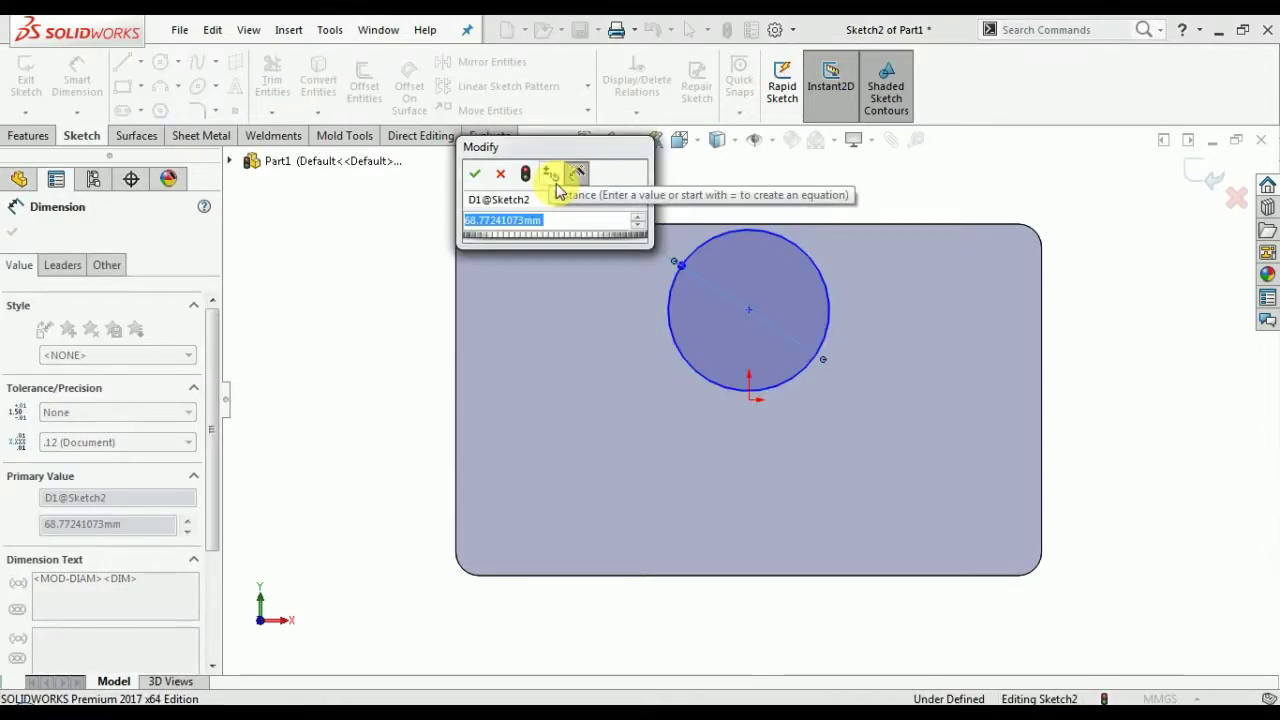
text(50)
key(Return)
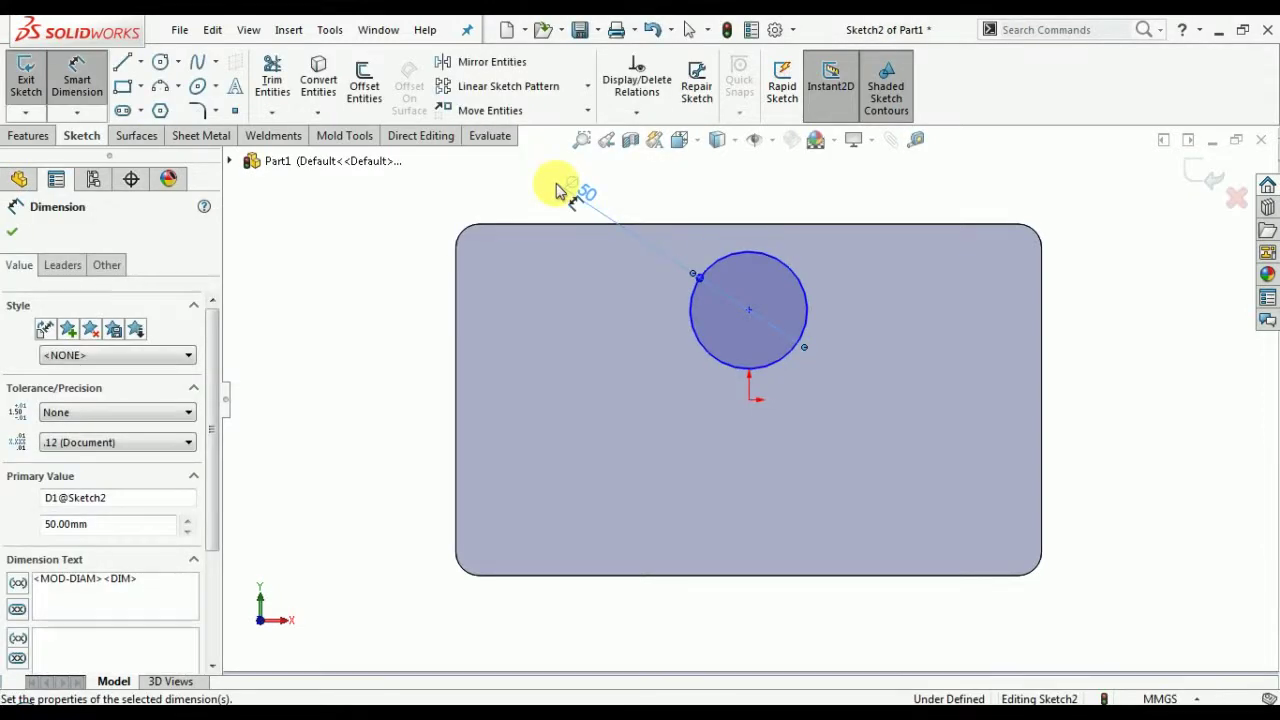
click(750, 402)
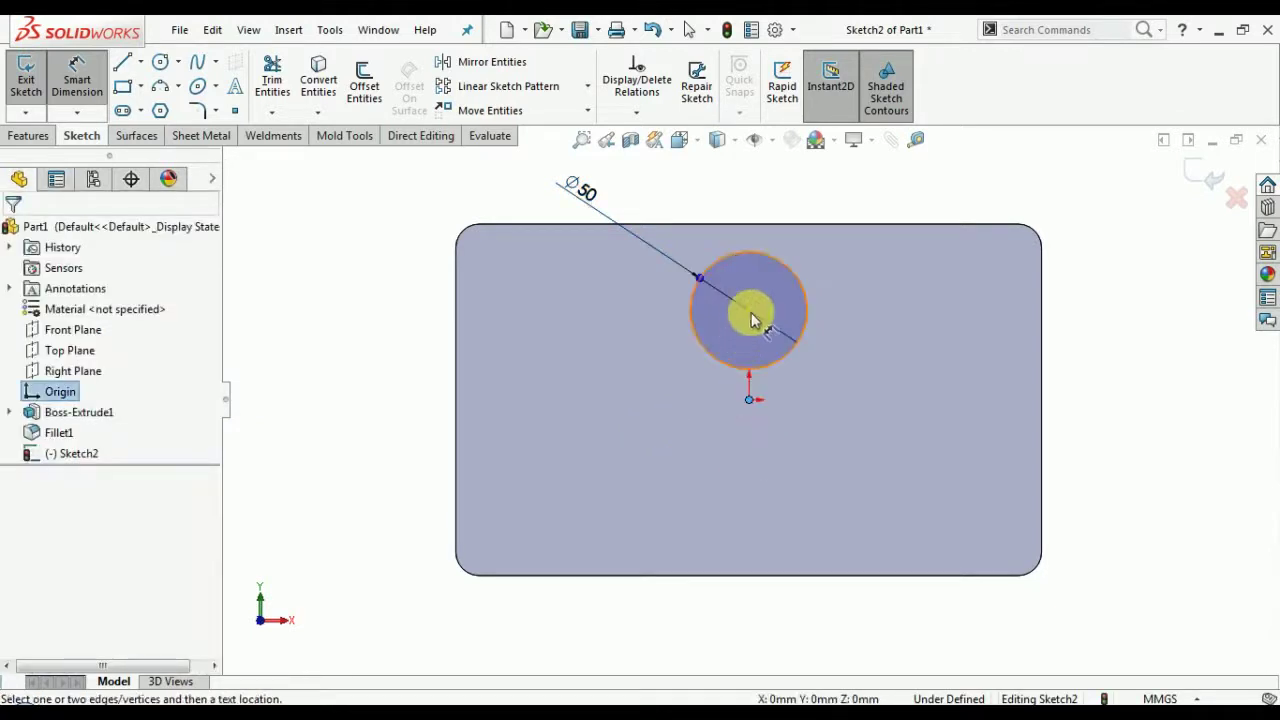
click(750, 311)
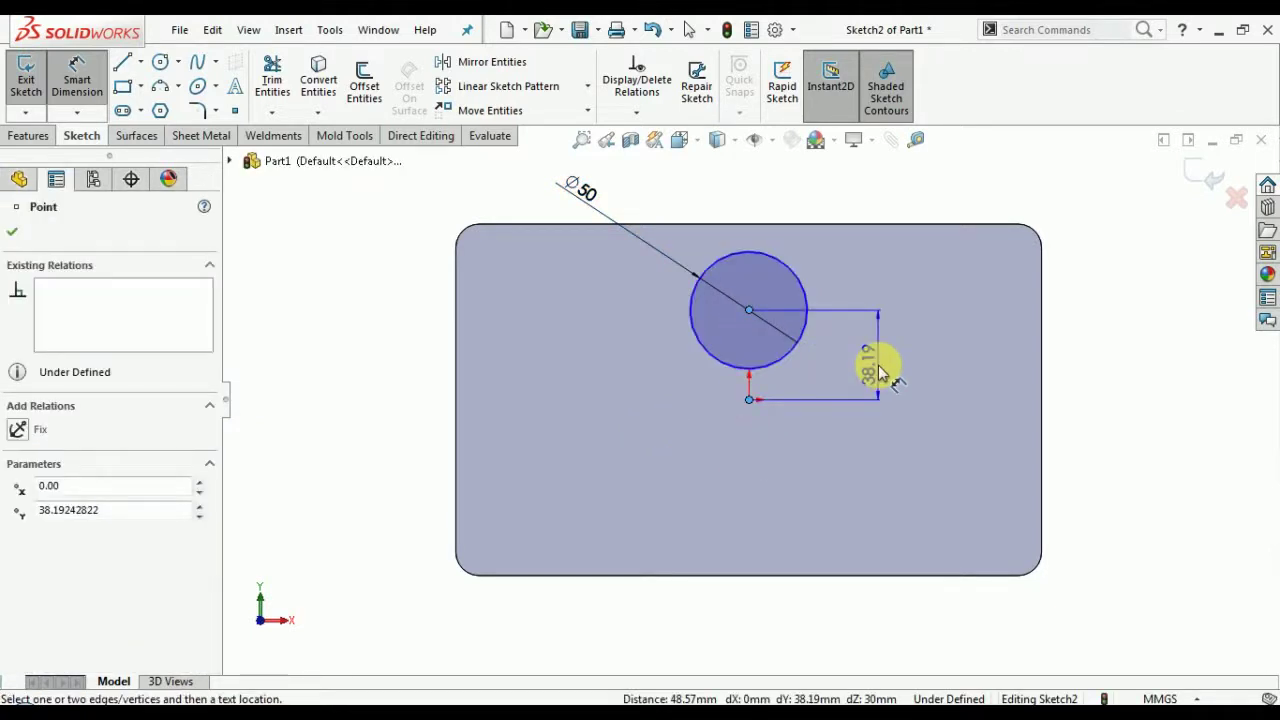
key(Escape)
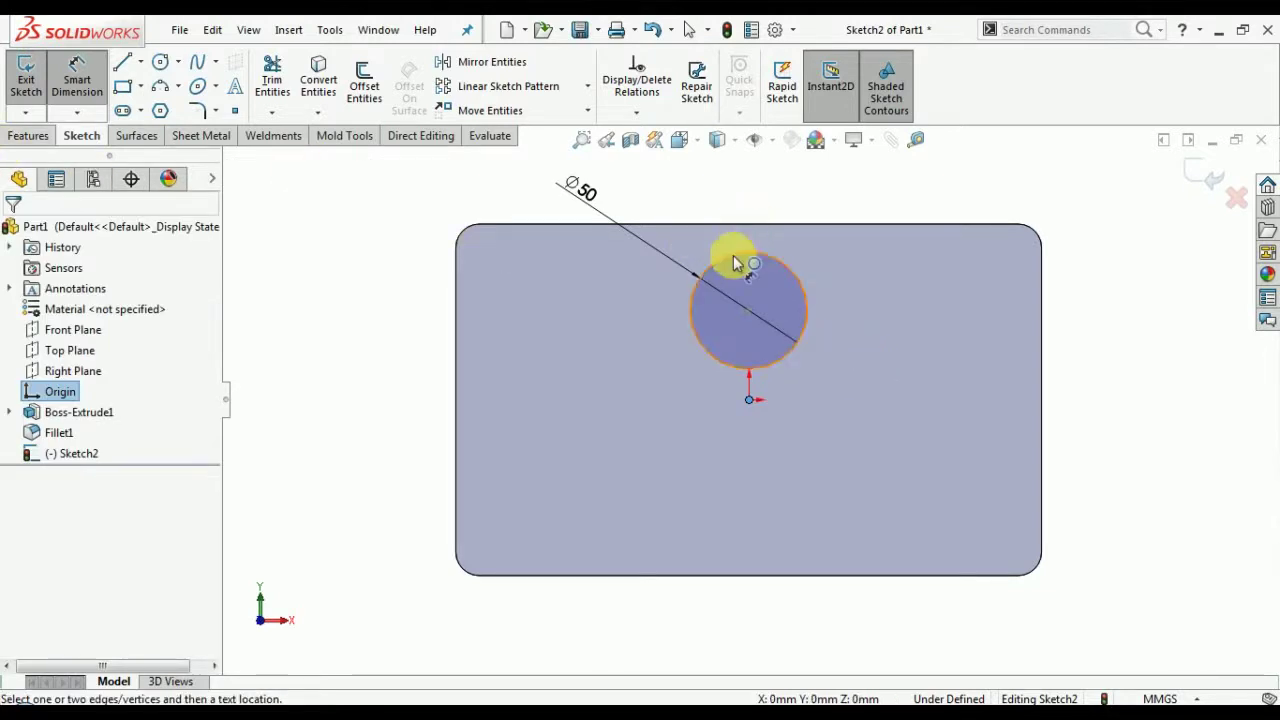
key(Escape)
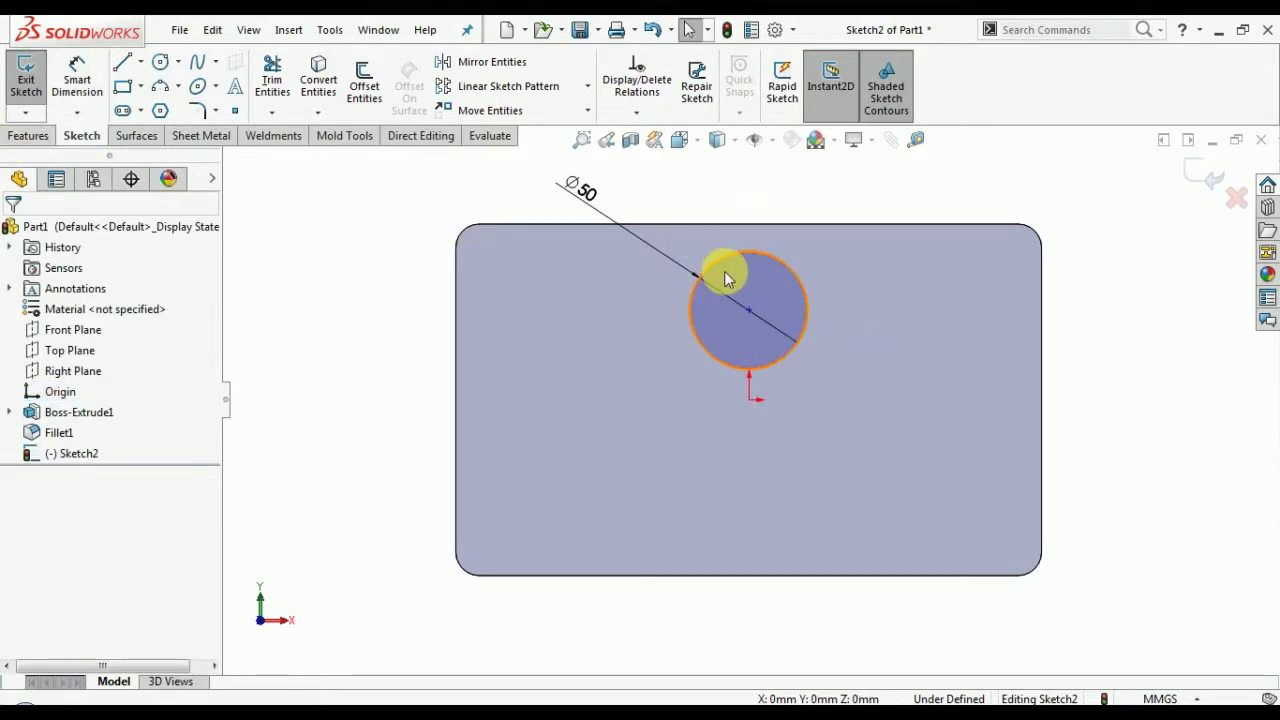
Dimension the circle's centre 50 mm below the plate's upper edge.
click(79, 79)
click(749, 310)
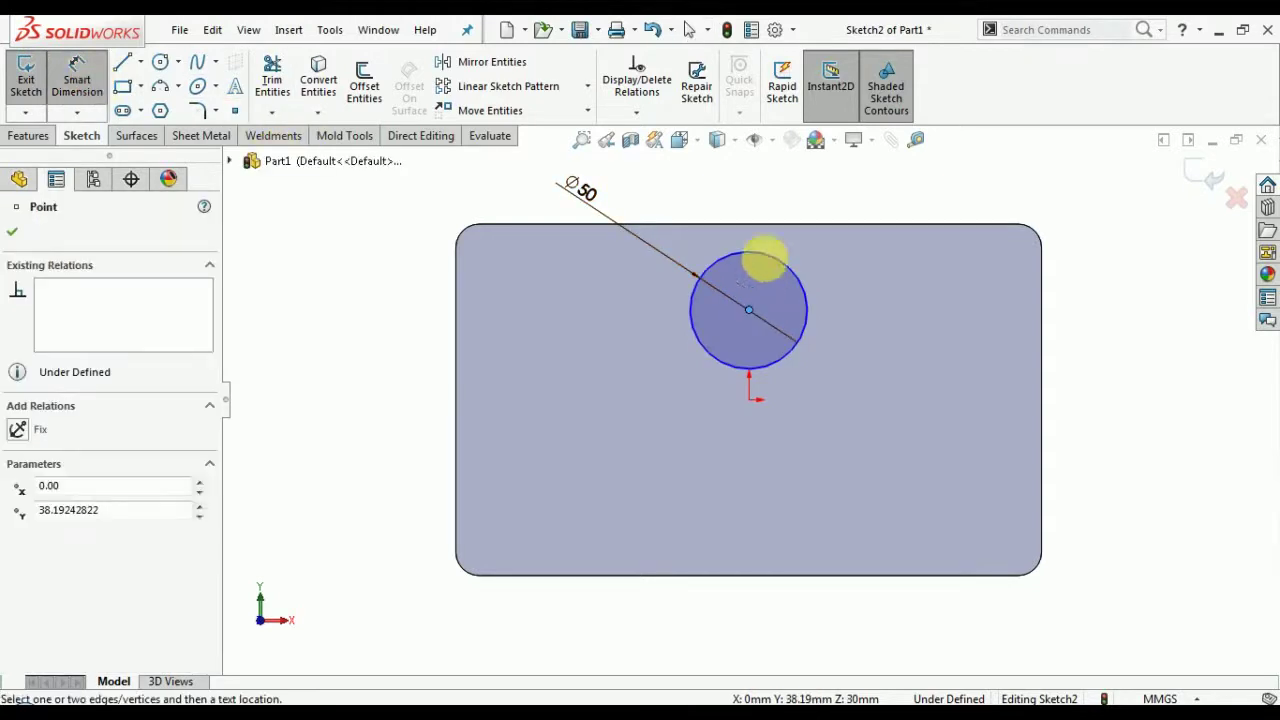
click(765, 232)
click(855, 268)
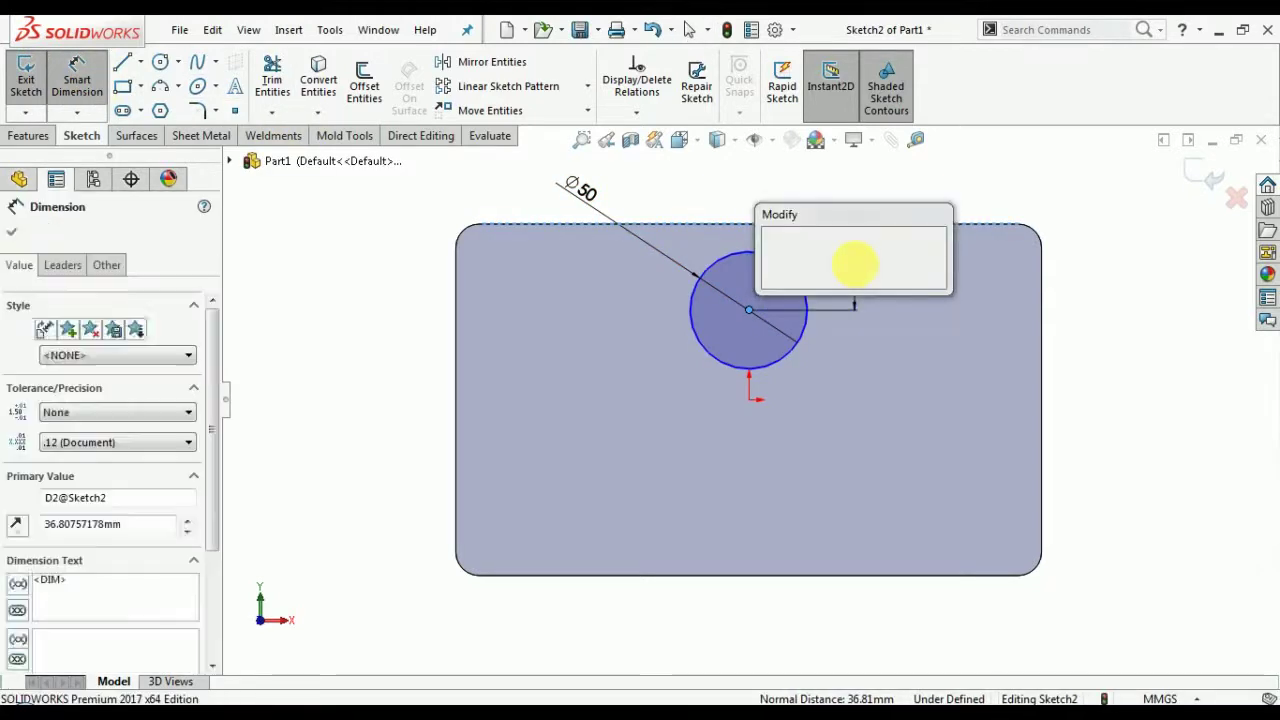
text(50)
key(Return)
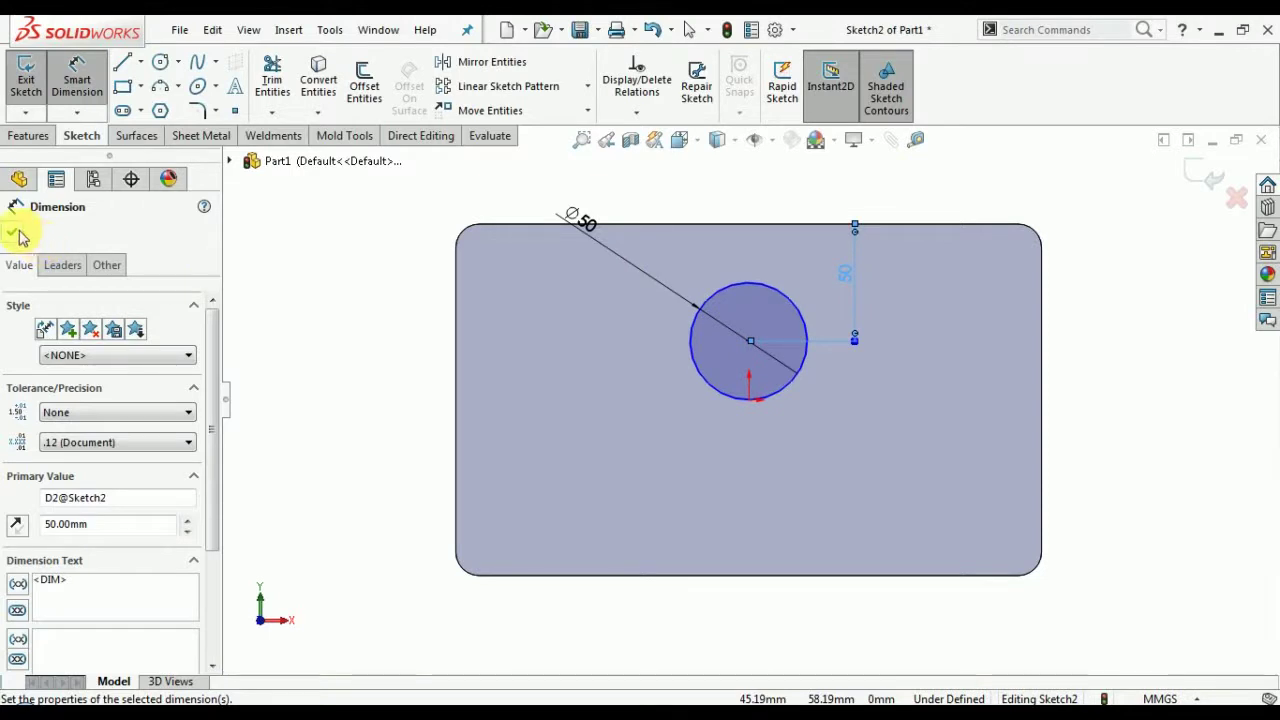
click(12, 231)
Add a vertical relation between the circle's centre and the origin.
click(750, 345)
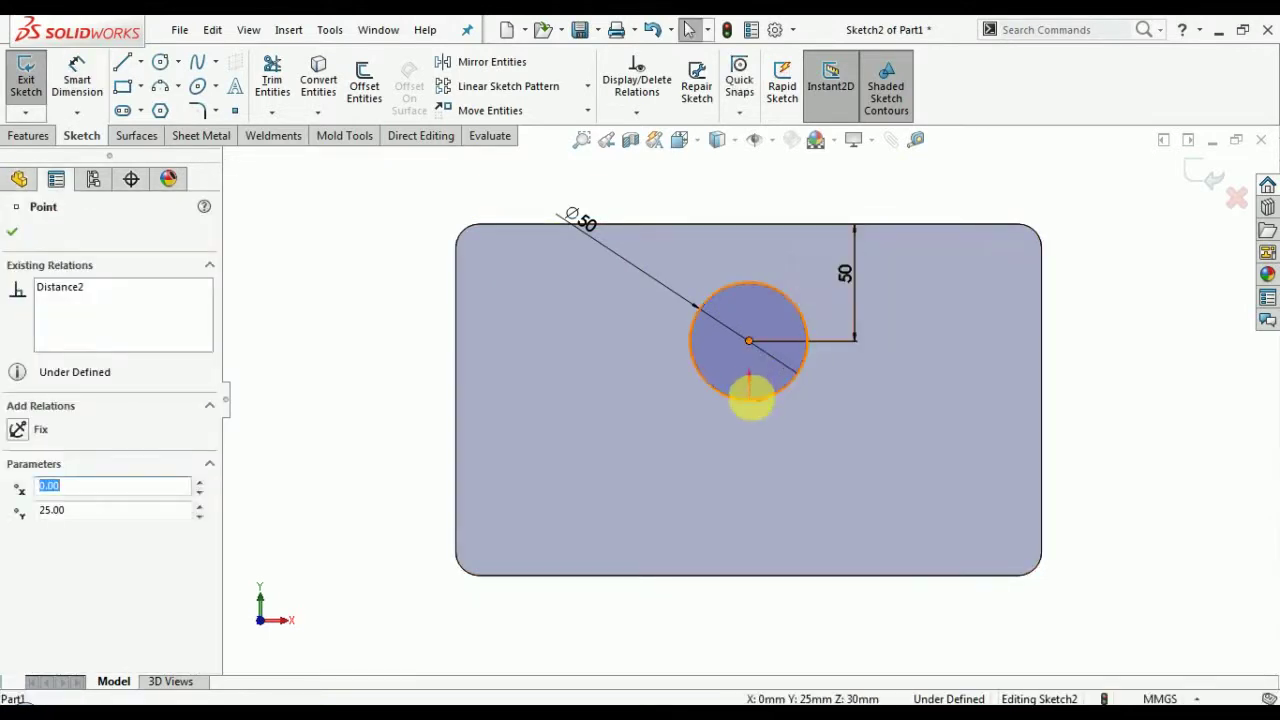
ctrl+click(750, 396)
click(837, 318)
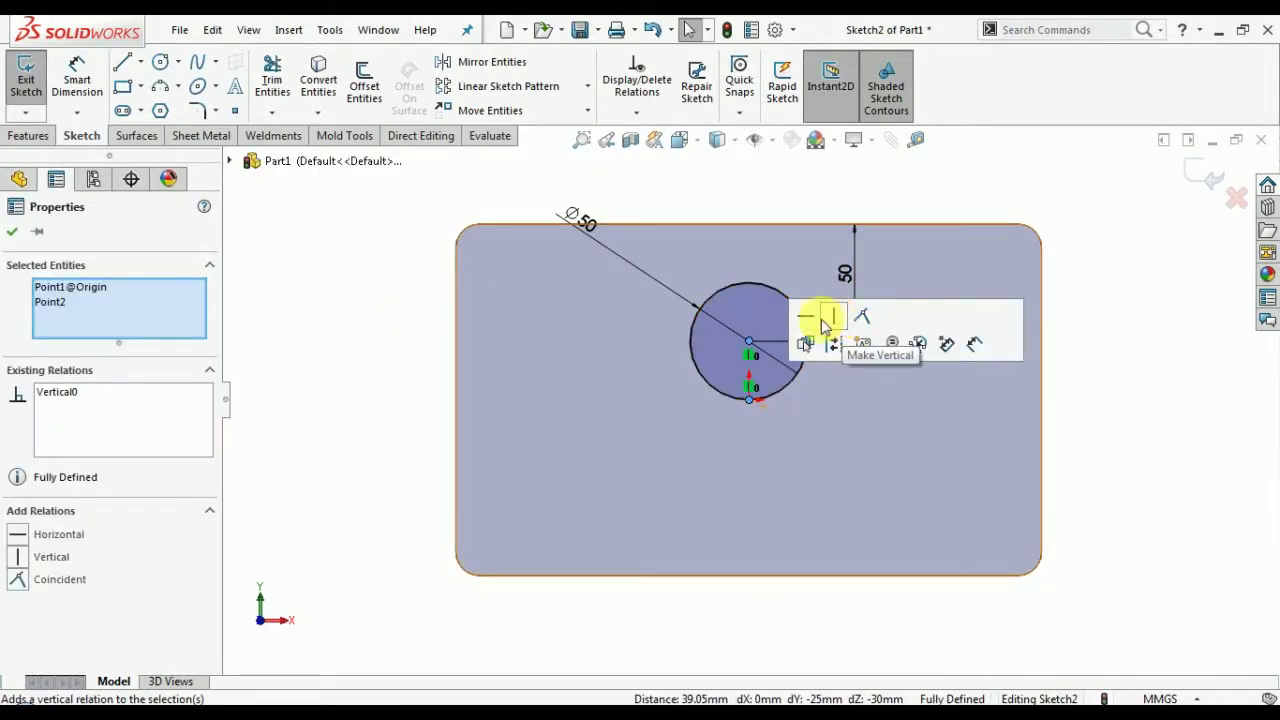
click(25, 184)
Extrude the 50 mm circle as a blind boss with a depth of 90 mm, merged with the plate.
click(28, 137)
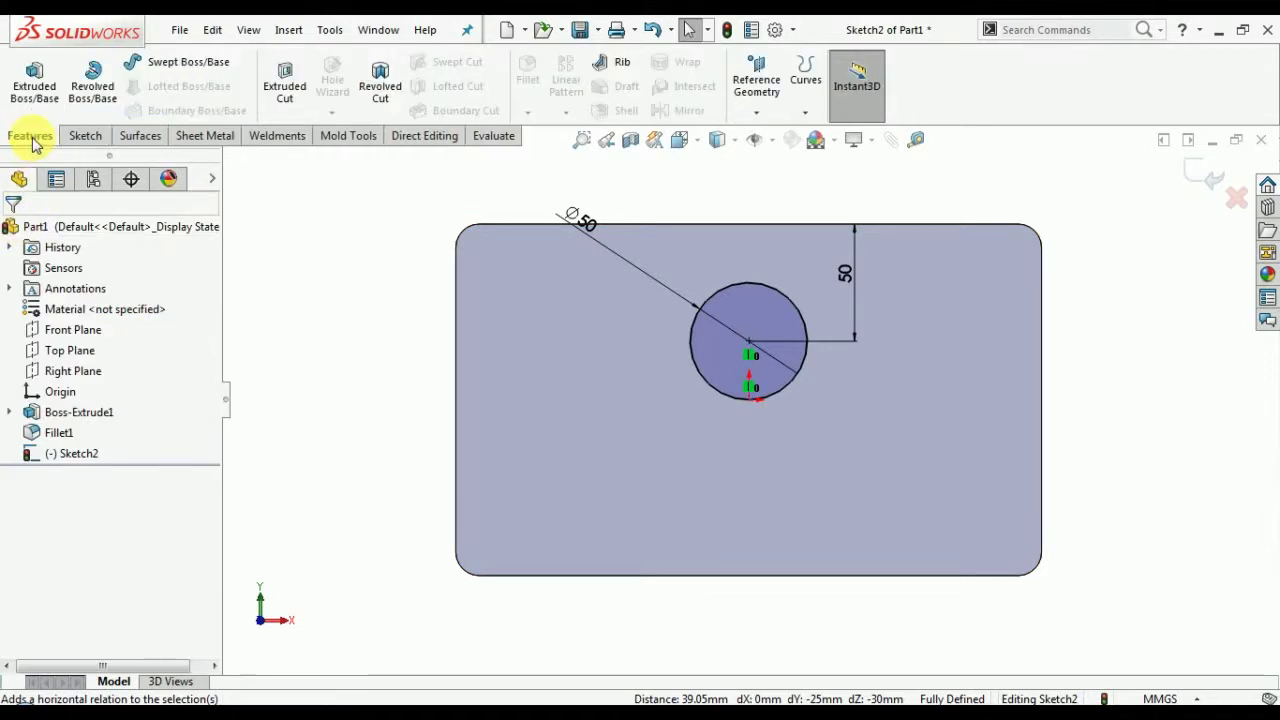
click(38, 85)
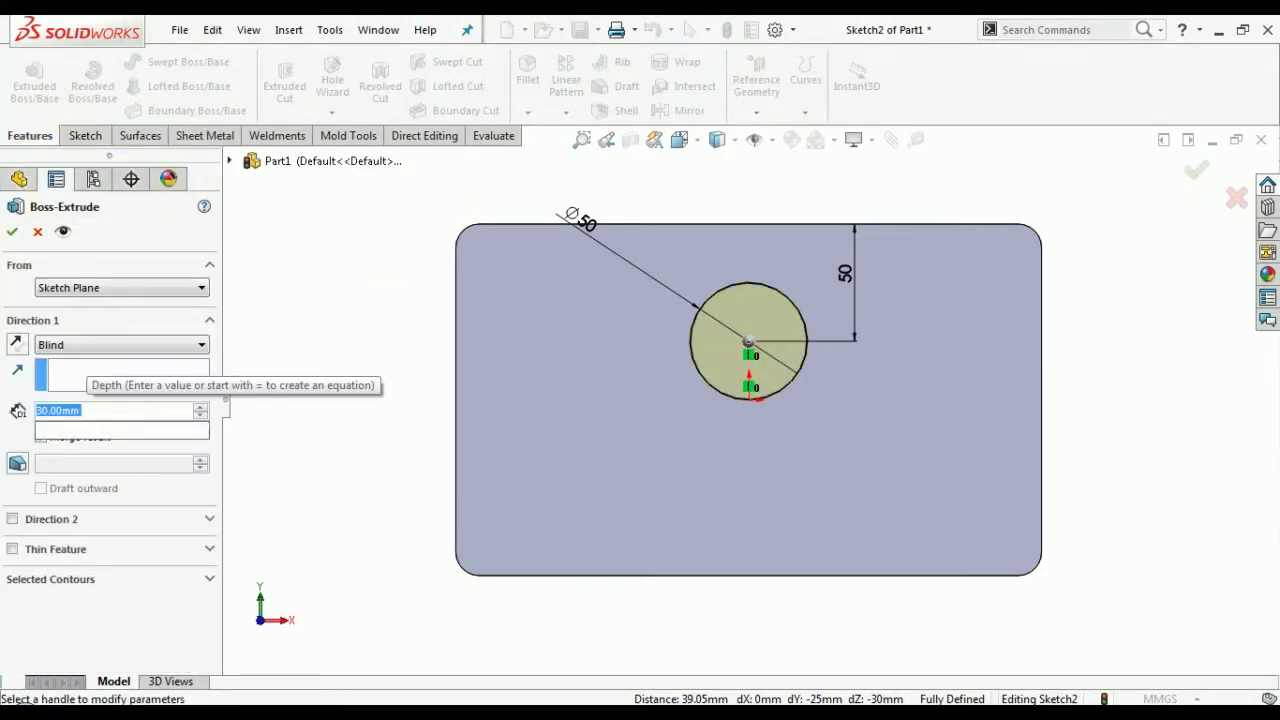
text(9)
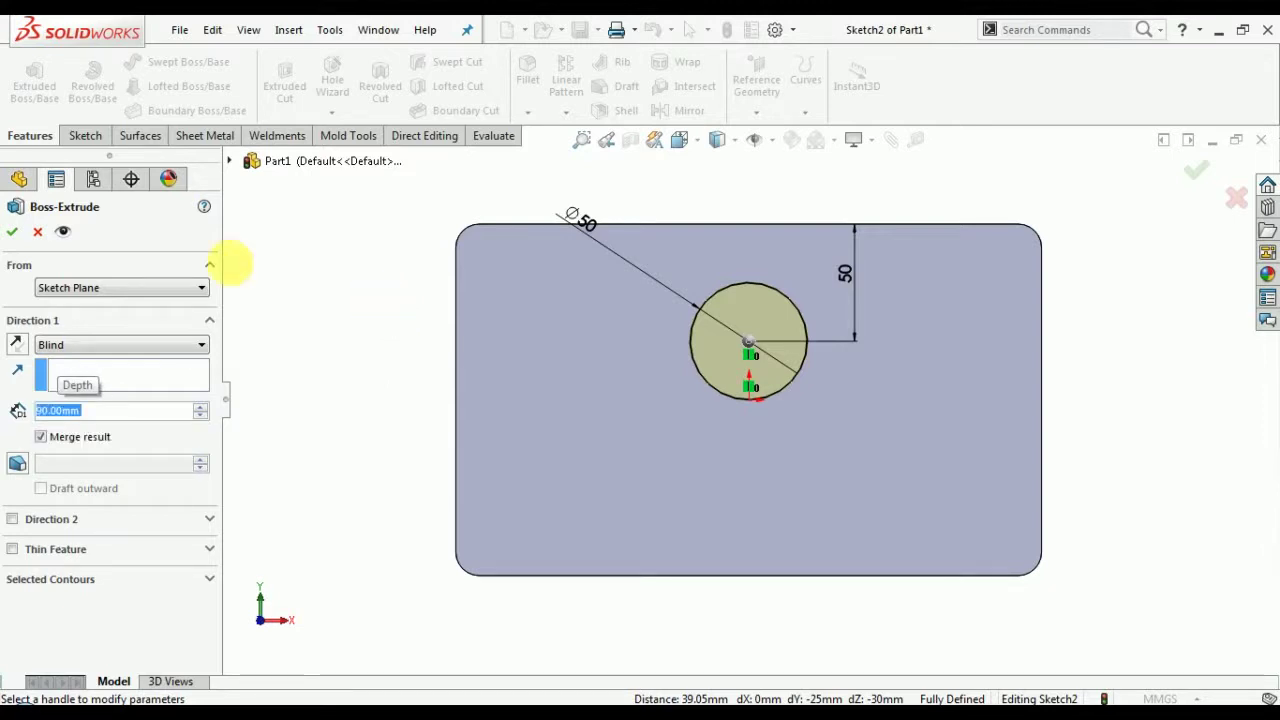
click(13, 233)
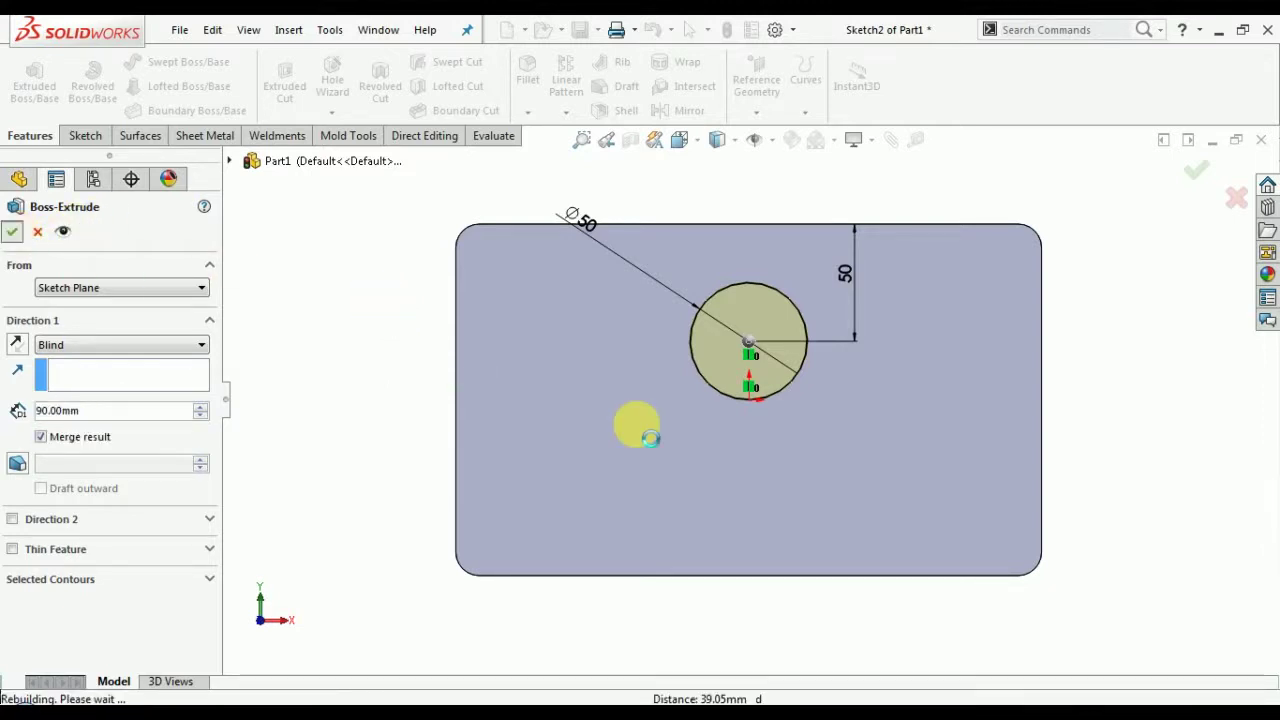
middle_drag(674, 474, 694, 329)
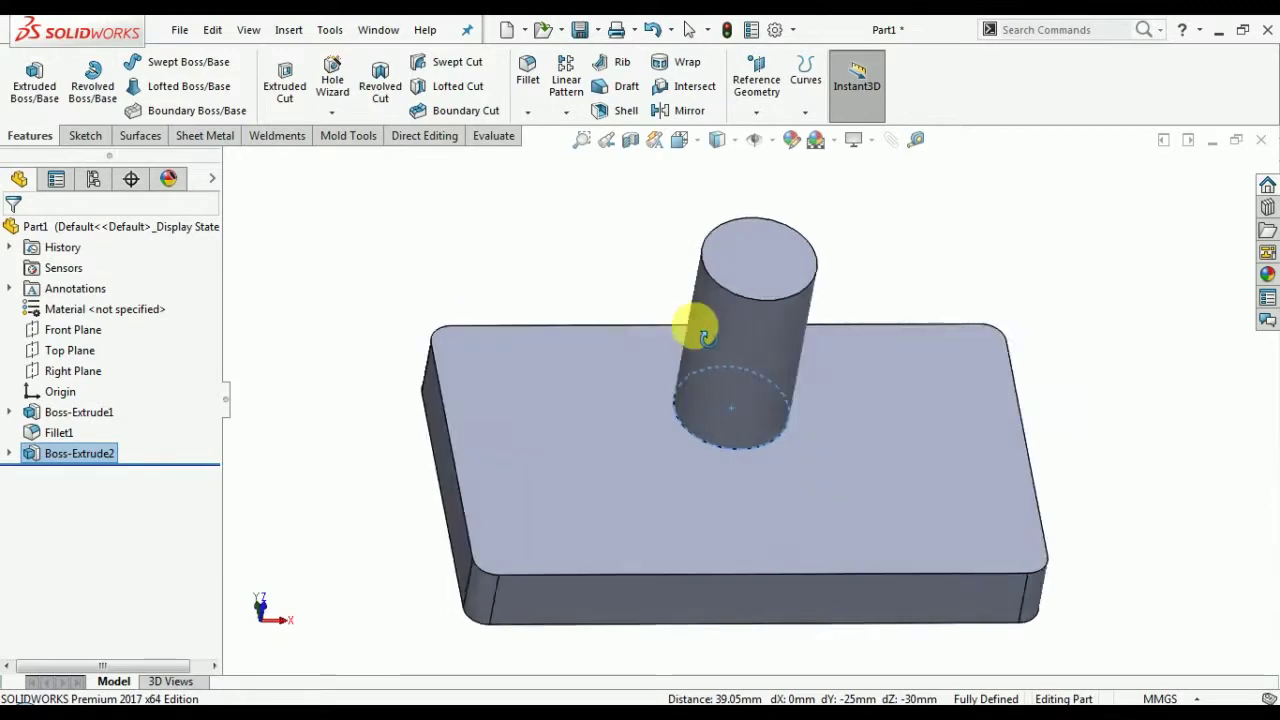
key(ctrl+5)
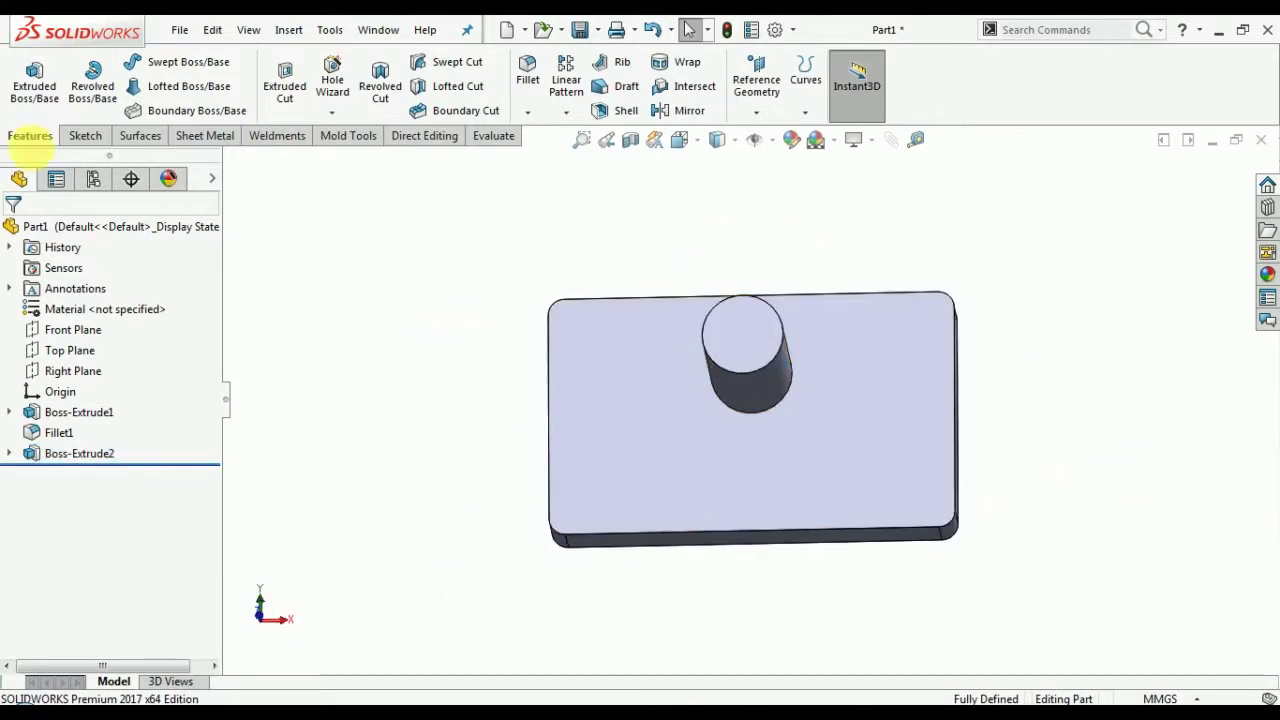
Start a sketch on the plate's large front face and draw circles about 24 mm and 23 mm in diameter near its upper-left and upper-right corners.
click(85, 140)
click(24, 75)
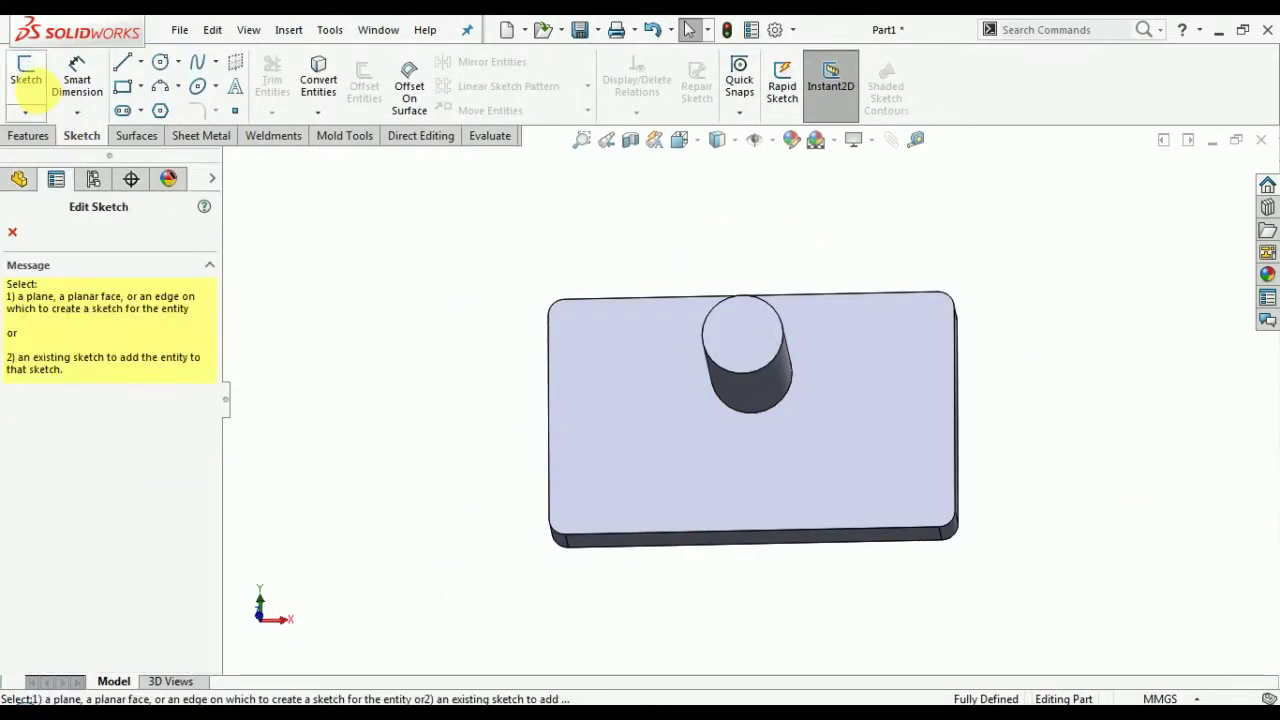
click(631, 349)
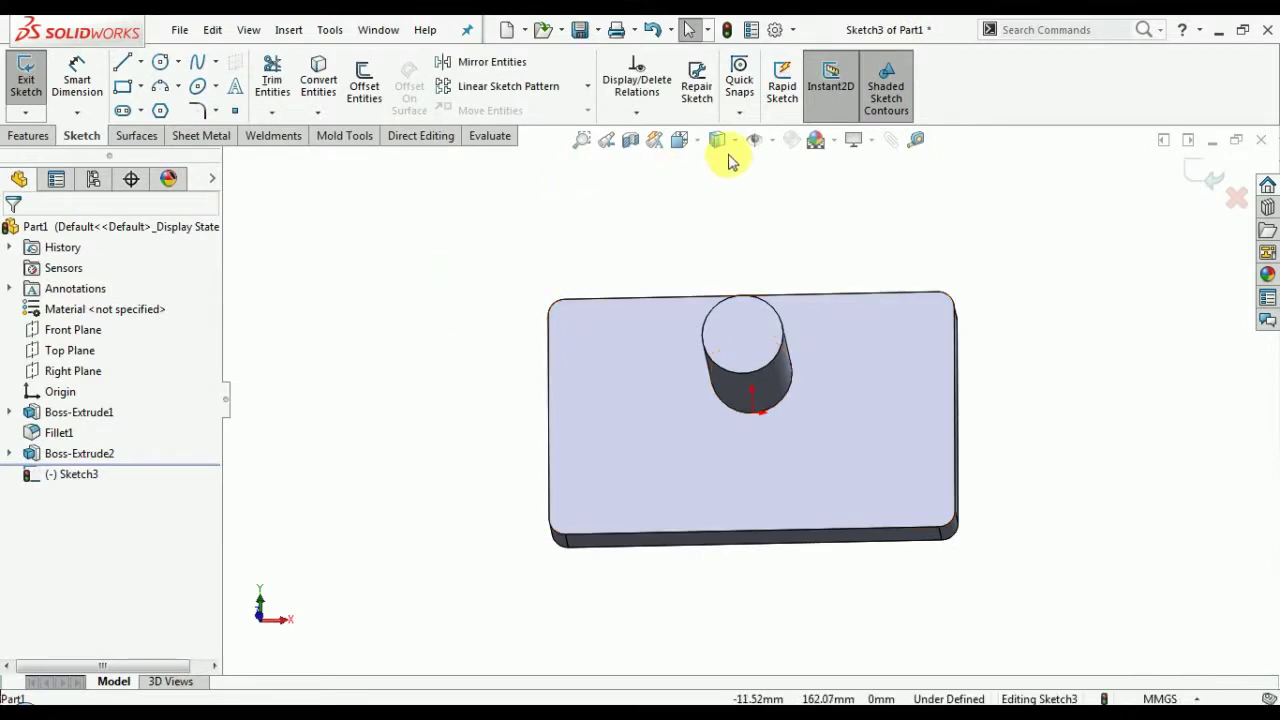
click(682, 141)
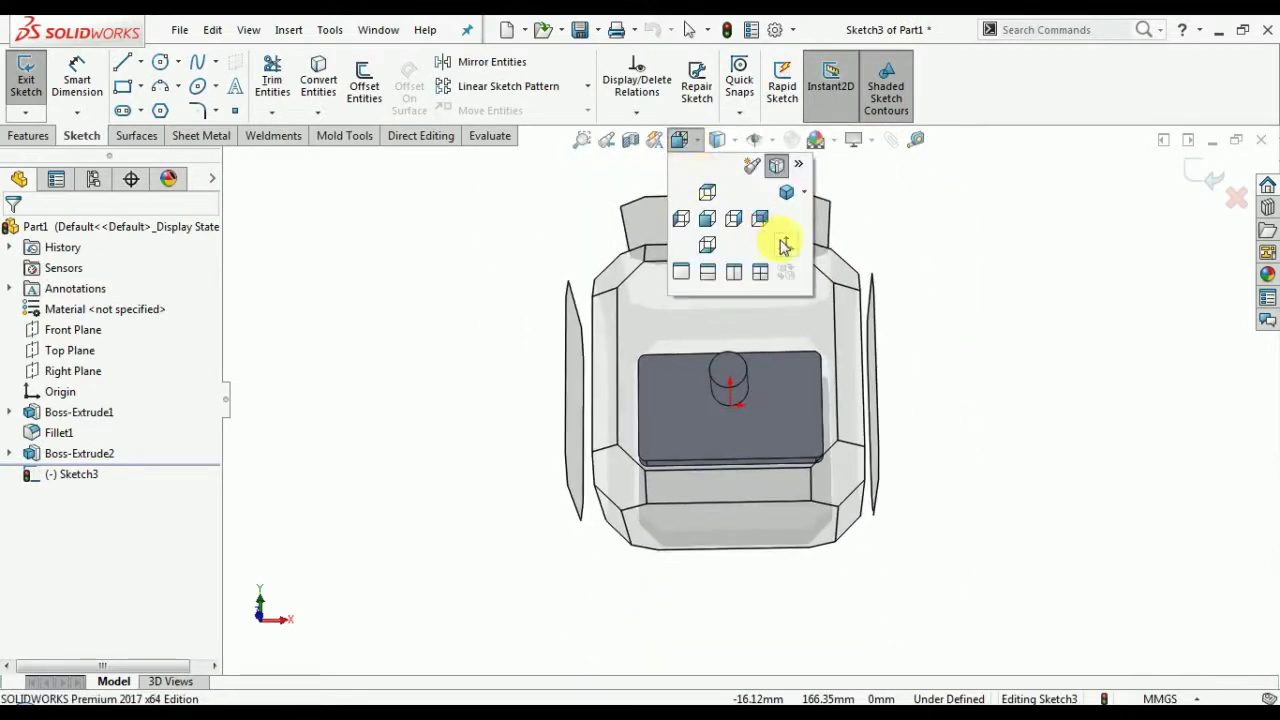
click(783, 246)
click(159, 66)
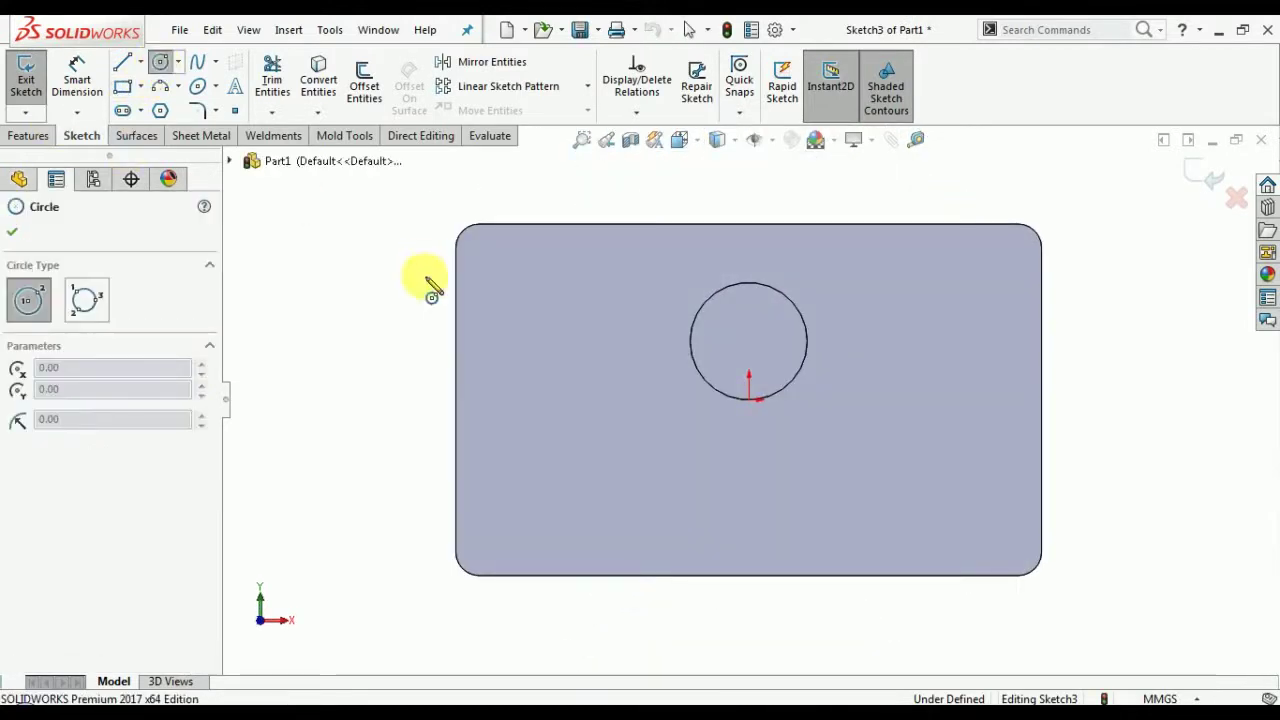
click(502, 276)
click(514, 302)
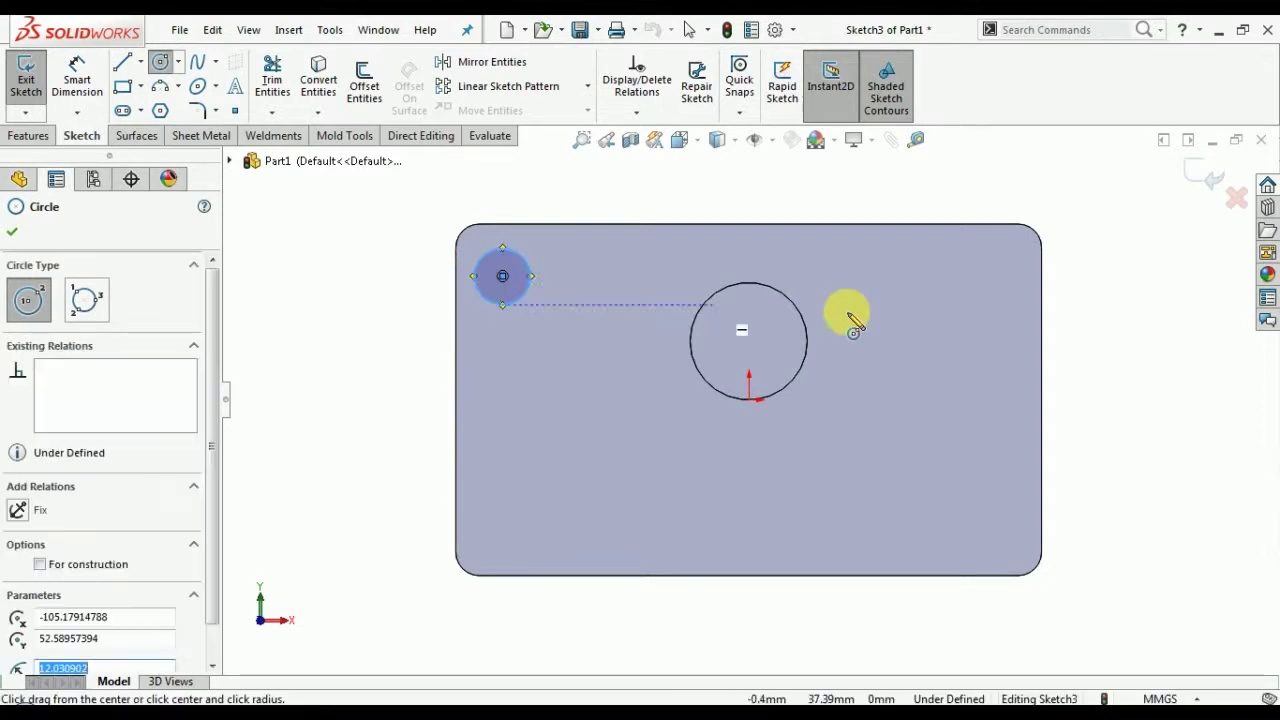
click(984, 272)
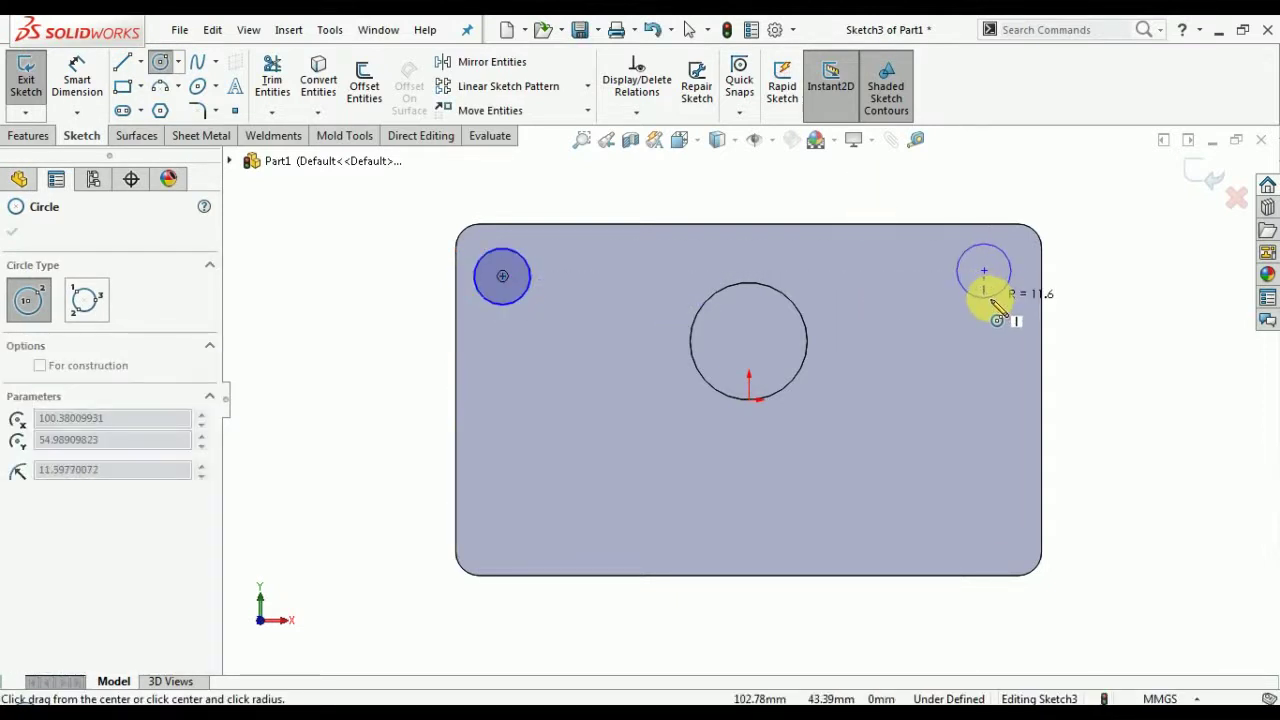
click(988, 295)
key(Escape)
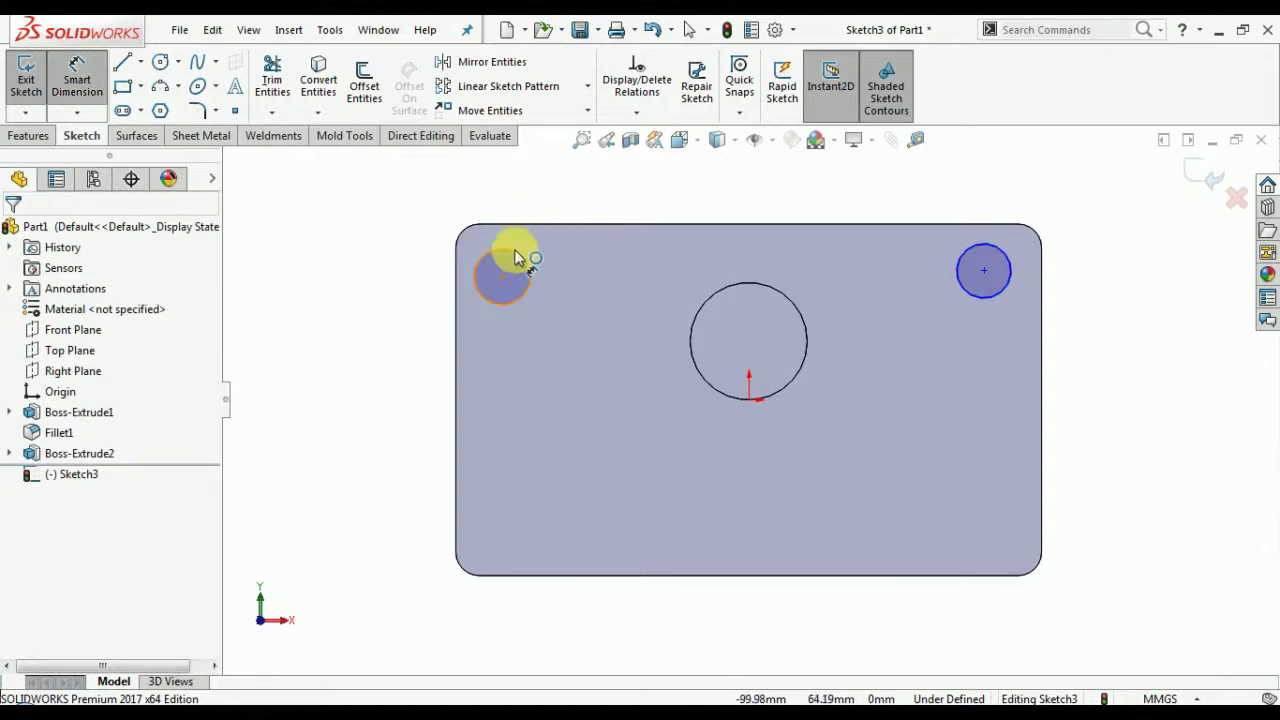
Dimension the diameters of both corner circles to 25 mm.
click(507, 250)
click(384, 206)
text(25)
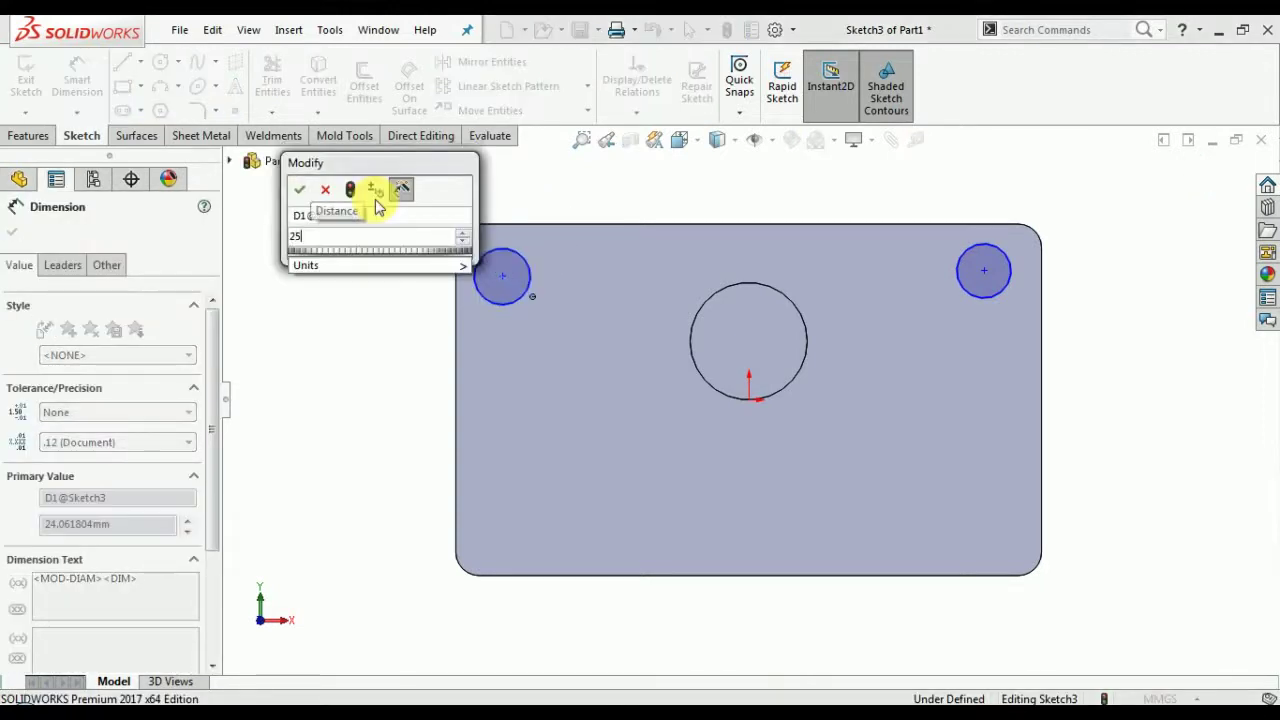
key(Return)
click(14, 236)
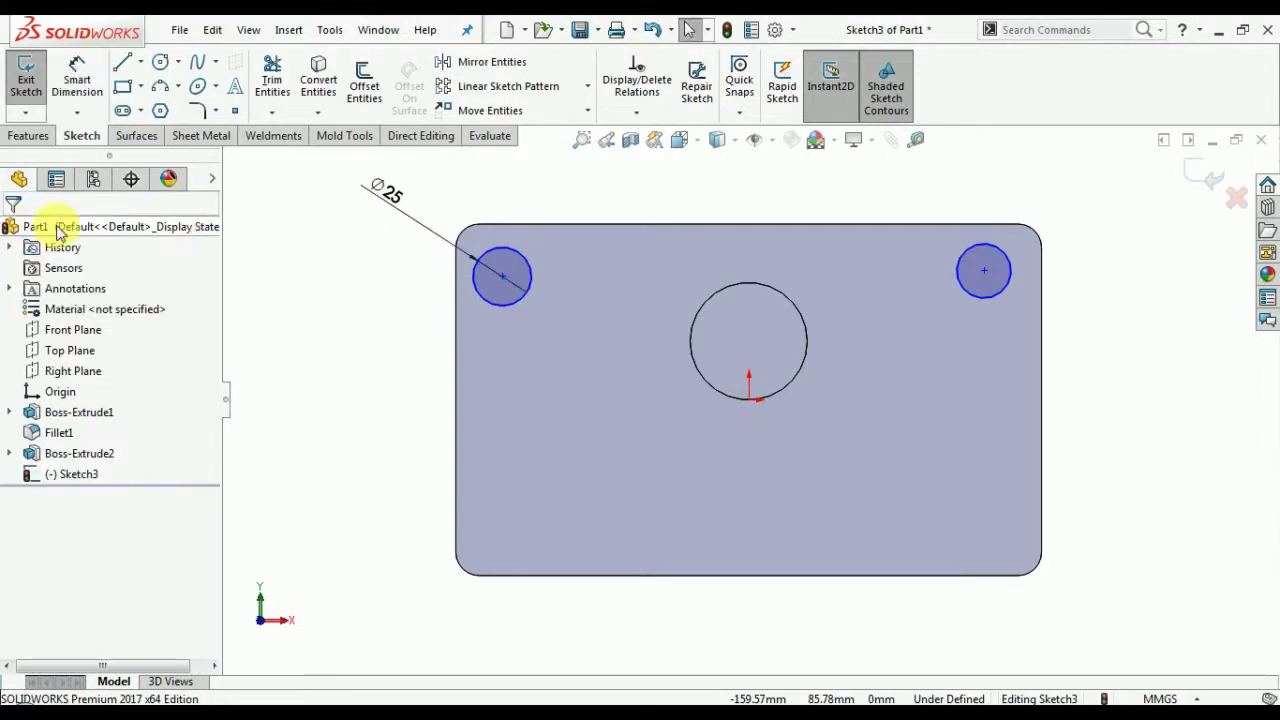
click(1000, 262)
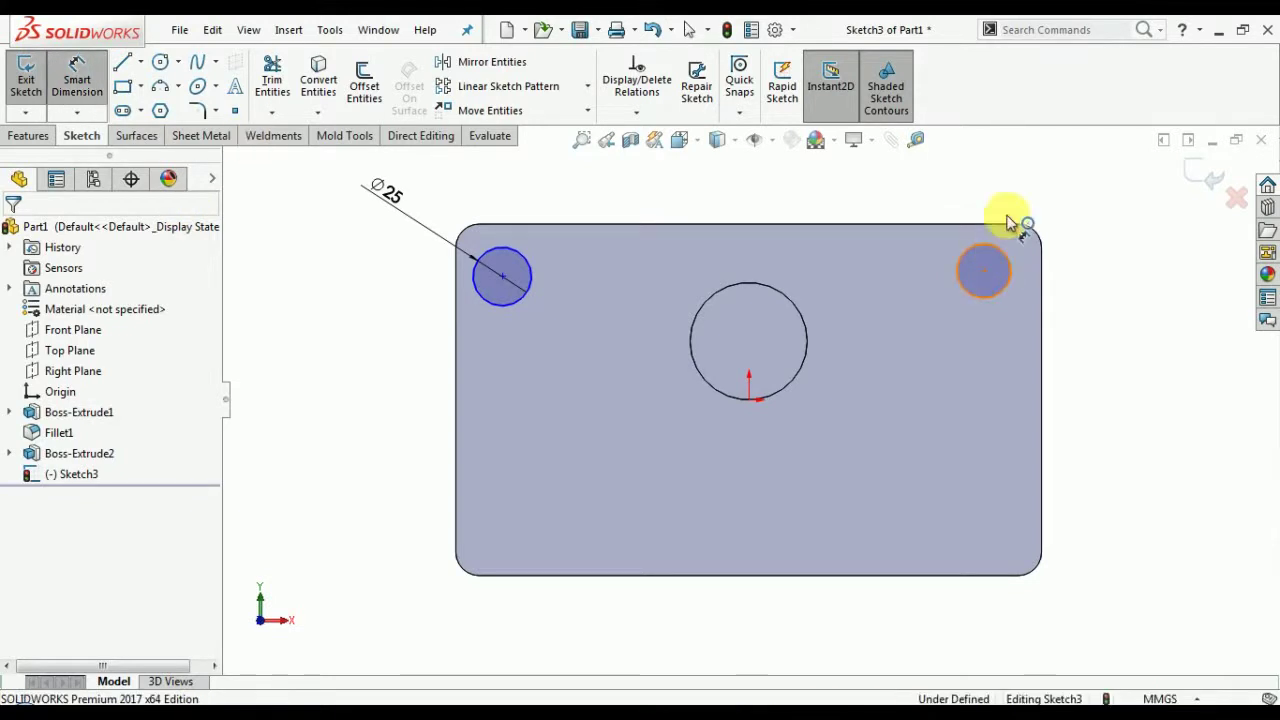
click(1014, 180)
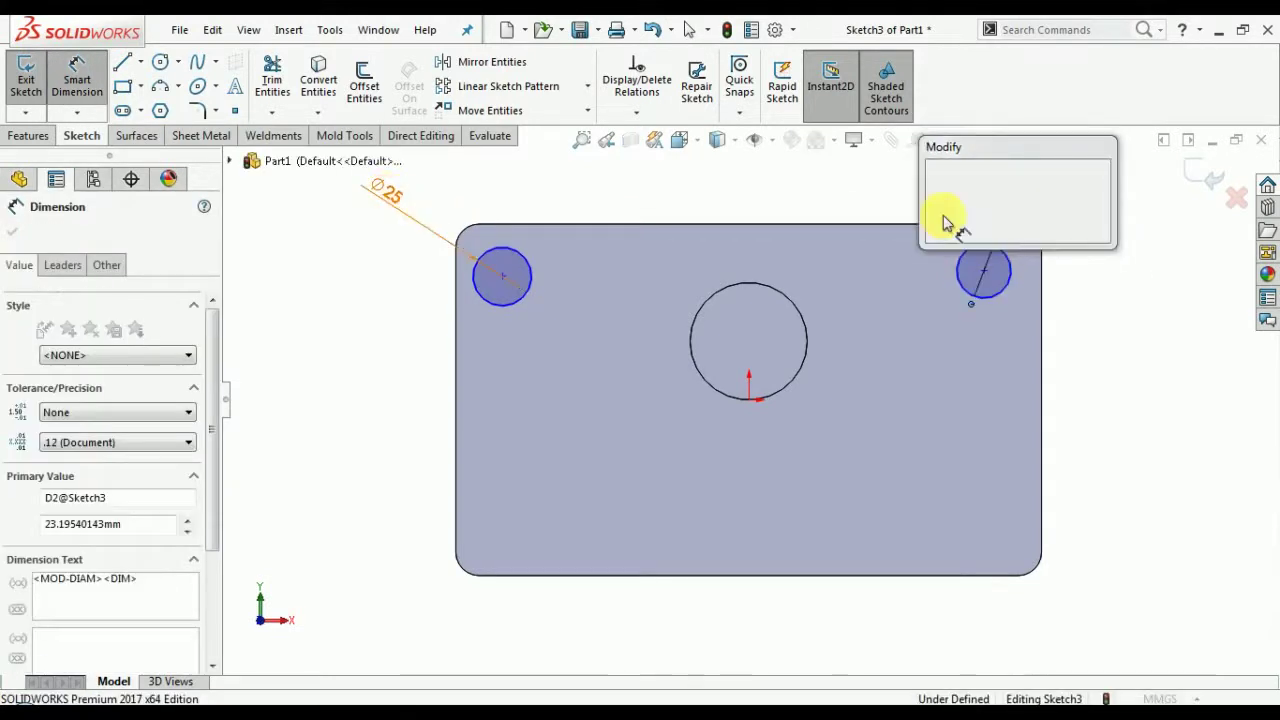
text(25.00mm)
click(932, 174)
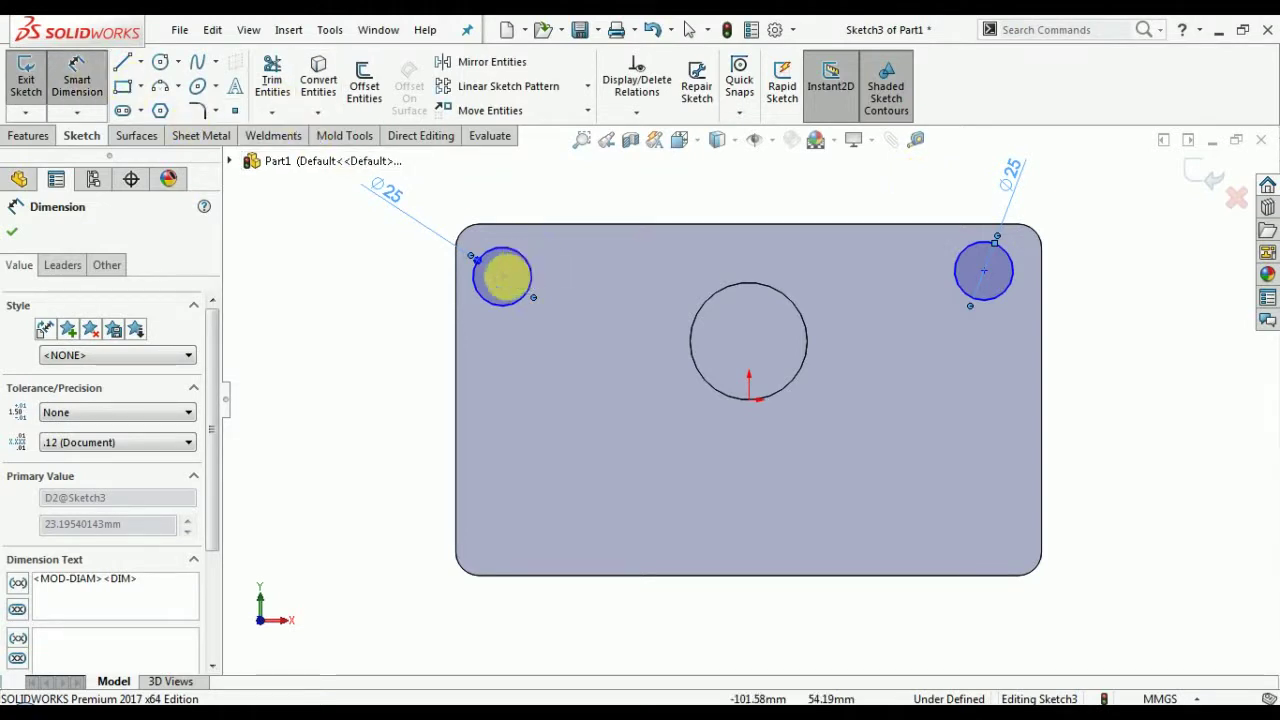
Dimension the upper-left circle's centre 30 mm from the plate's upper edge and 30 mm from its left edge.
click(521, 245)
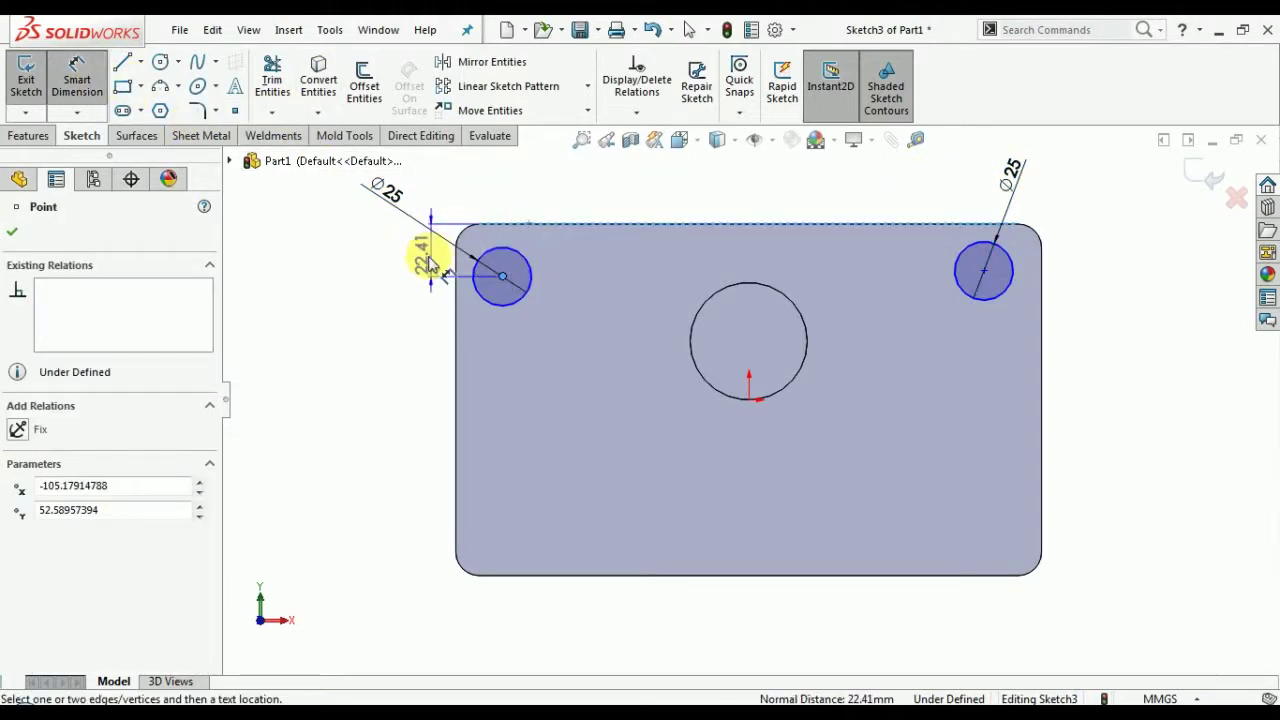
click(420, 262)
key(Return)
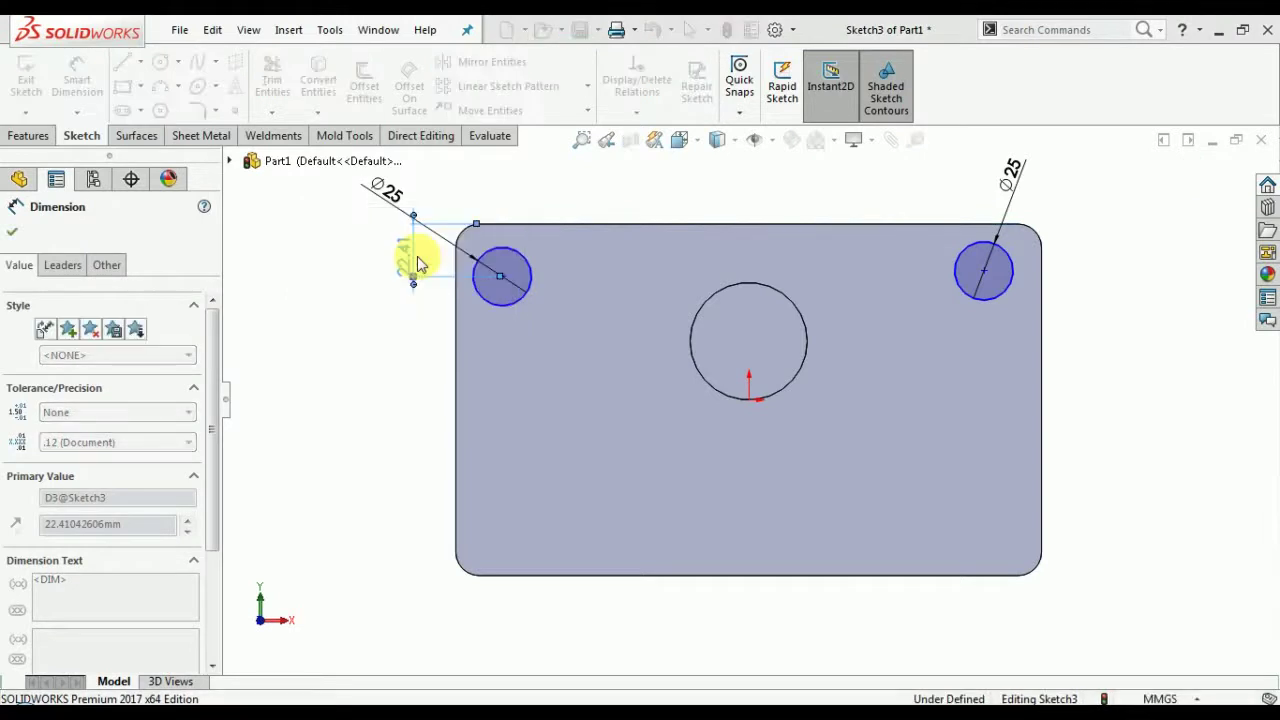
click(458, 328)
click(501, 293)
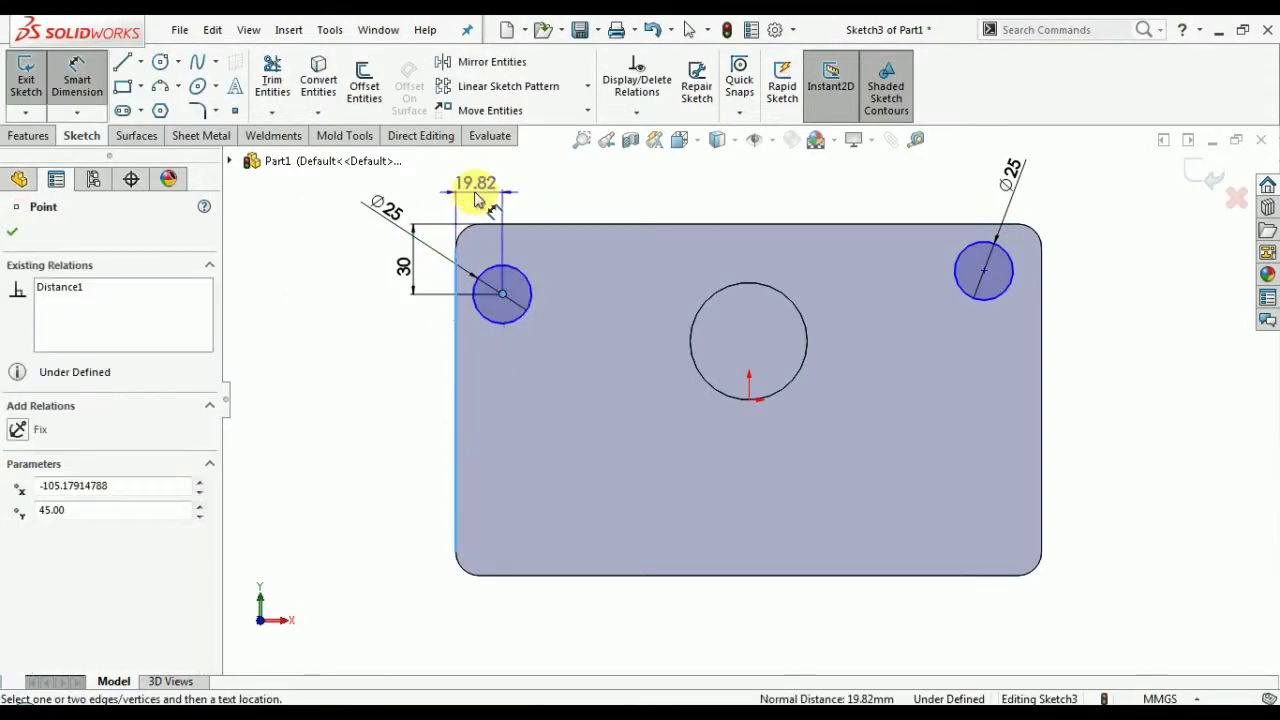
click(477, 196)
text(30)
key(Return)
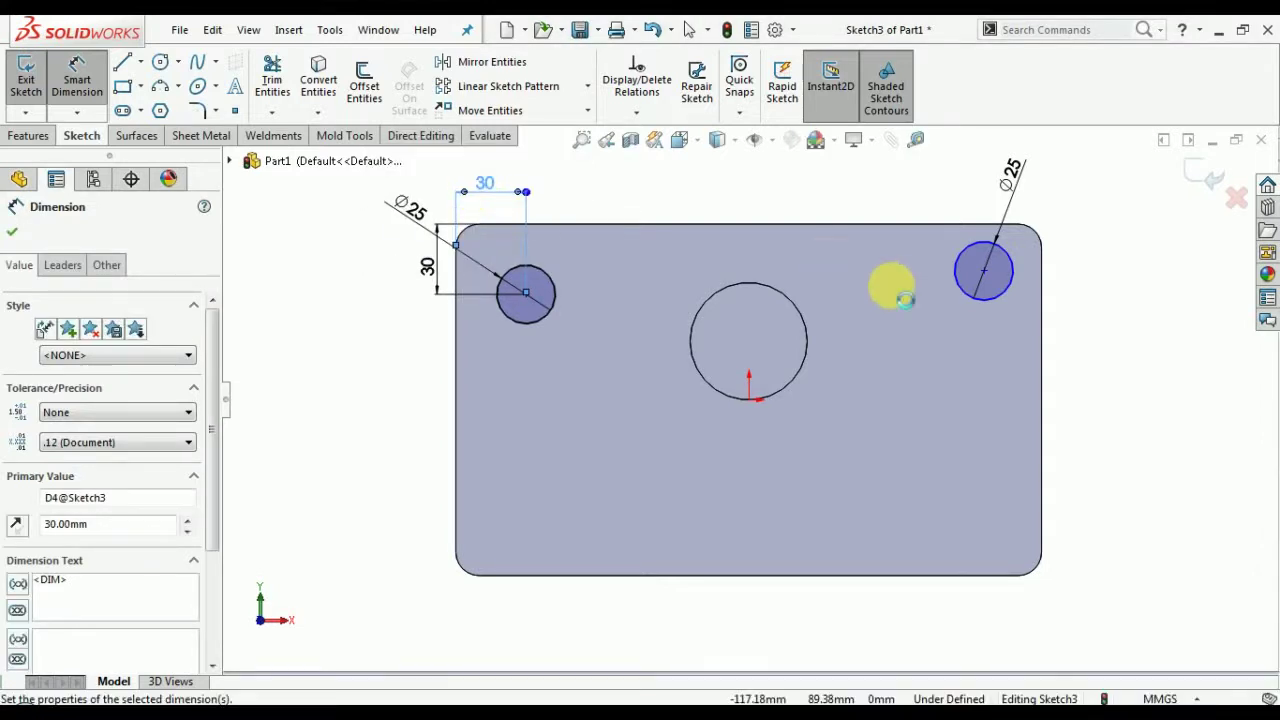
Dimension the upper-right circle's centre 30 mm from the plate's right edge and 30 mm from its upper edge.
click(985, 272)
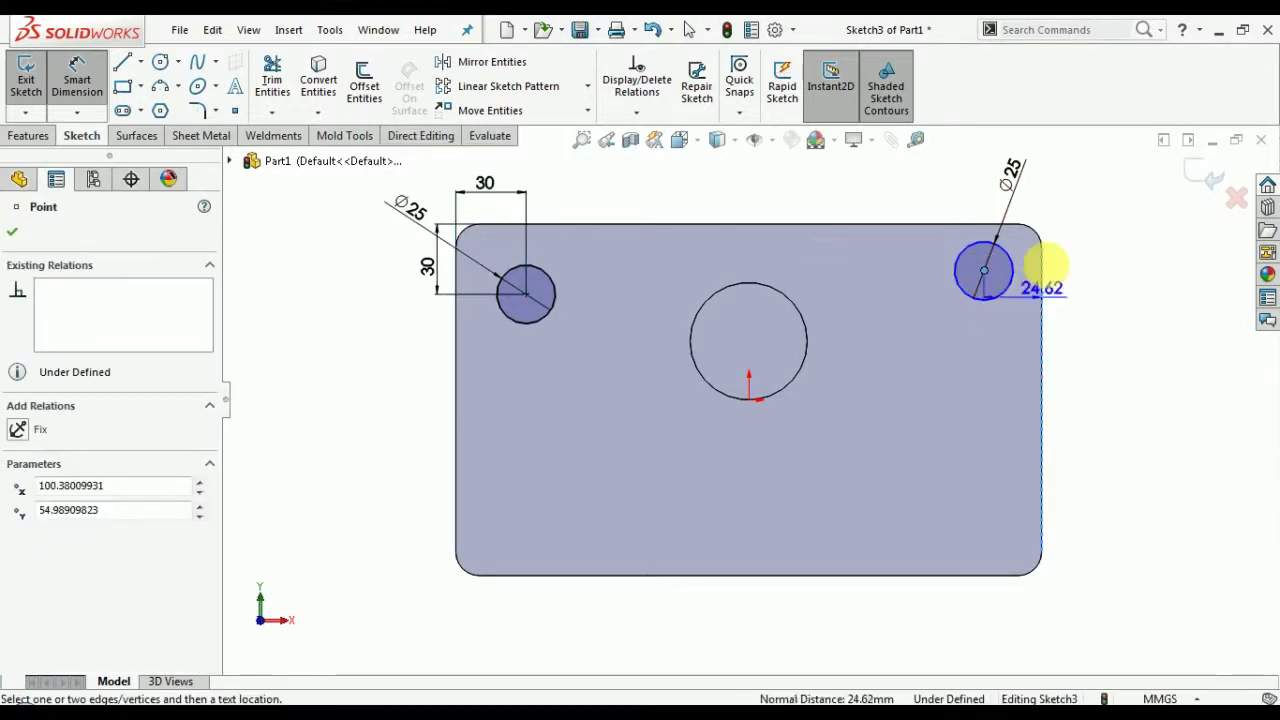
click(1058, 200)
text(30)
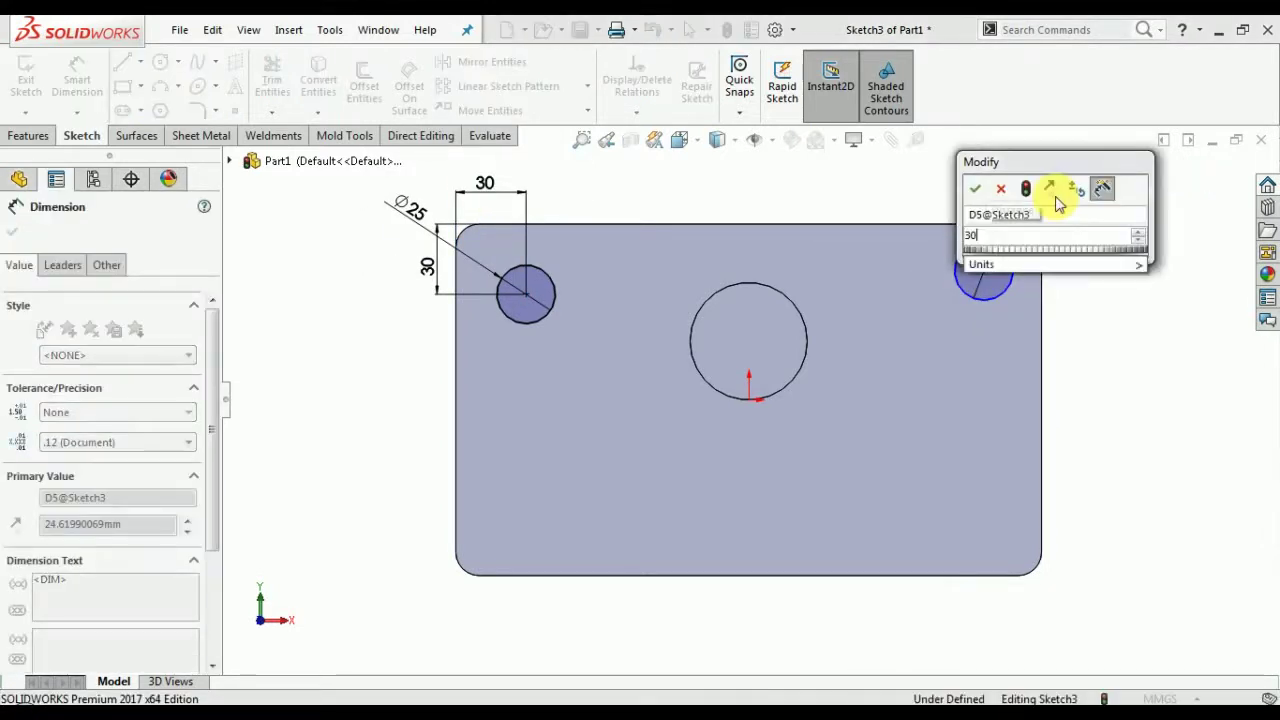
key(Return)
click(965, 225)
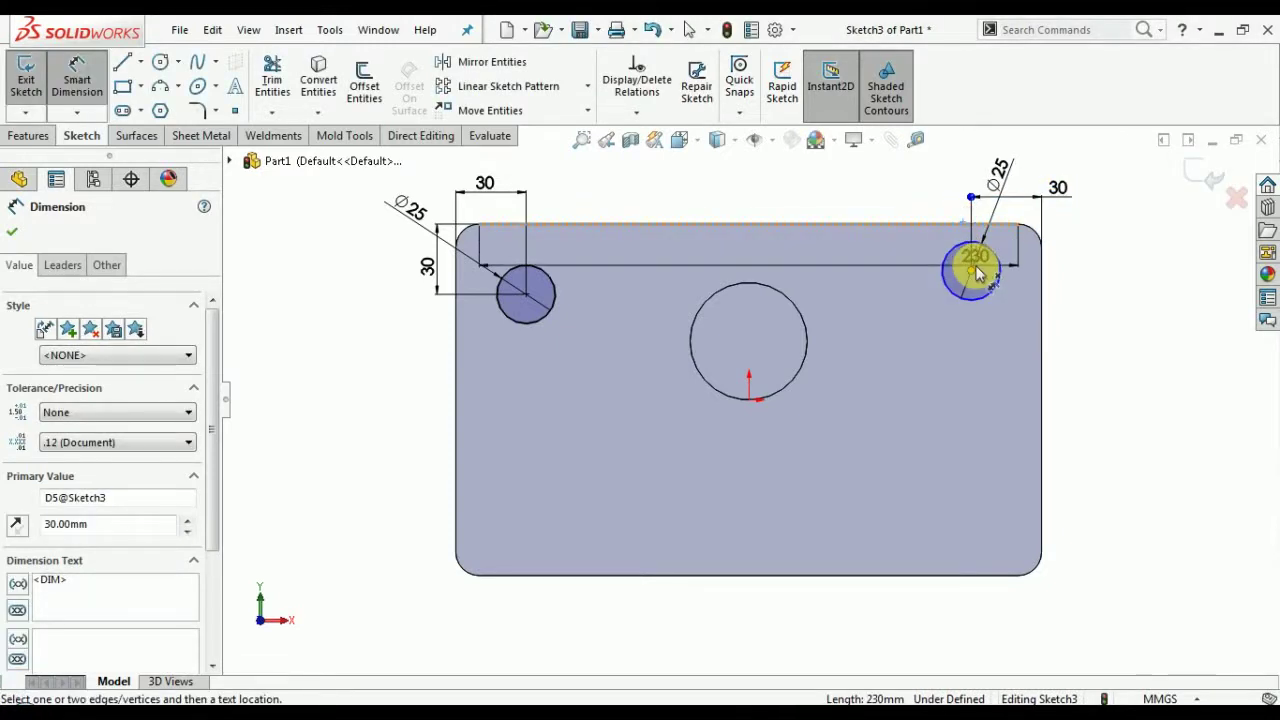
click(978, 274)
click(1085, 264)
text(30)
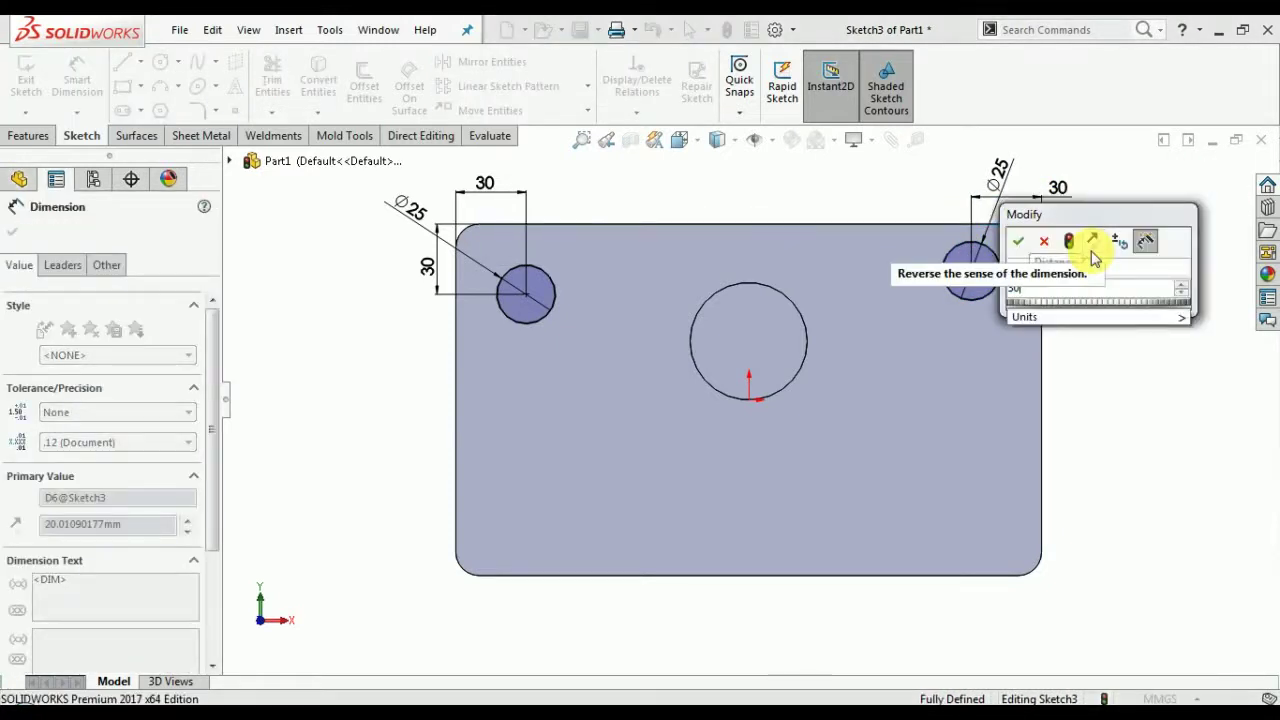
key(Return)
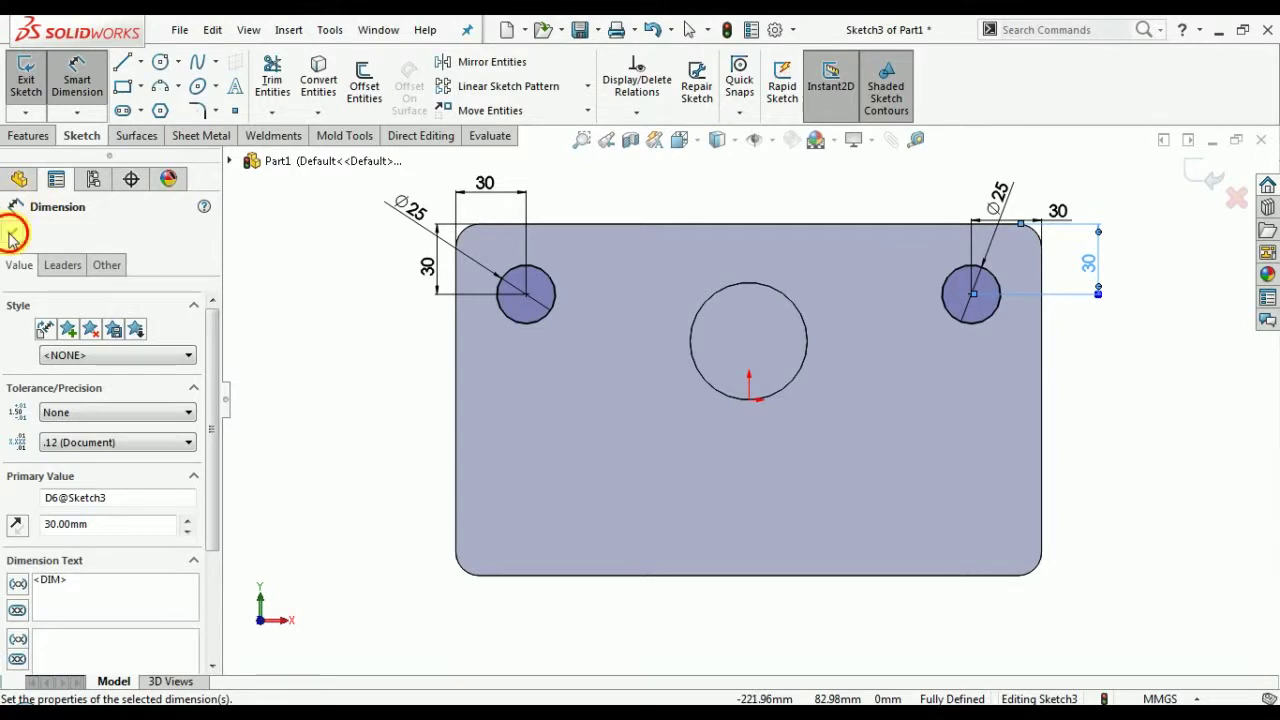
click(11, 233)
Draw a horizontal centerline from the origin across the plate, ending between the boss and the plate's right edge.
click(141, 64)
click(160, 111)
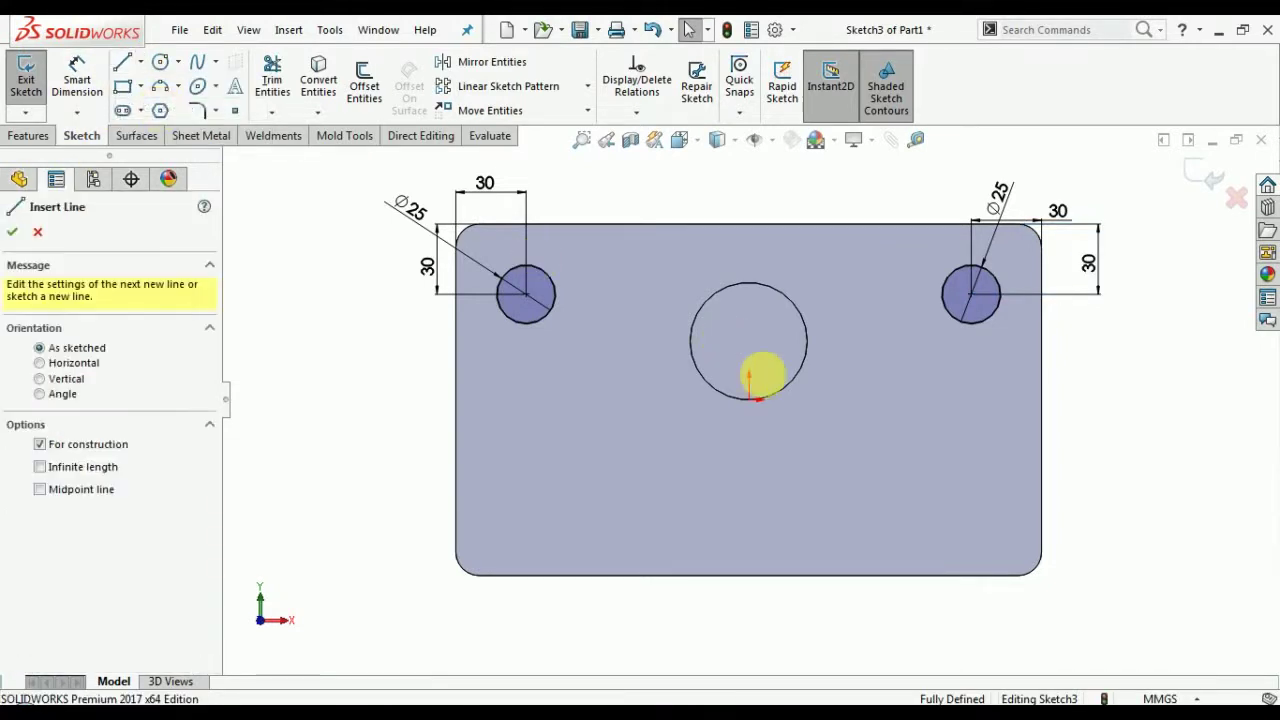
click(750, 400)
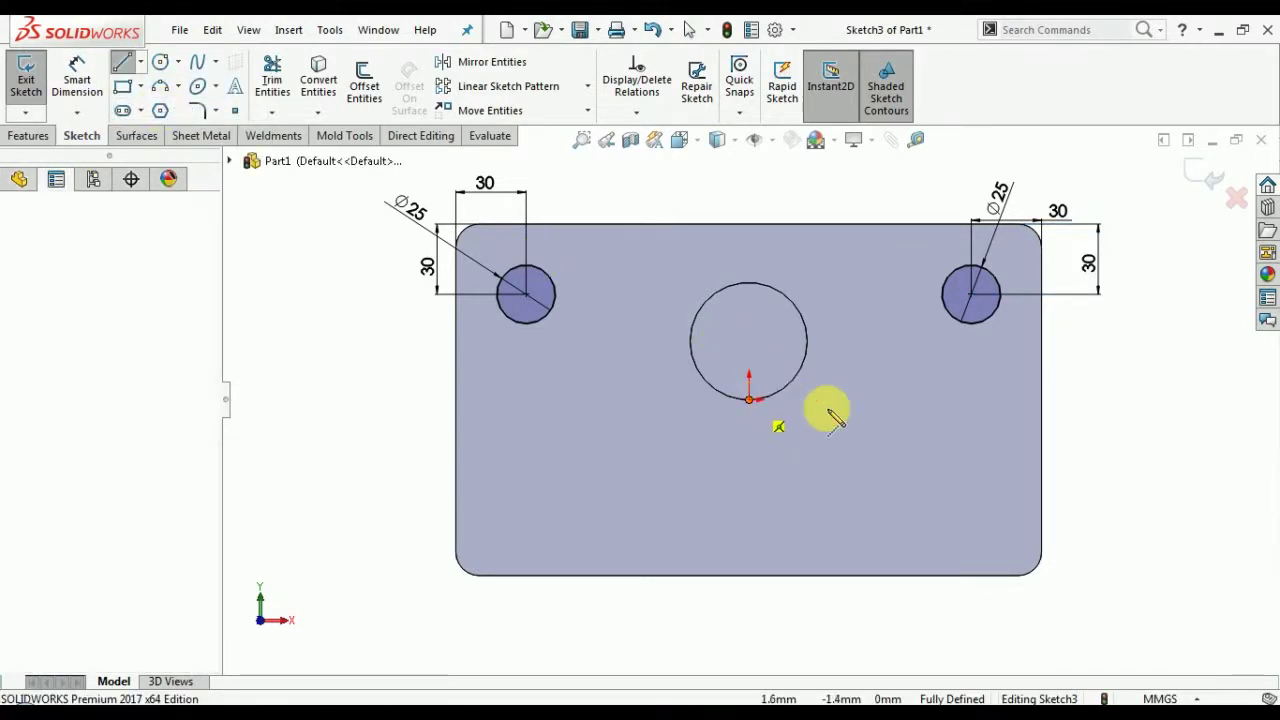
click(882, 400)
right_click(1070, 410)
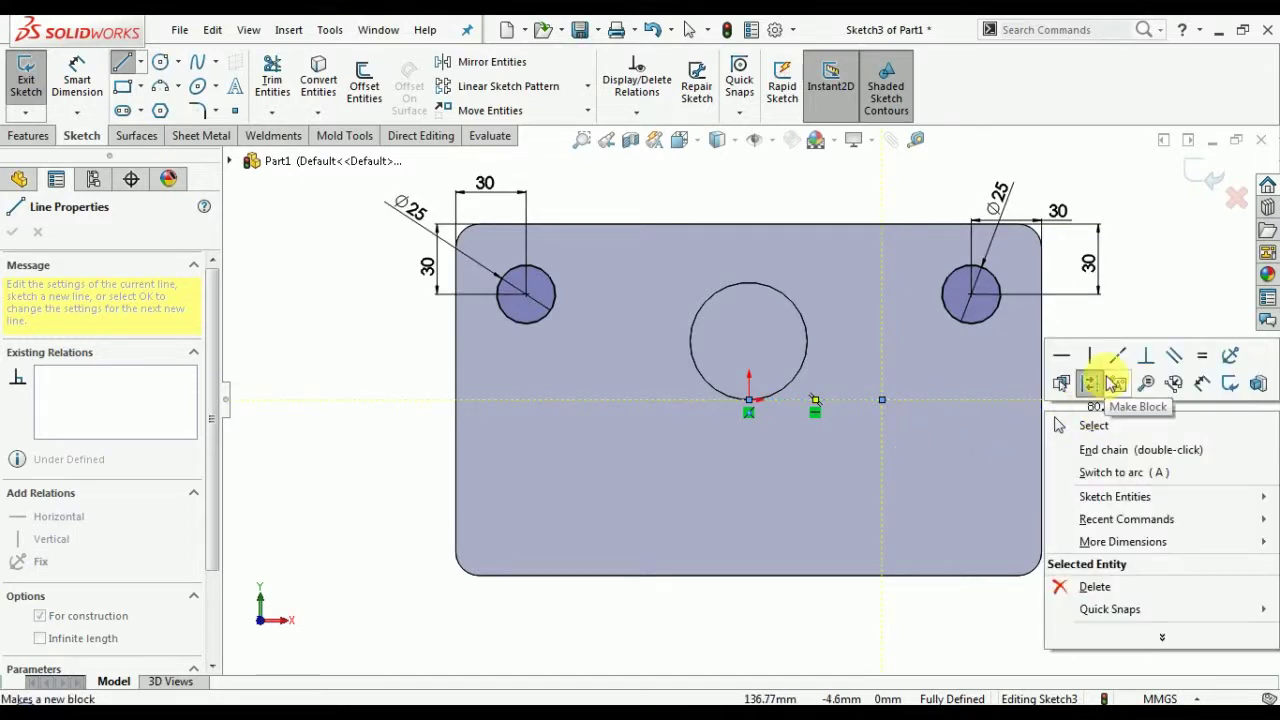
click(1097, 420)
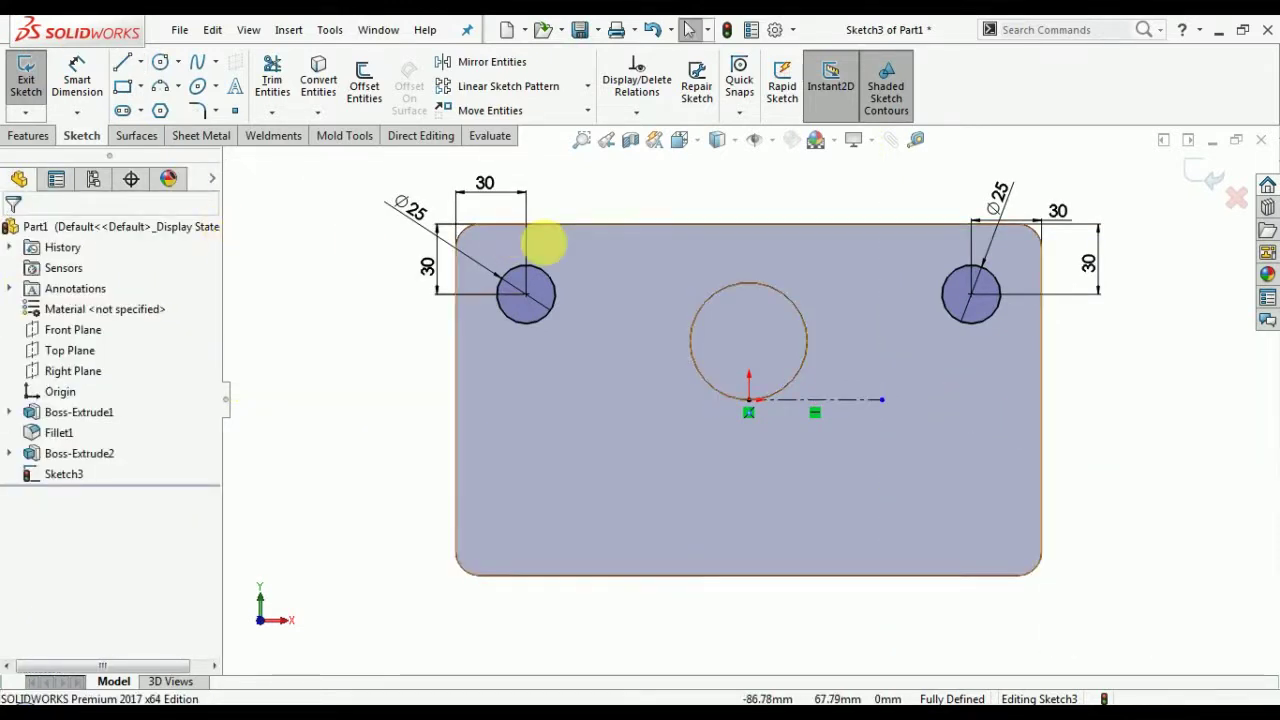
Mirror both upper corner circles about the horizontal centerline.
click(522, 318)
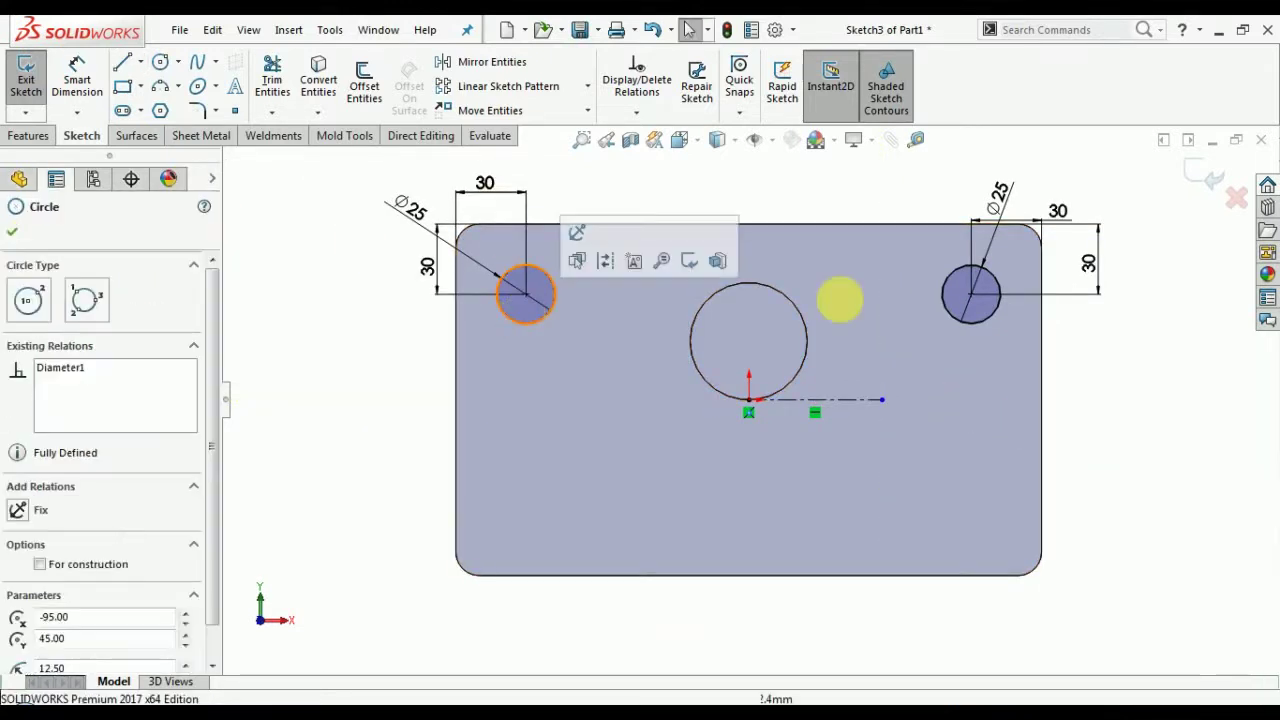
ctrl+click(960, 306)
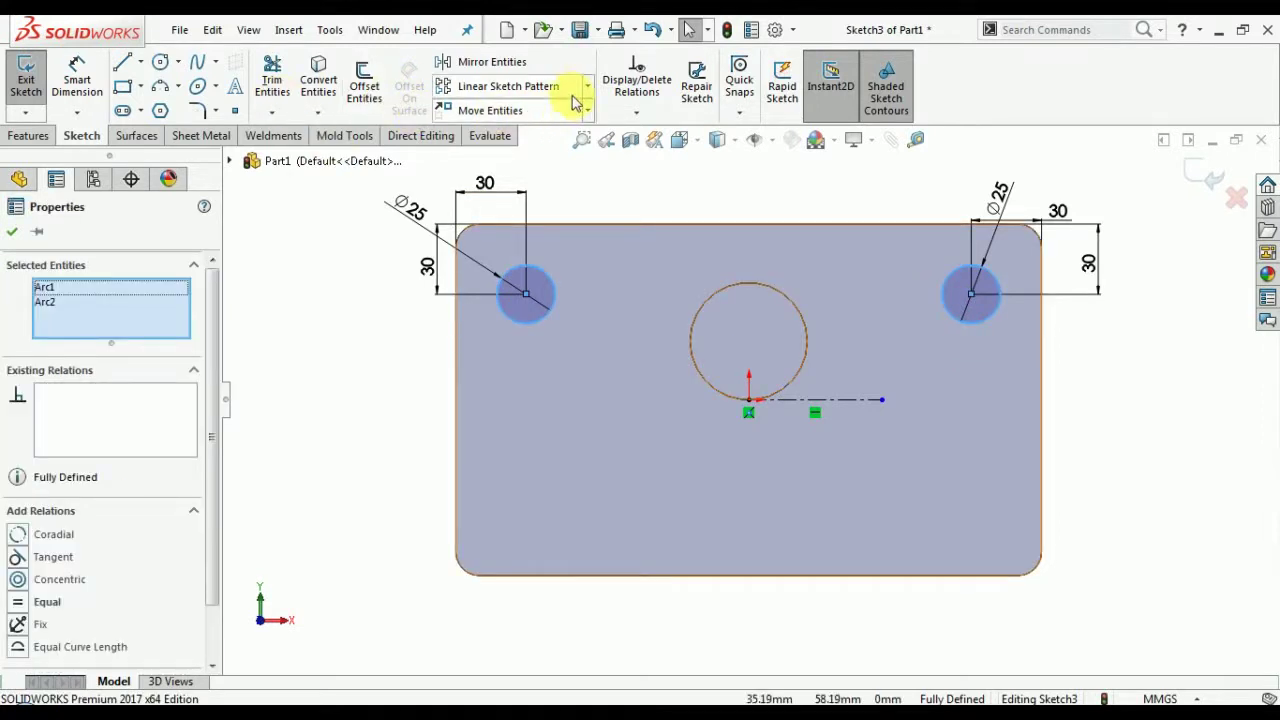
click(530, 66)
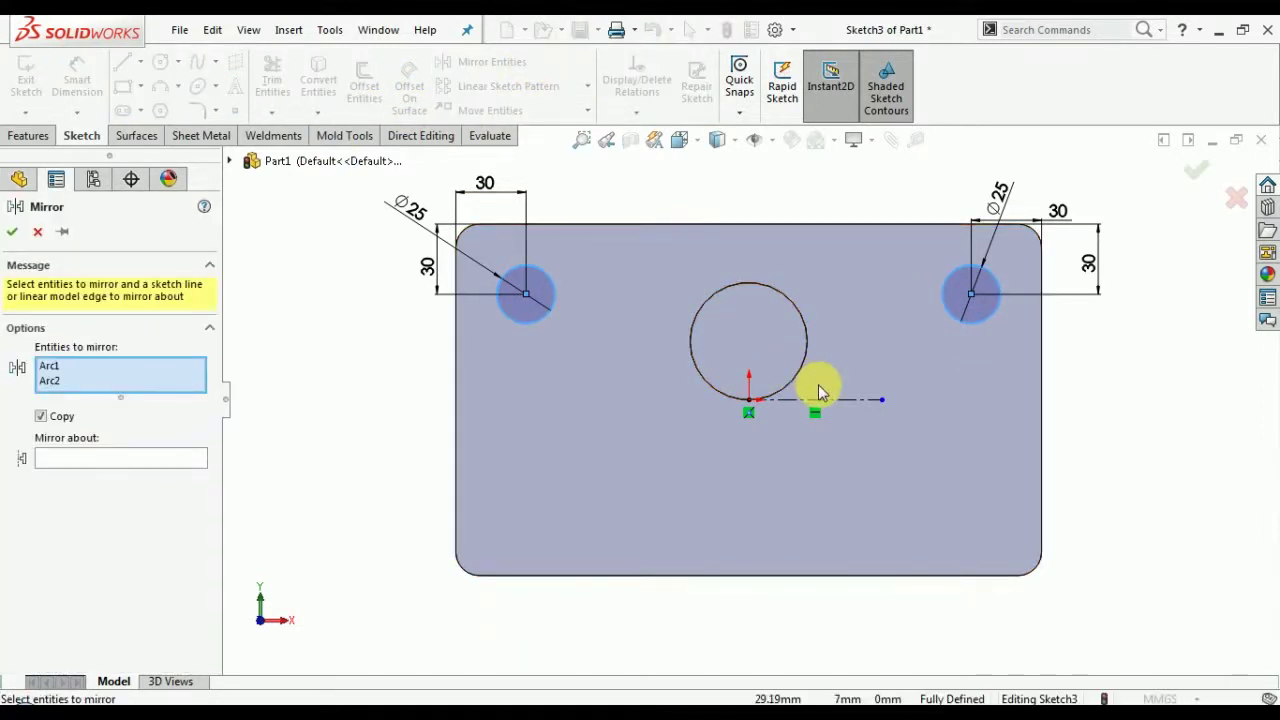
click(126, 455)
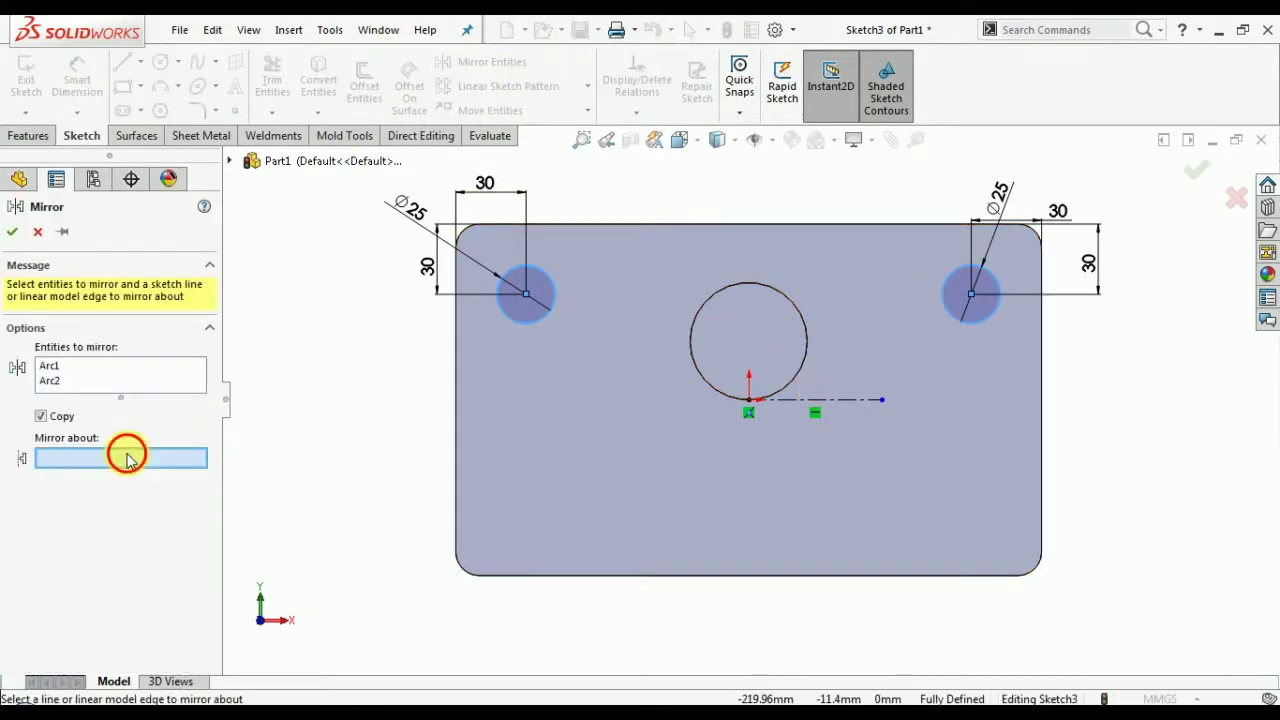
click(814, 401)
click(13, 232)
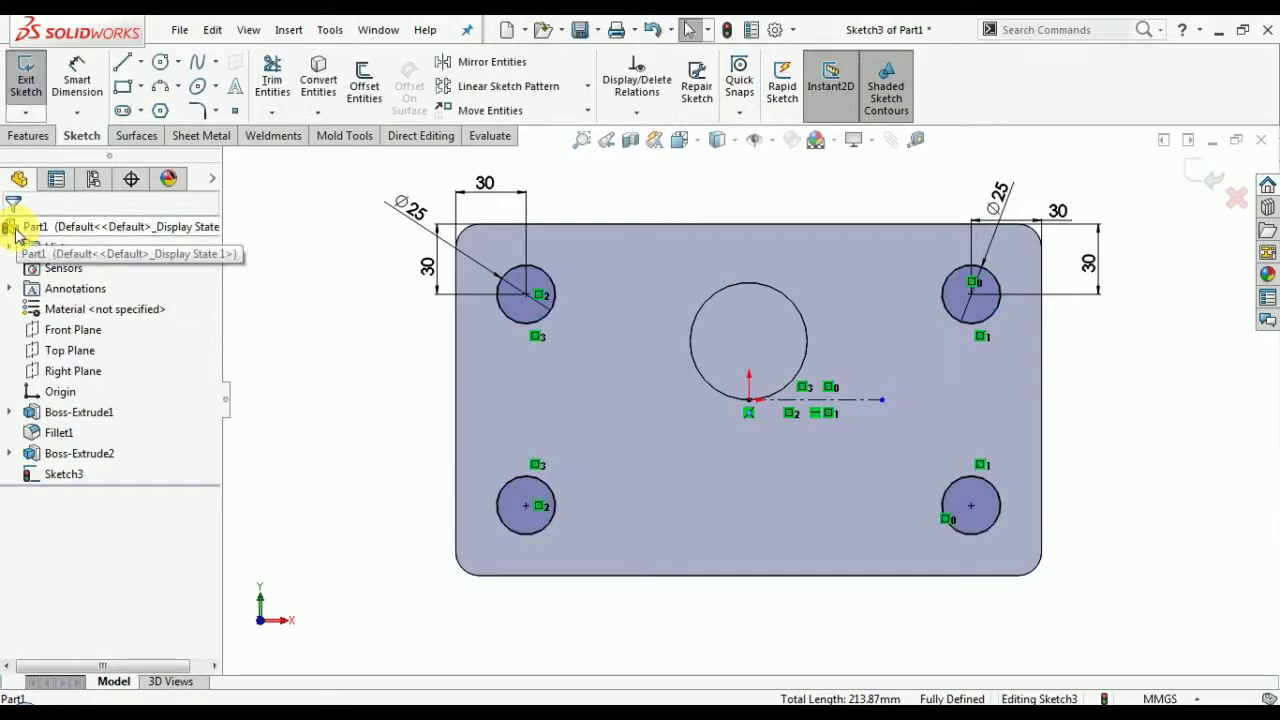
Extrude-cut the four corner circles with the Through All end condition to make holes in the plate.
click(22, 137)
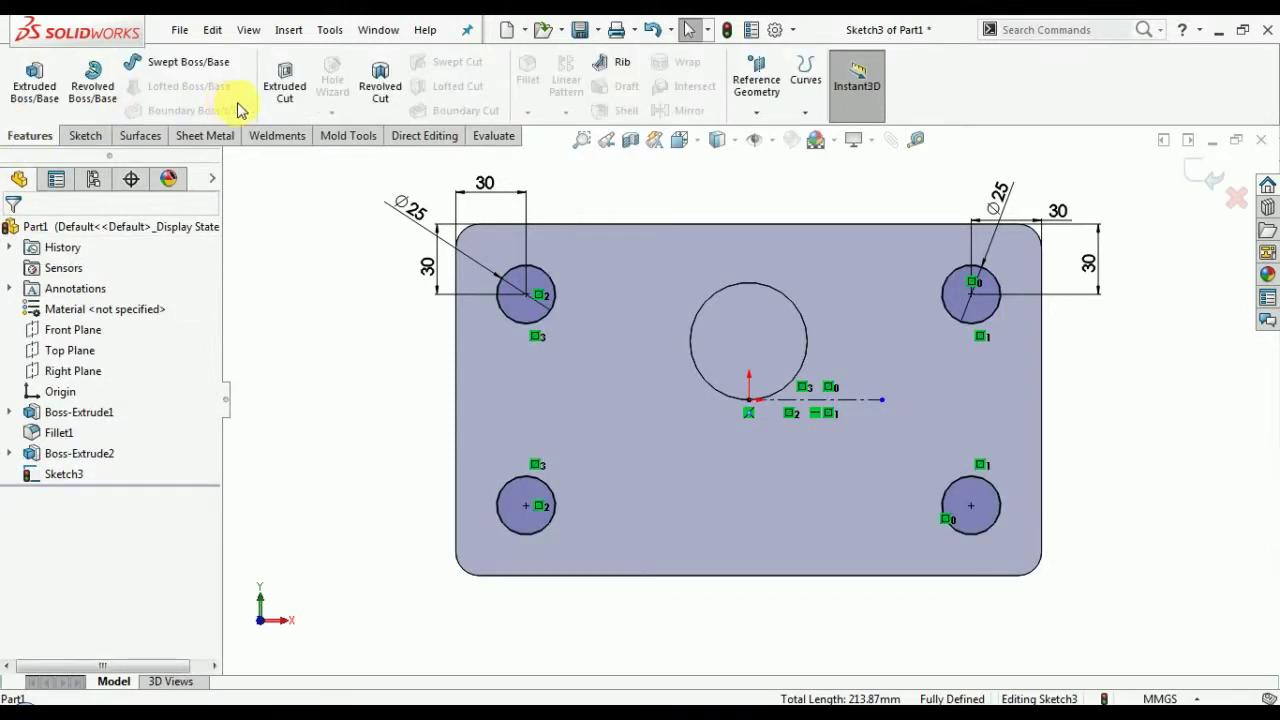
click(286, 84)
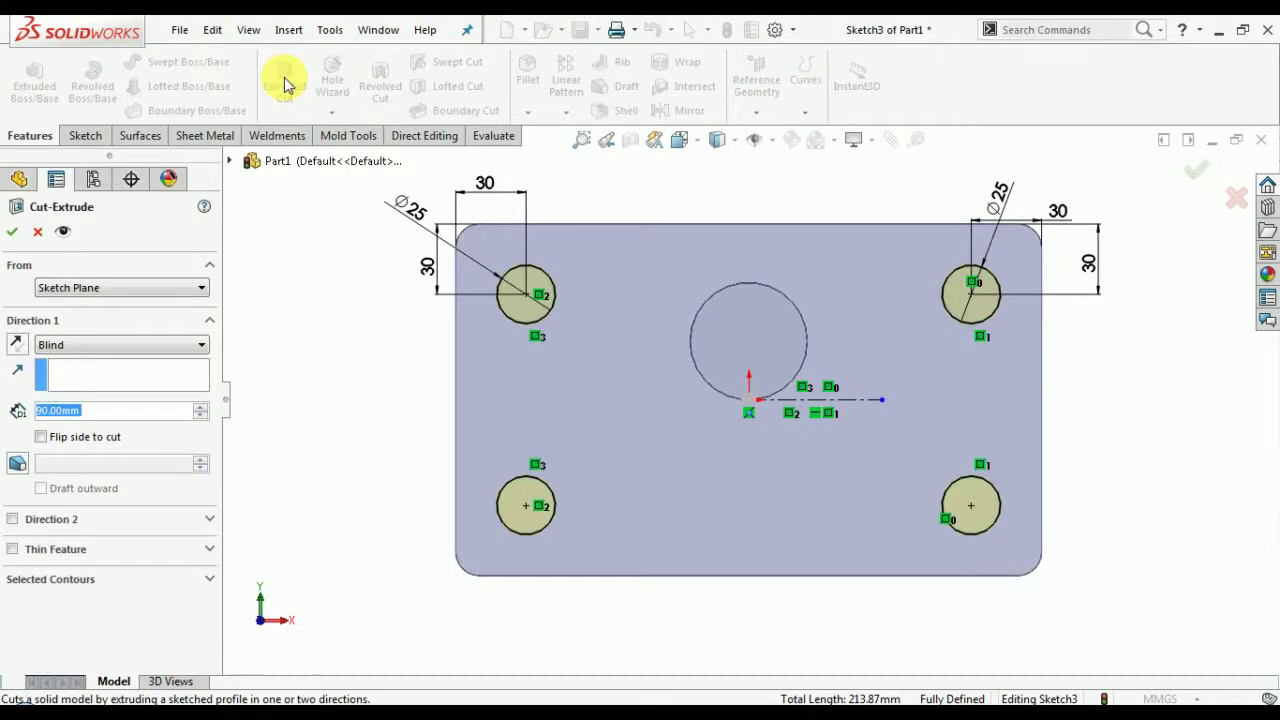
click(93, 352)
click(93, 380)
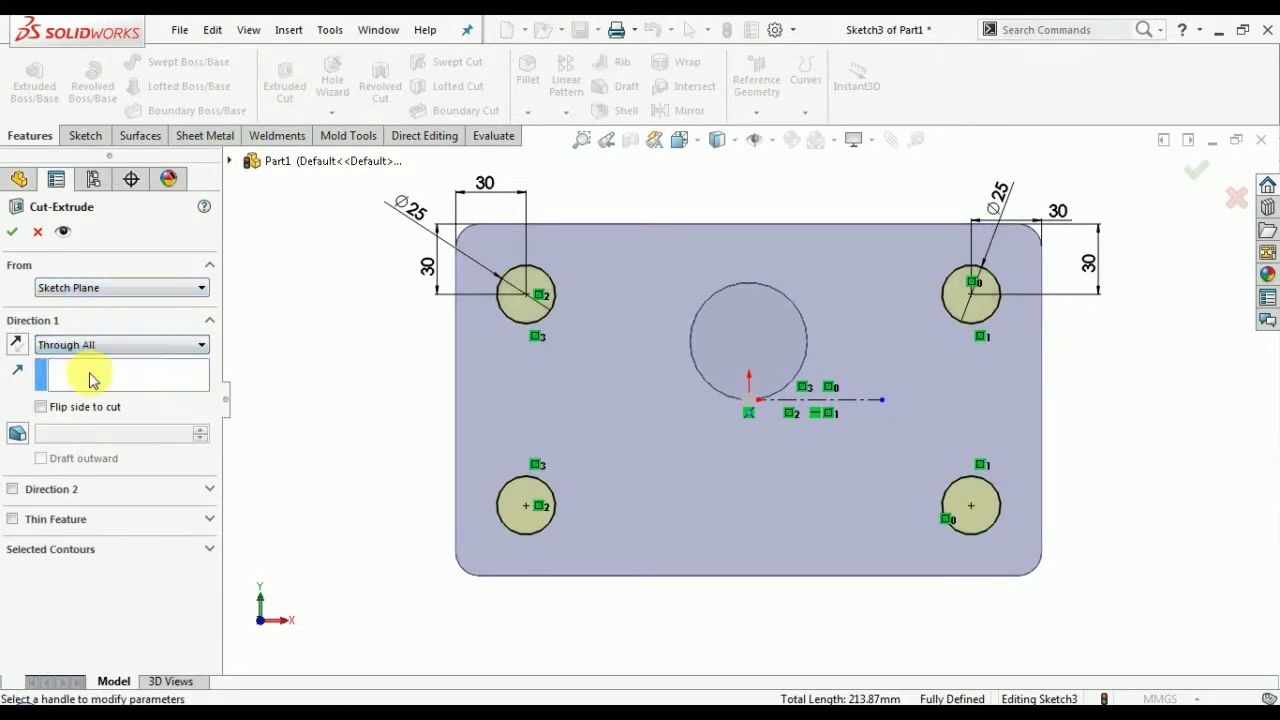
click(11, 231)
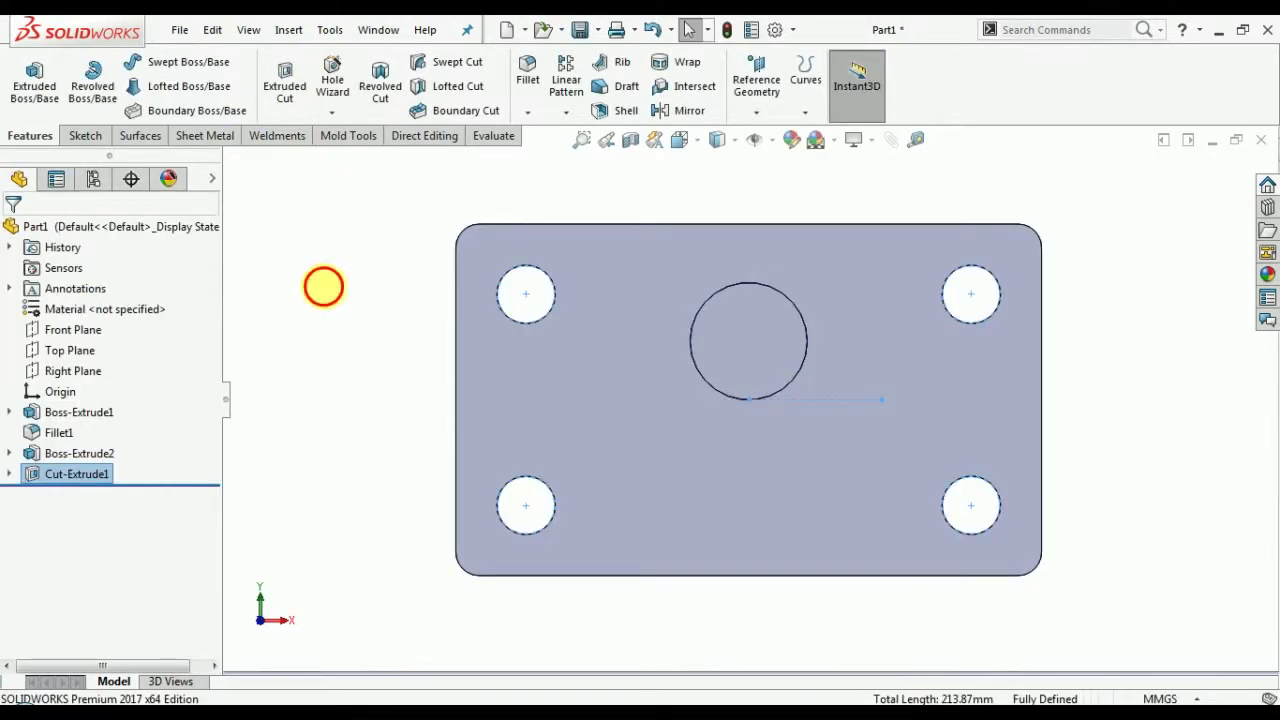
Apply a light cyan colour from the standard swatches to the whole part and save it as "top plate".
middle_drag(617, 402, 635, 295)
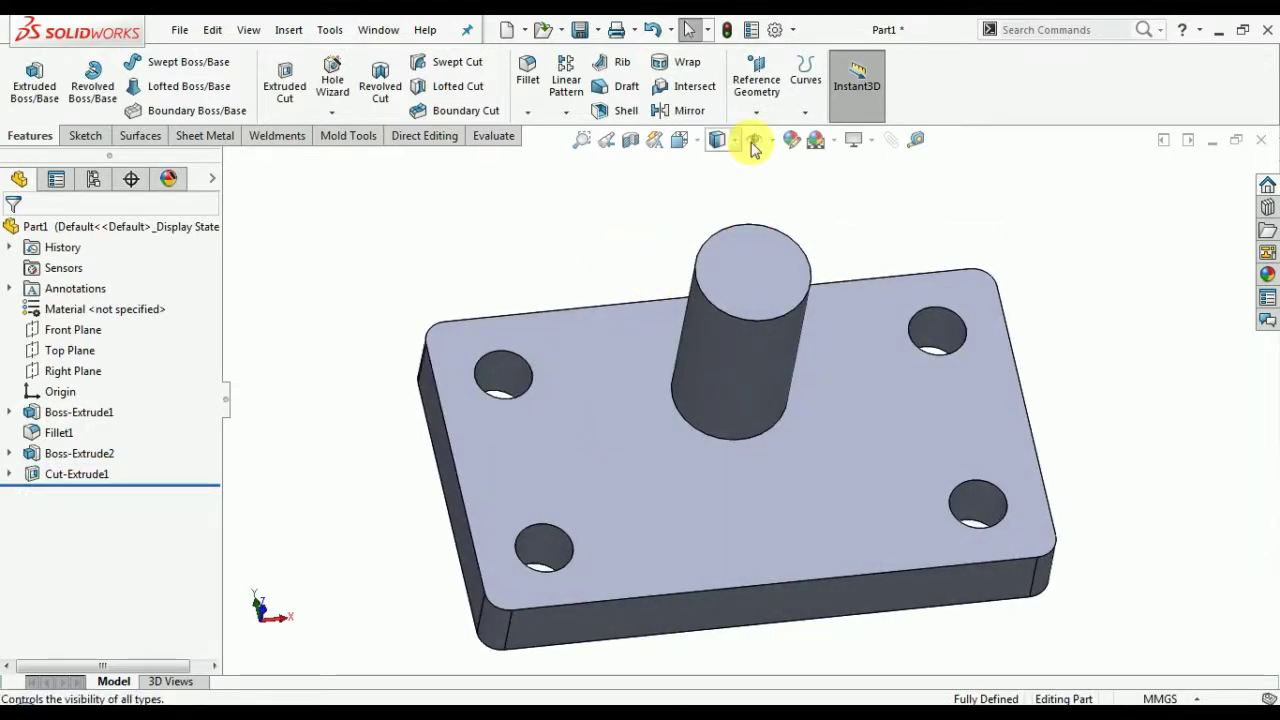
click(833, 150)
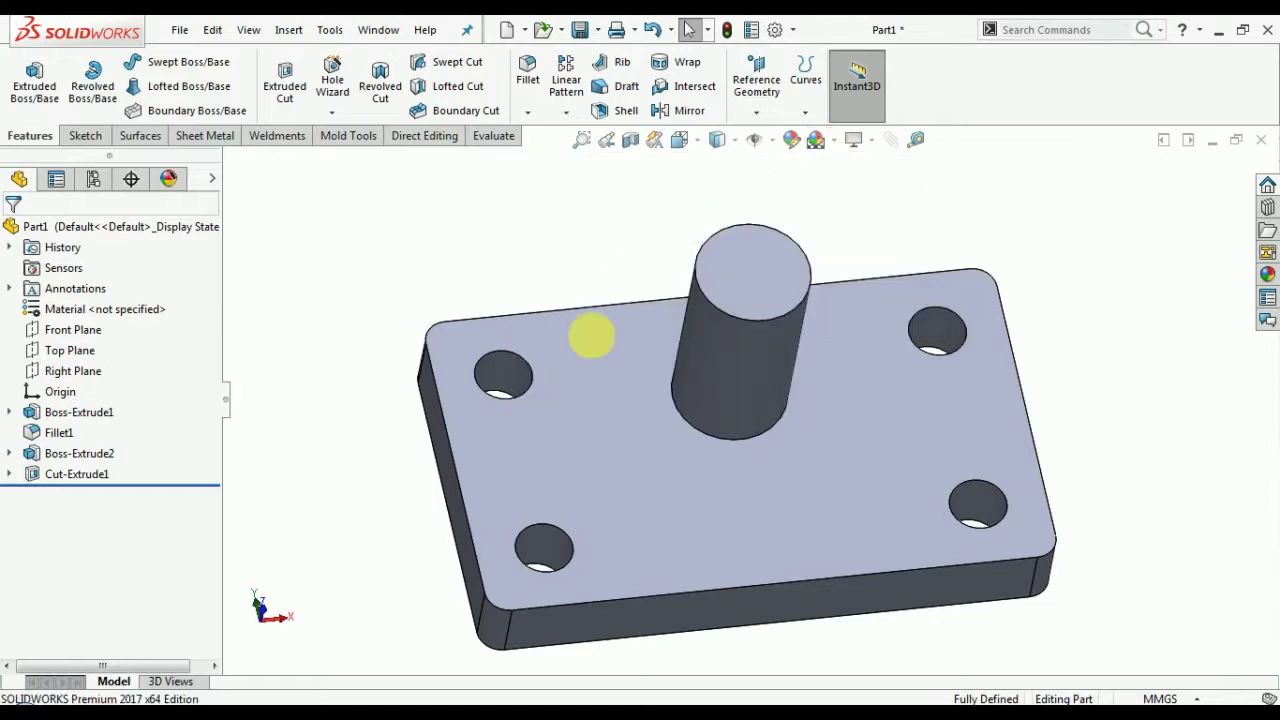
right_click(571, 377)
click(751, 262)
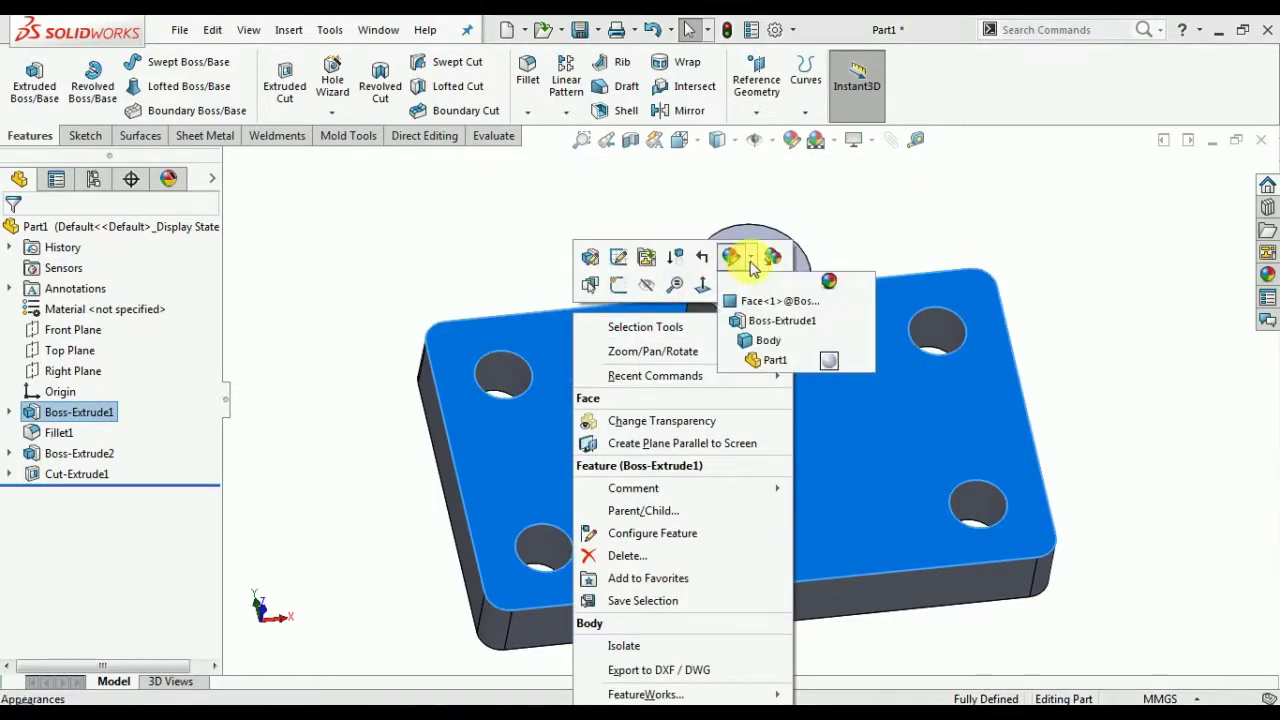
click(766, 357)
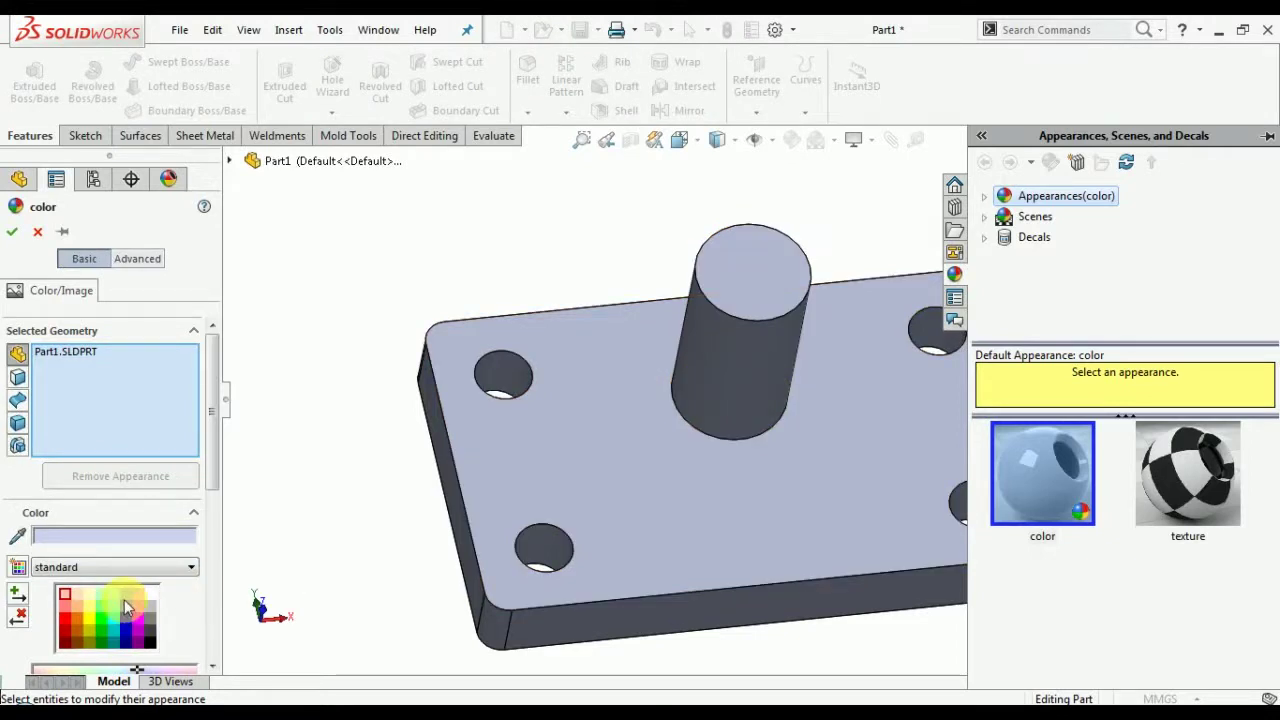
click(114, 599)
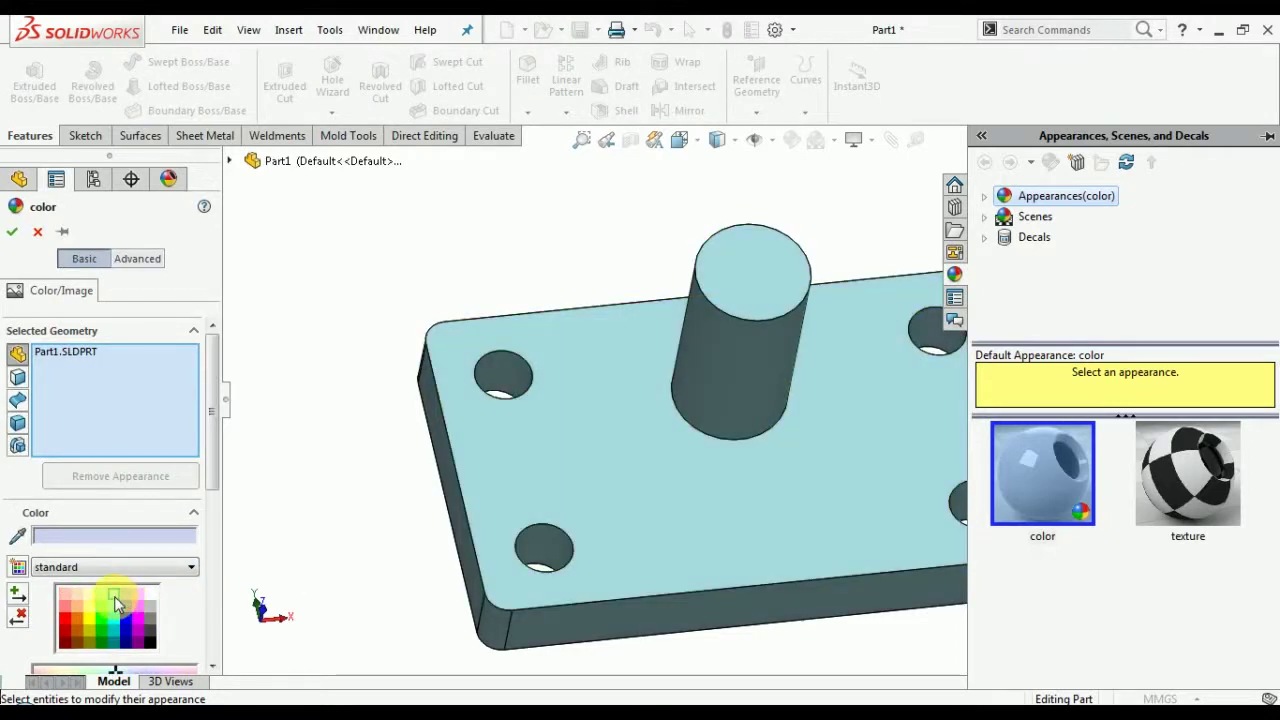
click(13, 233)
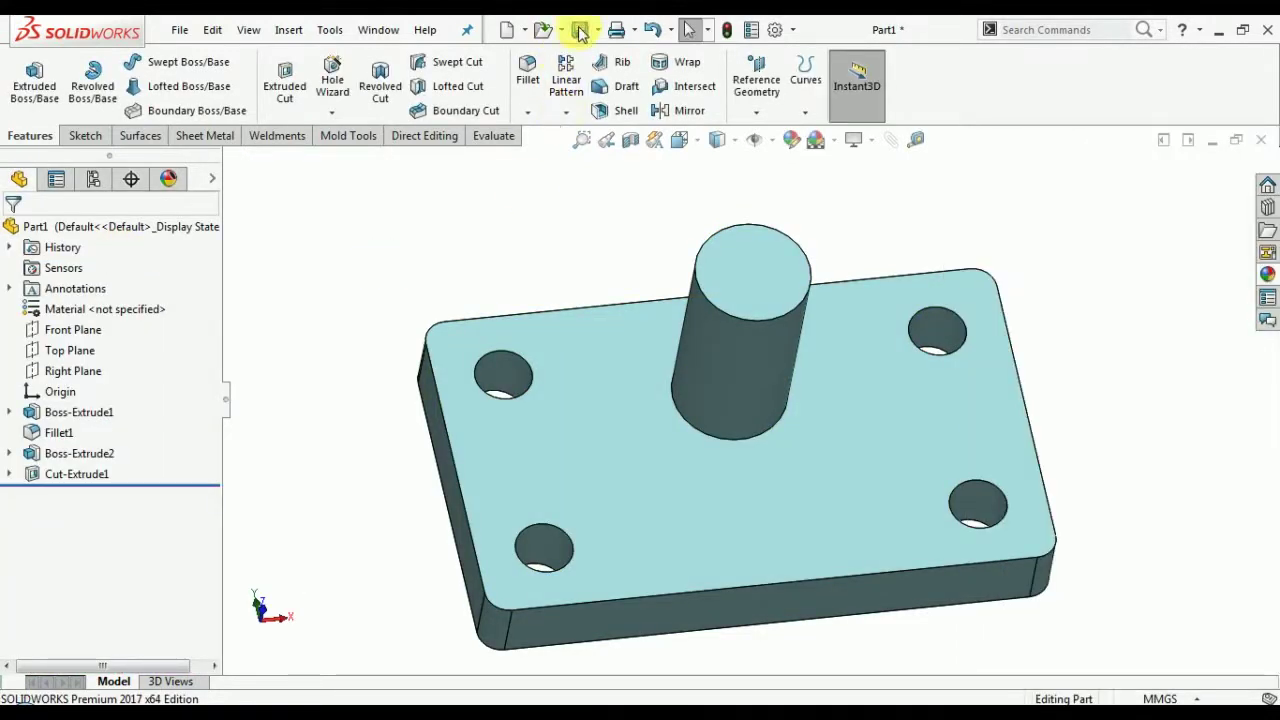
key(ctrl+s)
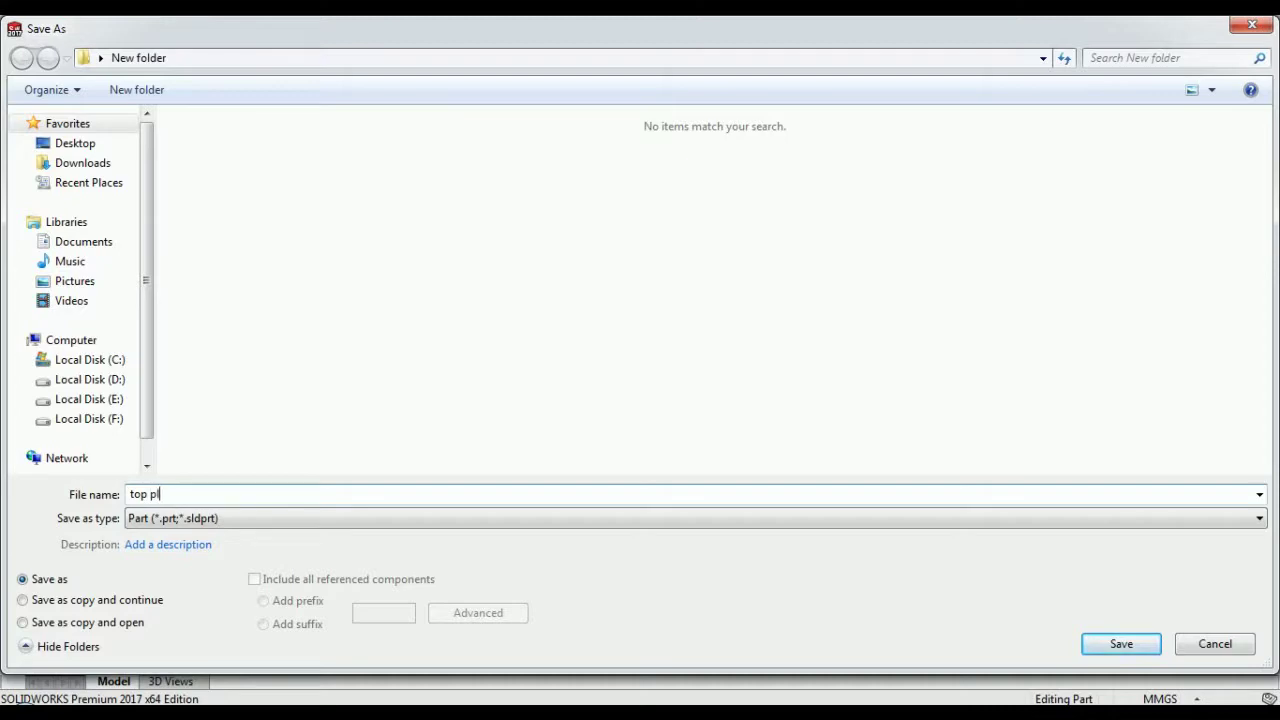
key(Return)
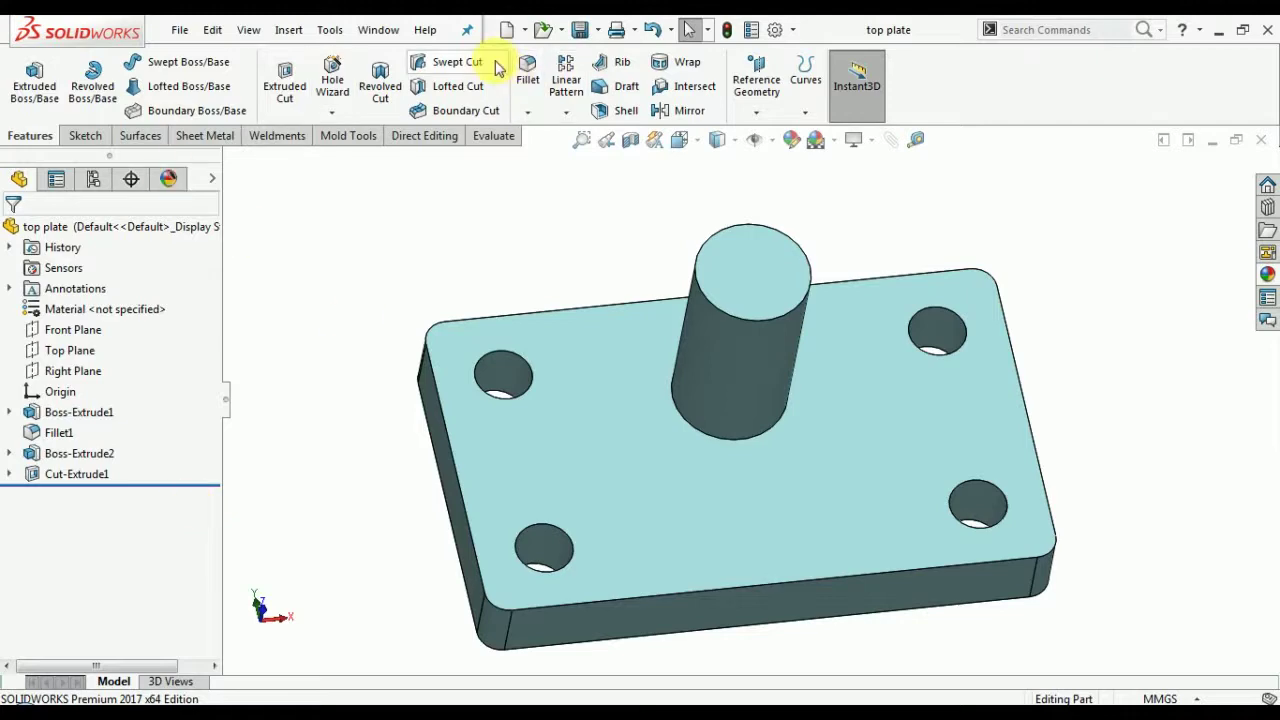
Create a new part document and give its viewport a plain white background scene.
click(516, 35)
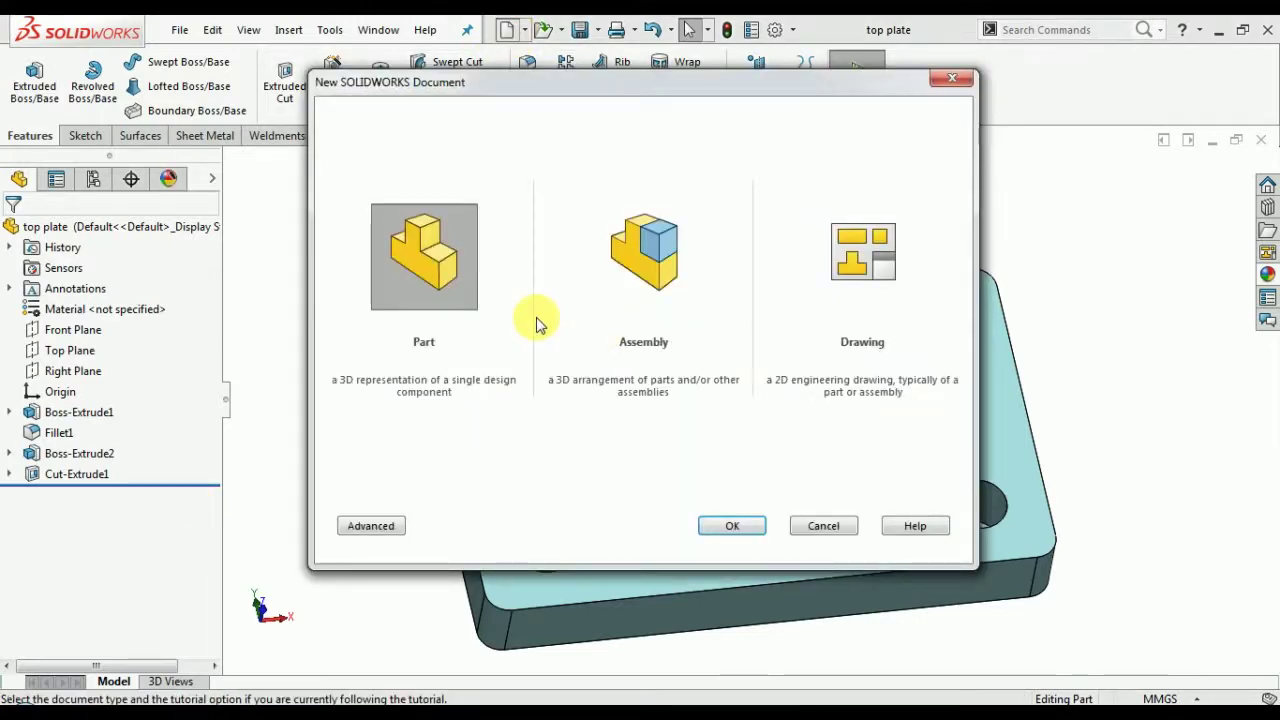
double_click(445, 262)
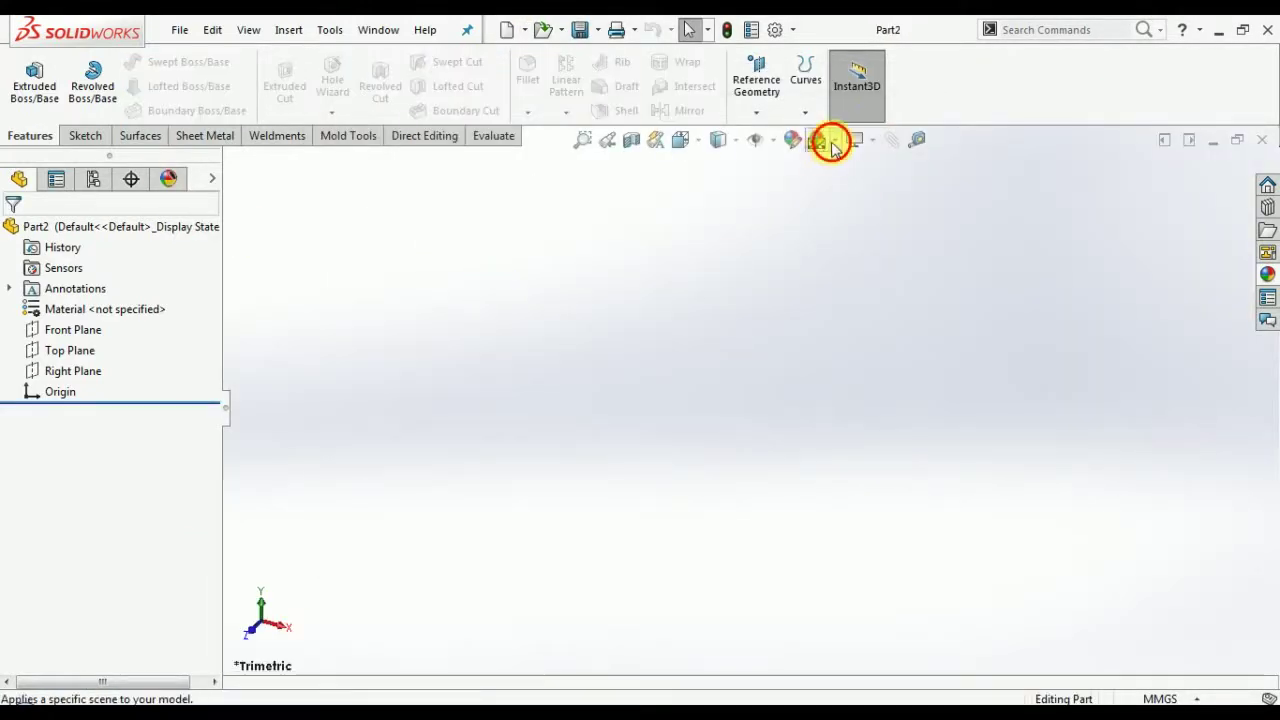
click(829, 142)
click(851, 190)
Start a sketch on the Front Plane and draw a center rectangle about 195 × 111 mm centred on the origin.
click(88, 135)
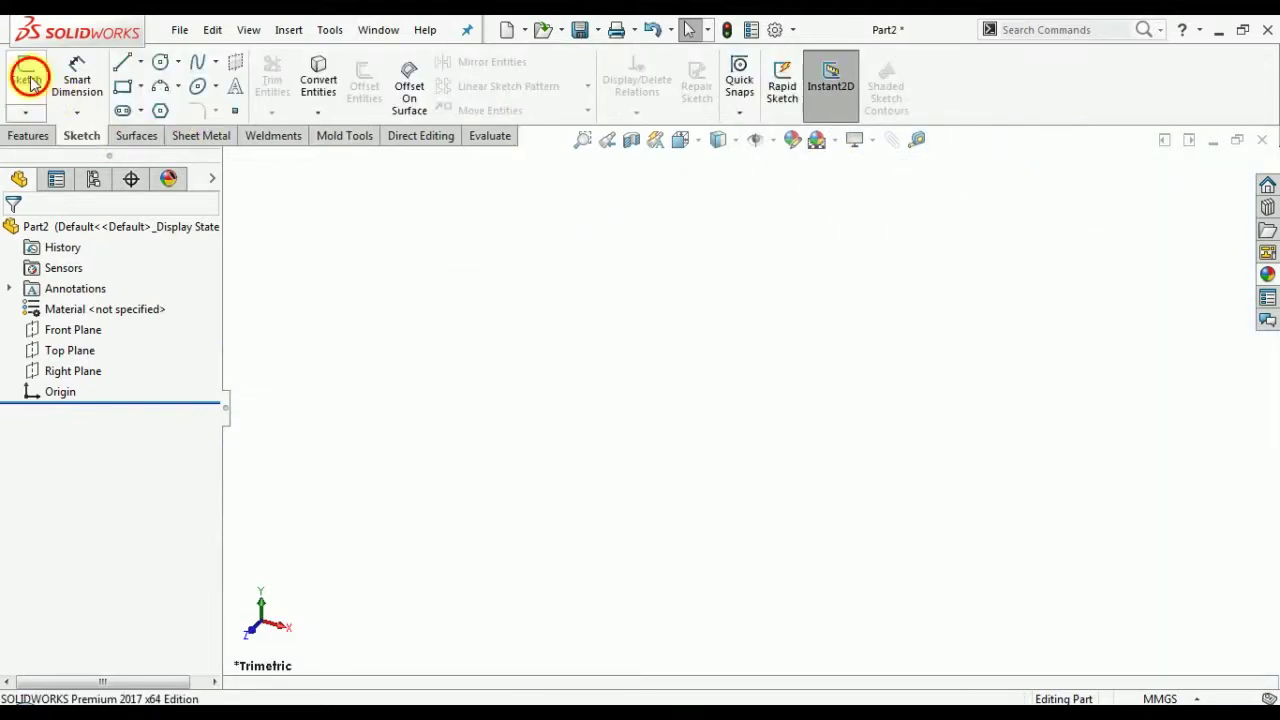
click(27, 75)
click(571, 286)
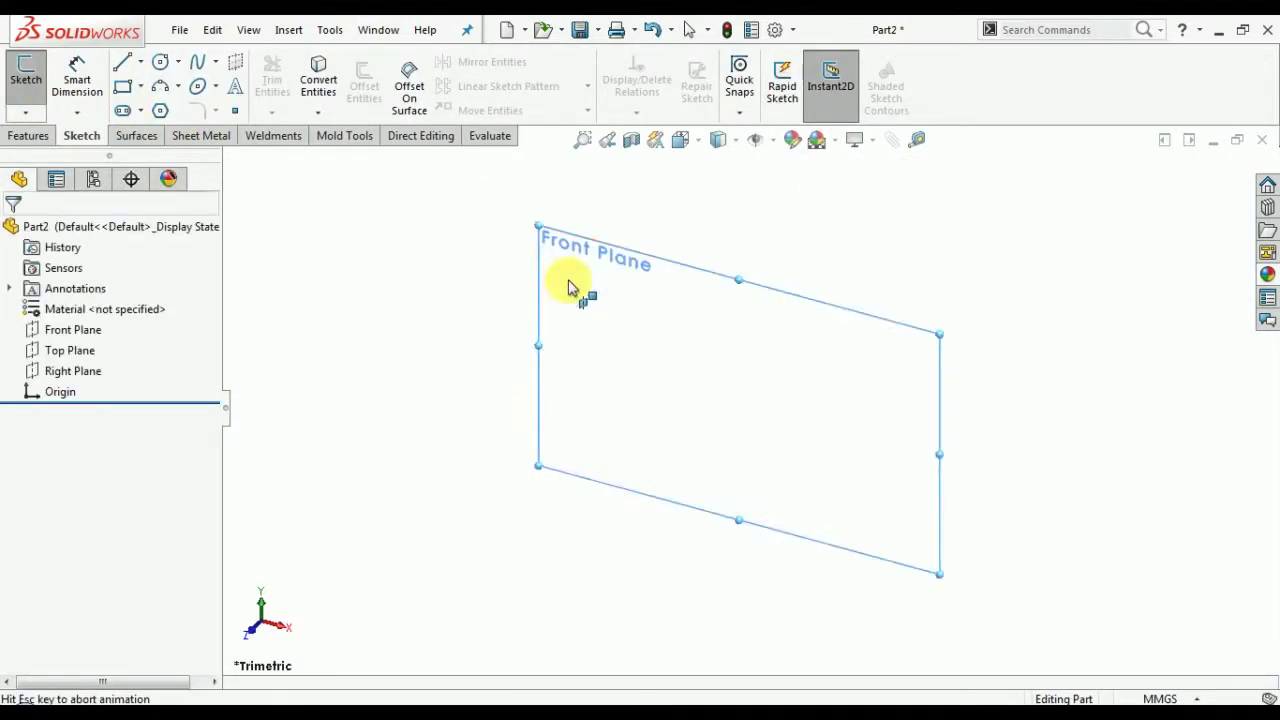
click(132, 88)
click(100, 300)
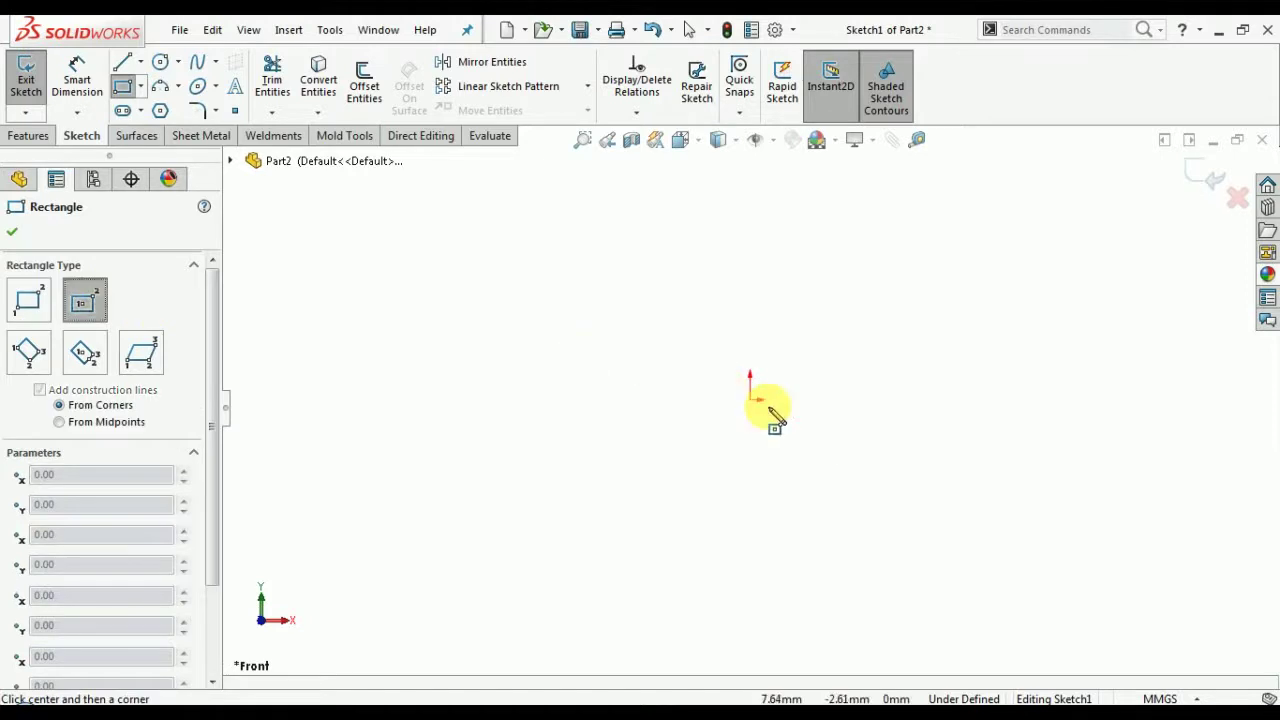
click(750, 400)
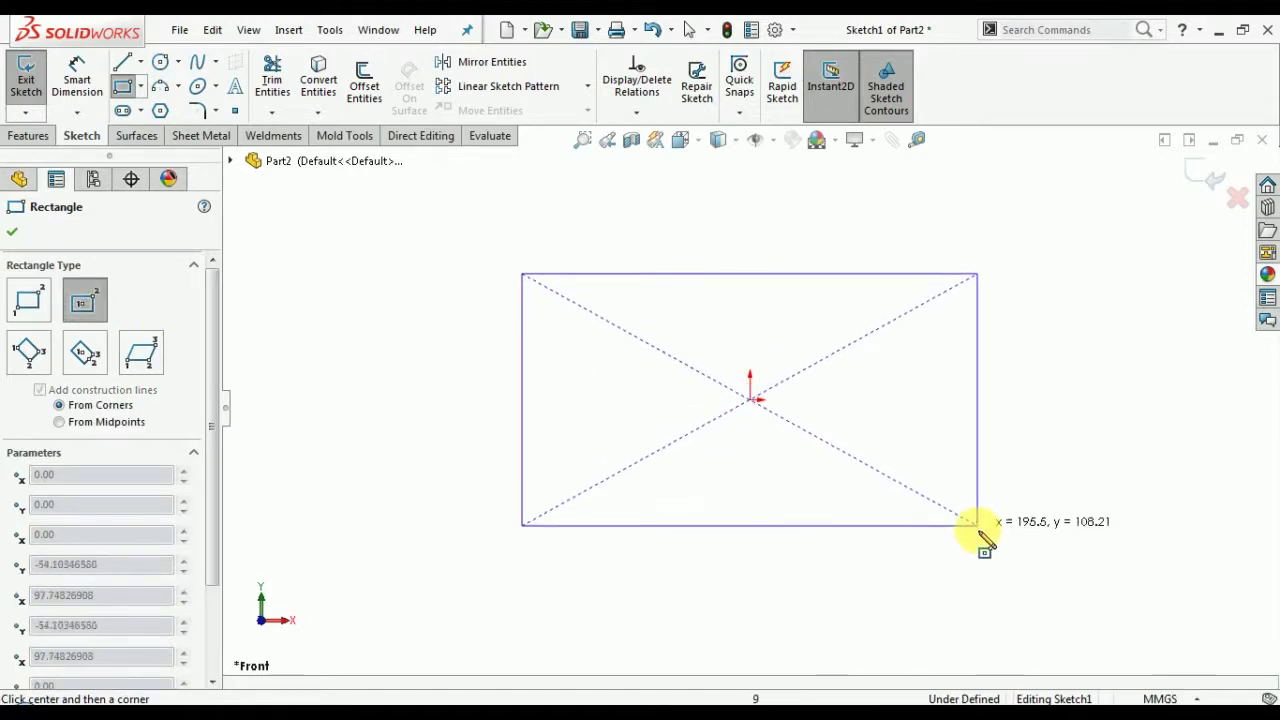
click(977, 528)
Dimension the rectangle's height to 150 mm and its width to 250 mm.
click(72, 88)
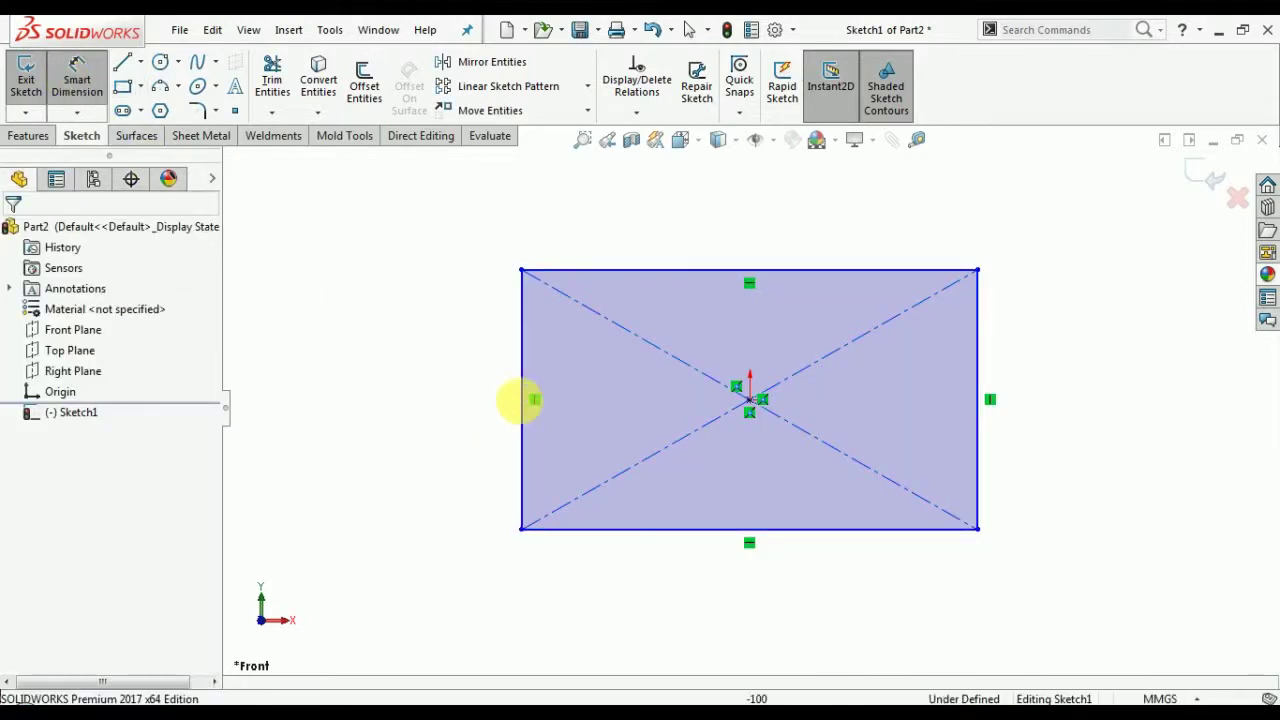
click(522, 372)
click(465, 375)
text(150)
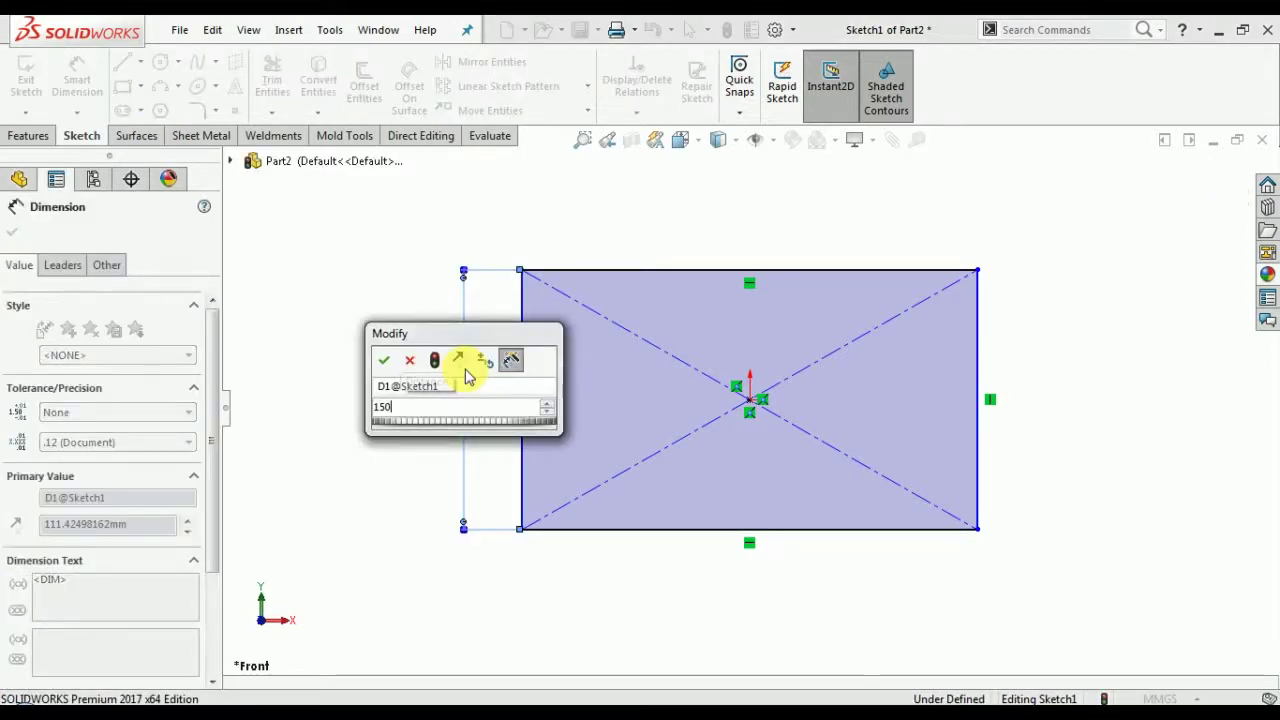
key(Return)
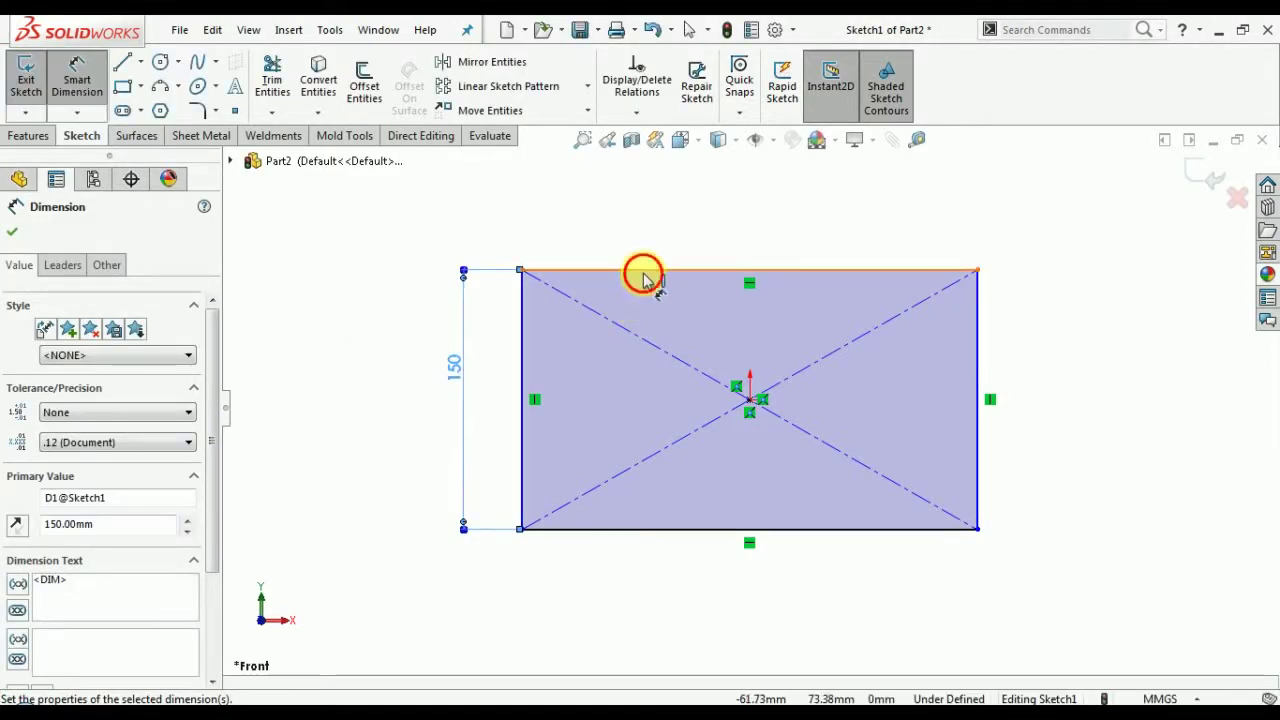
click(646, 270)
click(650, 228)
text(250)
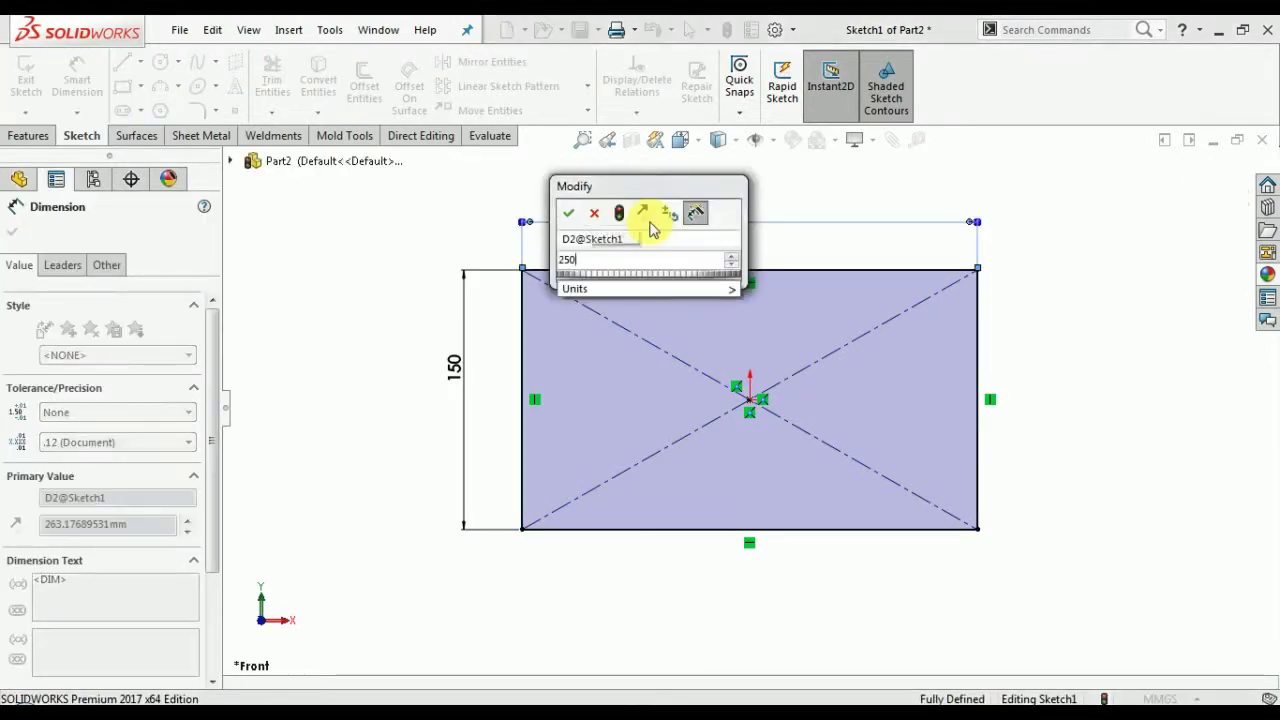
key(Return)
click(12, 232)
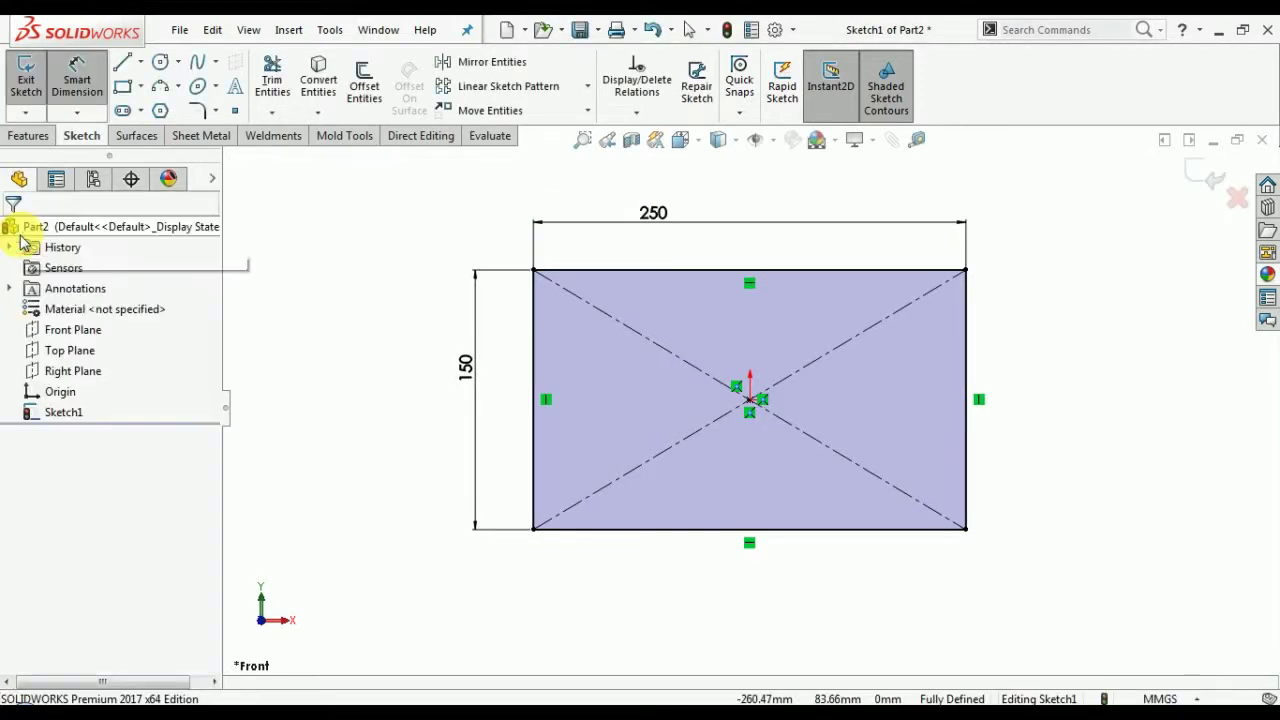
Round all four corners of the rectangle with 10 mm sketch fillets, keeping constrained corners.
click(27, 137)
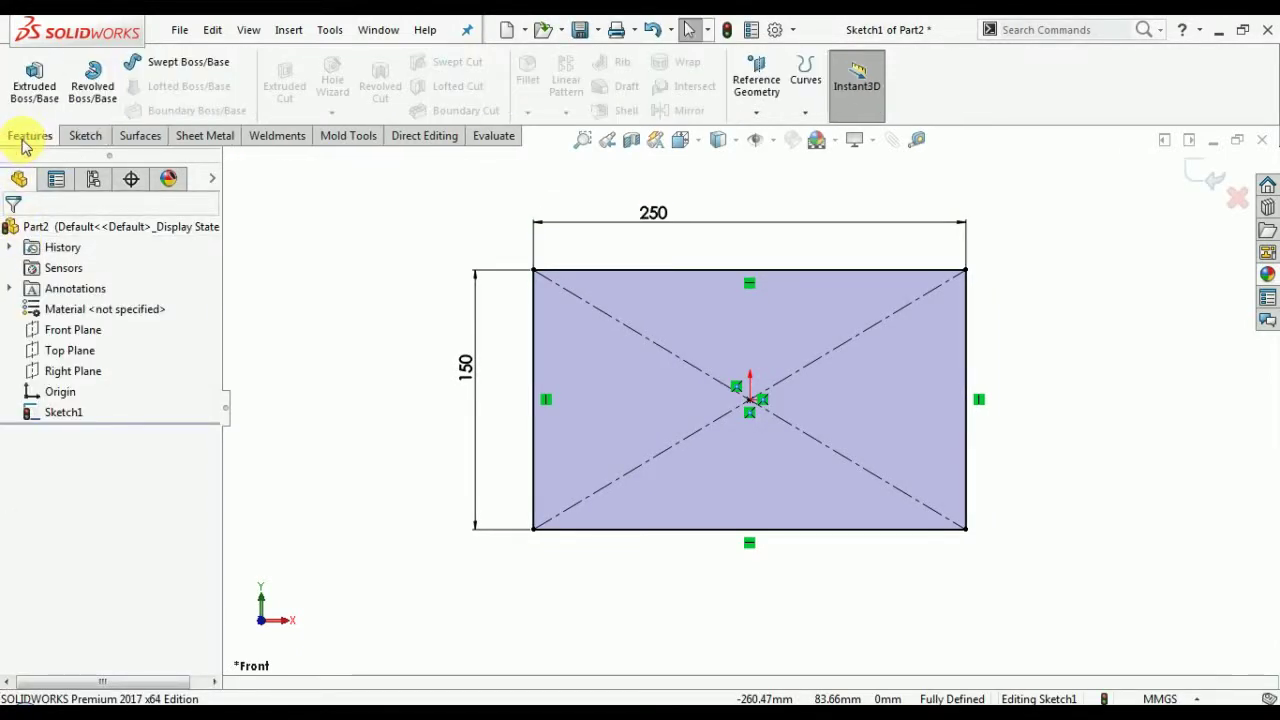
click(88, 137)
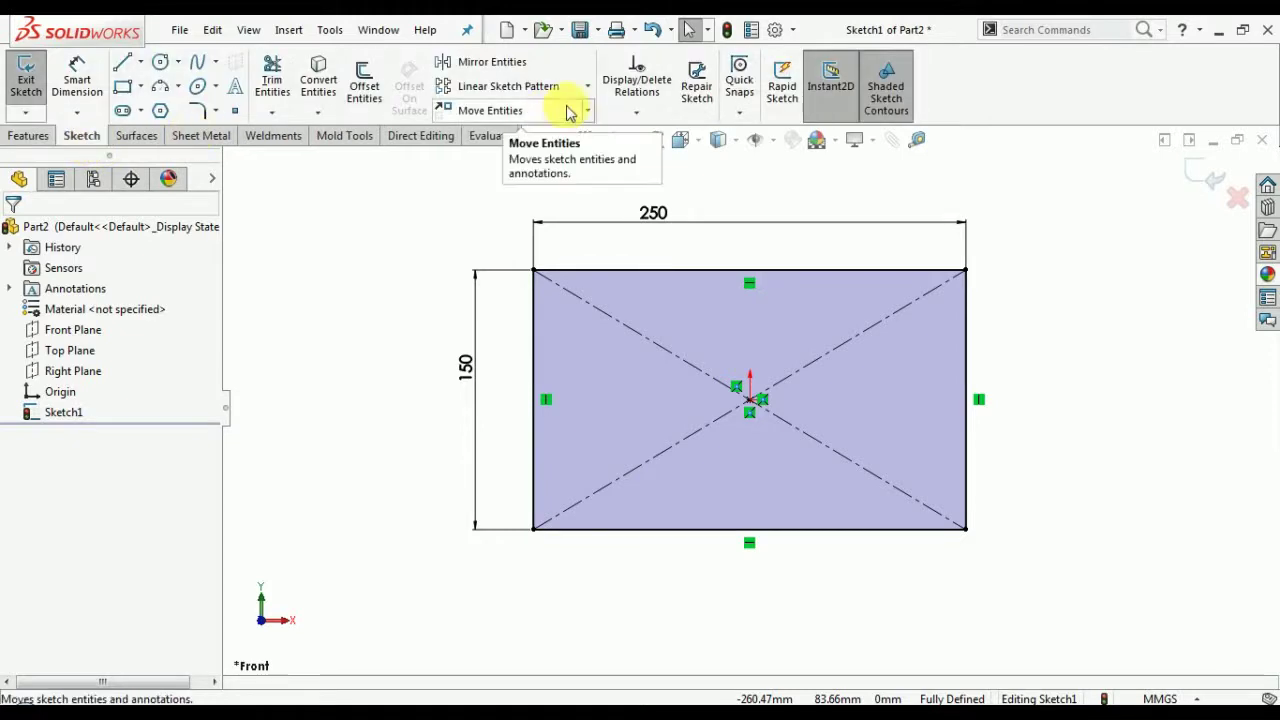
click(197, 112)
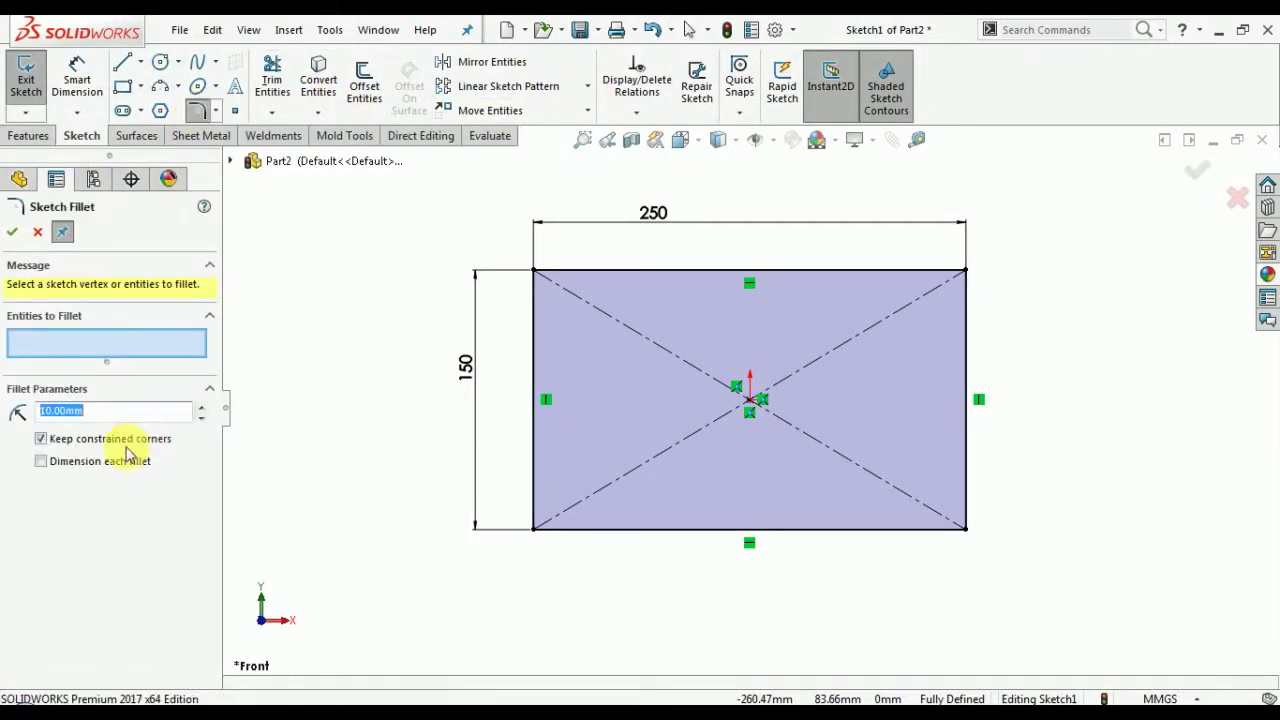
click(533, 270)
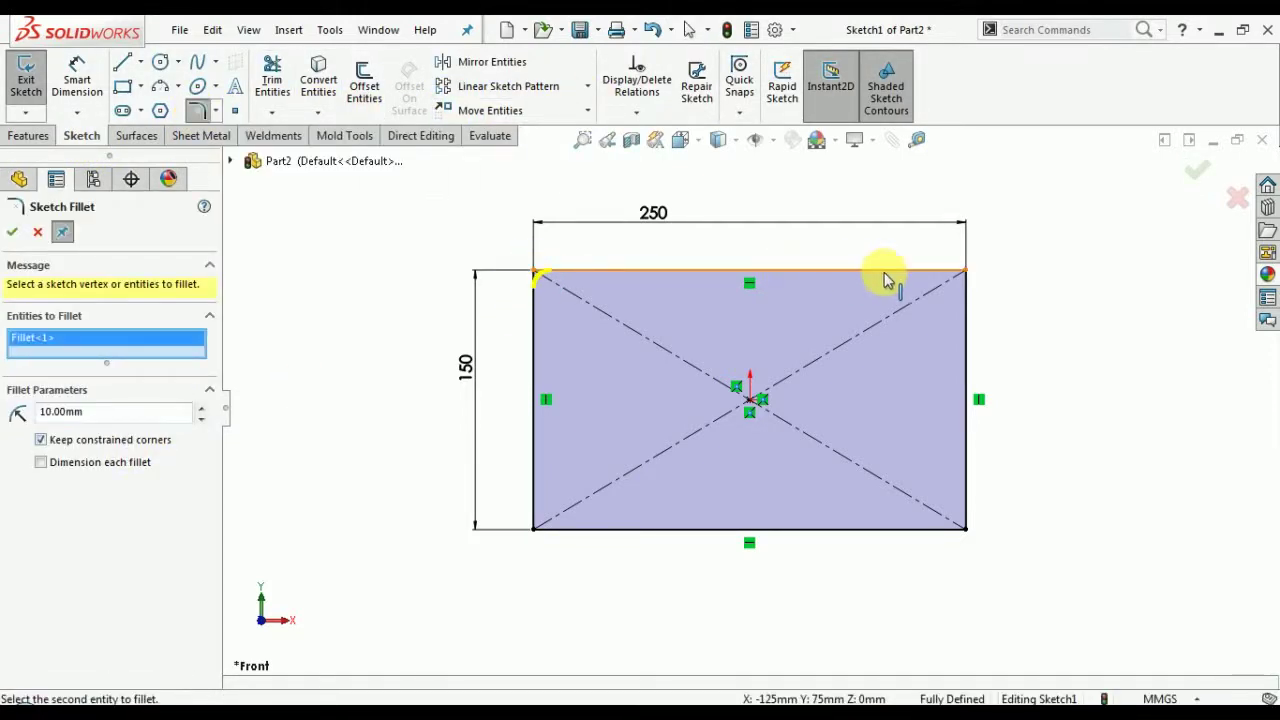
click(964, 272)
click(964, 529)
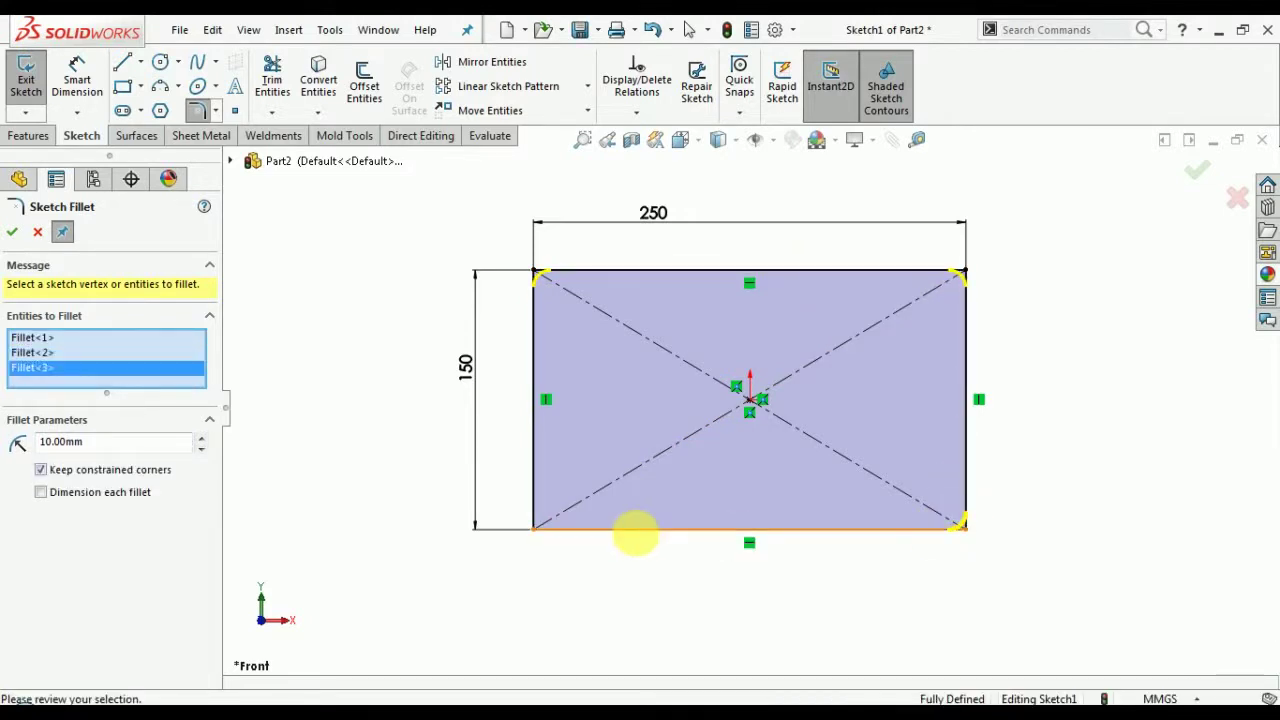
click(534, 527)
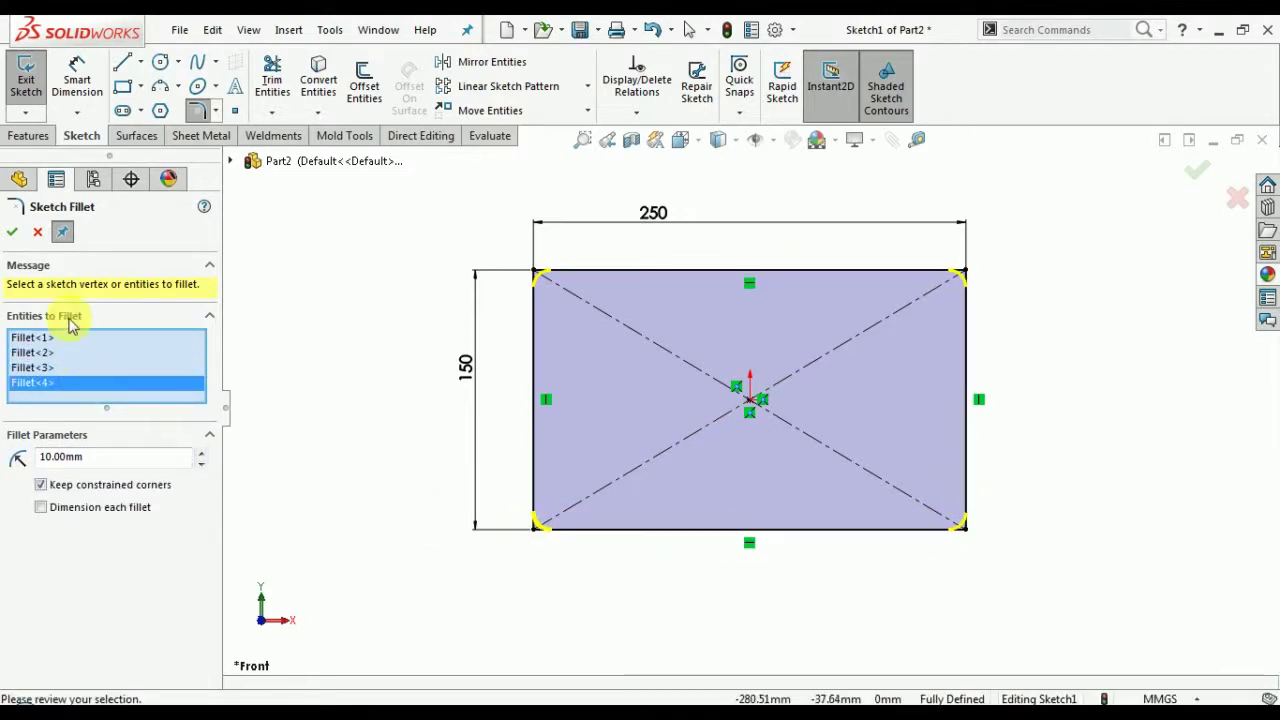
click(12, 235)
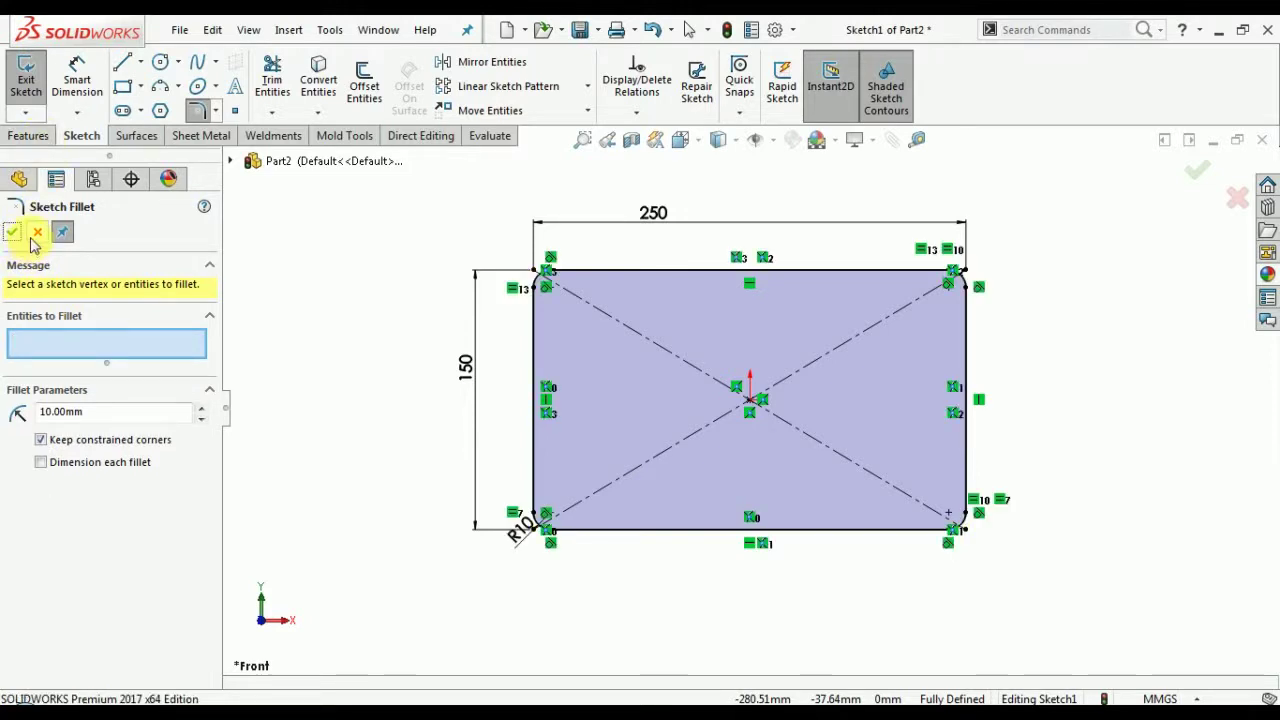
click(12, 232)
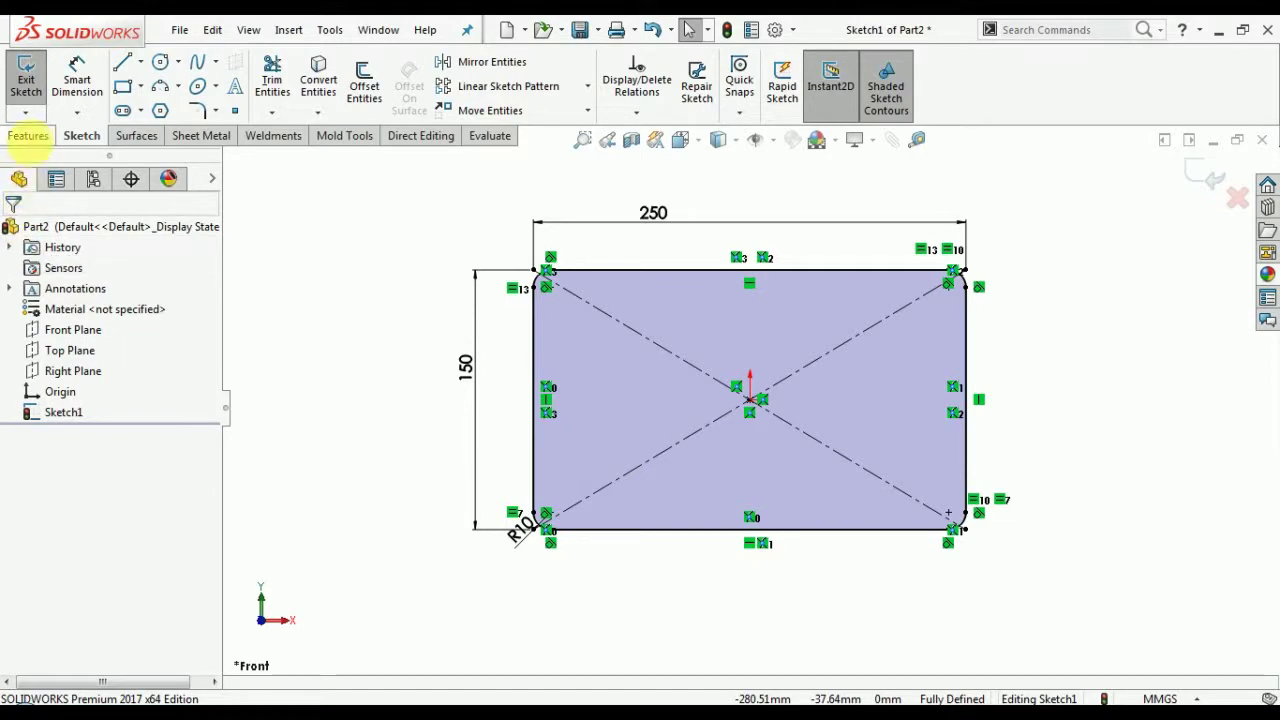
Extrude the filleted rectangle 30 mm as a blind boss from the sketch plane.
click(35, 133)
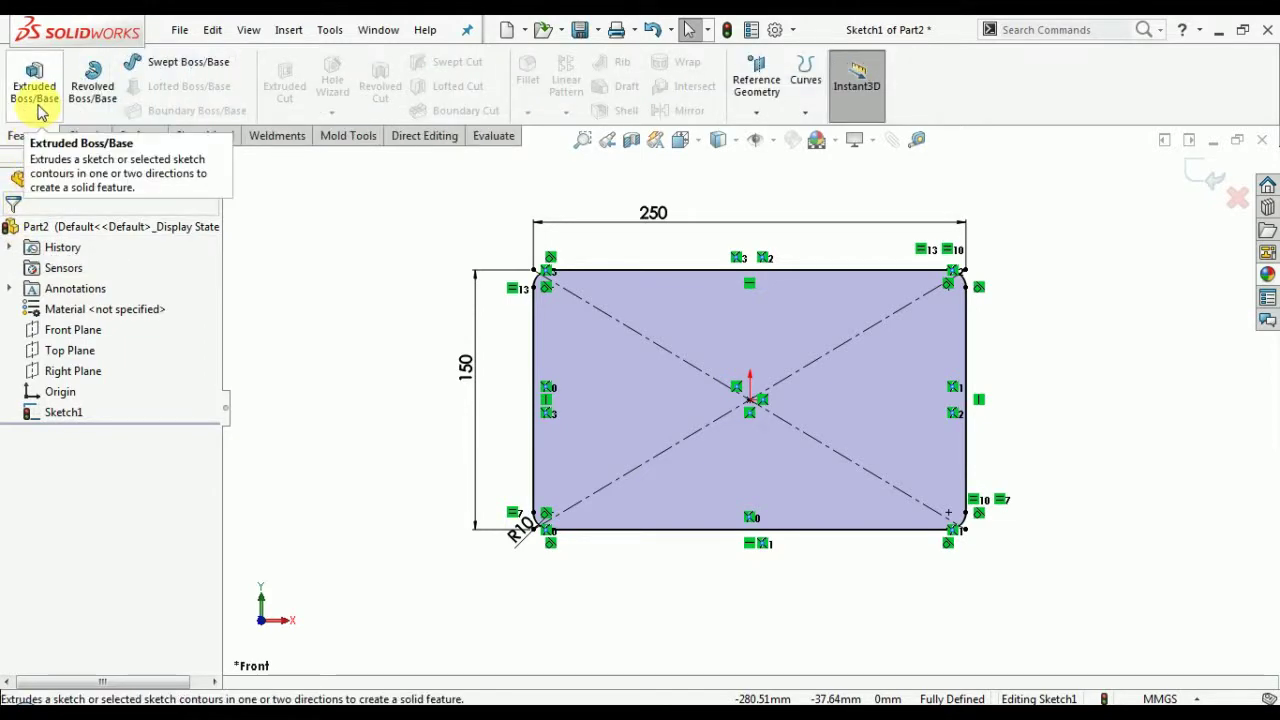
click(40, 110)
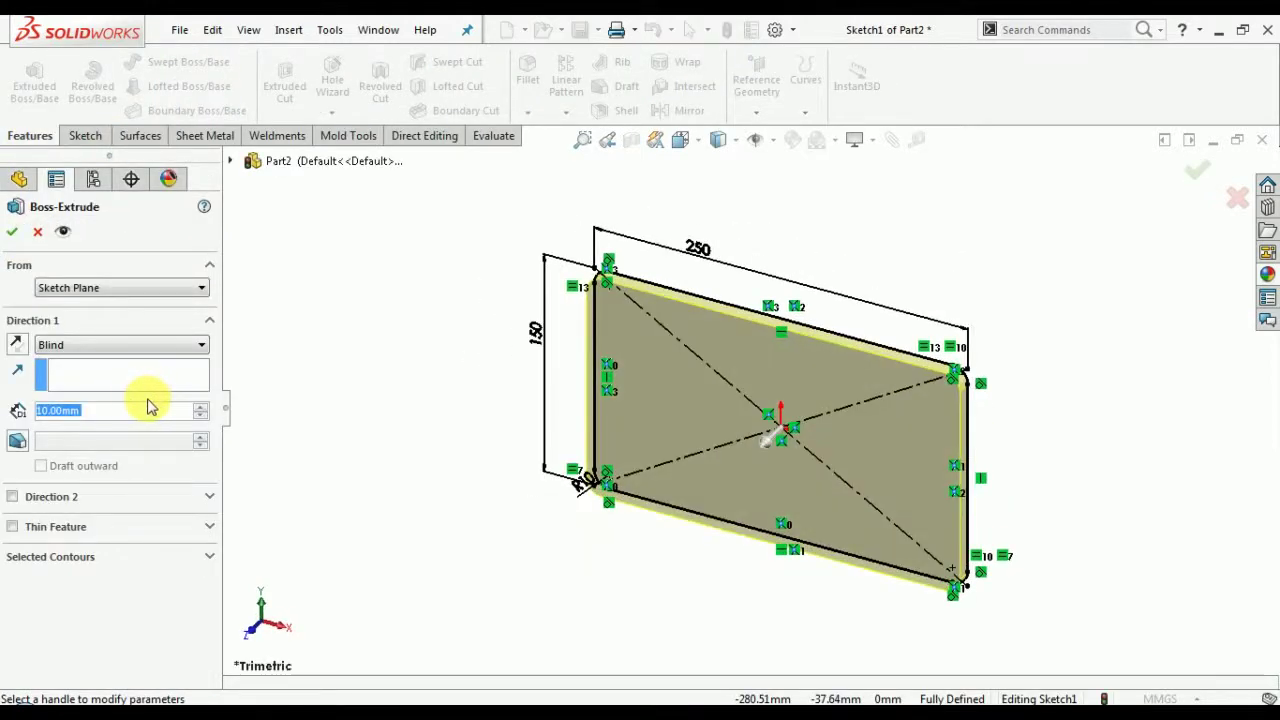
text(30)
key(Return)
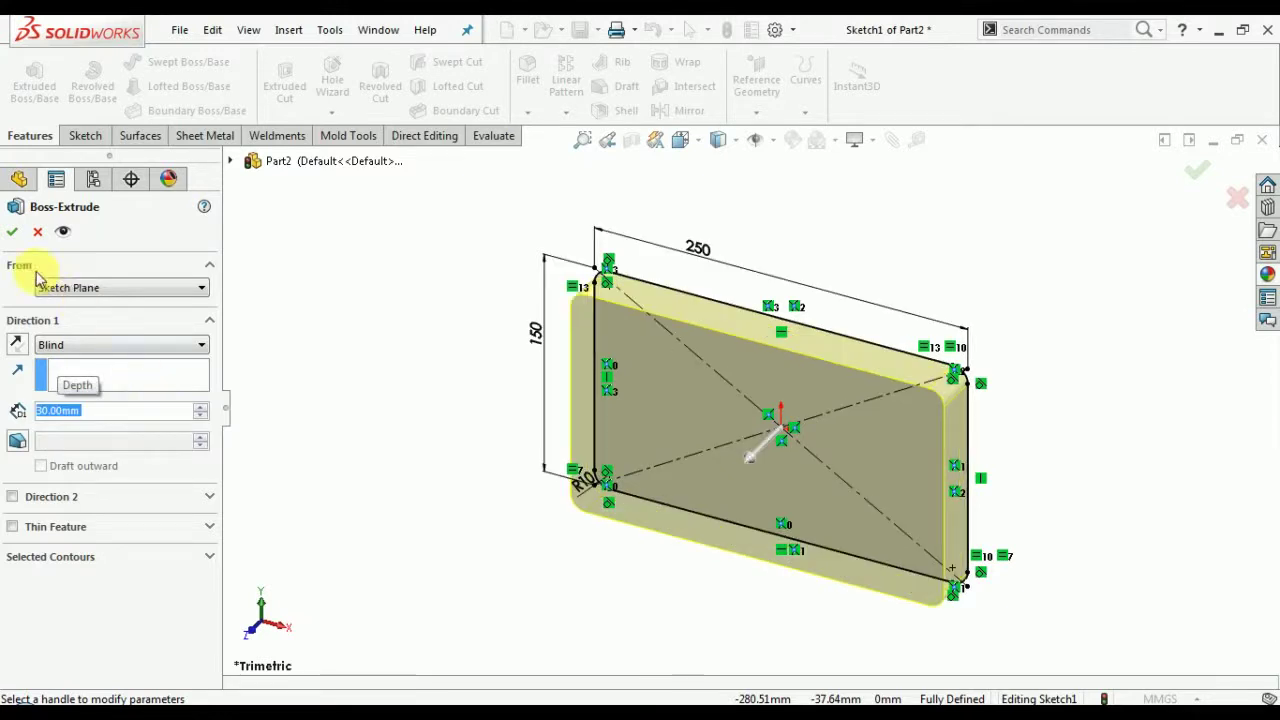
click(13, 236)
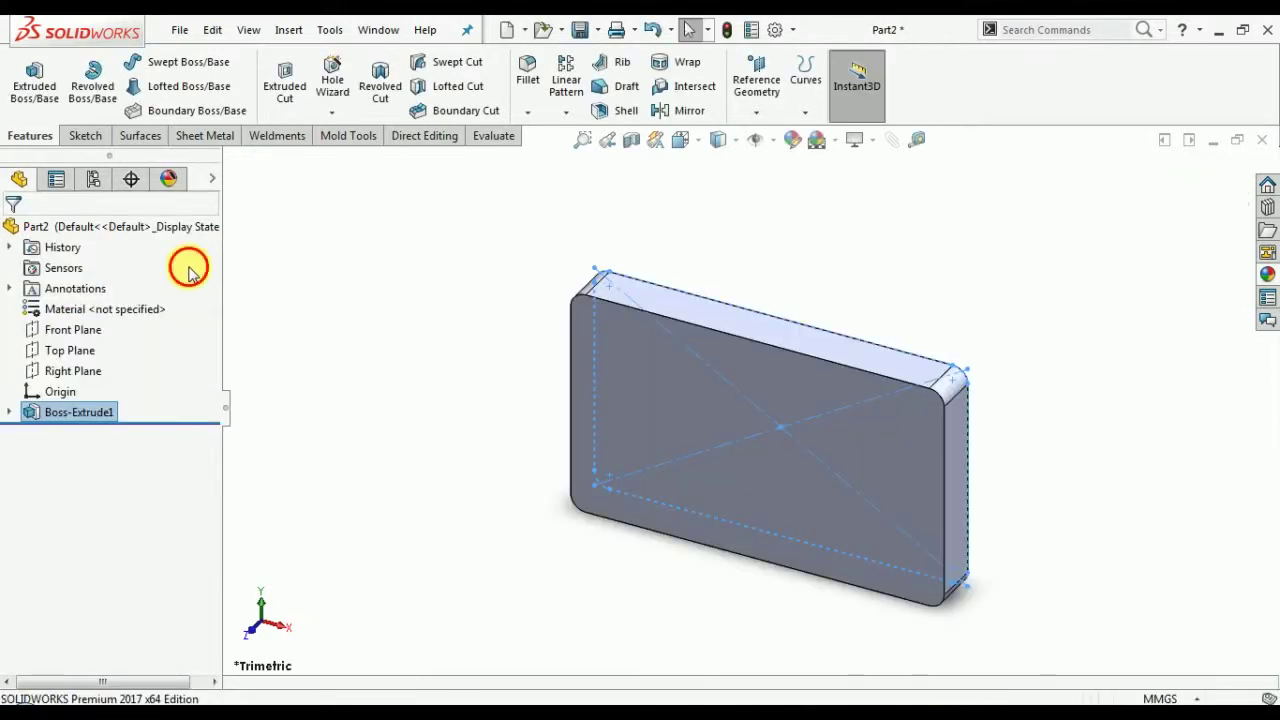
Start a sketch on the plate's front face, viewed straight on, and draw a circle about 44 mm in diameter above the origin.
click(95, 142)
click(30, 82)
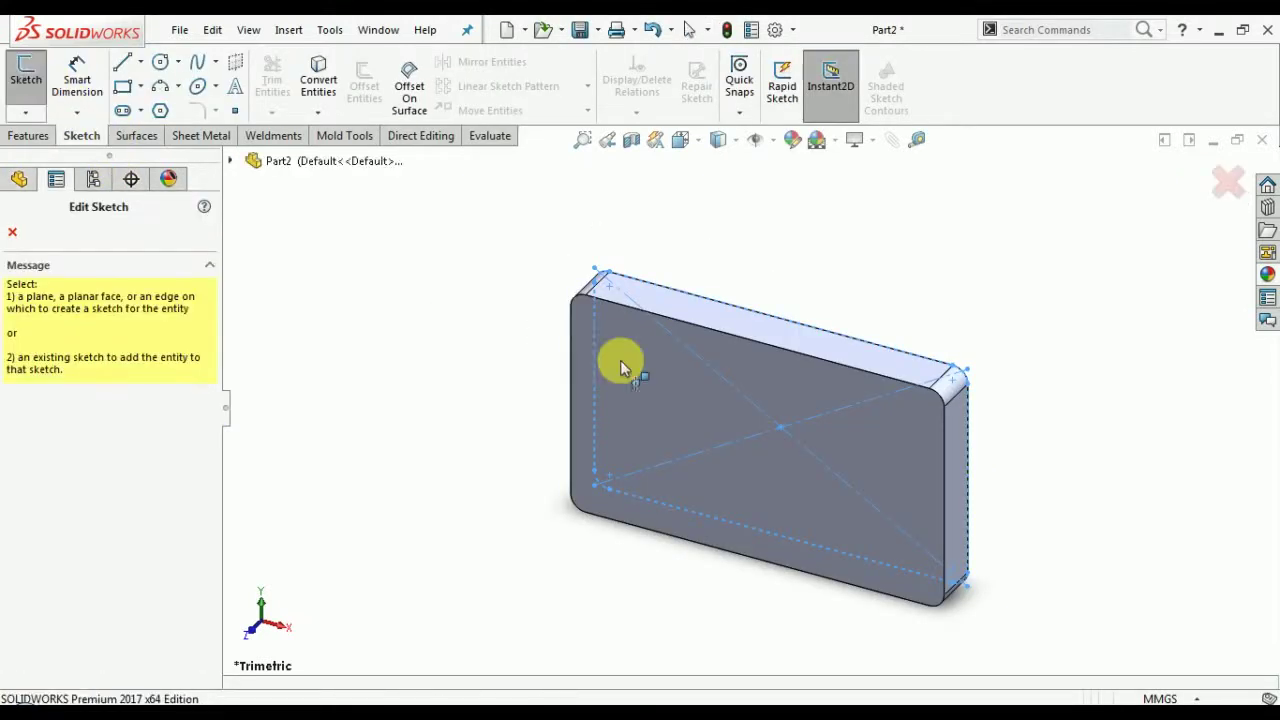
click(652, 386)
key(space)
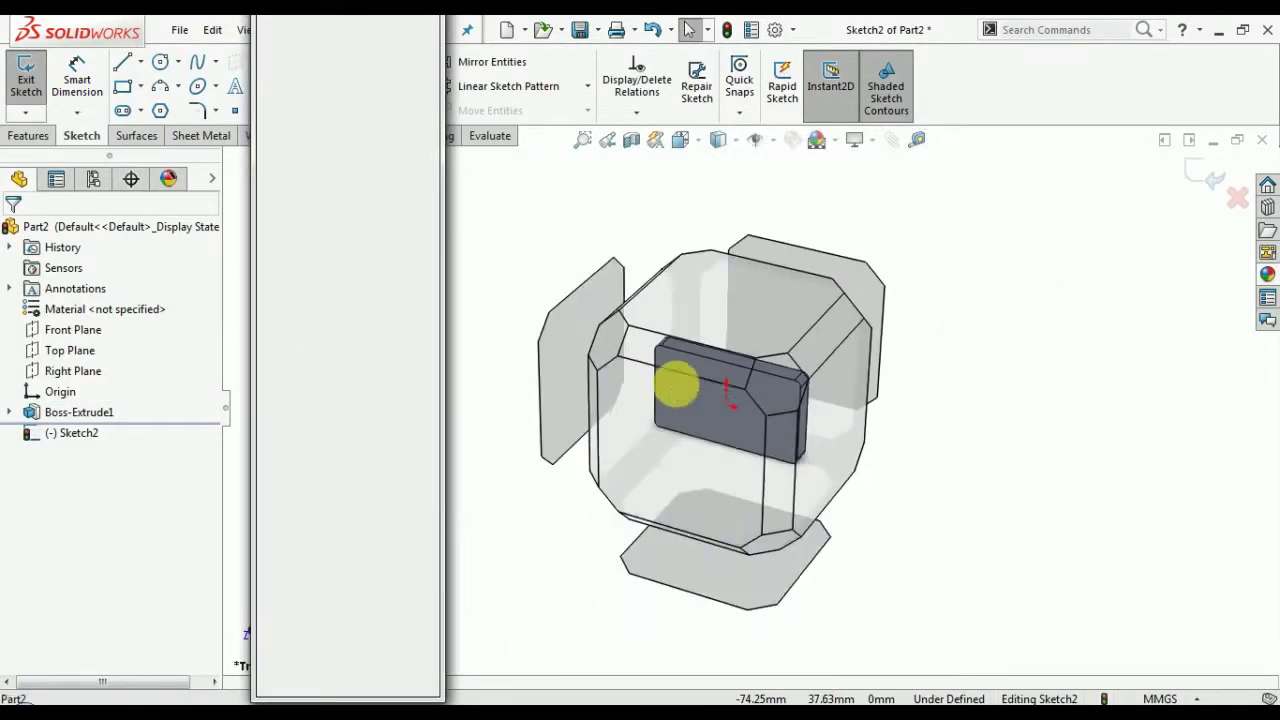
click(685, 405)
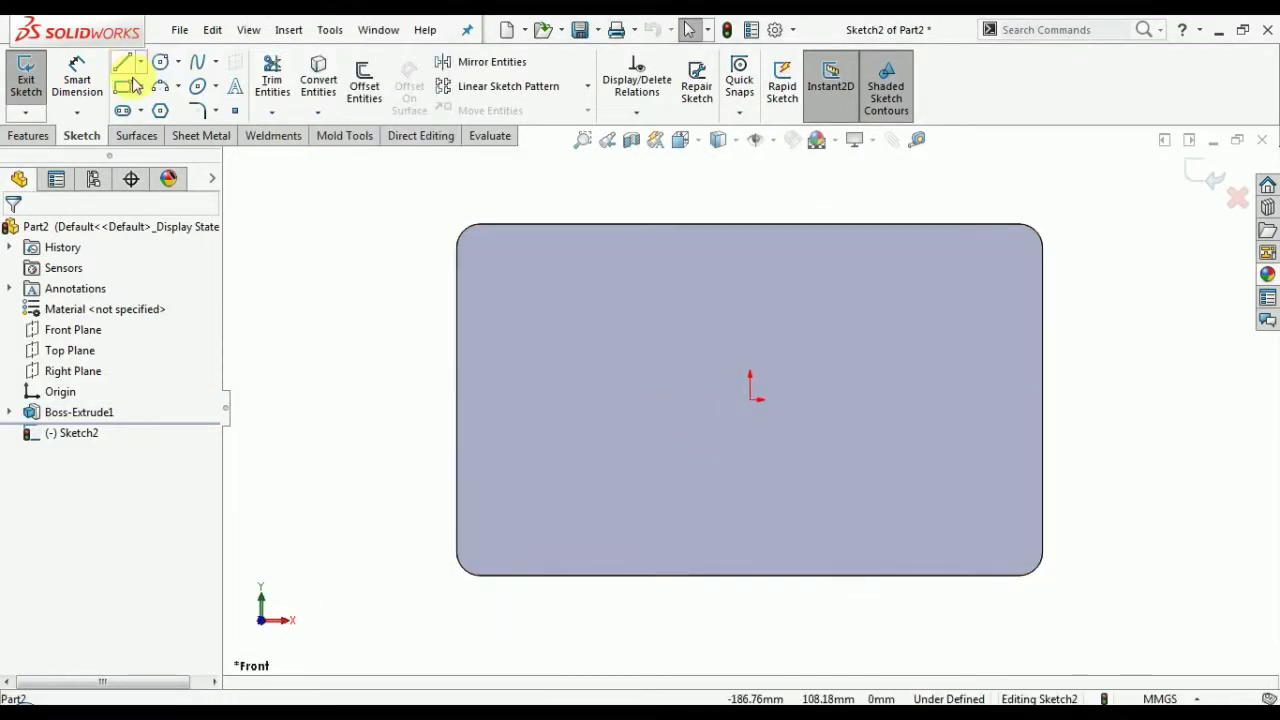
click(160, 63)
click(741, 298)
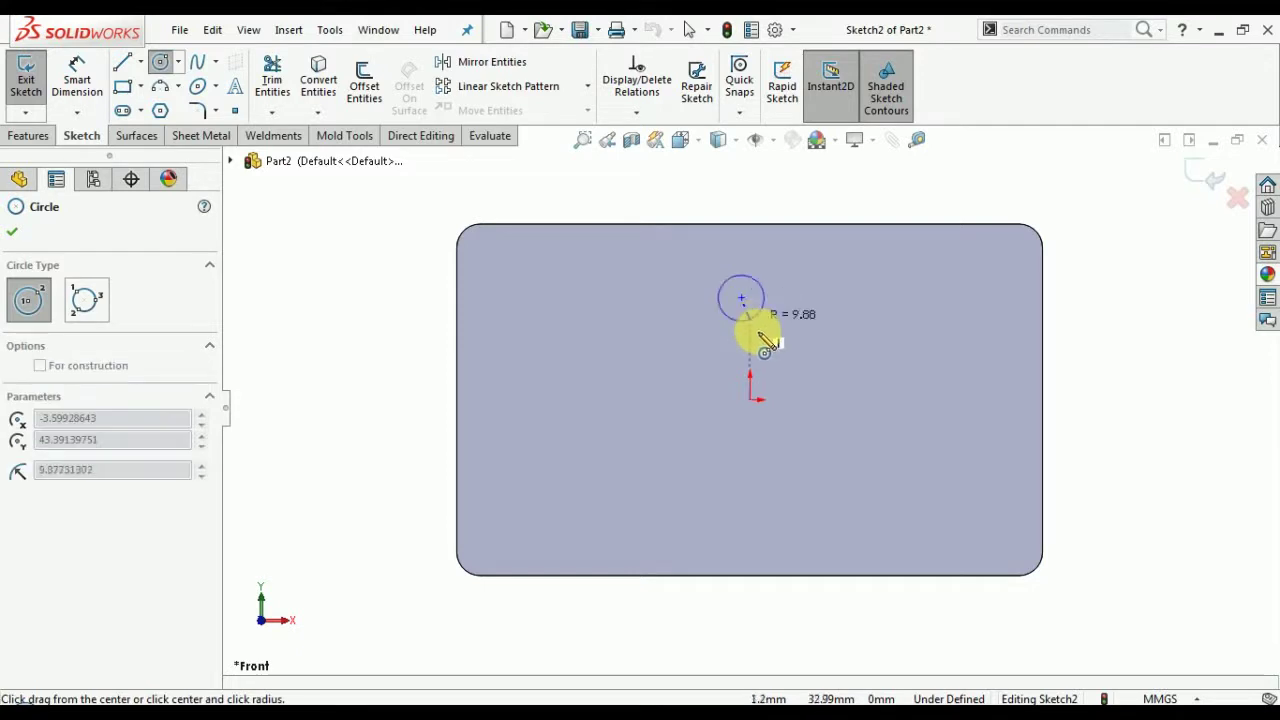
click(762, 345)
Dimension the circle's diameter to 50 mm.
click(70, 85)
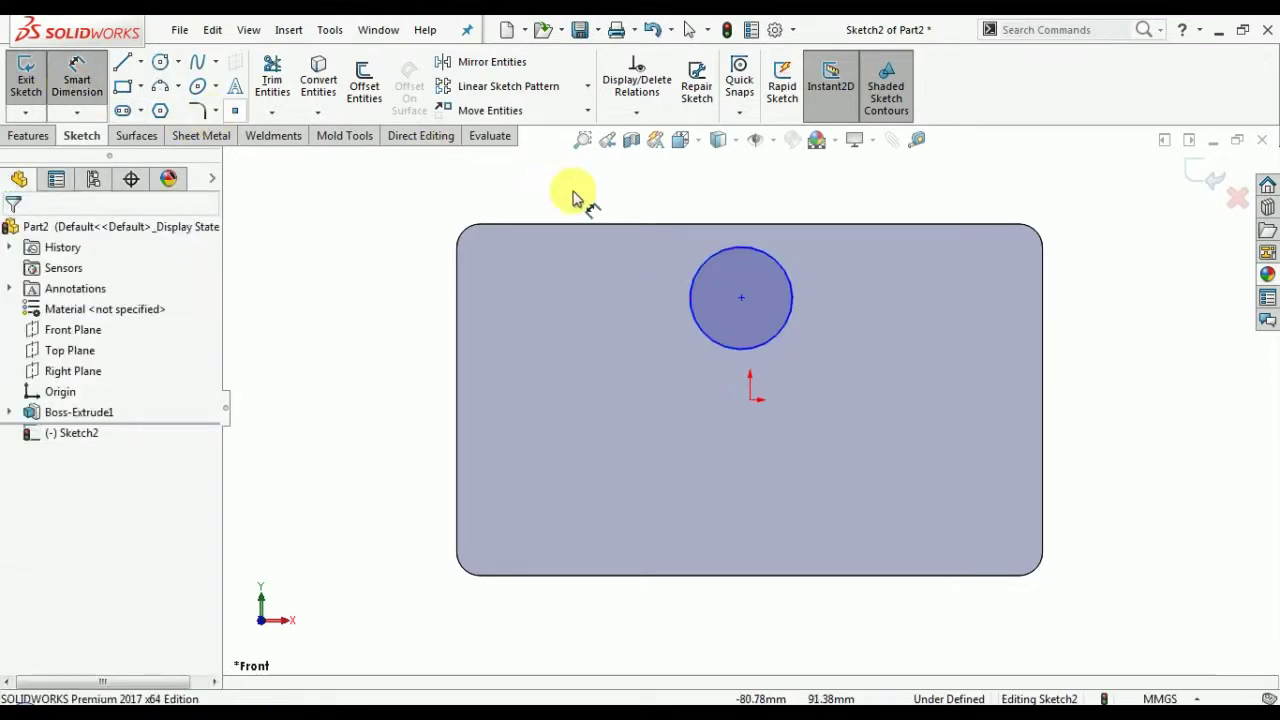
click(710, 262)
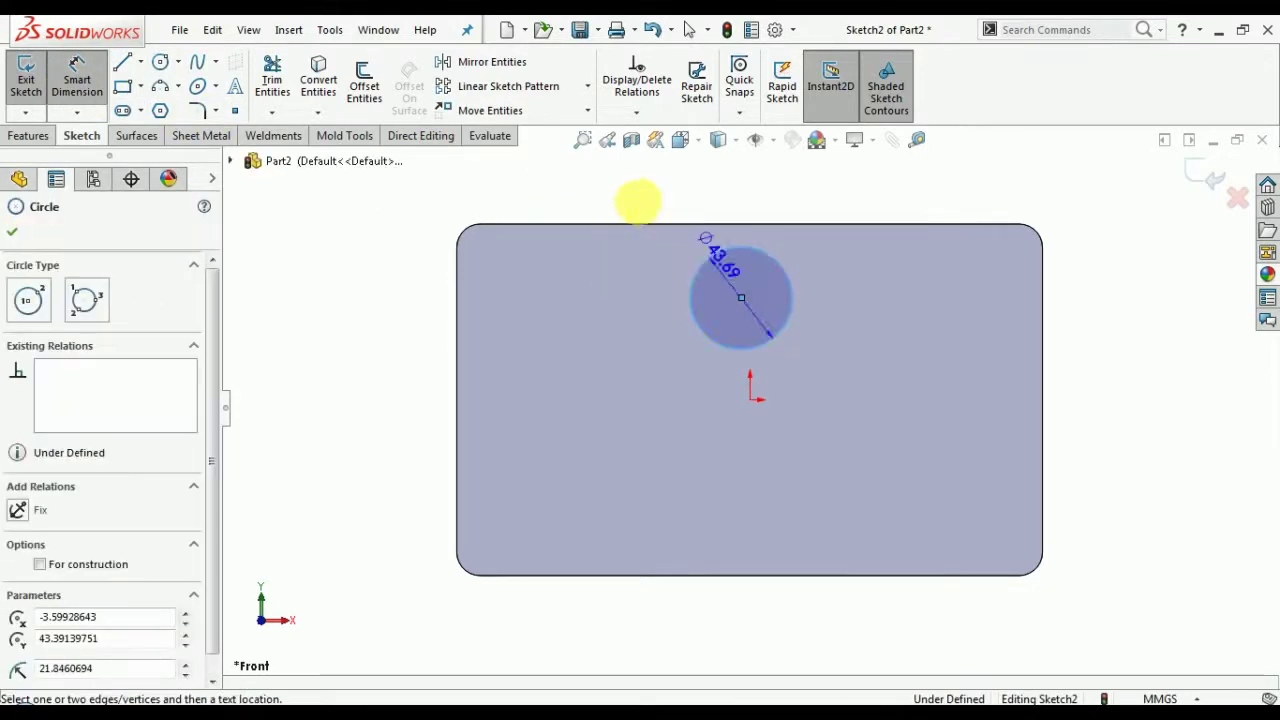
click(625, 190)
text(50)
key(Return)
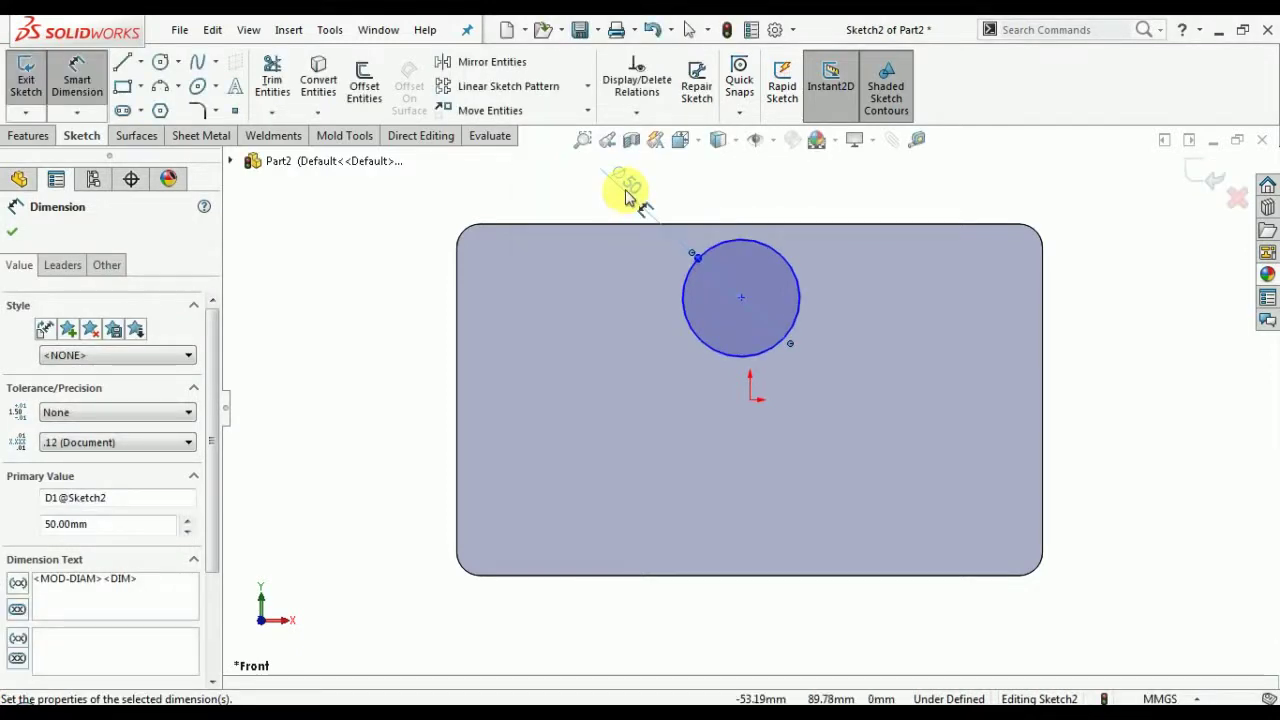
Dimension the distance from the plate's upper edge to the circle's centre to 50 mm.
click(765, 226)
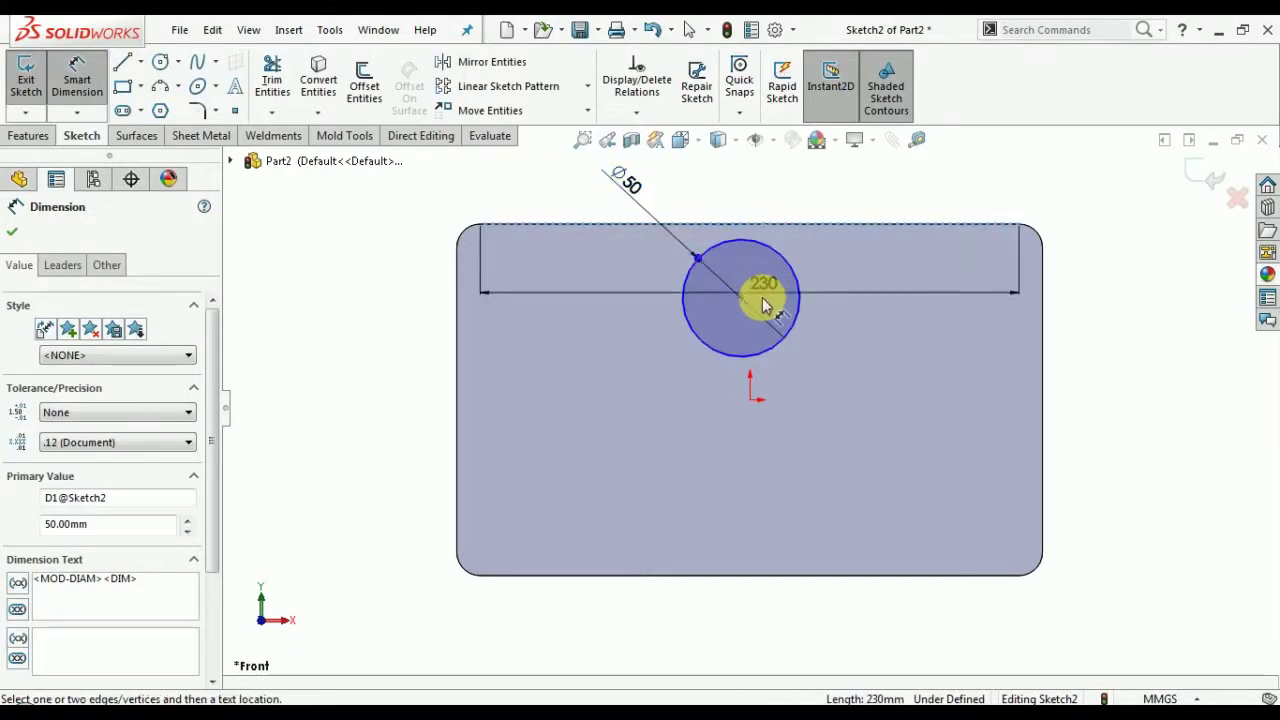
click(741, 297)
click(845, 297)
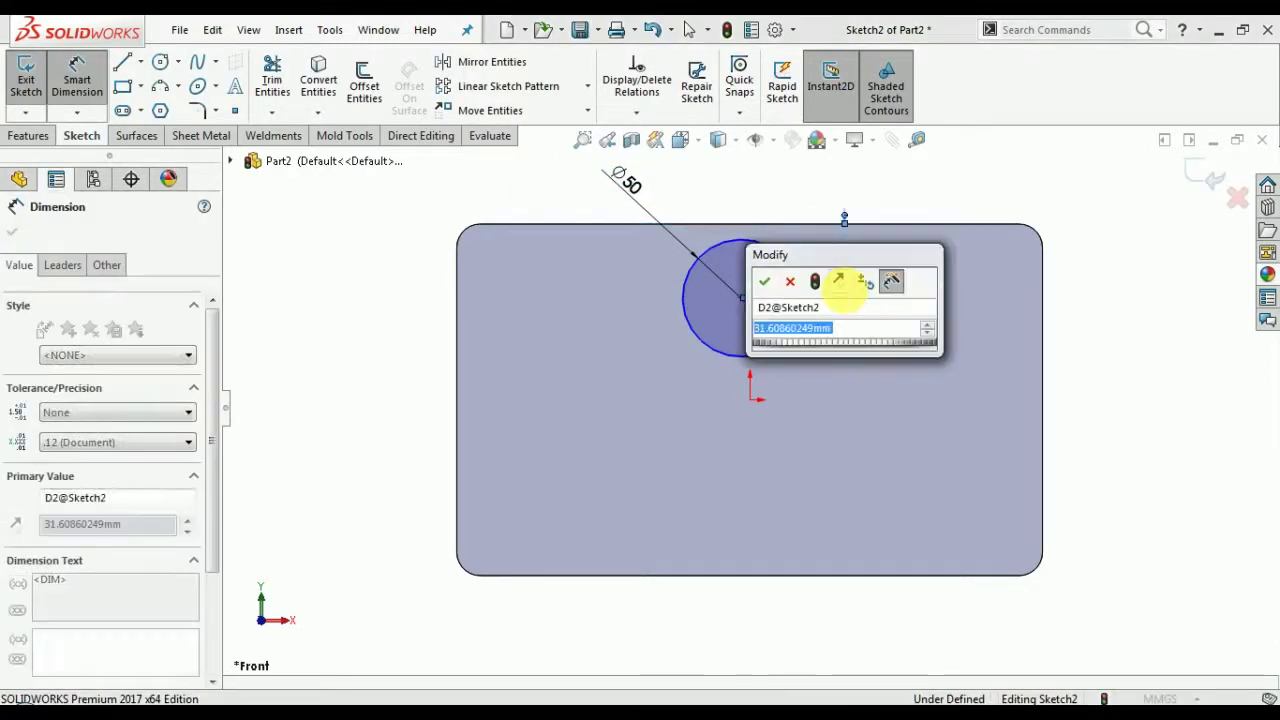
text(50)
key(Return)
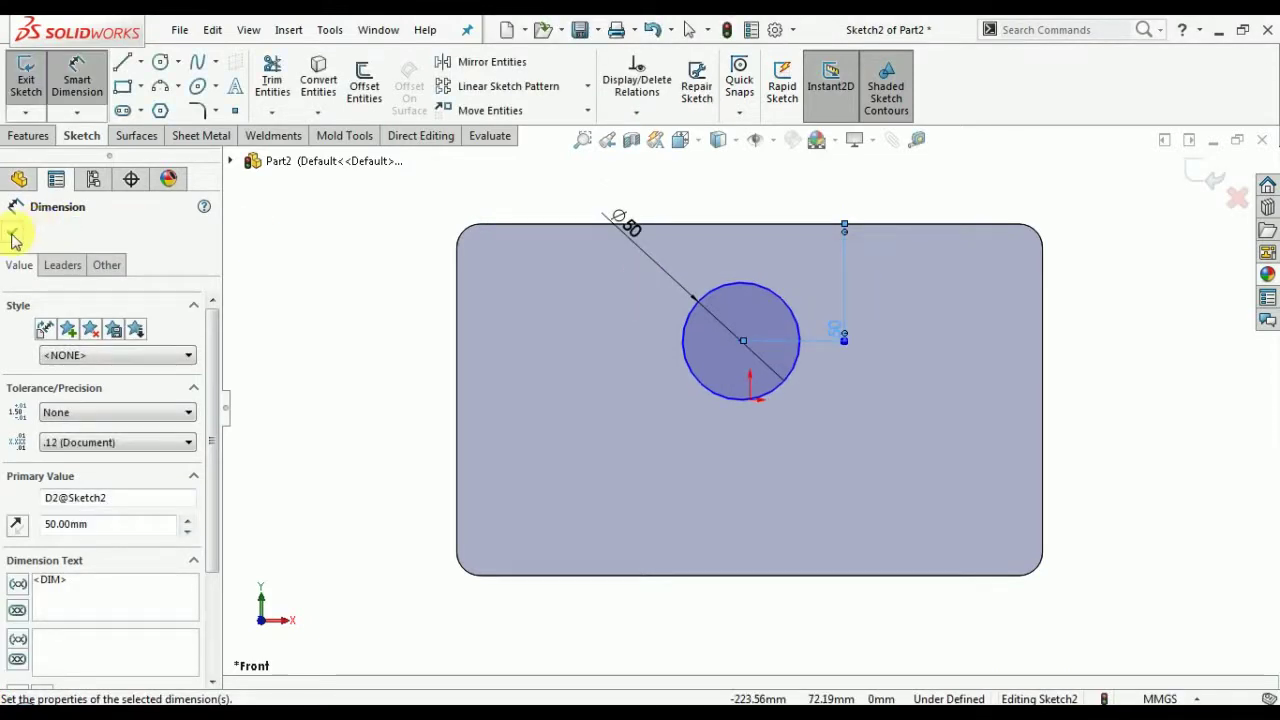
click(13, 238)
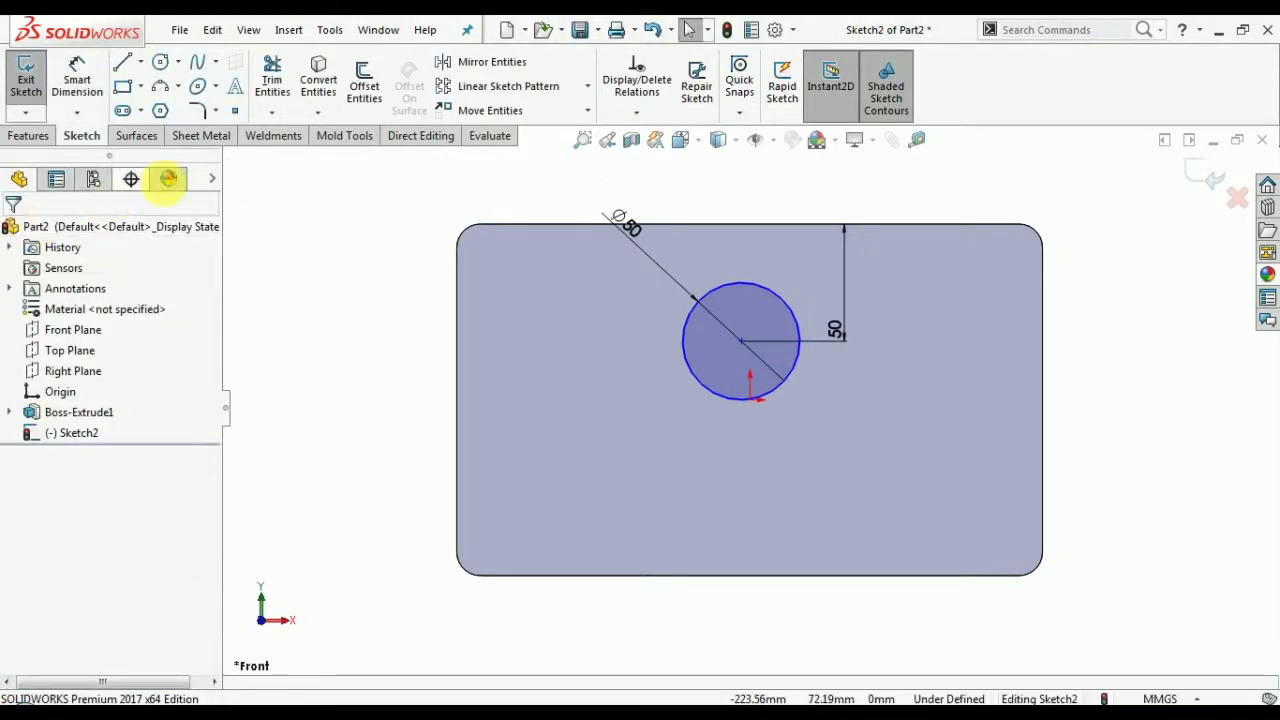
Add a vertical relation between the circle's centre and the origin.
click(740, 349)
ctrl+click(749, 403)
click(831, 320)
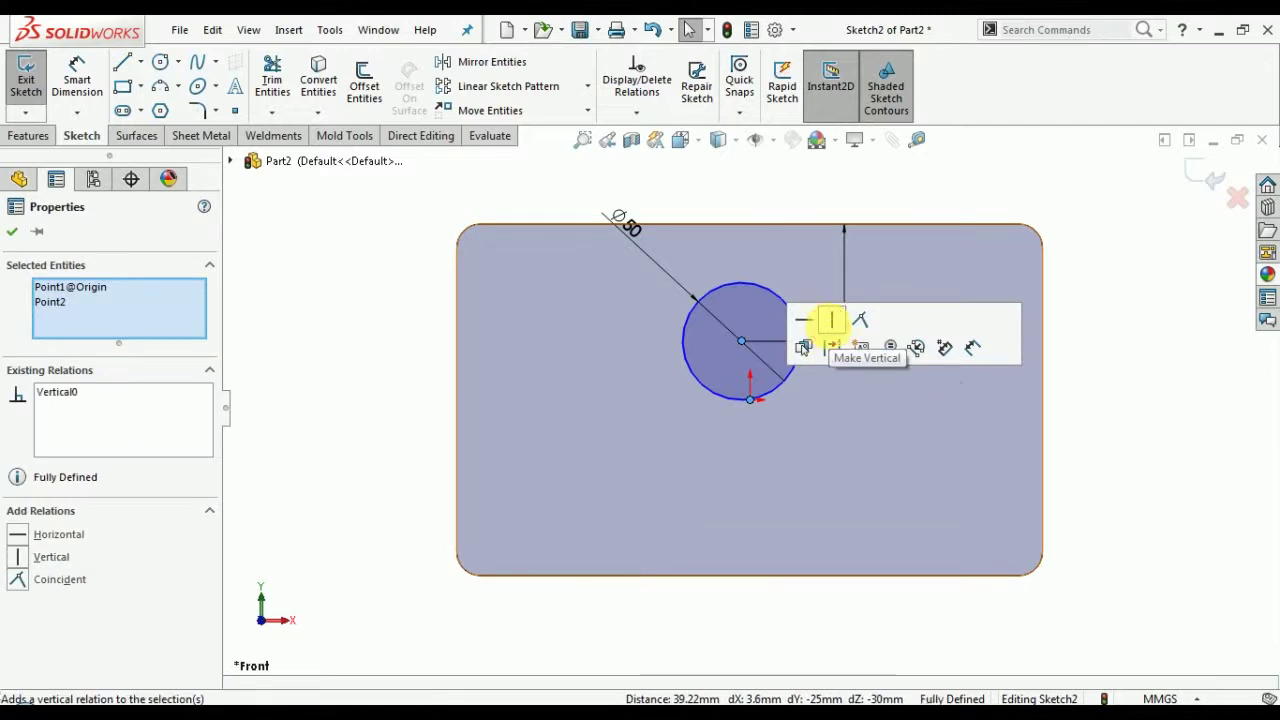
click(11, 237)
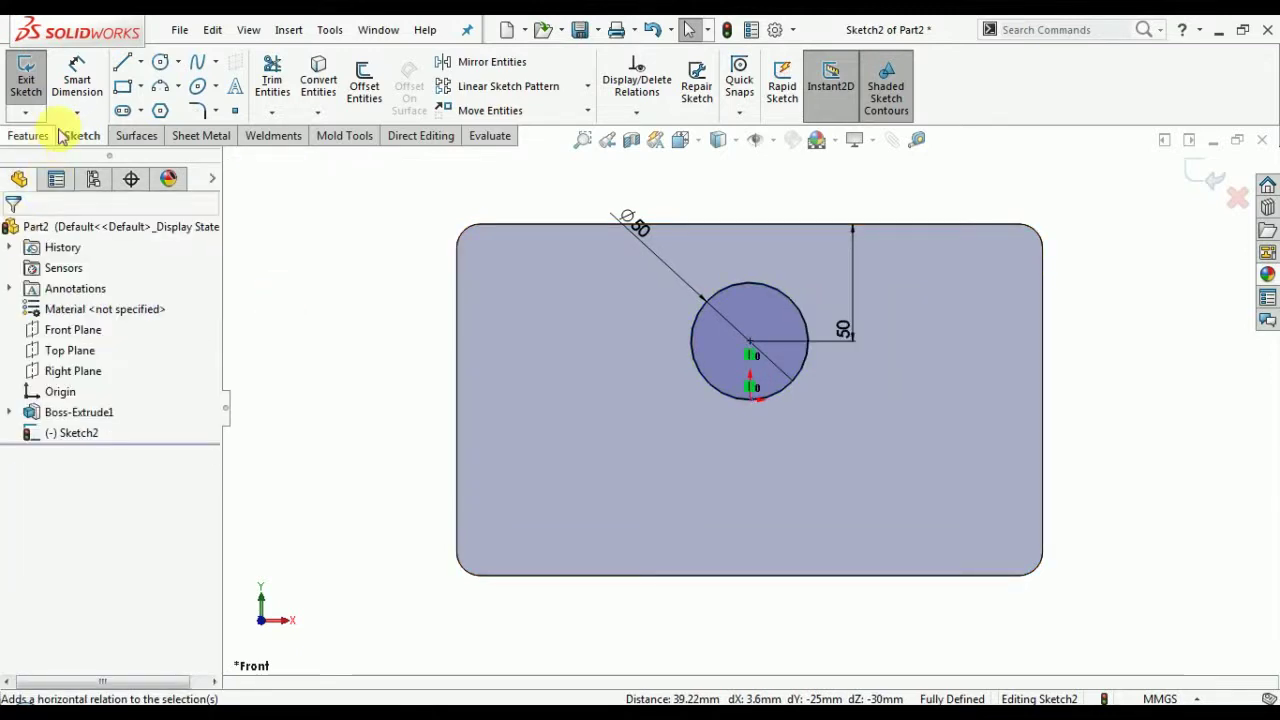
Draw one circle near each plate corner, about 34 mm in diameter at upper left and about 25 to 27 mm at the others.
click(161, 64)
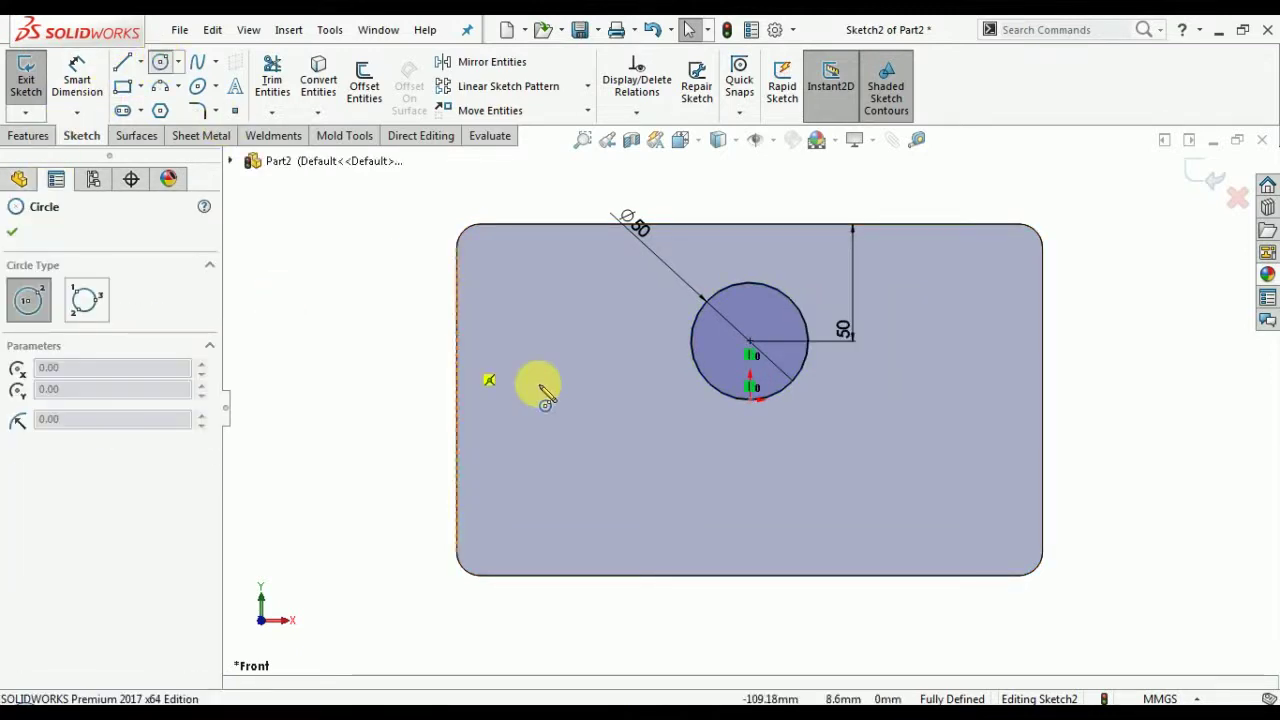
click(505, 285)
click(521, 318)
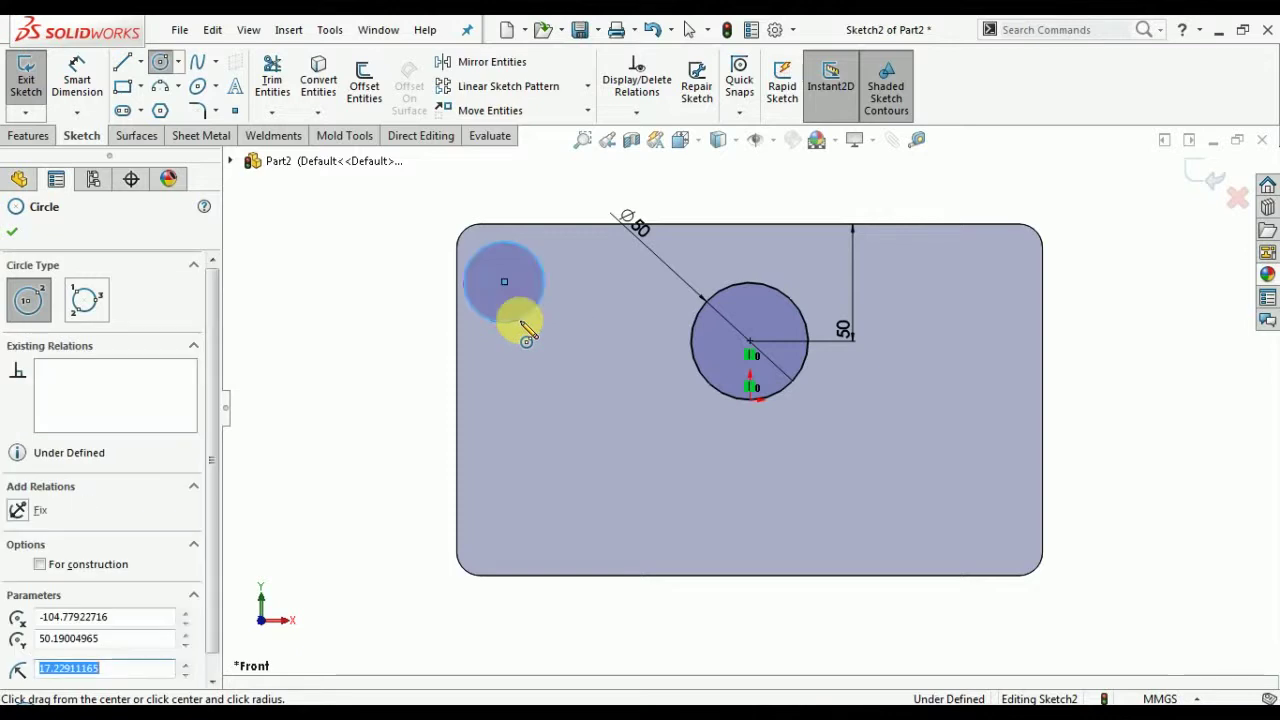
click(994, 269)
click(993, 300)
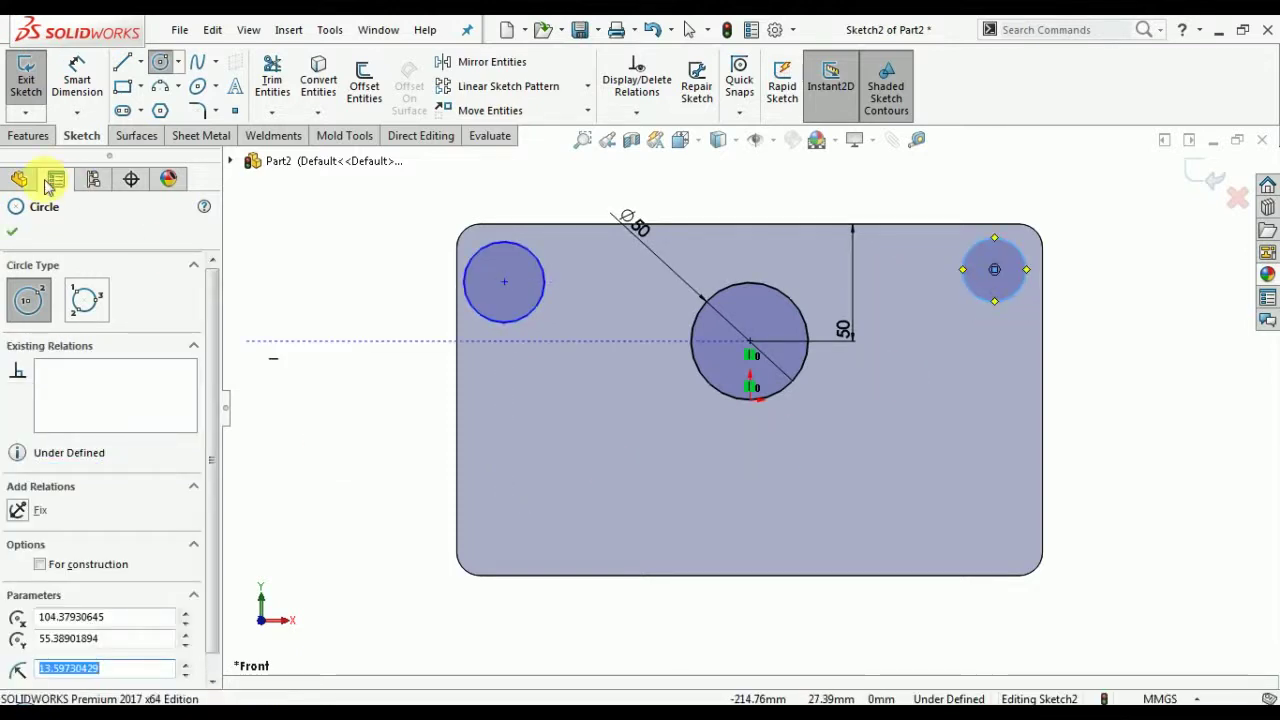
click(504, 520)
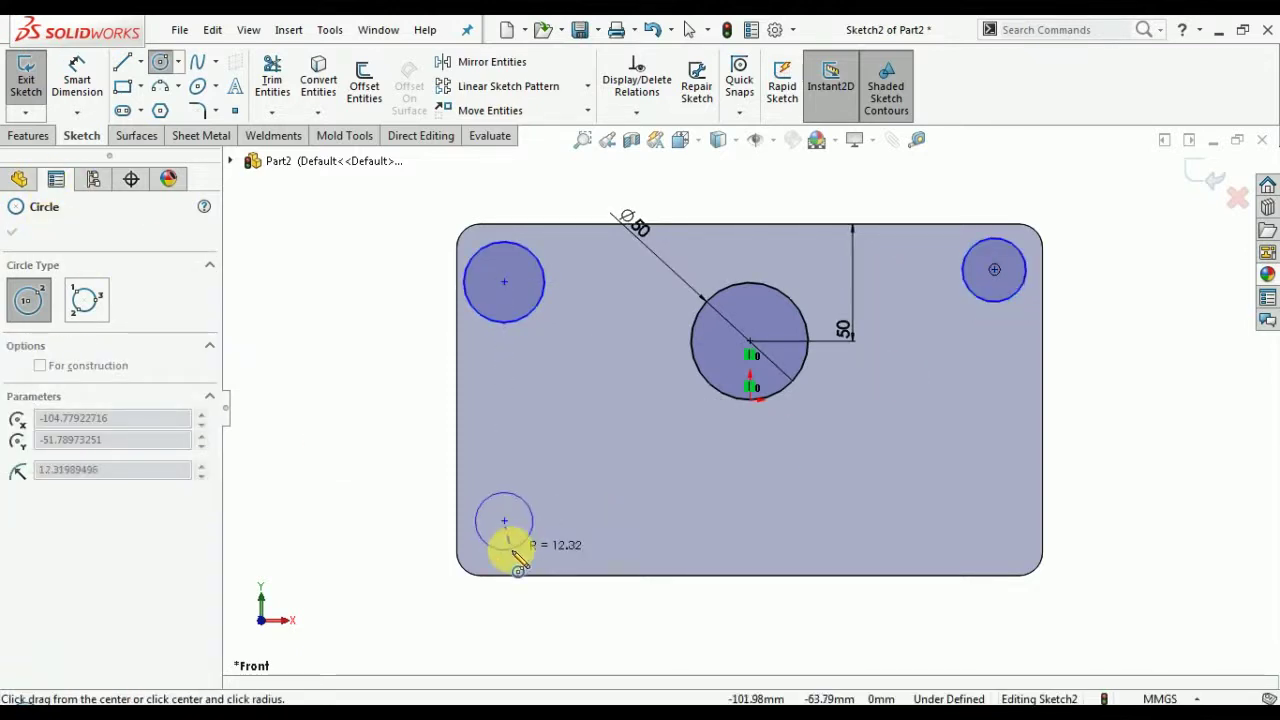
click(505, 548)
click(979, 521)
click(986, 545)
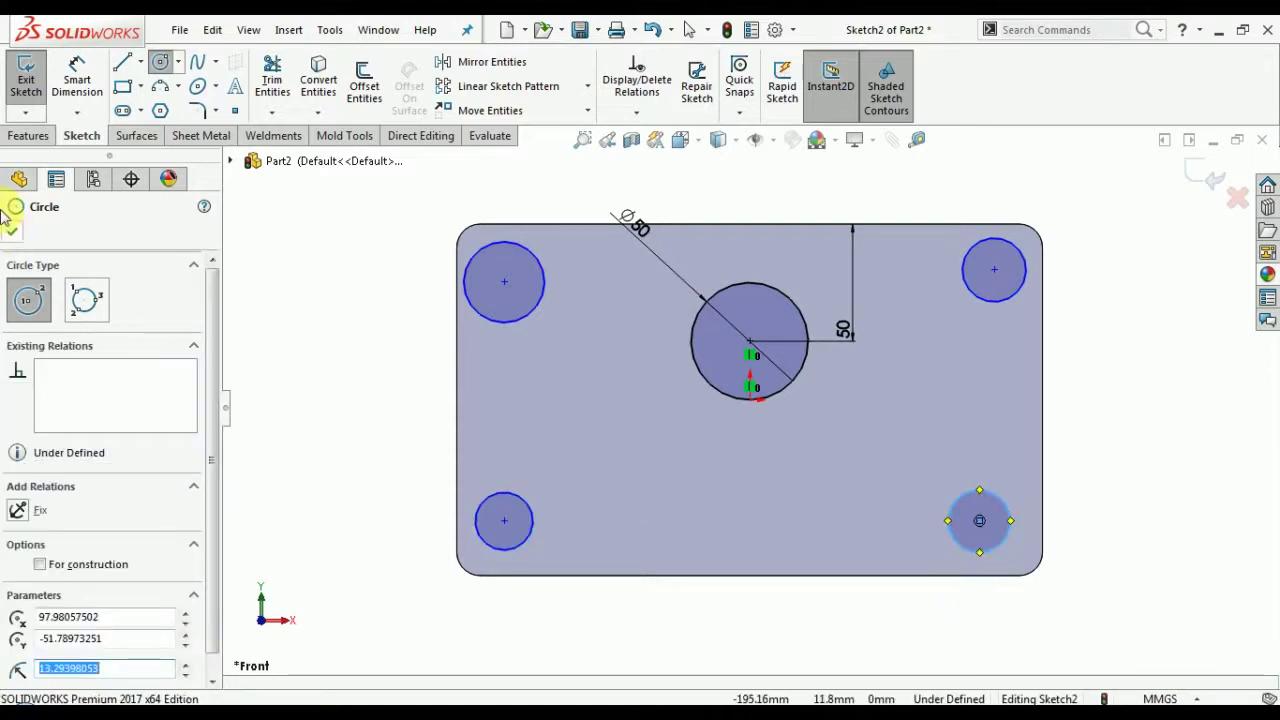
click(17, 232)
Dimension the lower-right corner circle's diameter to 25 mm.
click(77, 80)
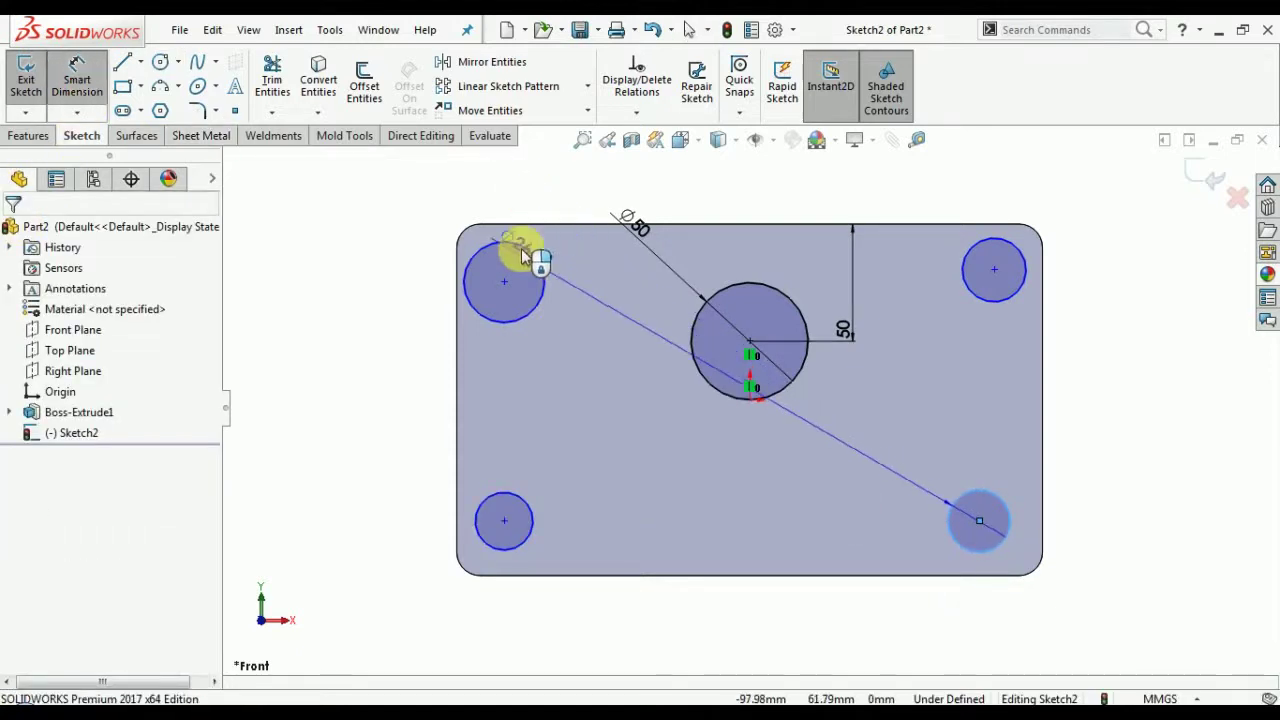
click(1009, 510)
click(1137, 457)
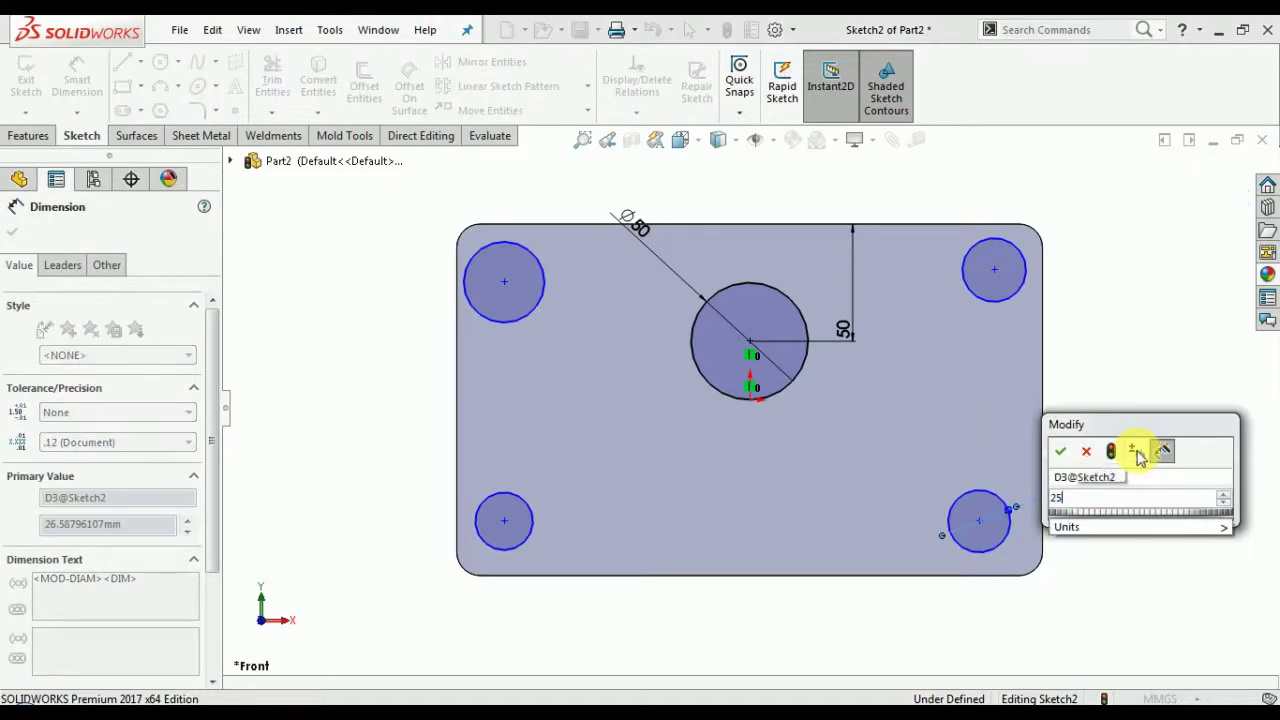
text(25)
key(Return)
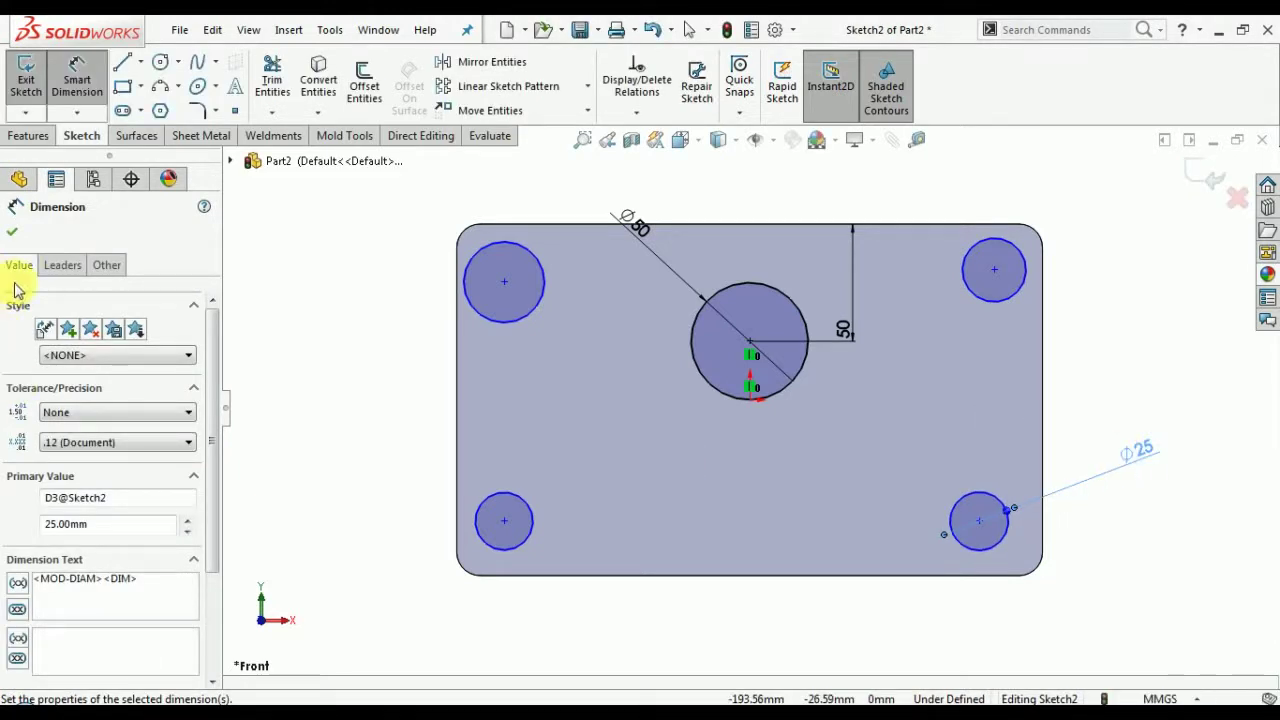
click(17, 232)
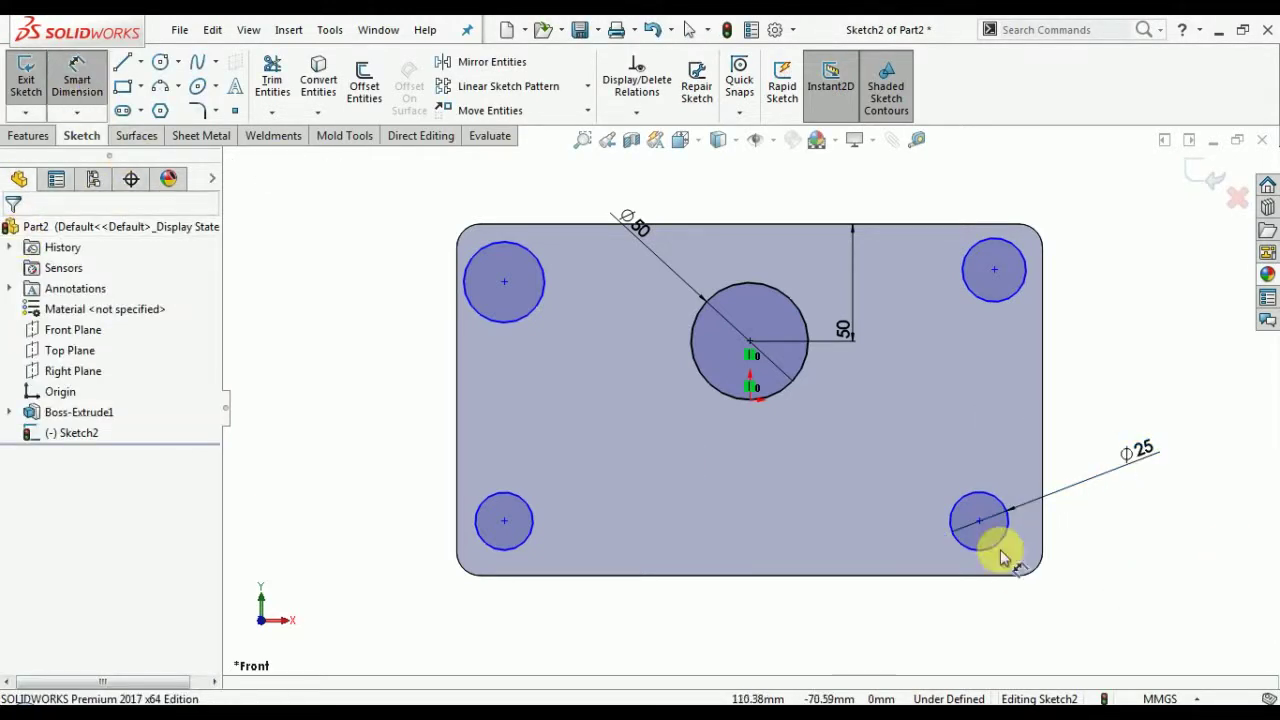
Dimension the distance from the lower-right corner circle's centre to the plate's right edge to 30 mm.
click(980, 522)
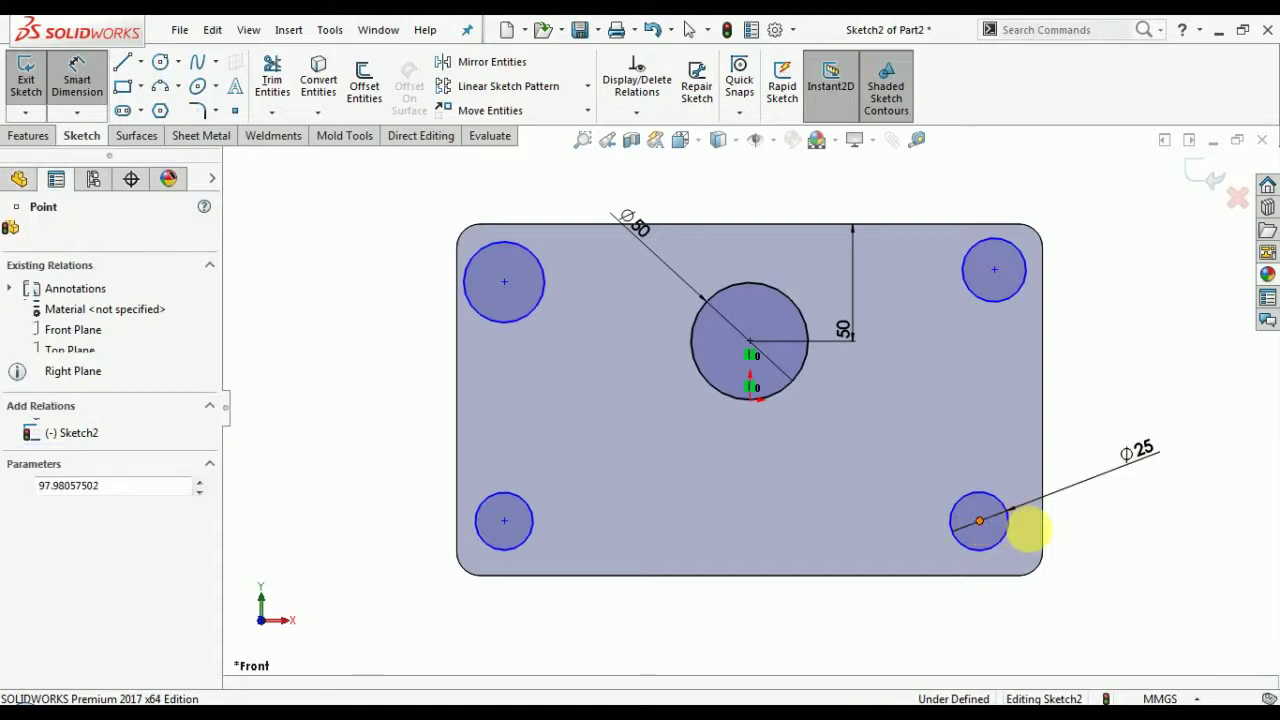
click(1043, 535)
click(1060, 620)
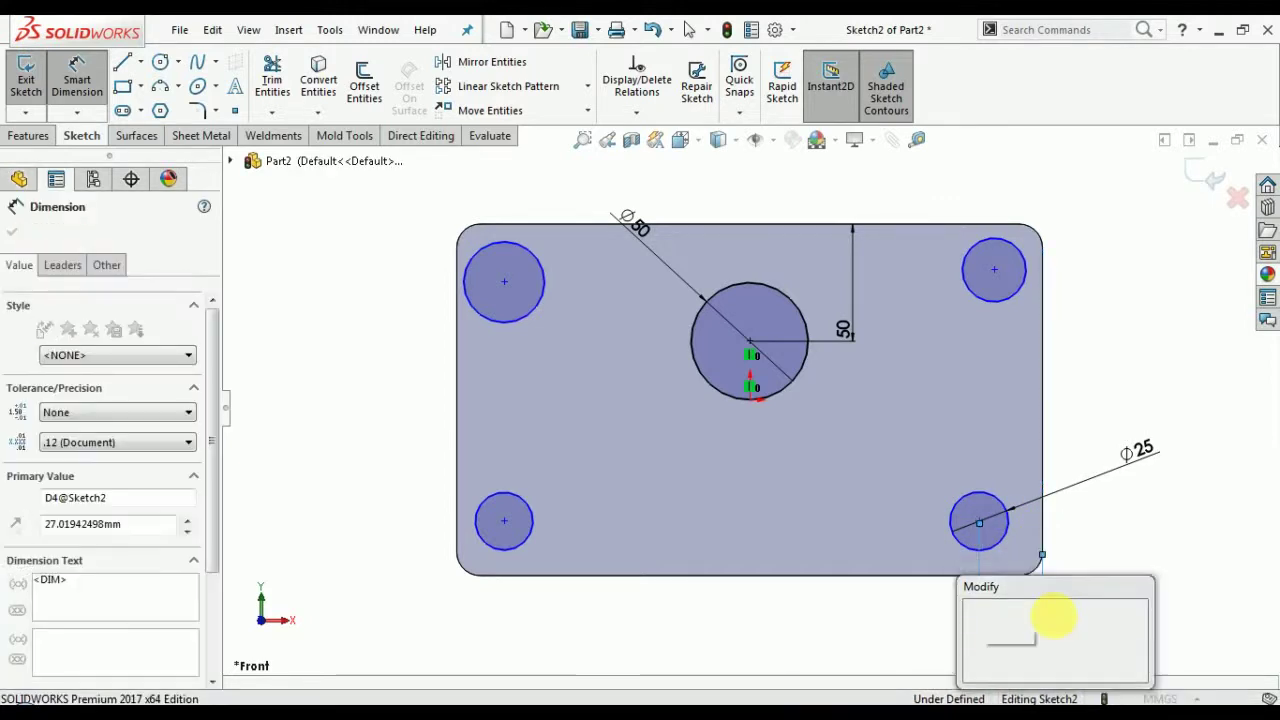
text(30)
key(Return)
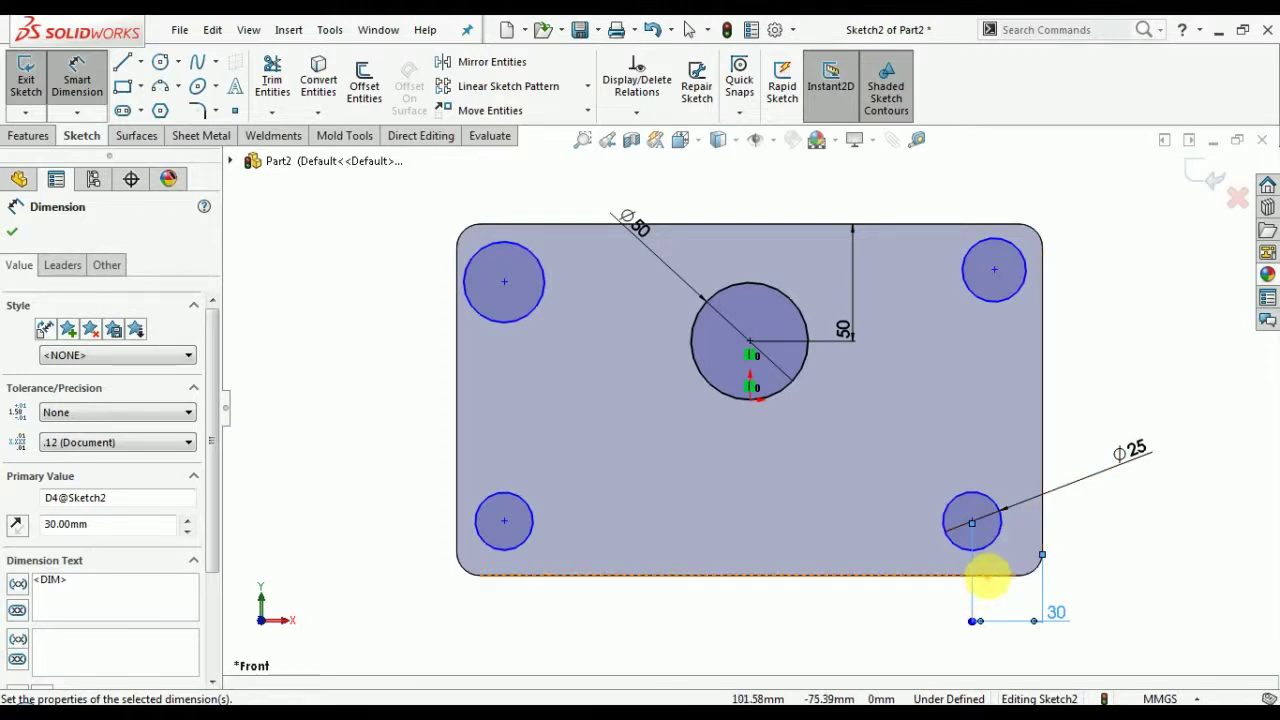
Dimension the distance from the lower-right corner circle's centre to the plate's lower edge to 30 mm.
click(987, 575)
click(972, 522)
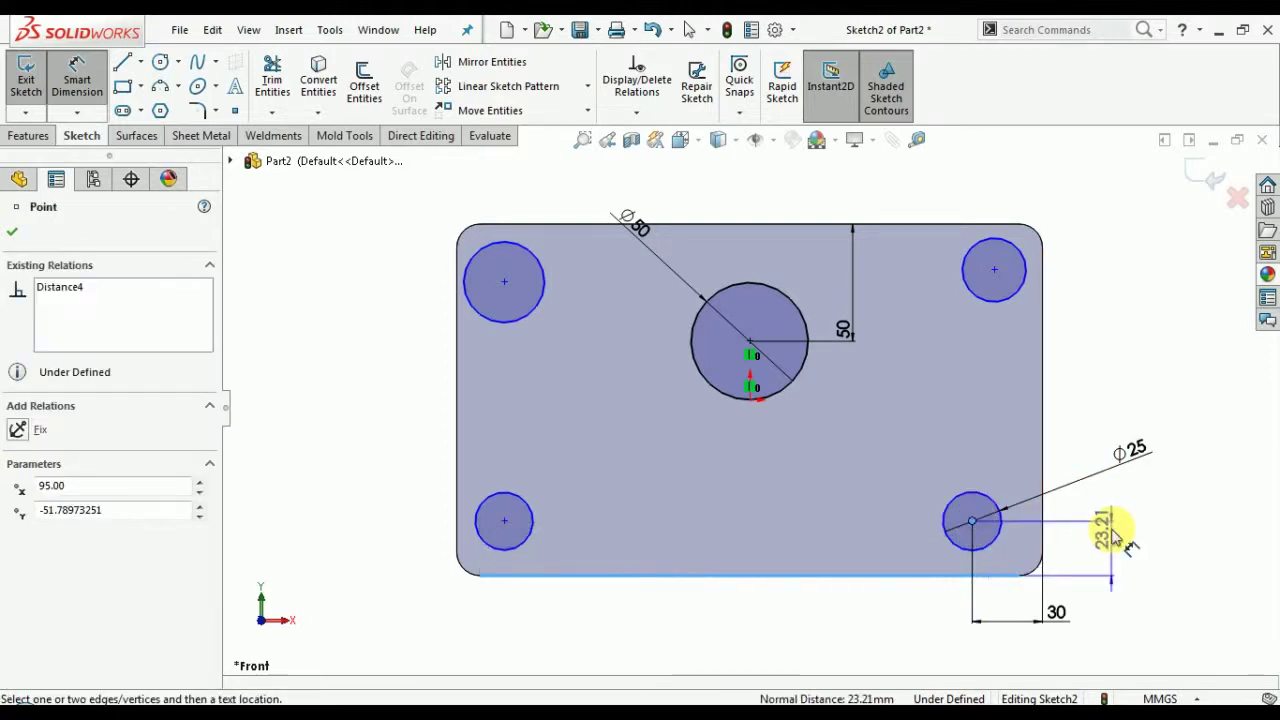
click(1112, 535)
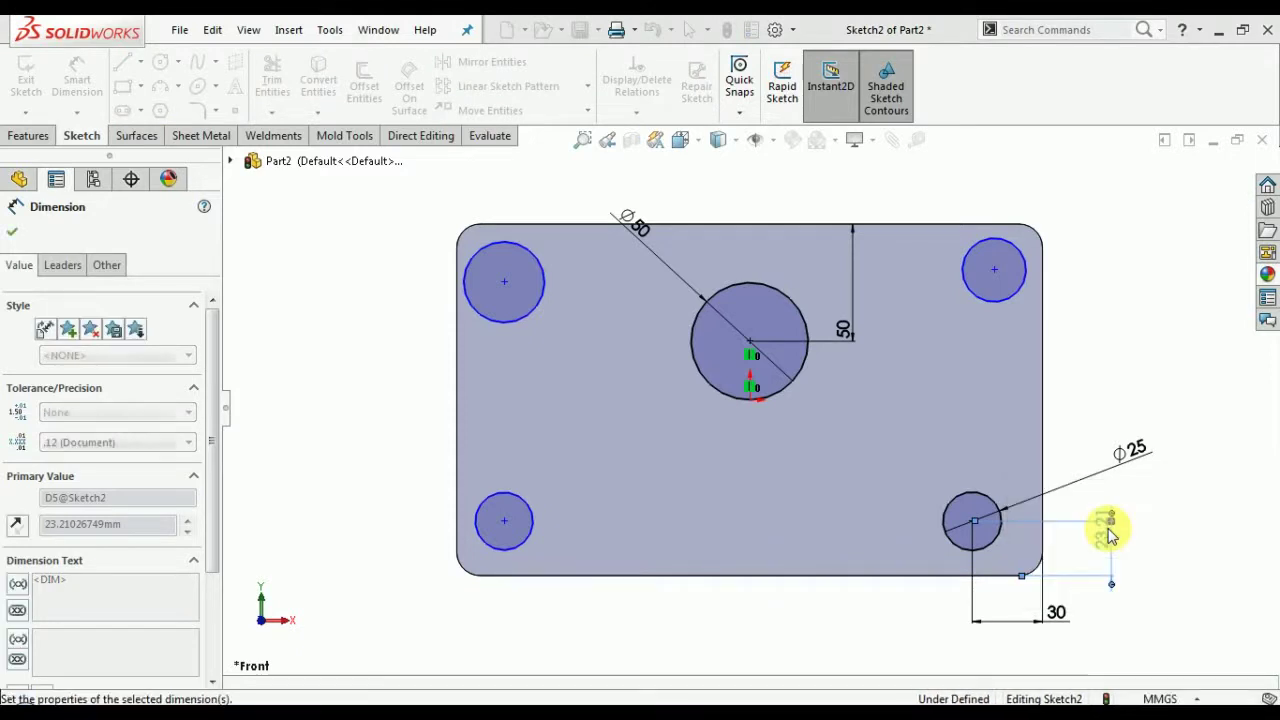
text(30)
key(Return)
click(14, 236)
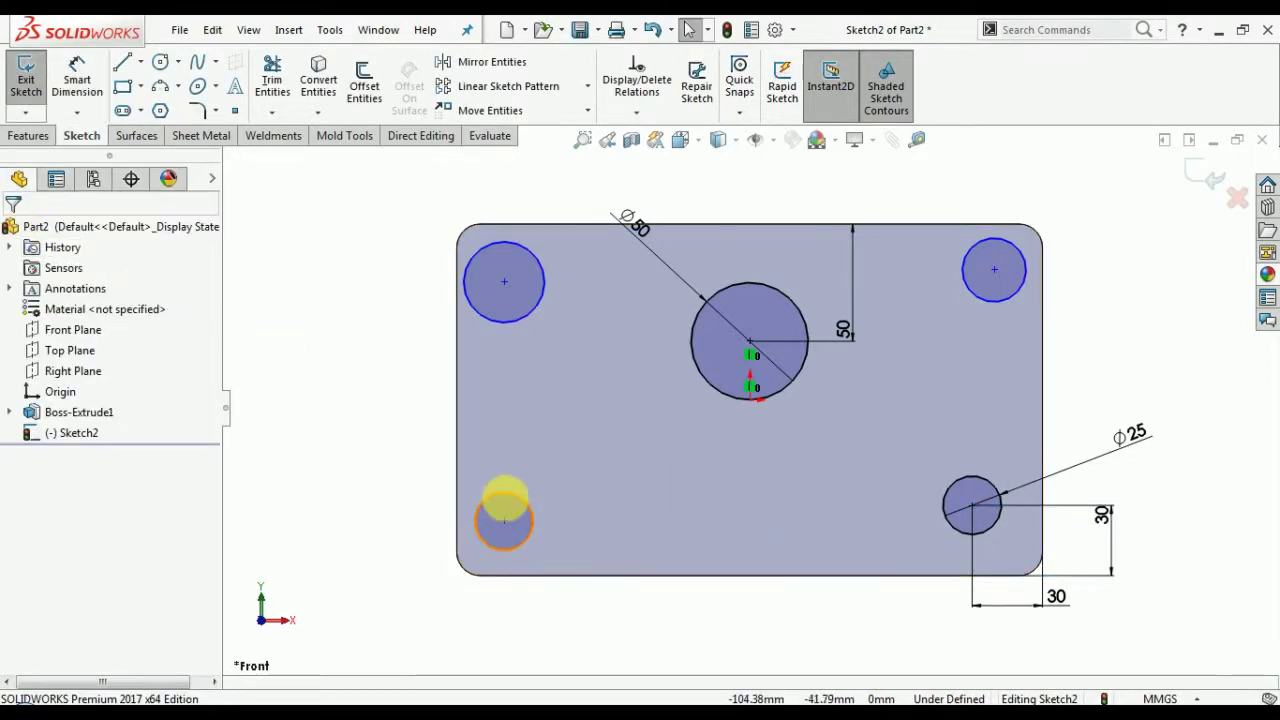
Add an equal relation between the four corner circles.
click(505, 496)
ctrl+click(519, 321)
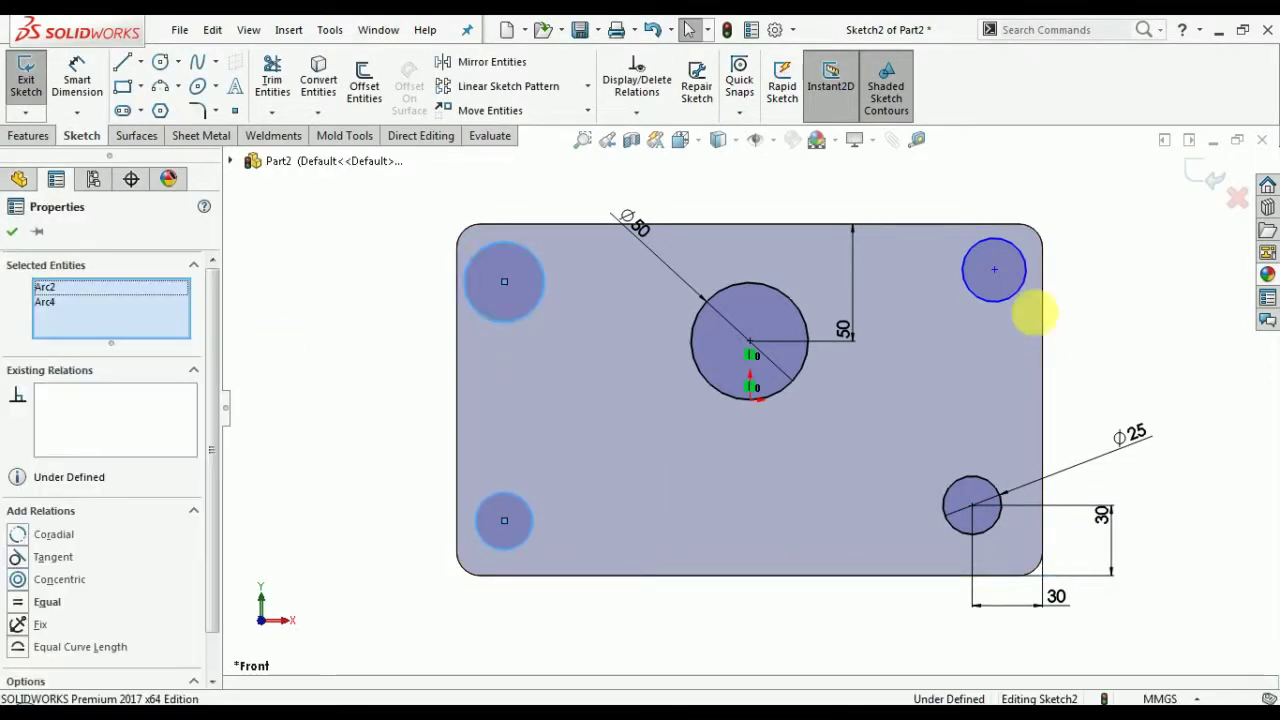
ctrl+click(997, 300)
ctrl+click(982, 487)
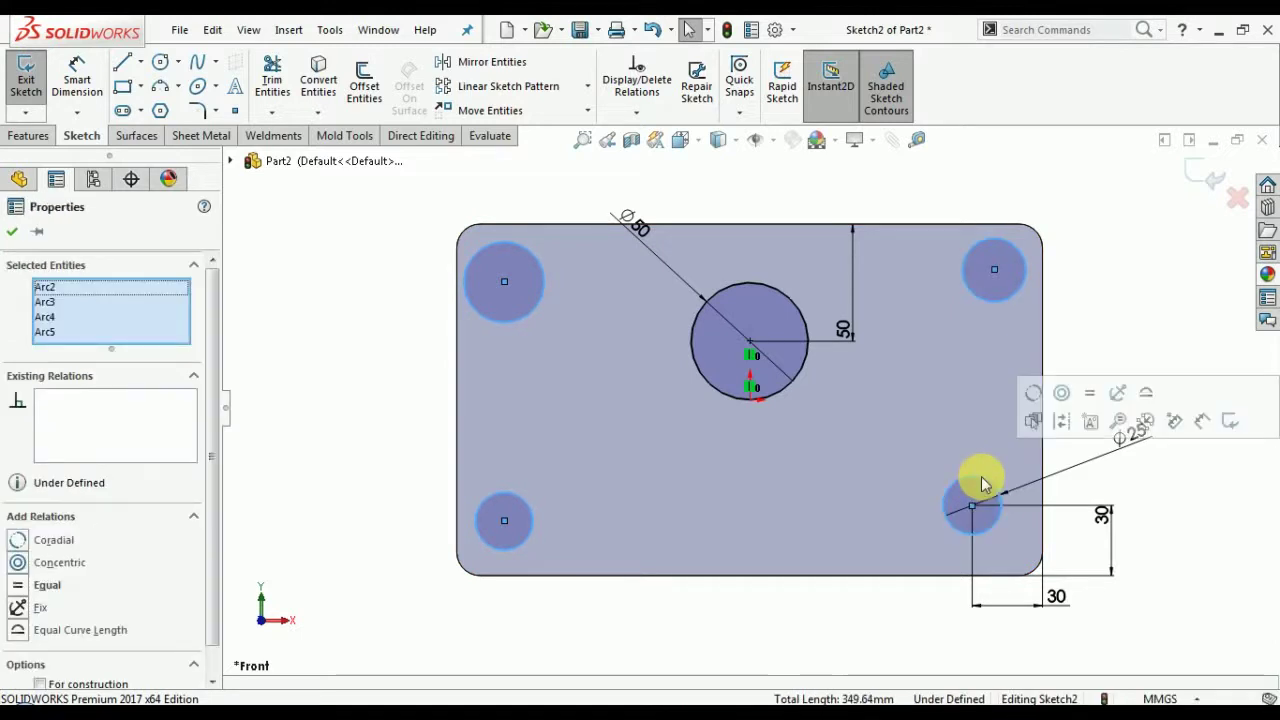
click(1098, 408)
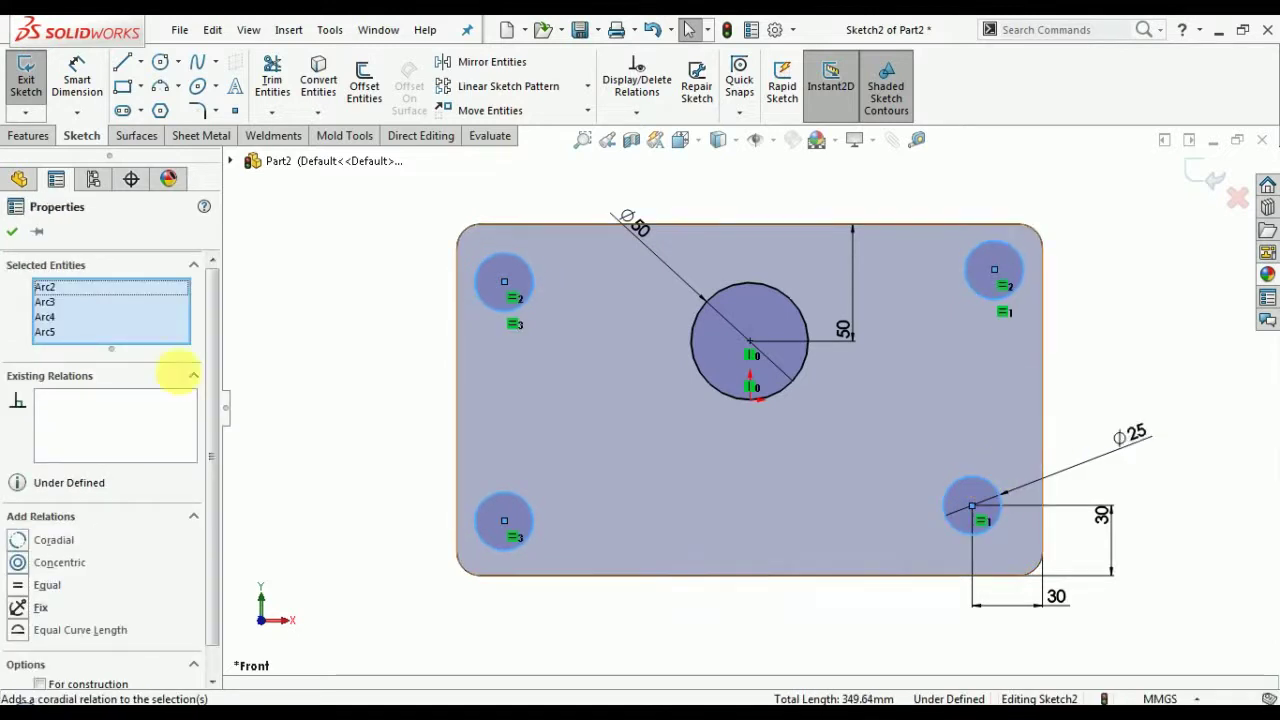
click(12, 231)
Dimension the distance from the plate's left edge to the upper-left corner circle's centre to 30 mm.
click(78, 111)
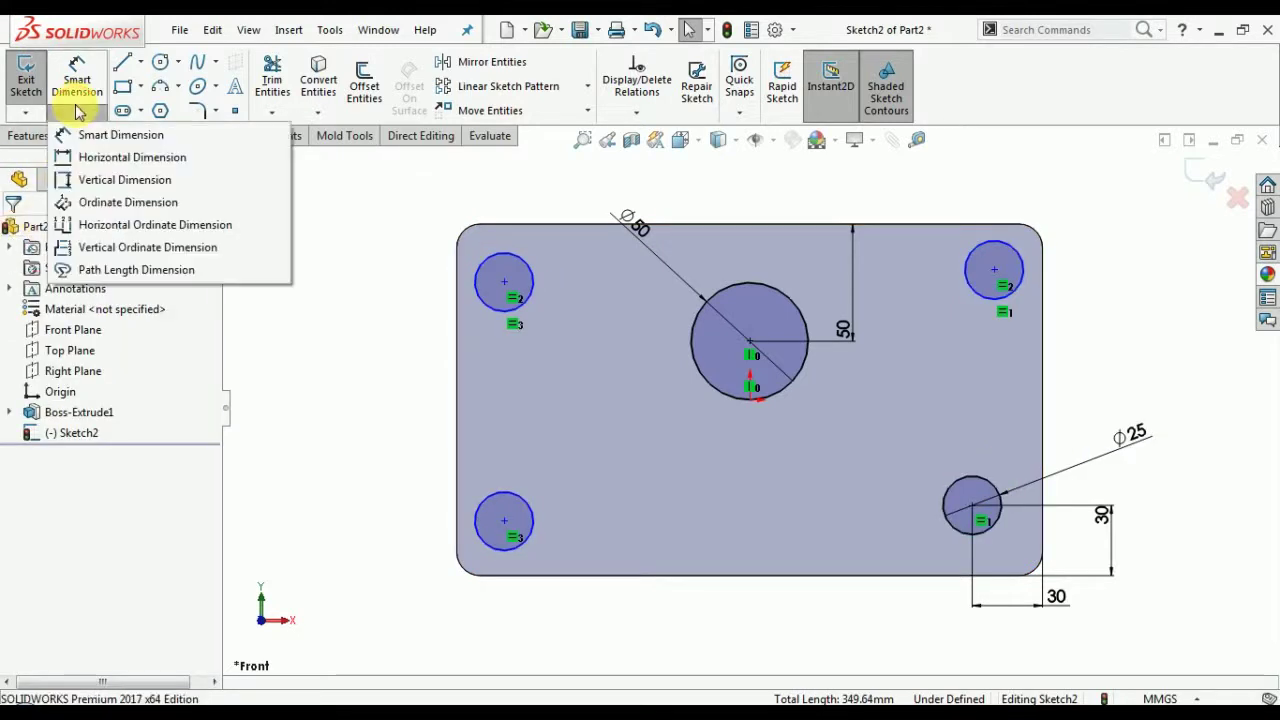
click(95, 134)
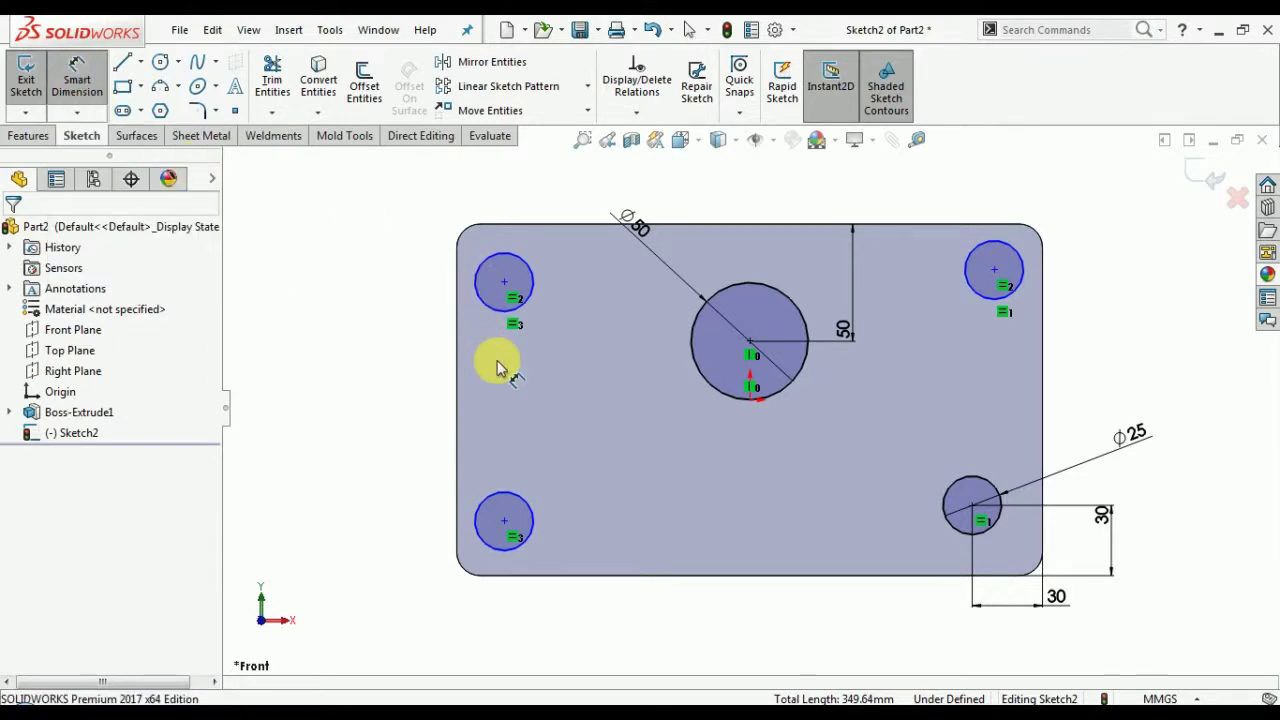
click(458, 323)
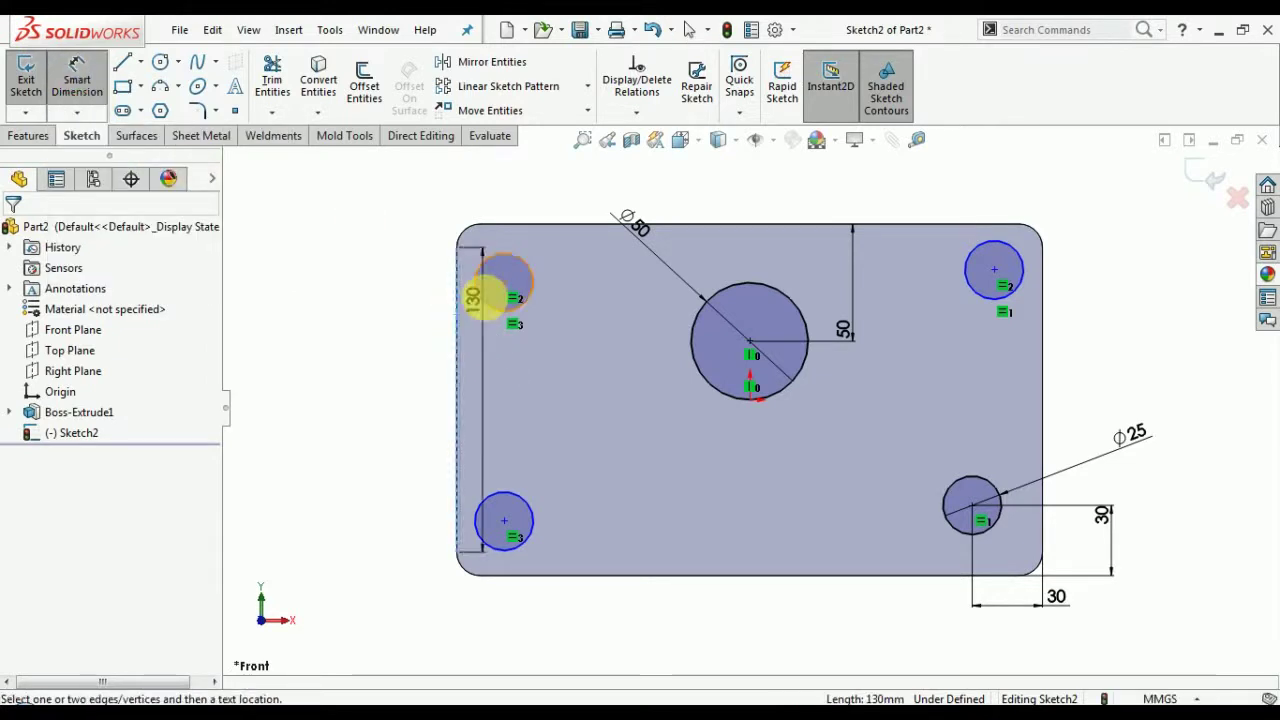
click(504, 282)
click(494, 192)
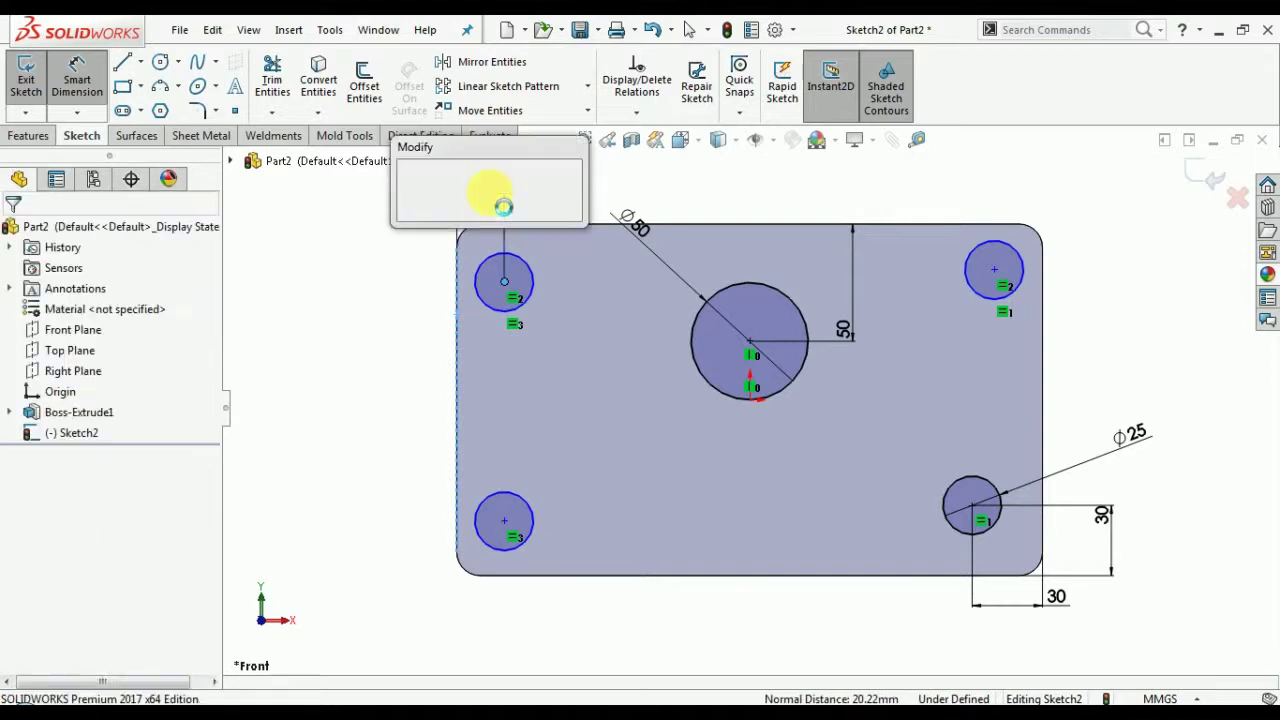
text(30)
key(Return)
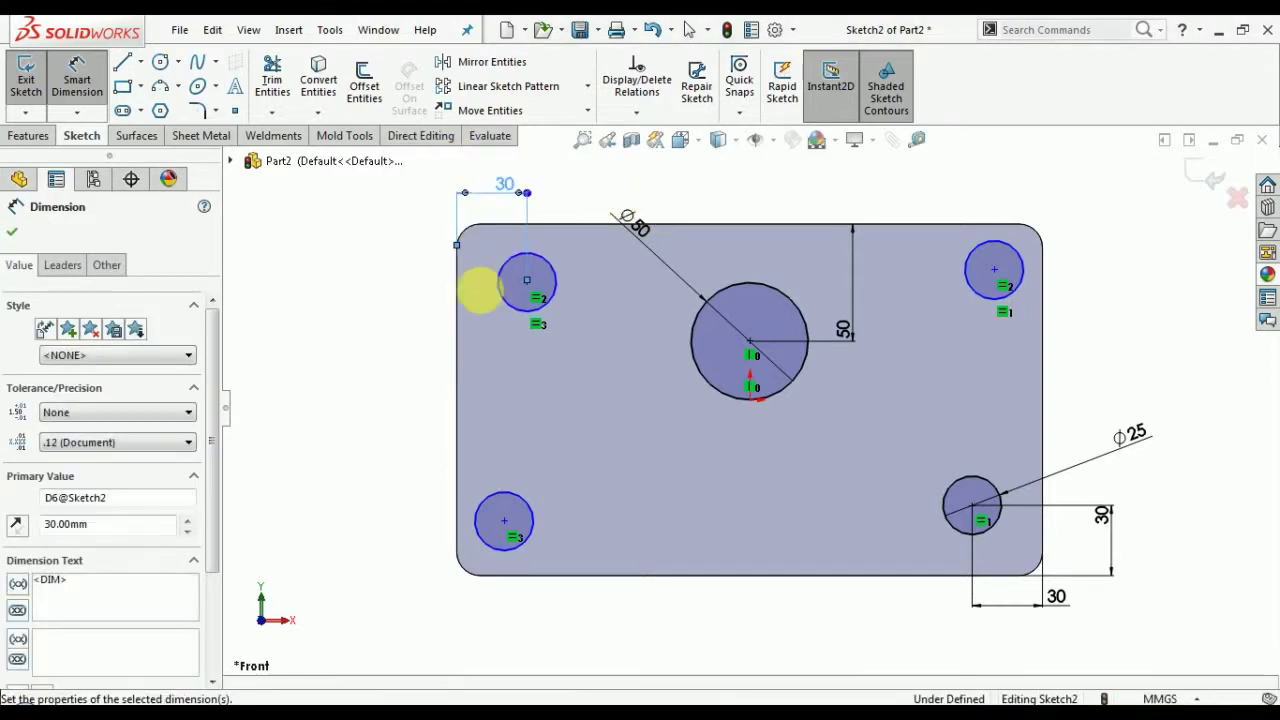
Dimension the distance from the plate's upper edge to the upper-left corner circle's centre to 30 mm.
click(518, 226)
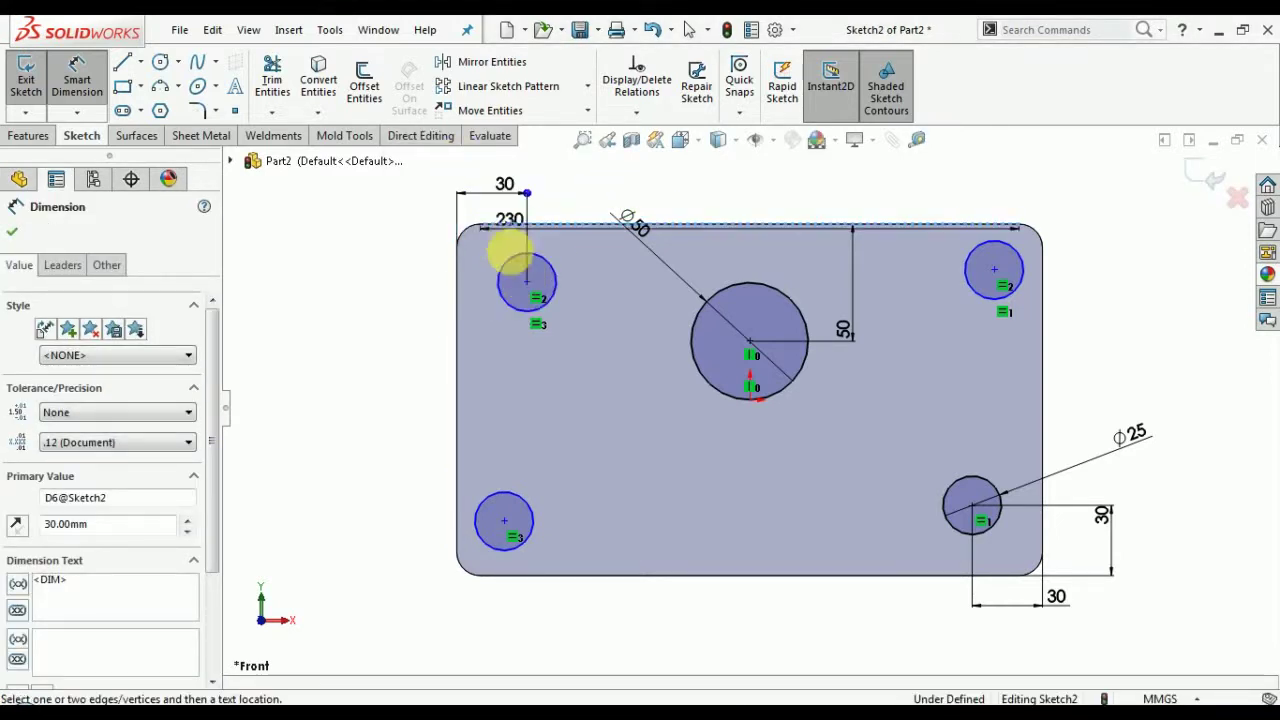
click(525, 283)
click(420, 295)
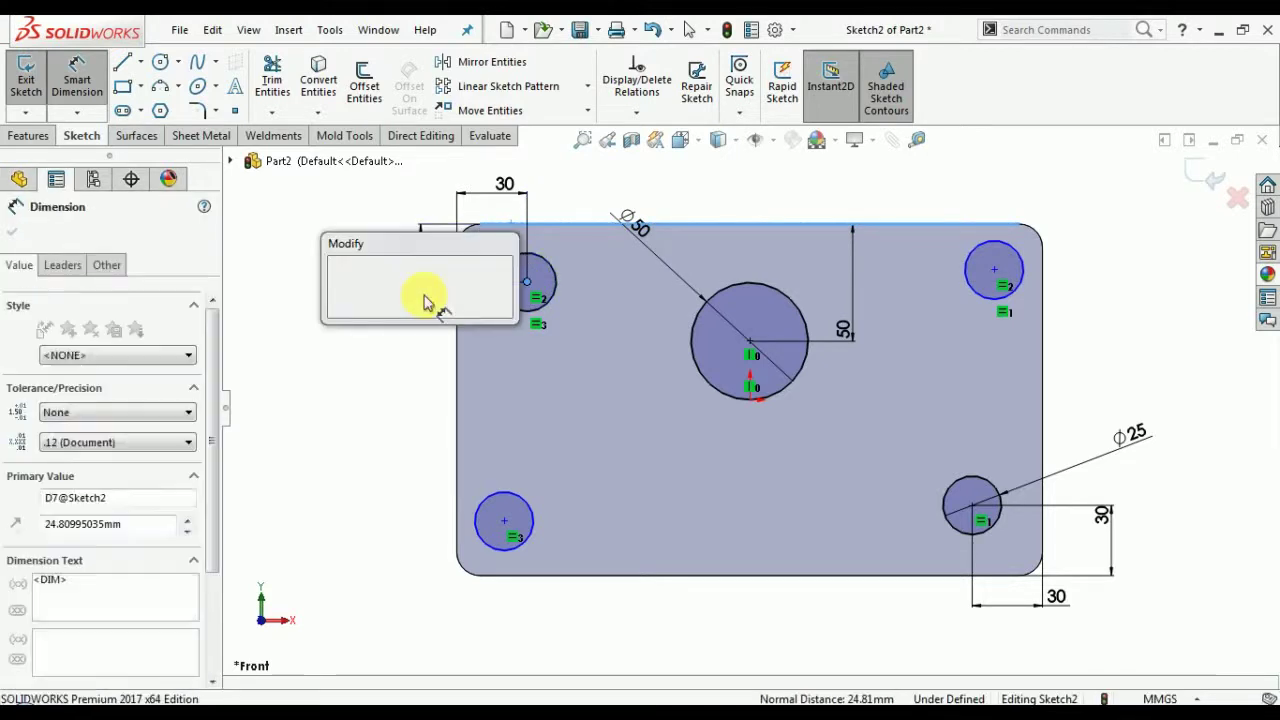
text(30)
key(Return)
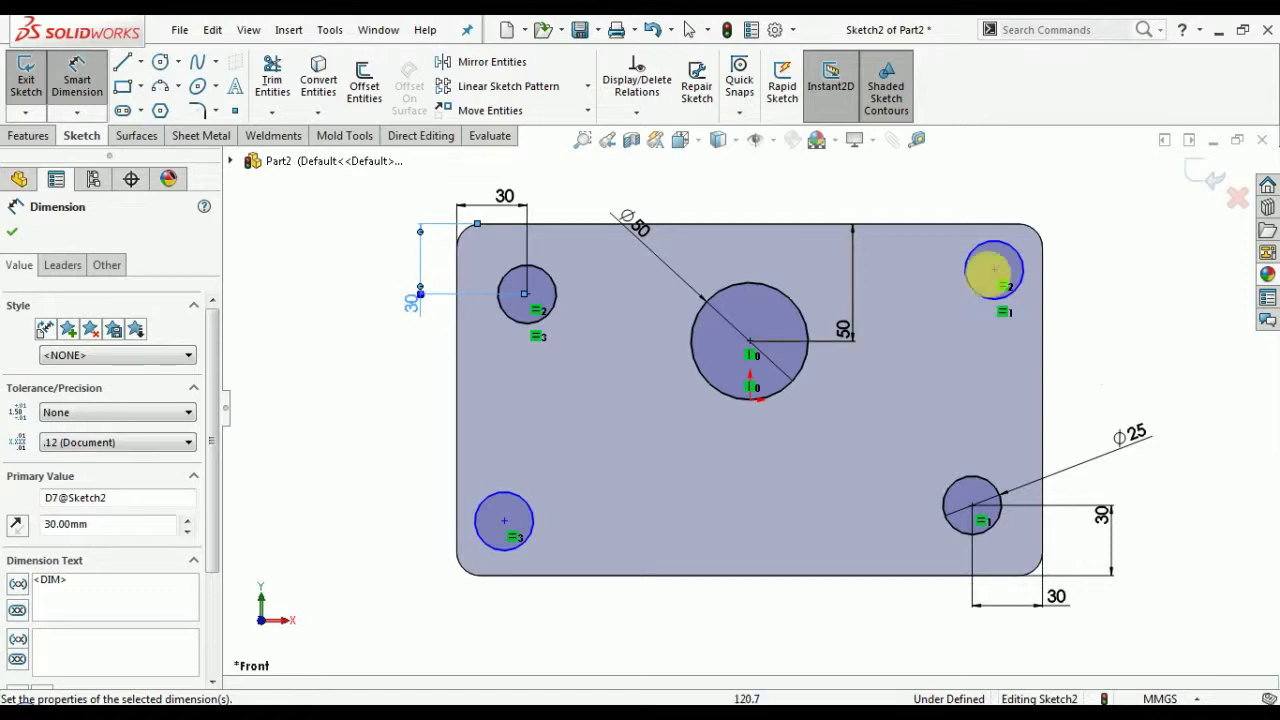
Dimension the distance from the upper-right corner circle's centre to the plate's right edge to 30 mm.
click(996, 274)
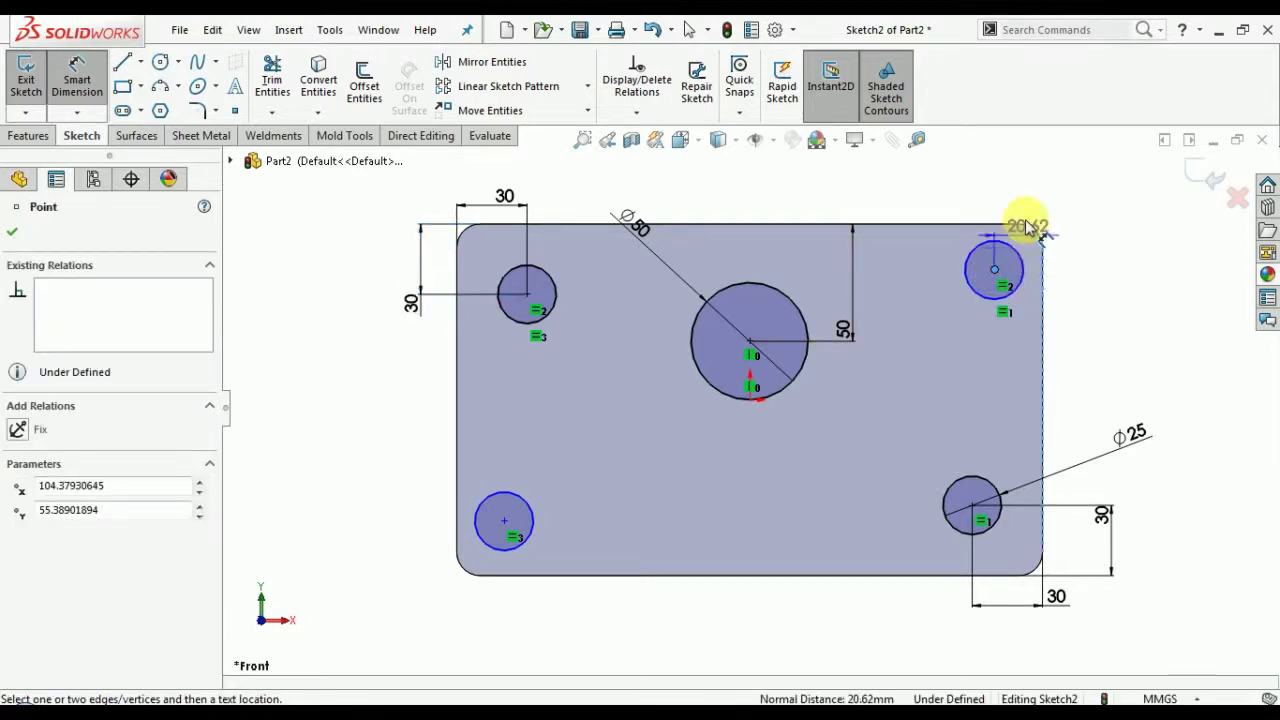
click(1027, 226)
click(1014, 209)
text(30)
key(Return)
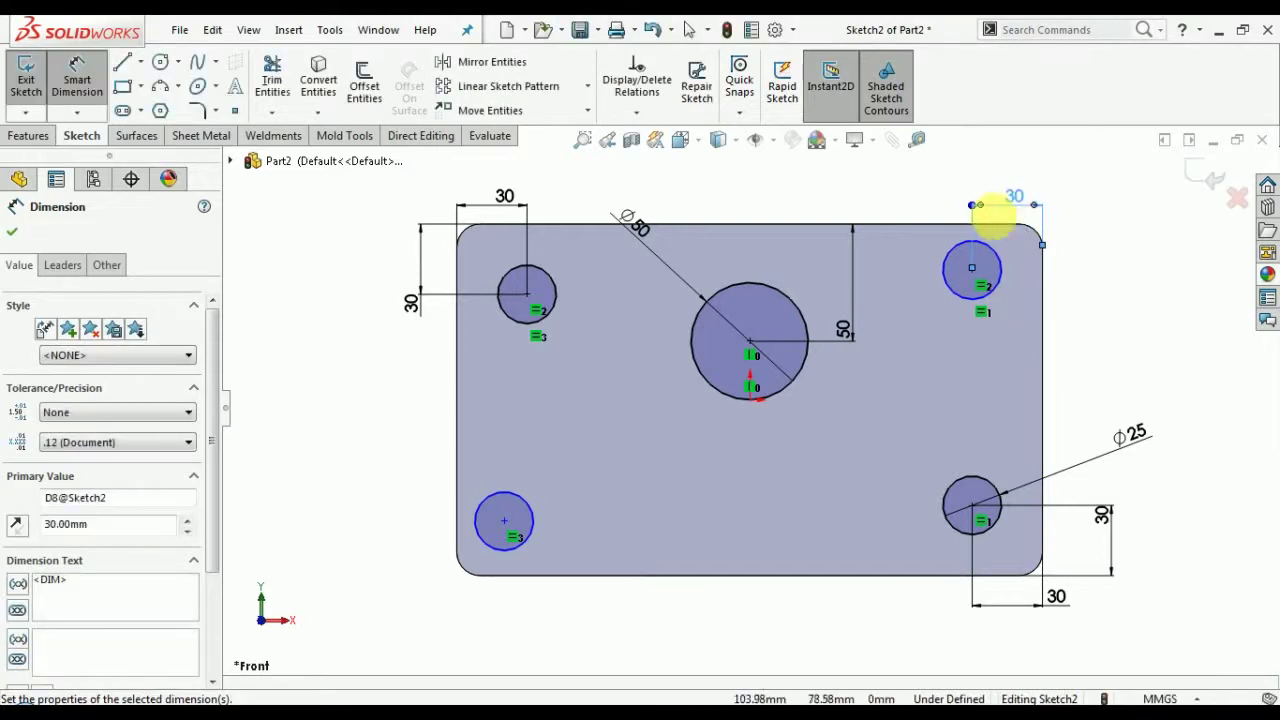
Dimension the distance from the plate's upper edge to the upper-right corner circle's centre to 30 mm.
click(988, 226)
click(971, 269)
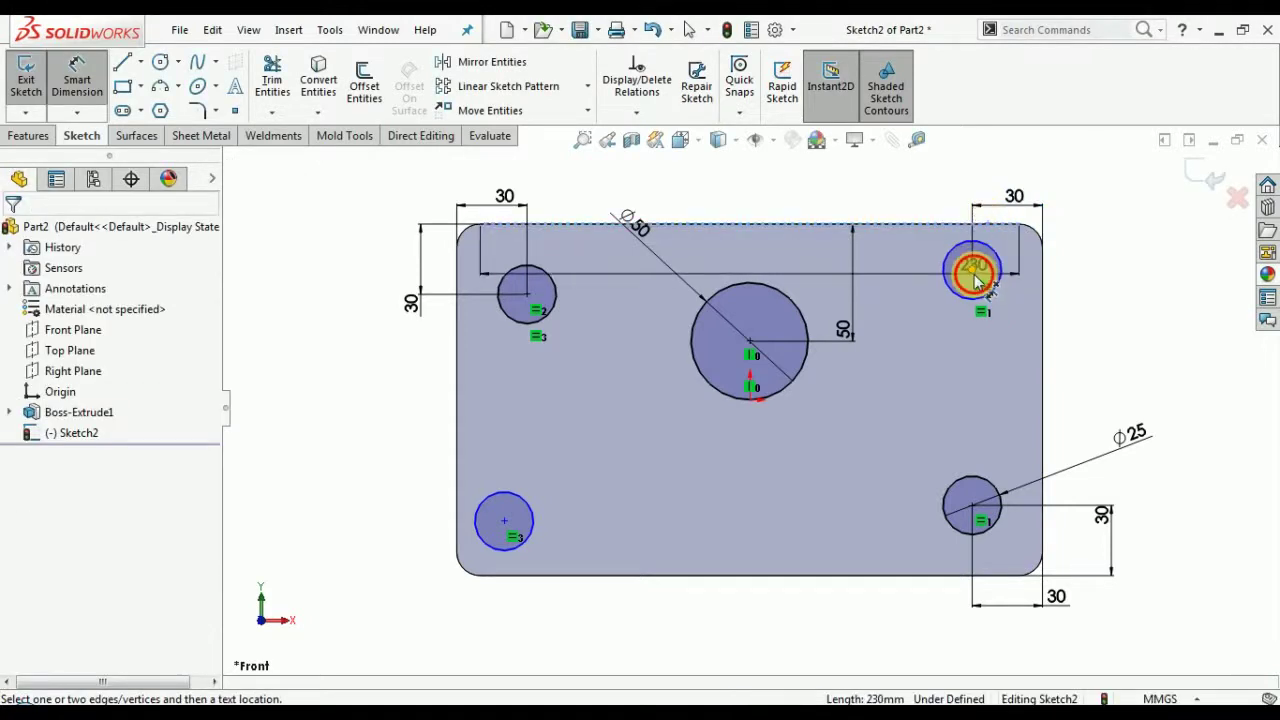
click(1093, 280)
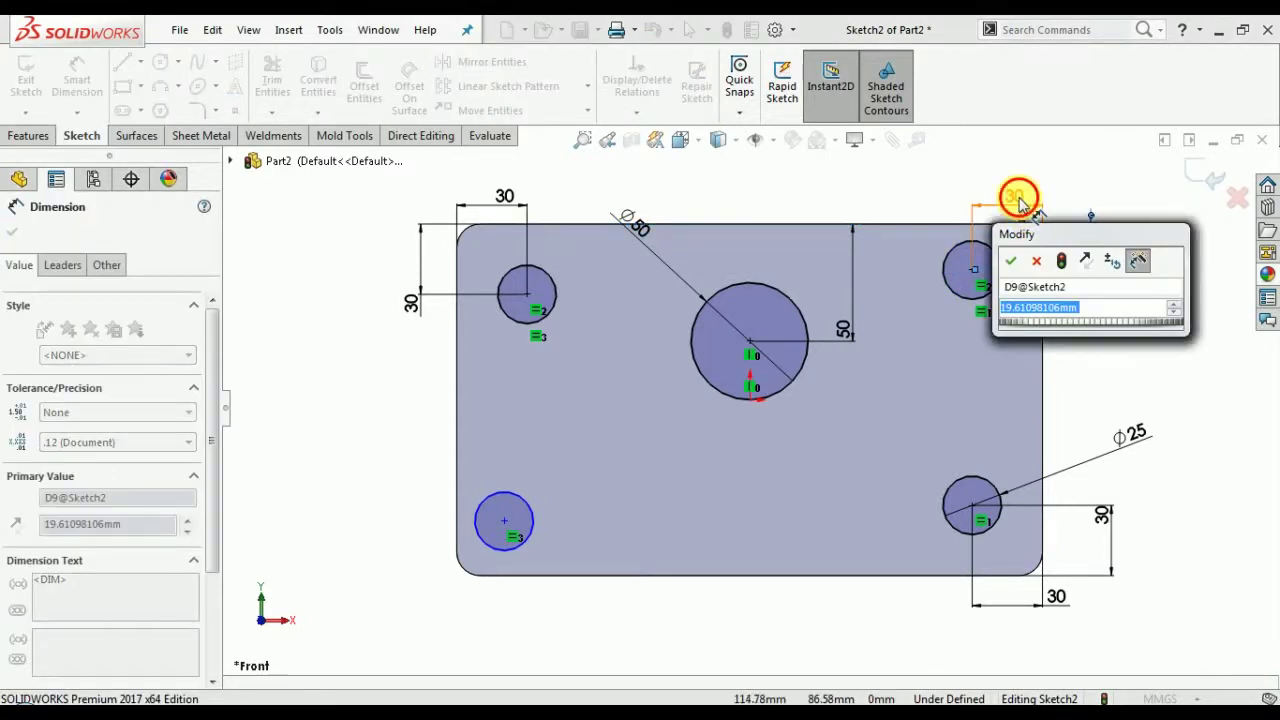
text(30.00mm)
click(1010, 260)
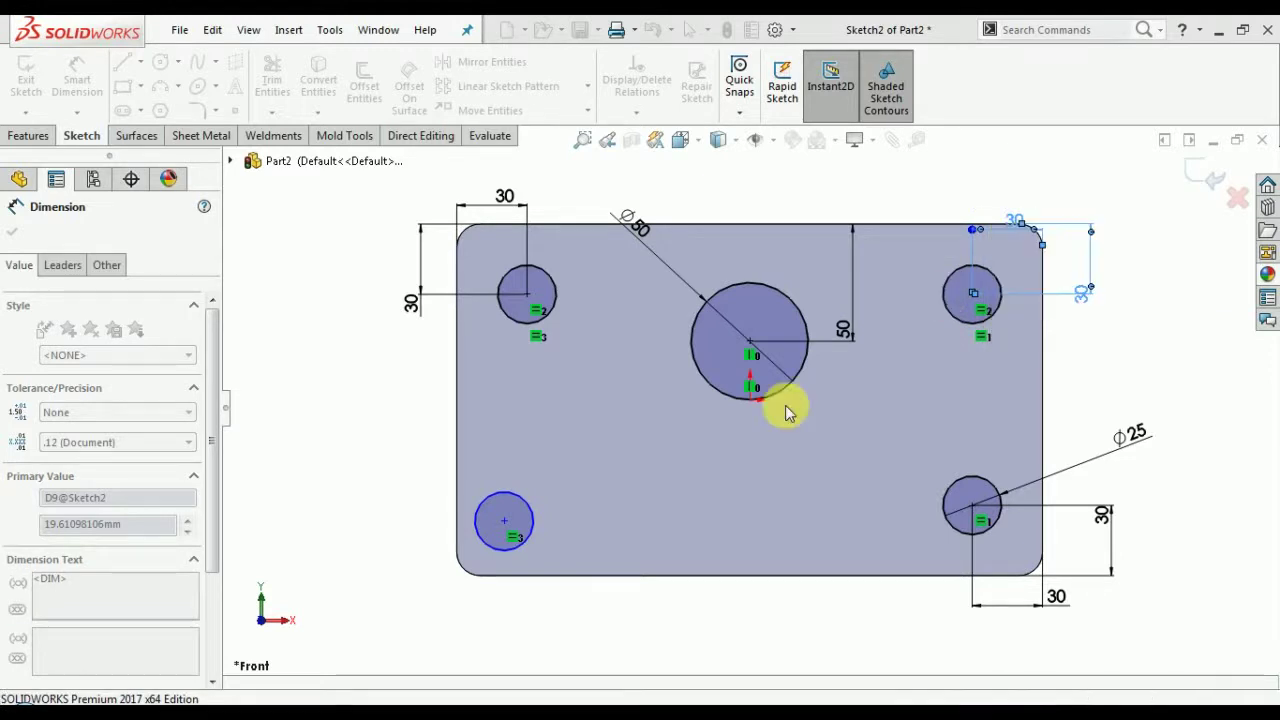
Dimension the distance from the plate's left edge to the lower-left corner circle's centre to 30 mm.
click(457, 530)
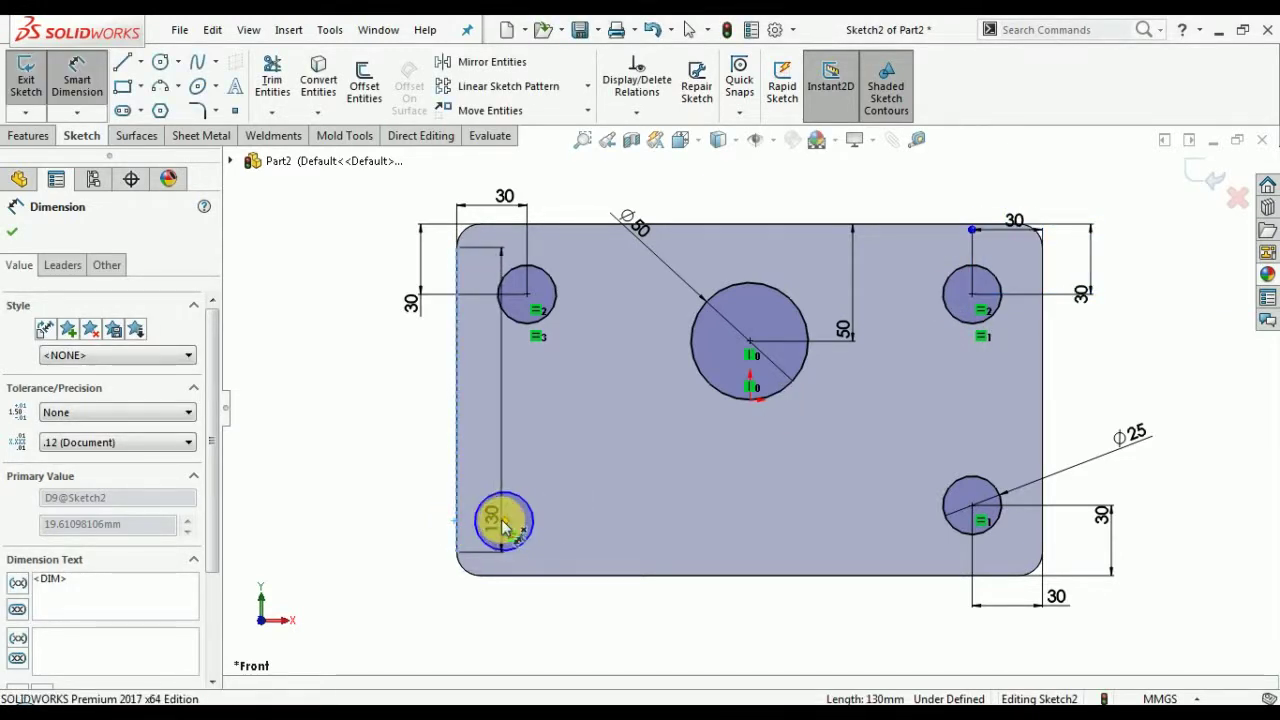
click(504, 521)
click(507, 609)
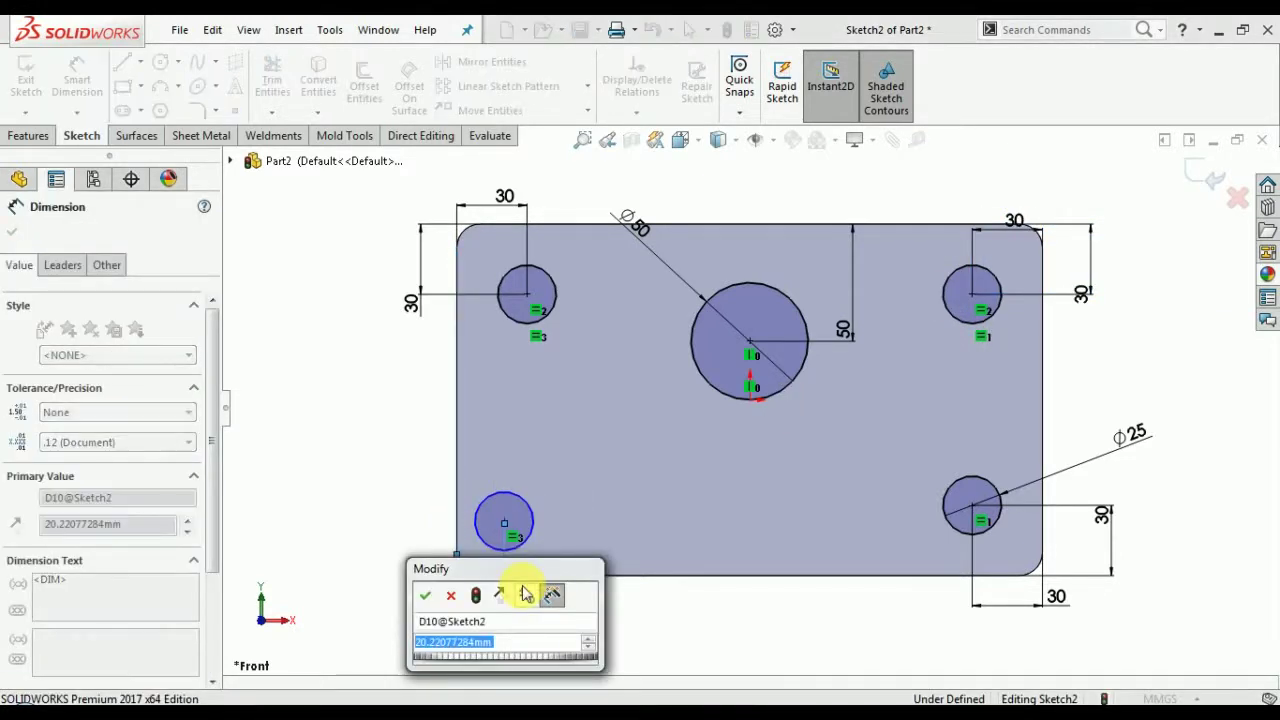
text(30)
key(Return)
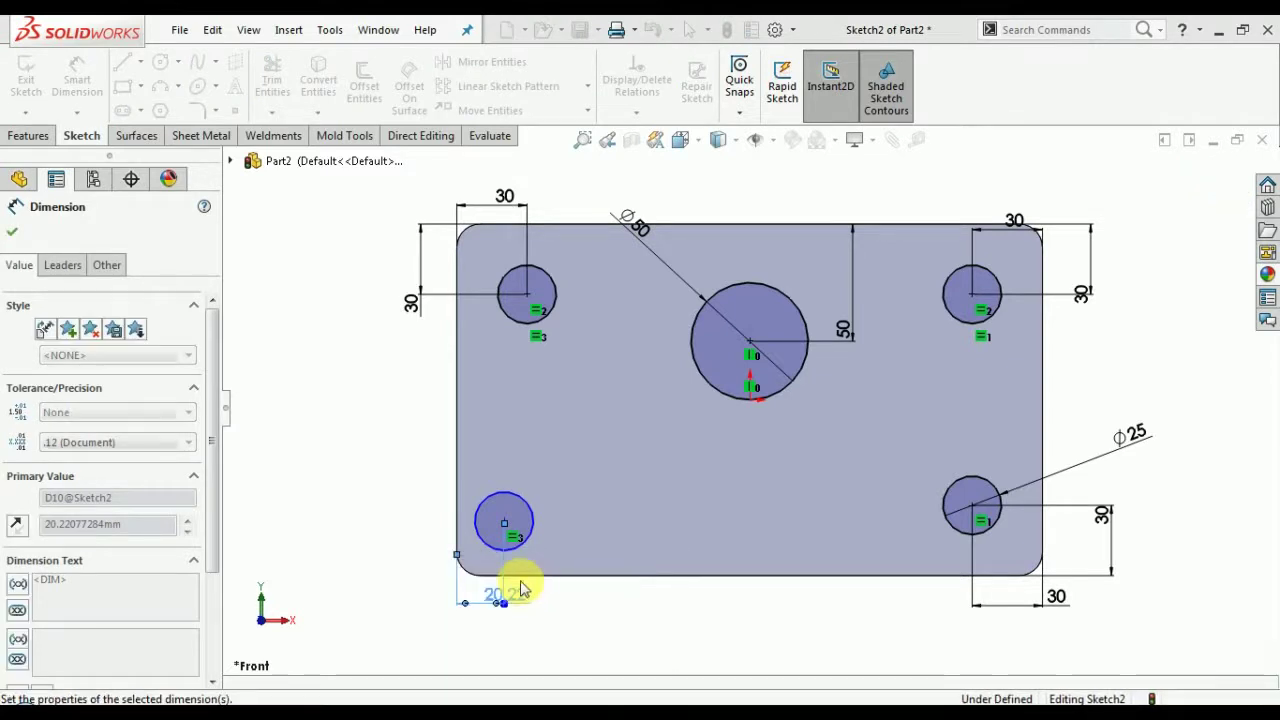
Dimension the distance from the plate's lower edge to the lower-left corner circle's centre to 30 mm.
click(498, 578)
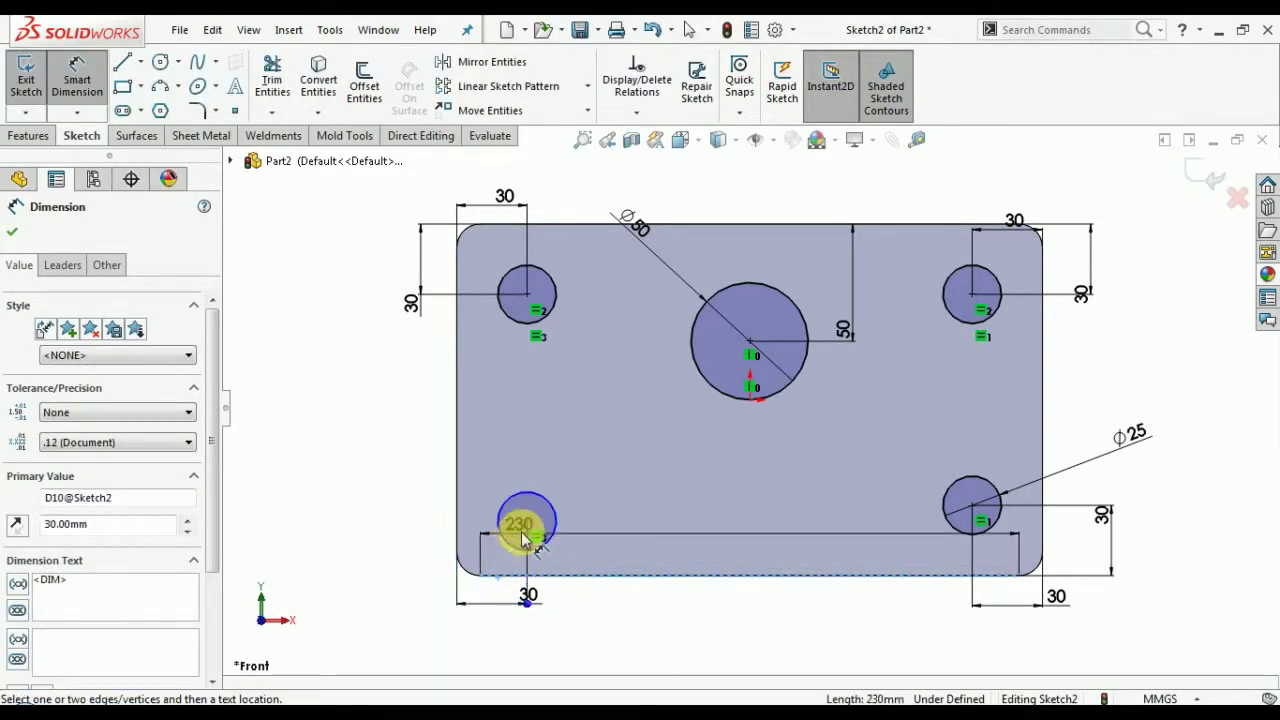
click(527, 521)
click(420, 538)
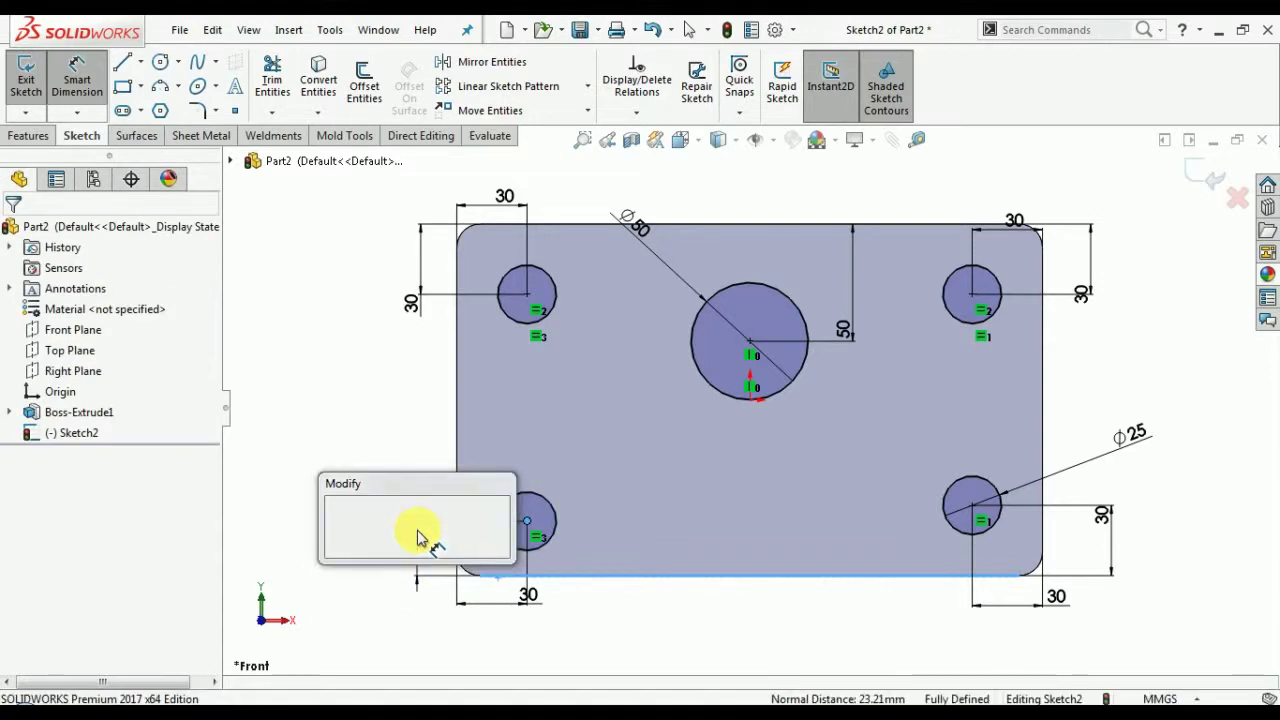
key(Return)
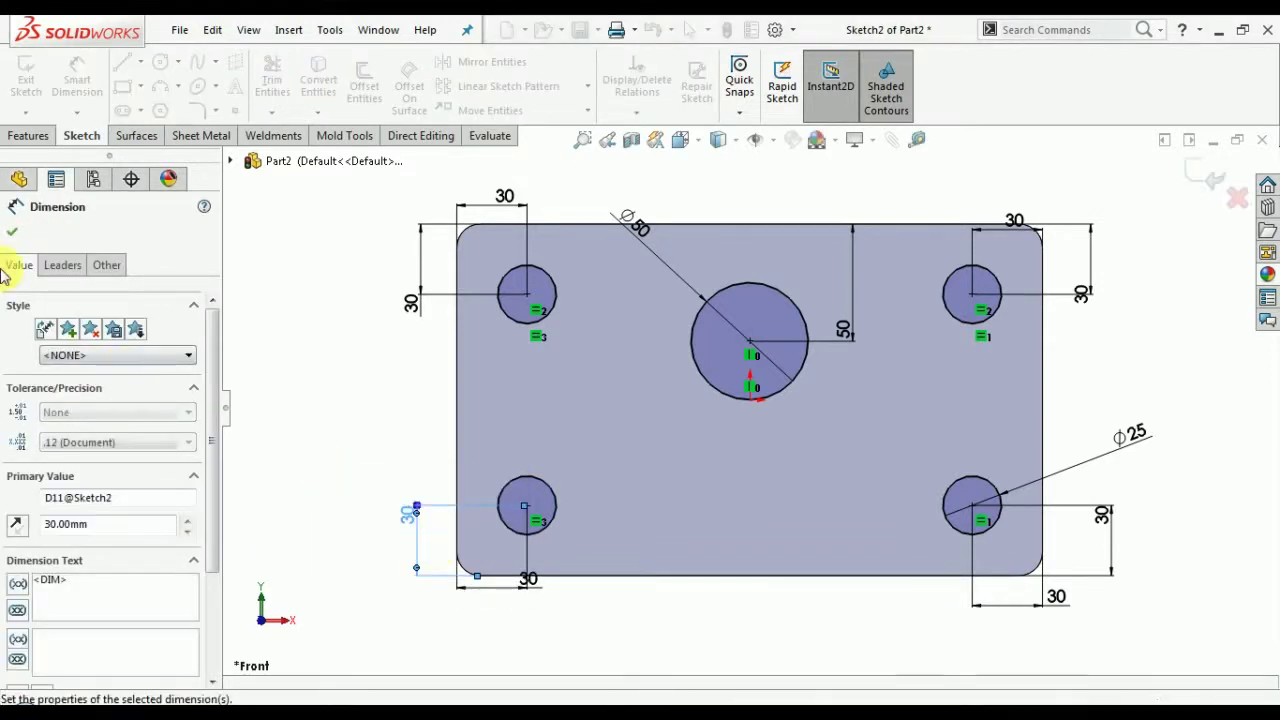
click(12, 231)
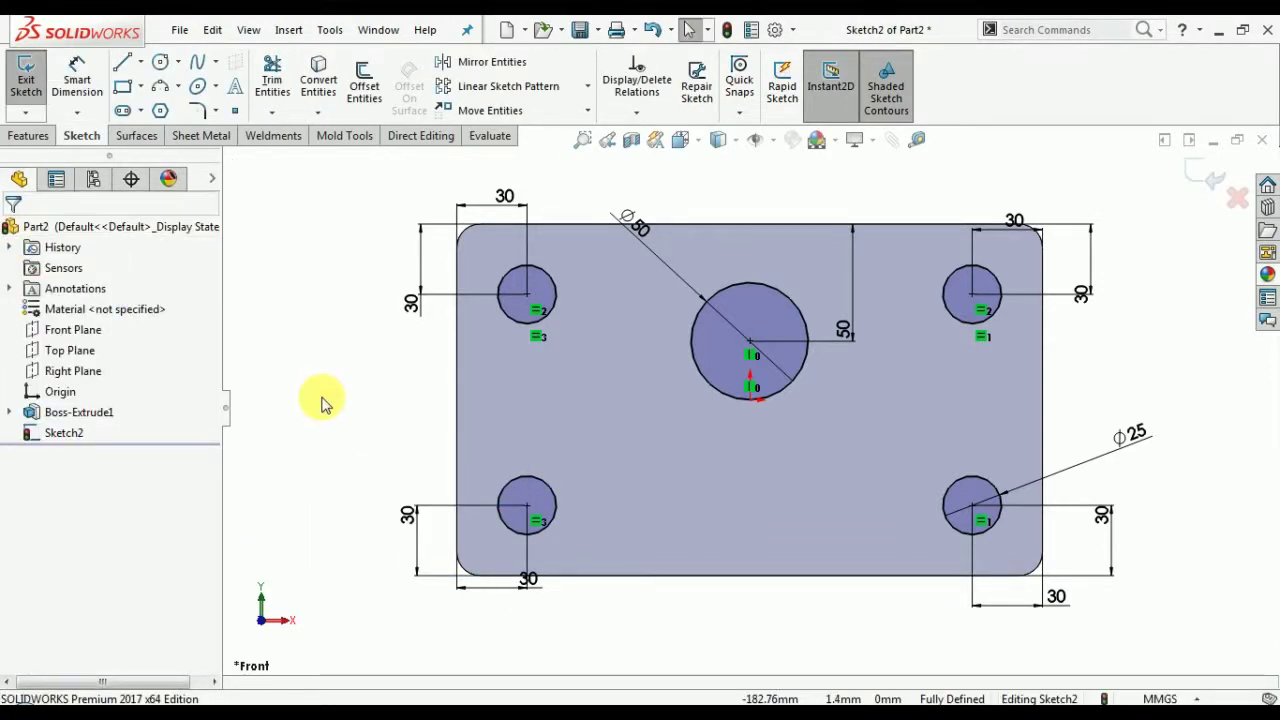
Cut the 50 mm circle and the four corner circles out of the plate with a Through All extruded cut.
click(29, 136)
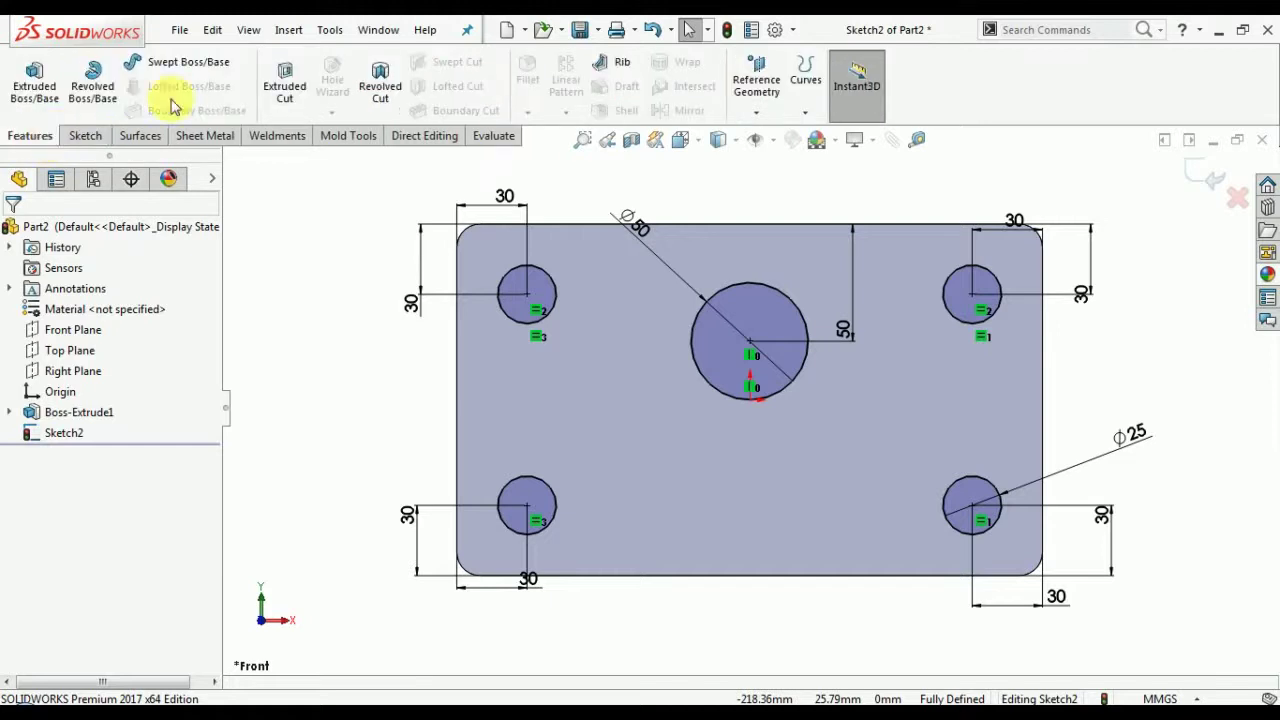
click(280, 90)
click(55, 345)
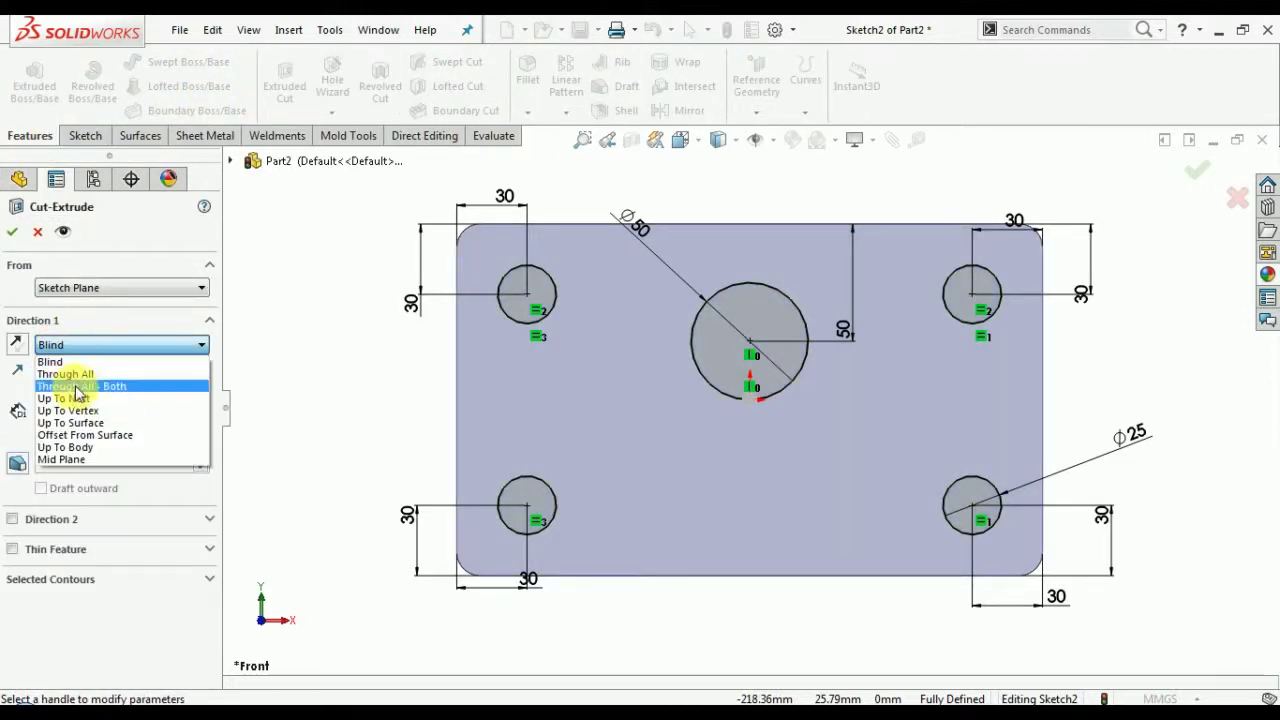
click(78, 366)
click(12, 231)
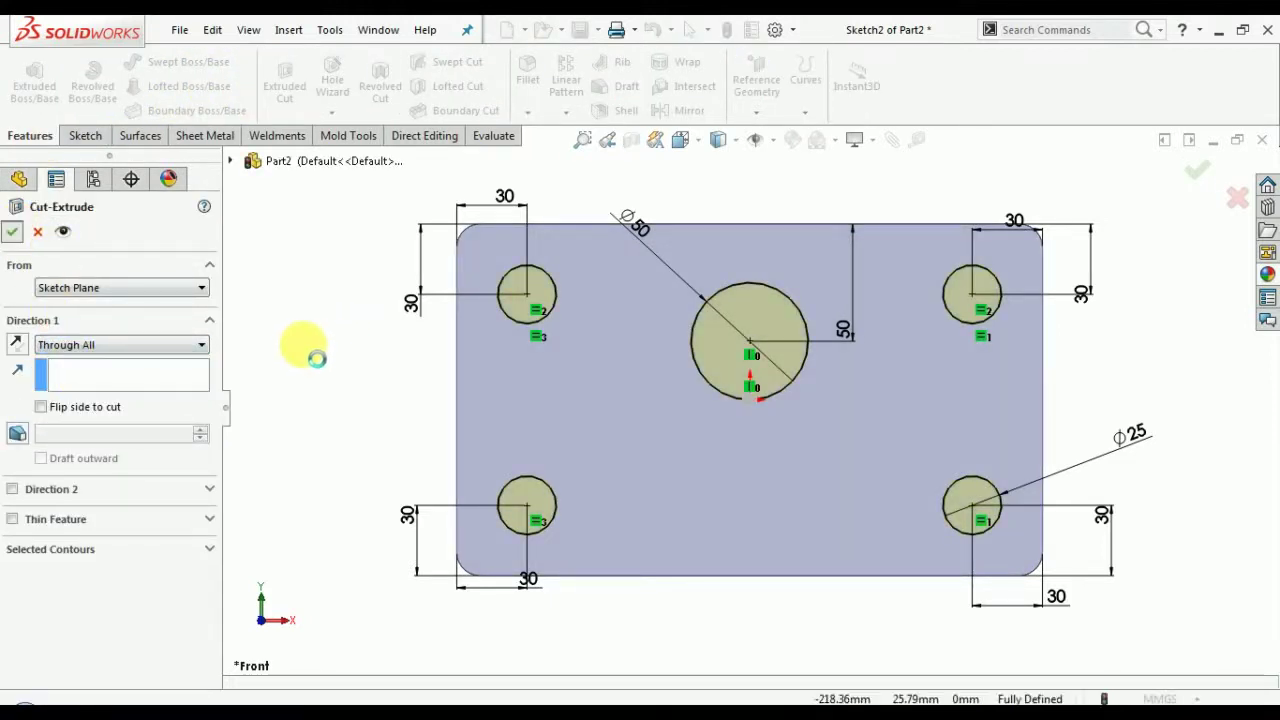
Give the whole plate part a light pink-violet appearance from the standard colour swatches.
mouse_move(320, 351)
middle_down()
mouse_move(523, 363)
mouse_move(752, 178)
middle_up()
right_click(740, 440)
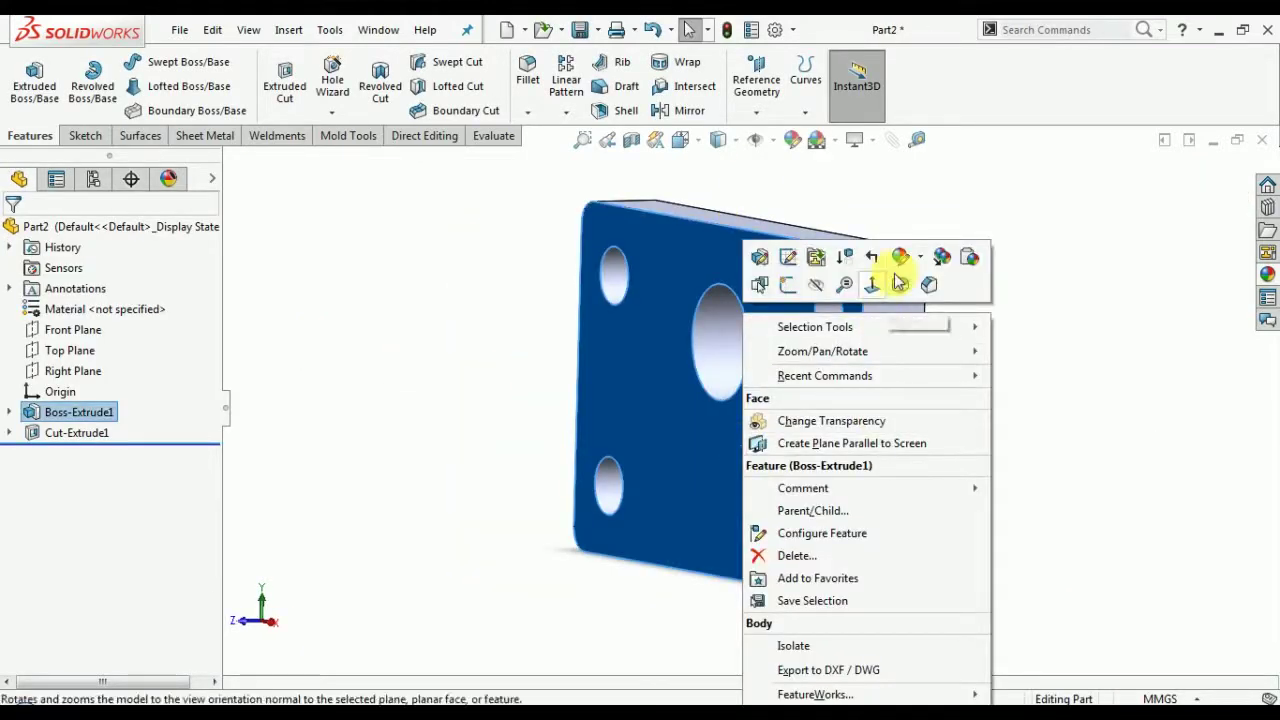
click(922, 260)
click(940, 363)
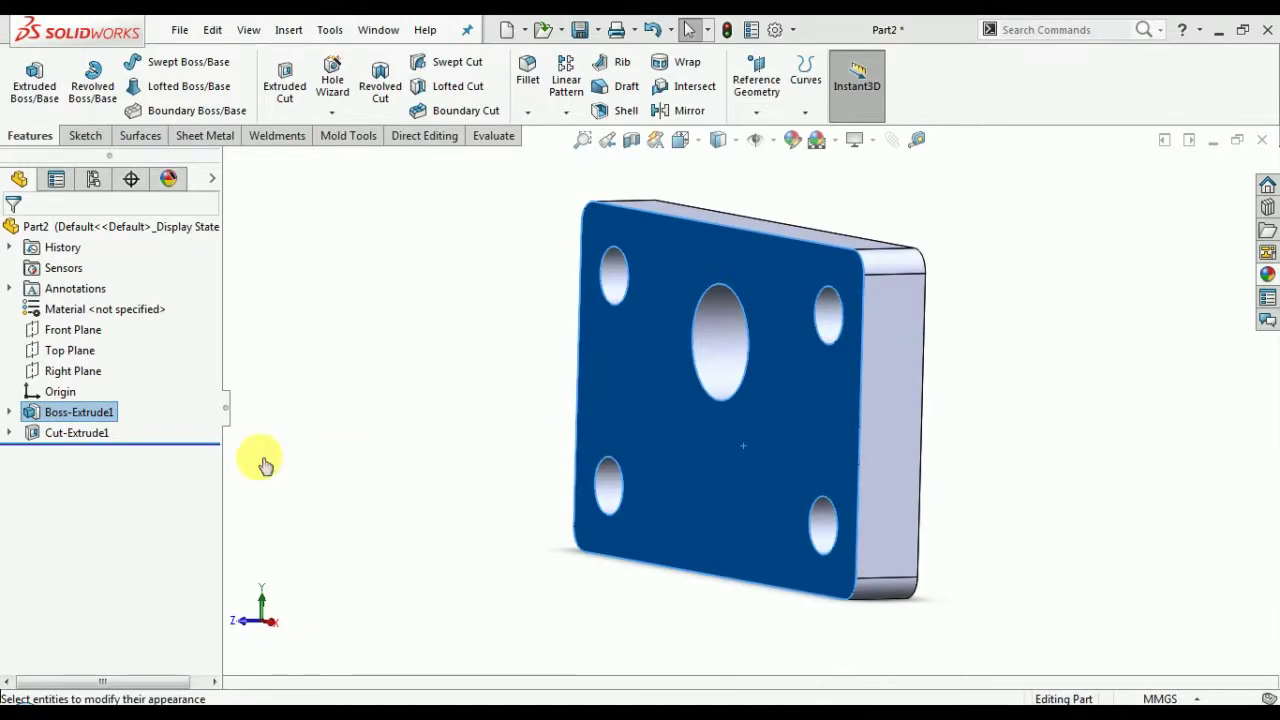
click(101, 600)
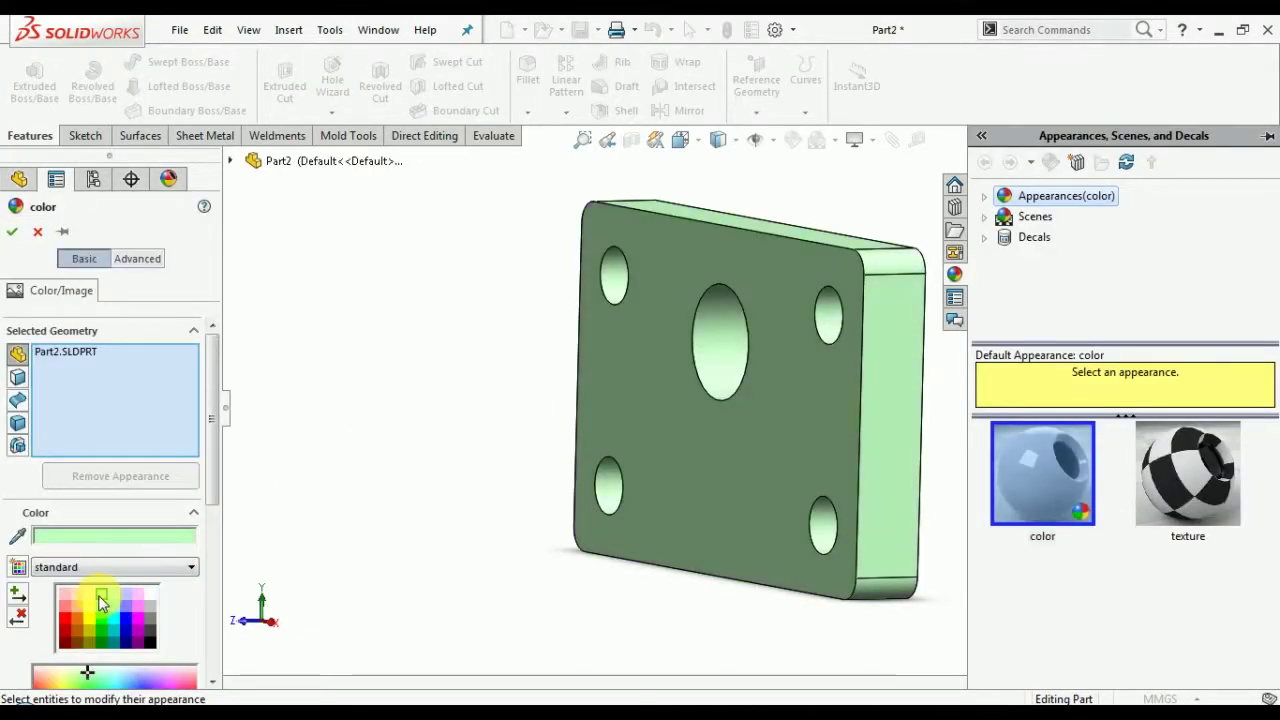
click(93, 599)
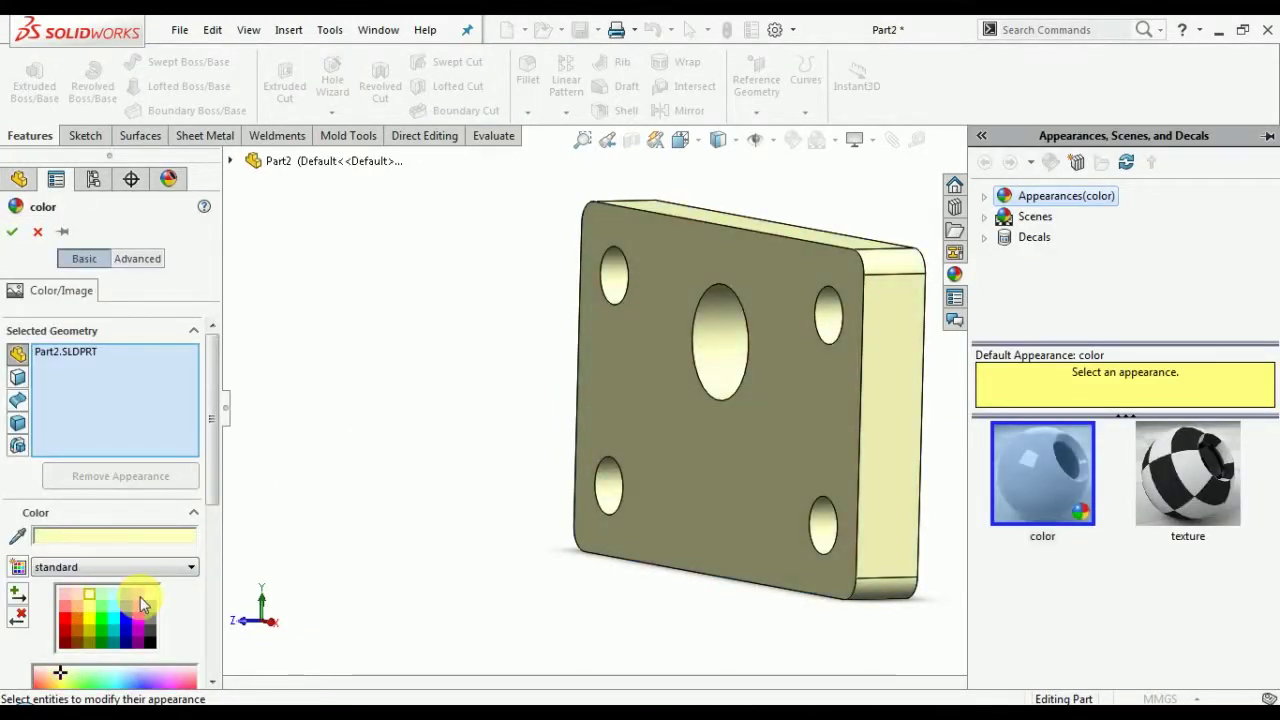
click(139, 597)
click(12, 231)
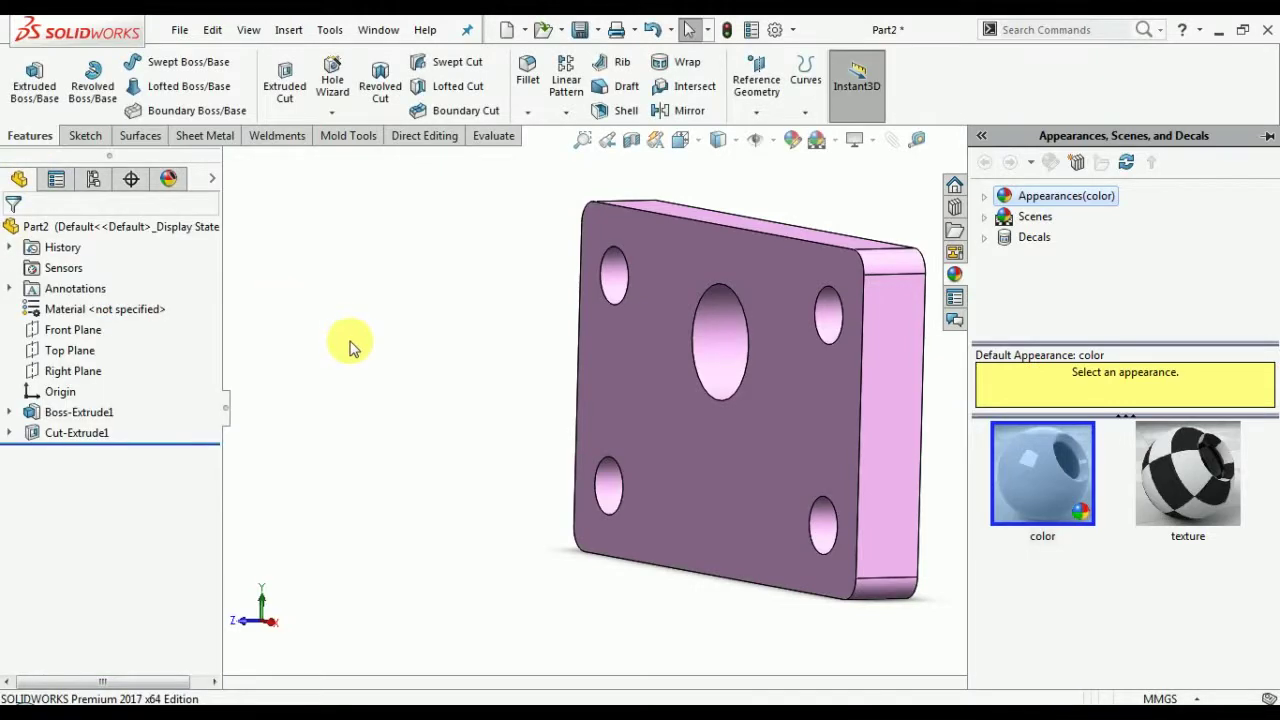
Save the part as "botam plate" in the same folder as the top plate.
middle_drag(590, 398, 548, 95)
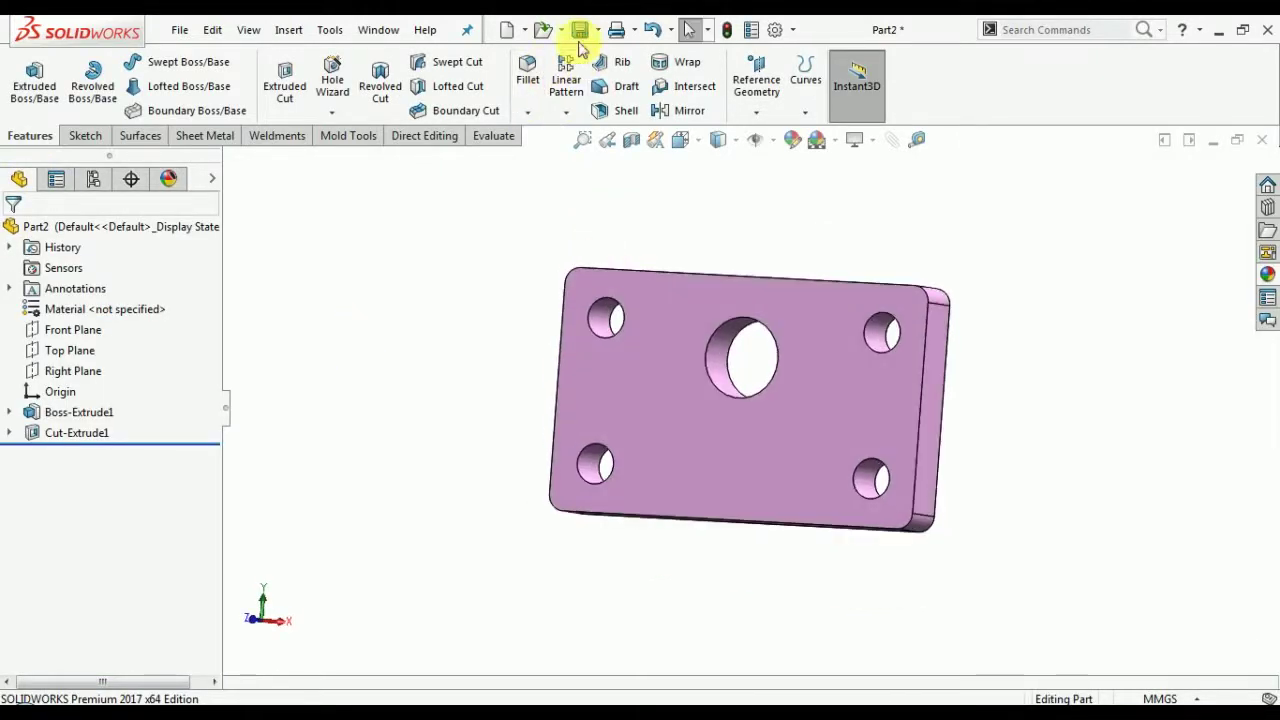
key(ctrl+s)
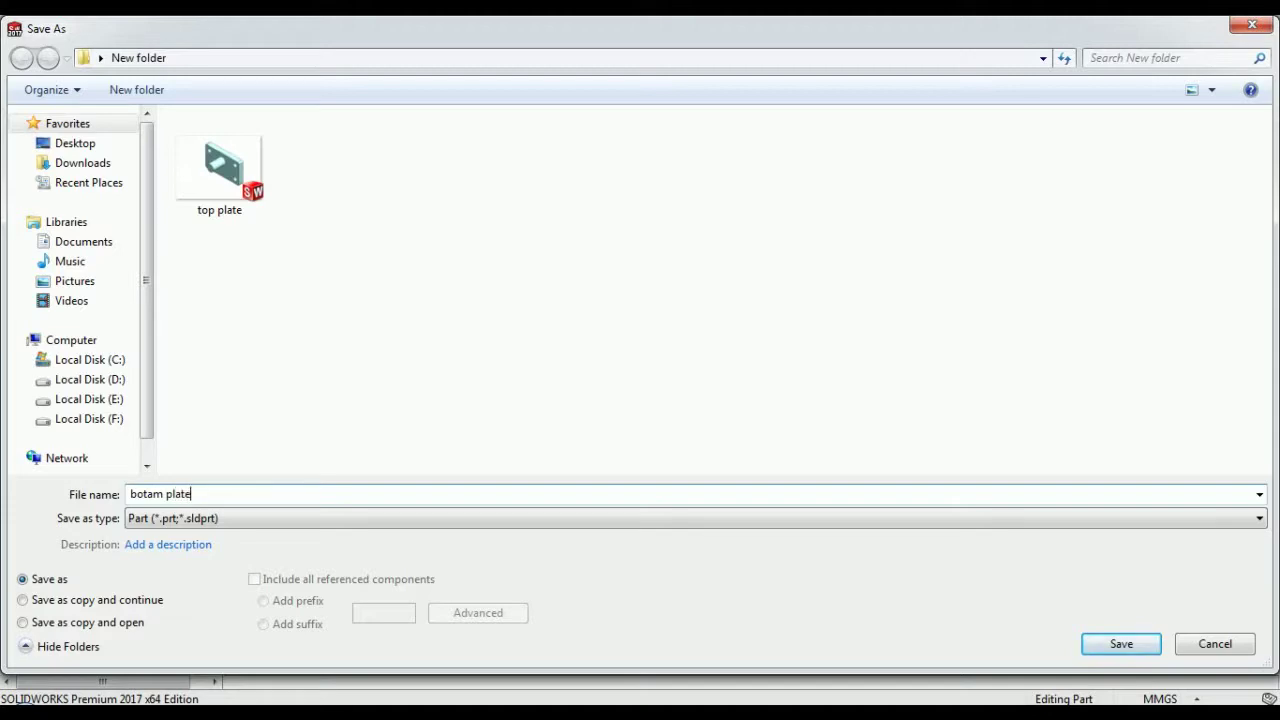
key(Return)
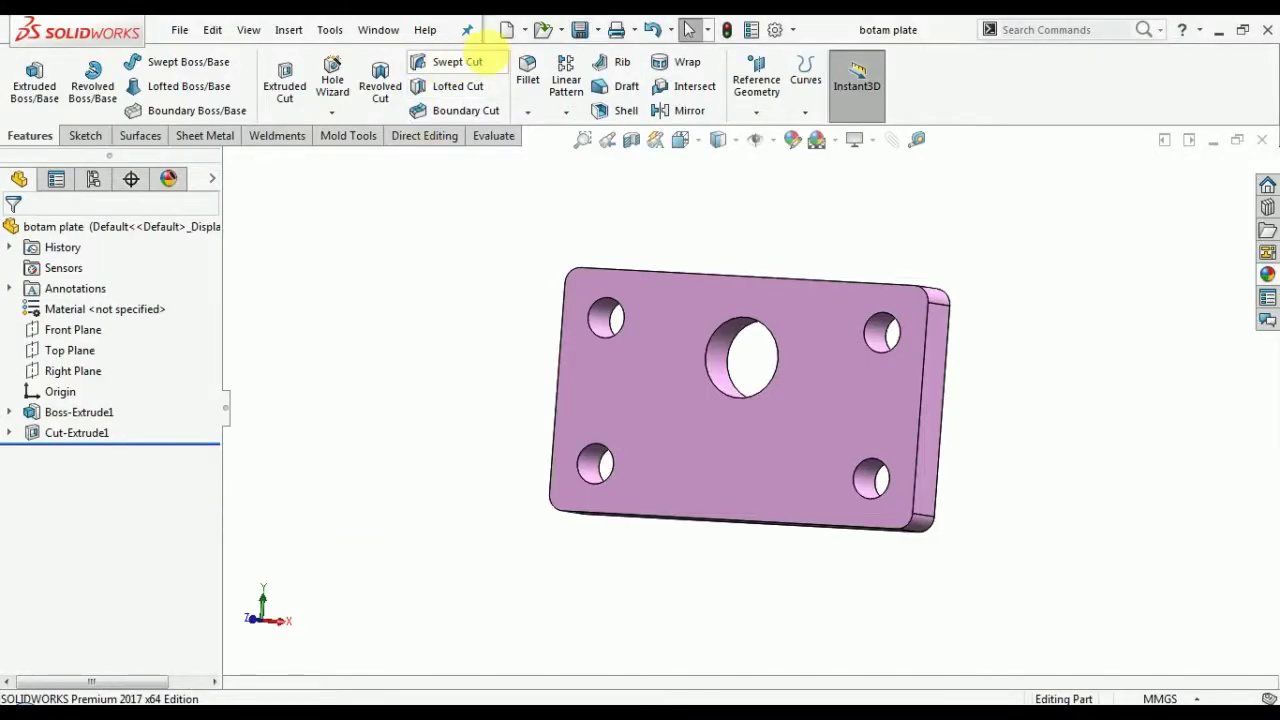
Create a new part document and start a sketch on the Front Plane.
click(496, 40)
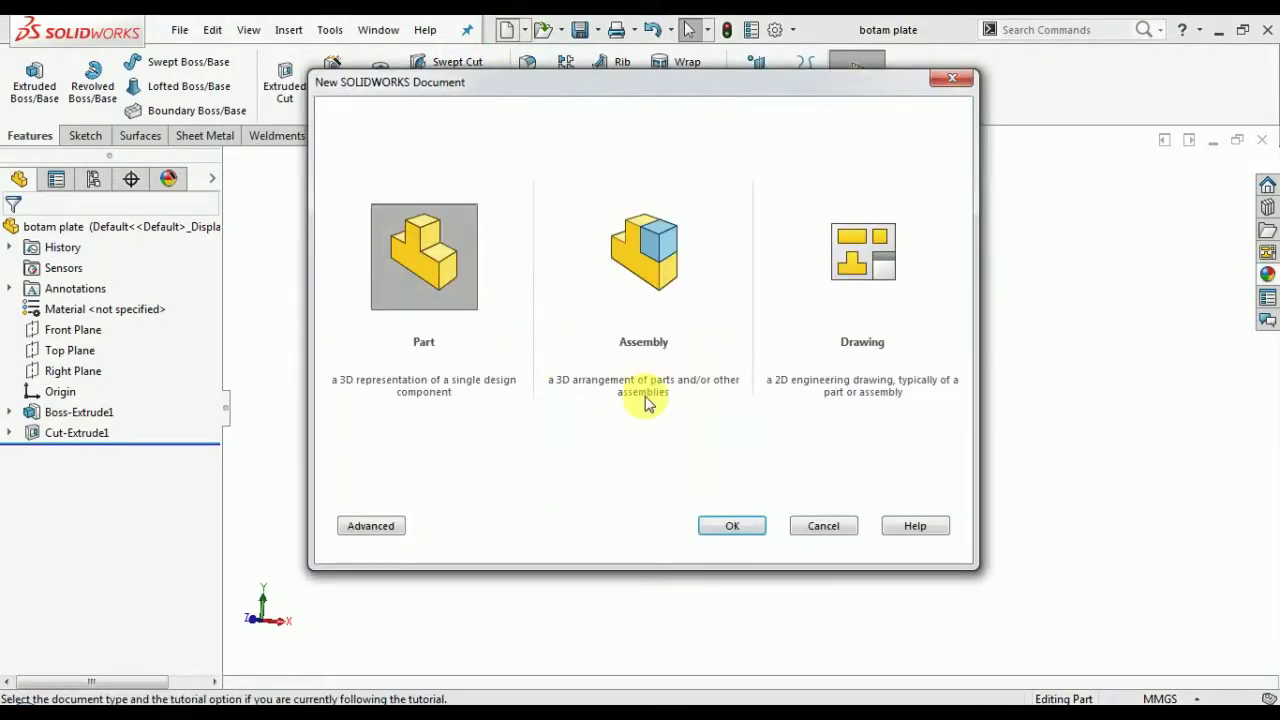
click(750, 538)
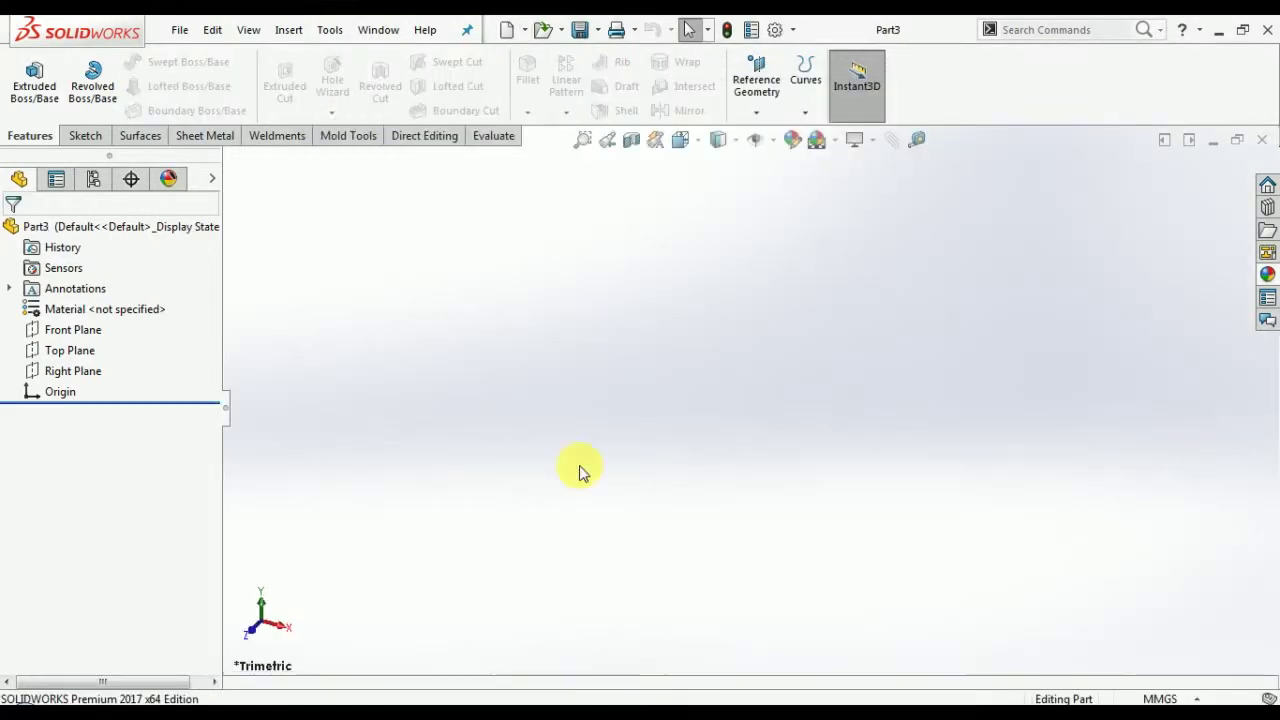
click(86, 136)
click(22, 78)
click(614, 266)
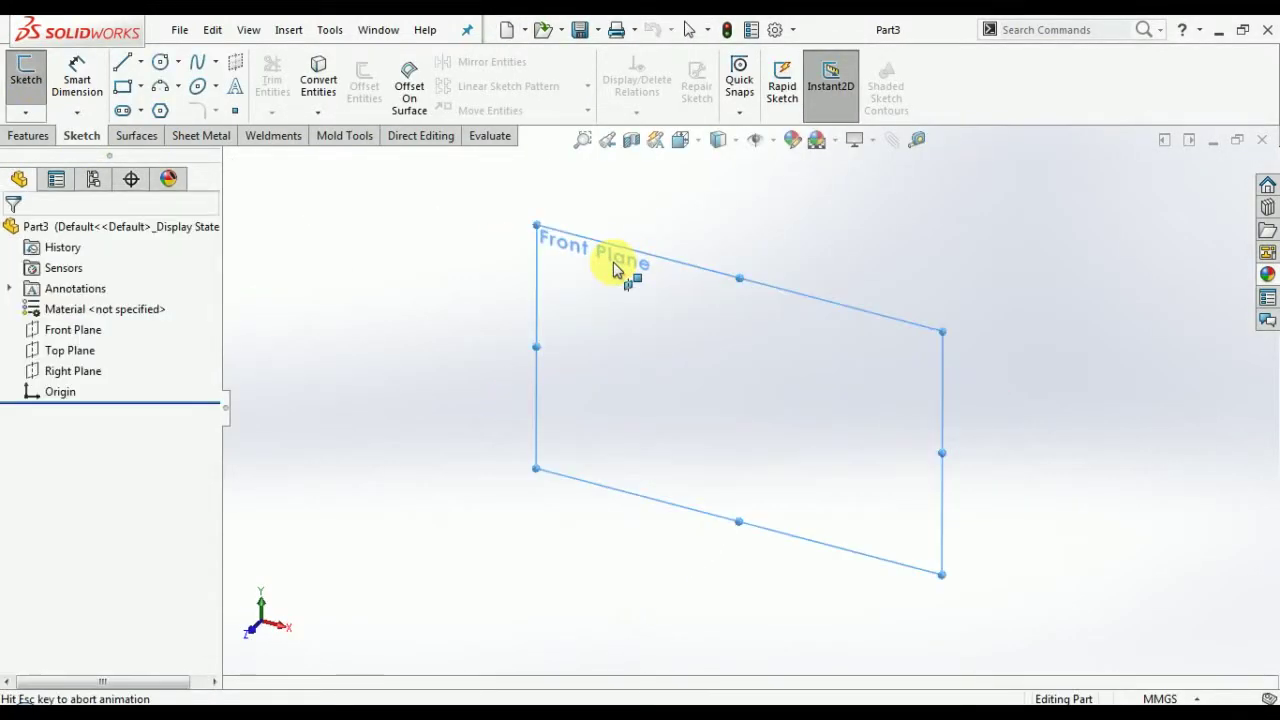
Sketch two concentric circles centred on the origin, the outer one about 68 mm in diameter.
click(160, 62)
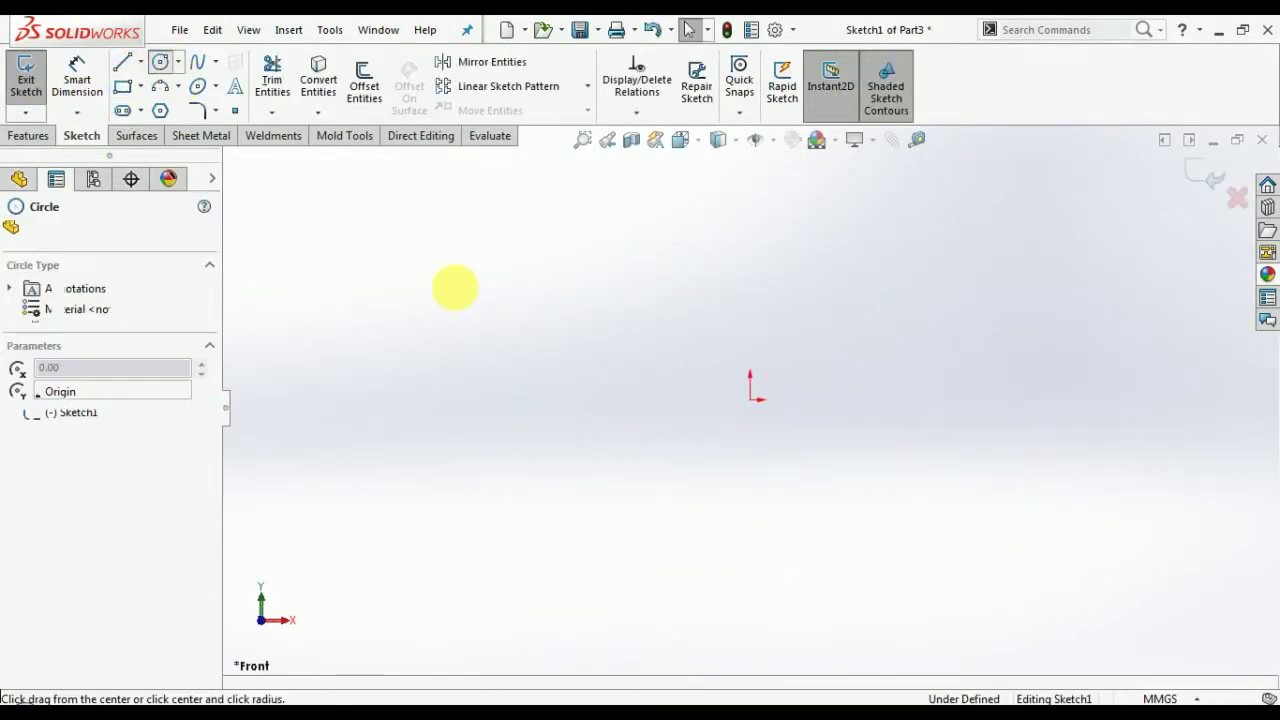
click(750, 400)
click(791, 503)
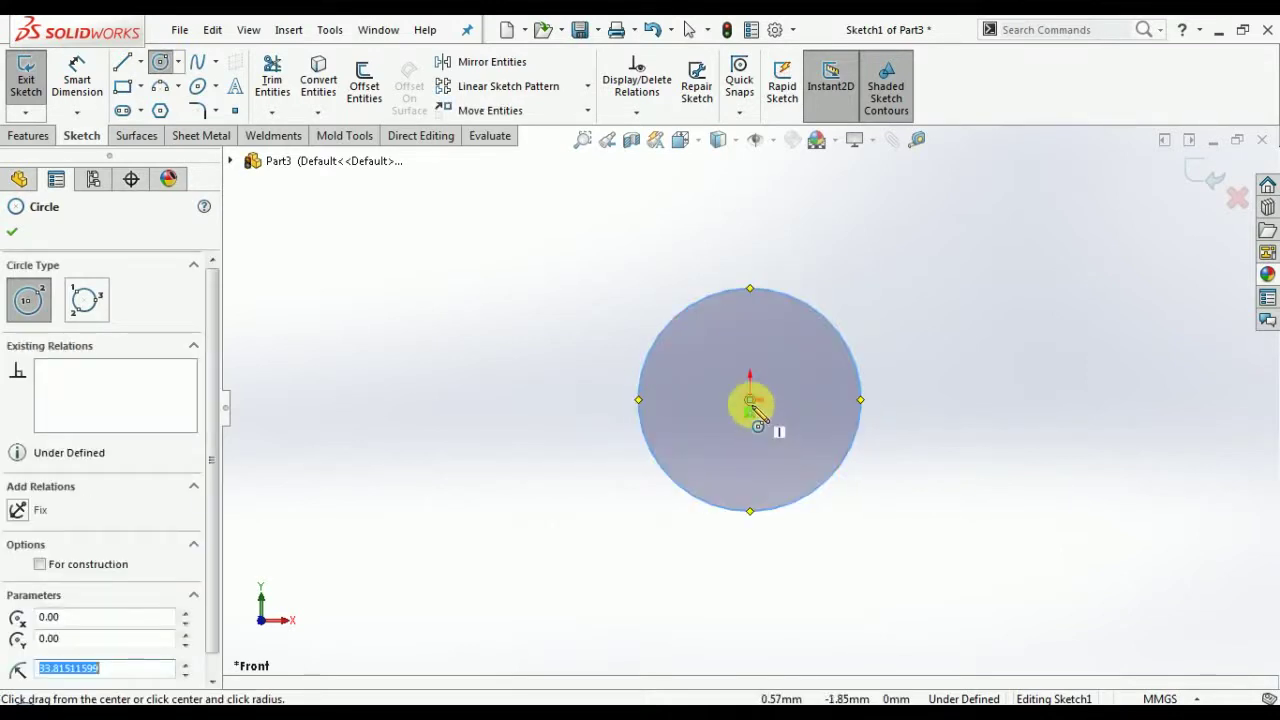
click(780, 457)
Dimension the outer circle's diameter to 40 mm.
click(84, 84)
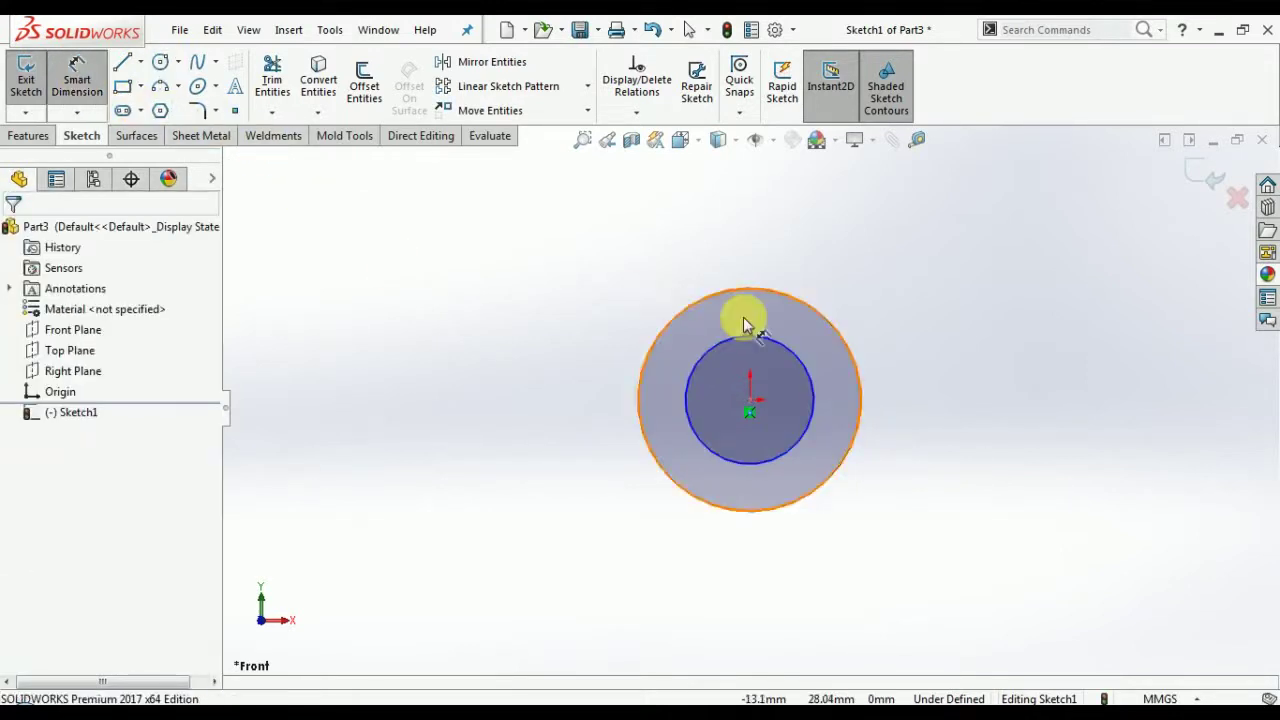
click(821, 313)
click(893, 283)
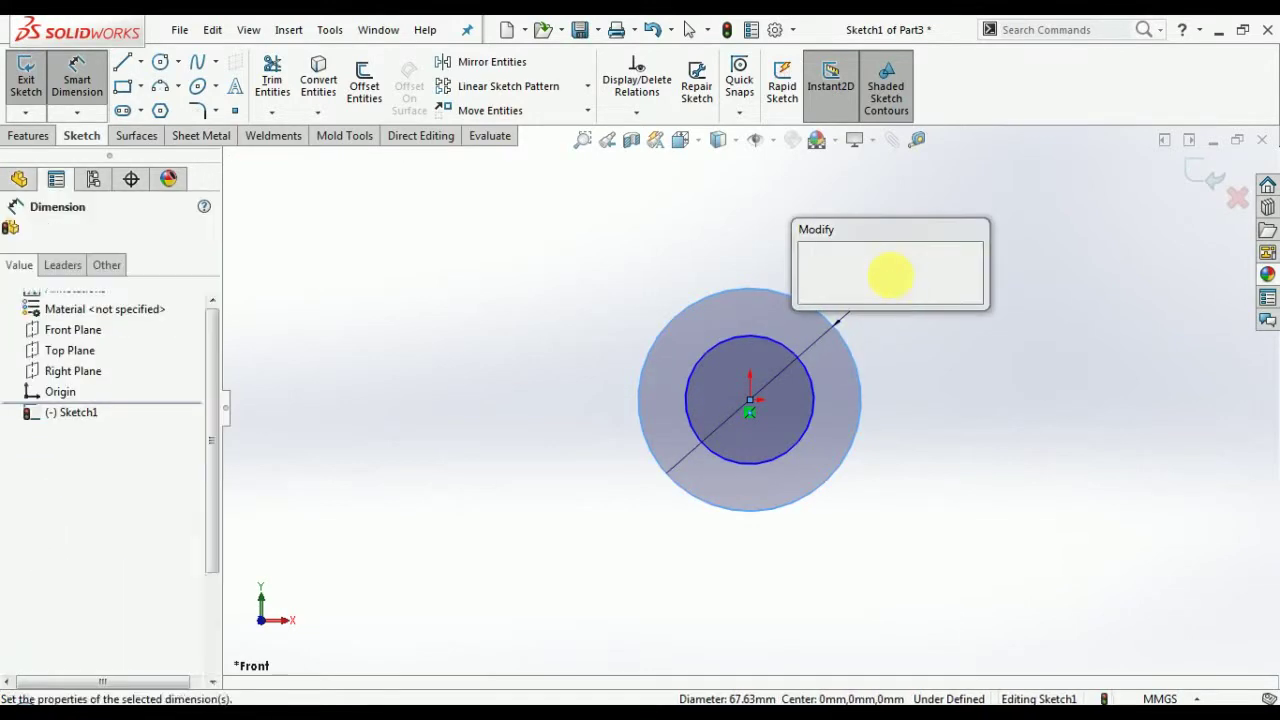
text(40)
key(Return)
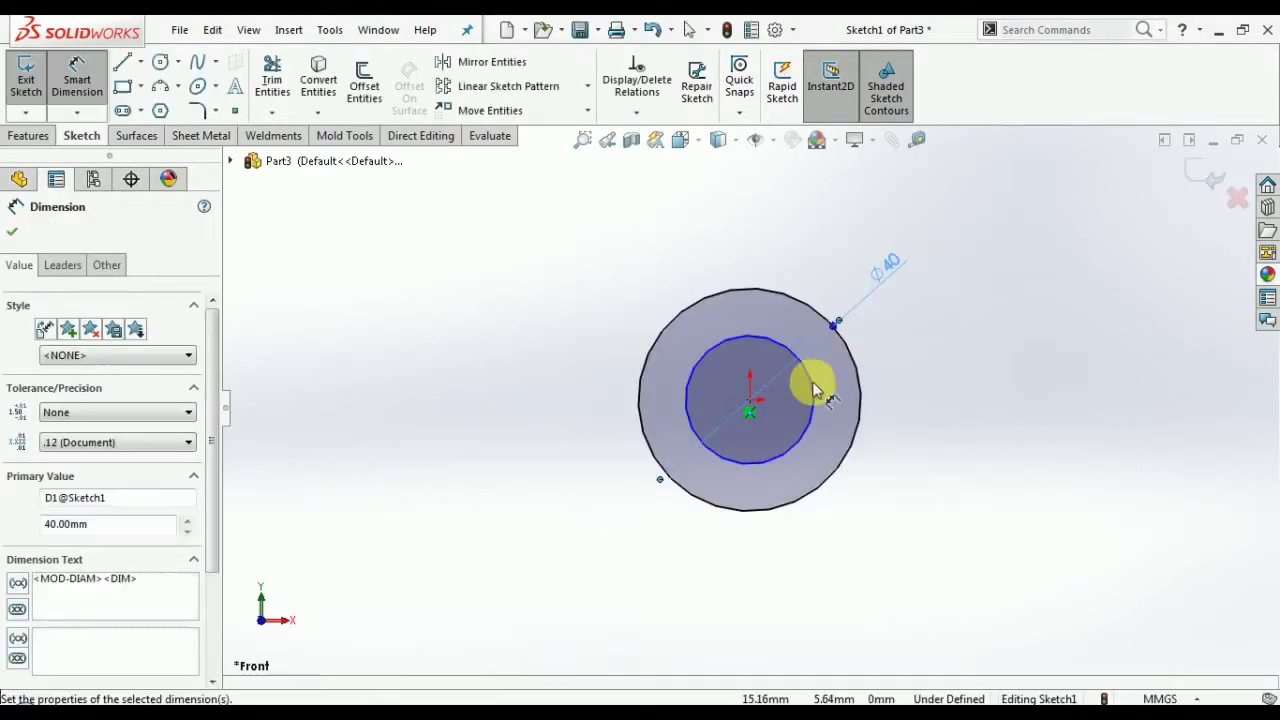
Dimension the inner circle's diameter to 25 mm.
click(814, 381)
click(937, 343)
text(25)
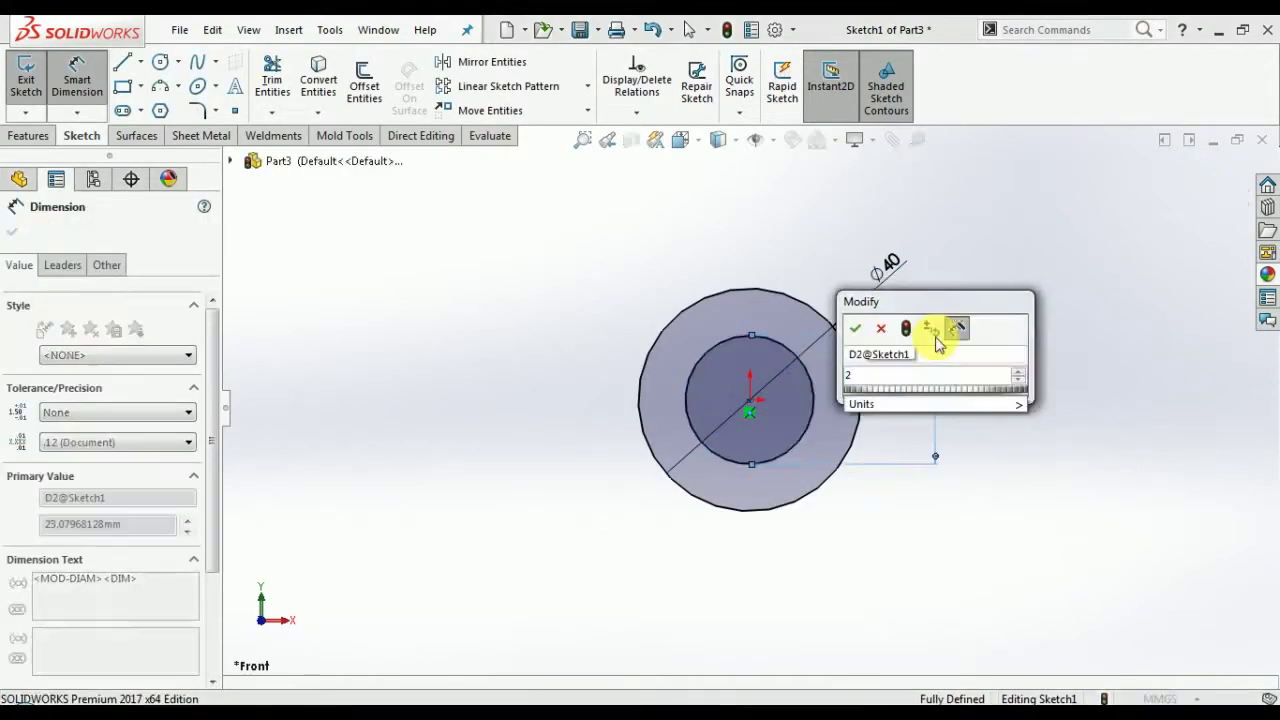
key(Return)
click(12, 231)
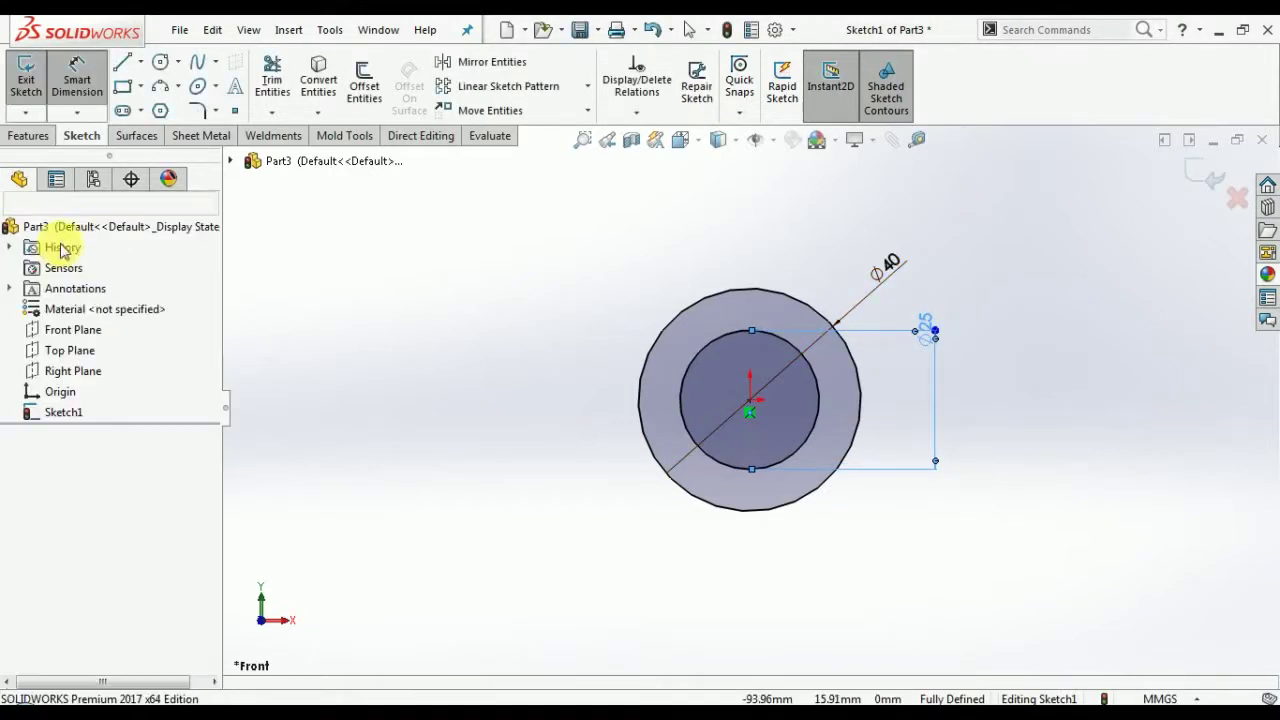
Extrude the ring profile as a boss 60 mm deep with the Mid Plane end condition.
click(16, 137)
click(34, 82)
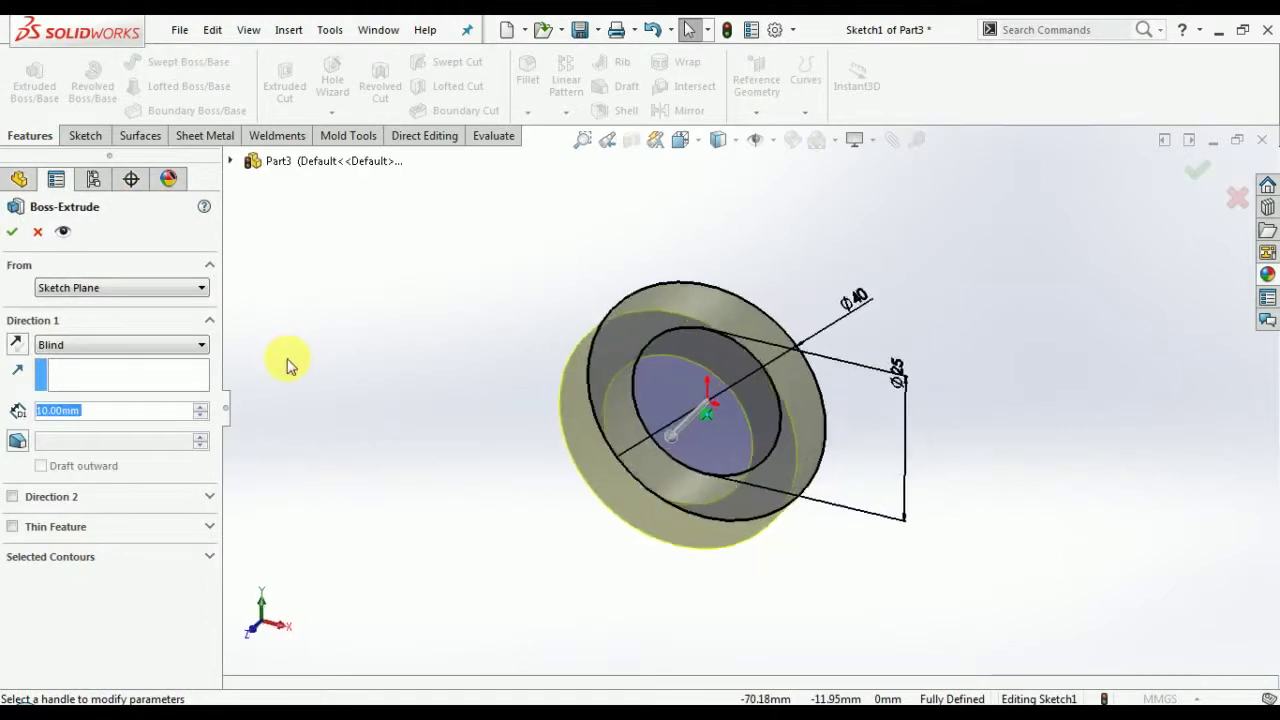
click(78, 424)
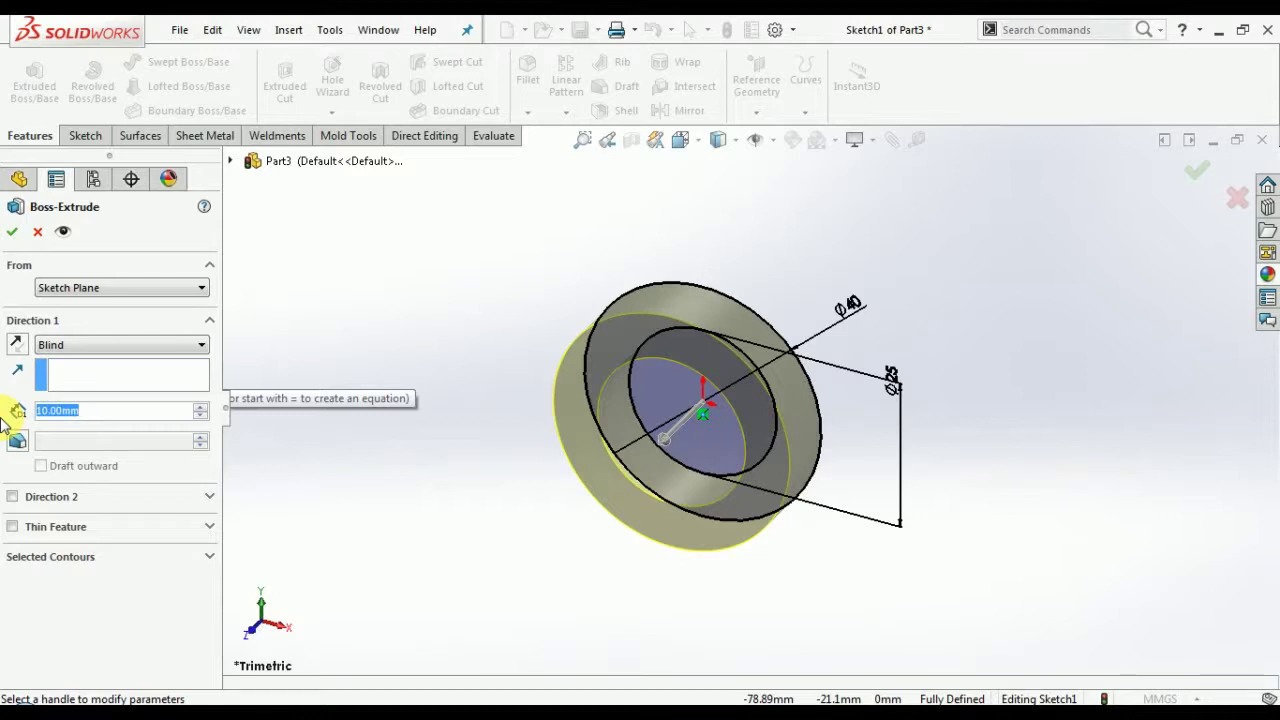
click(67, 344)
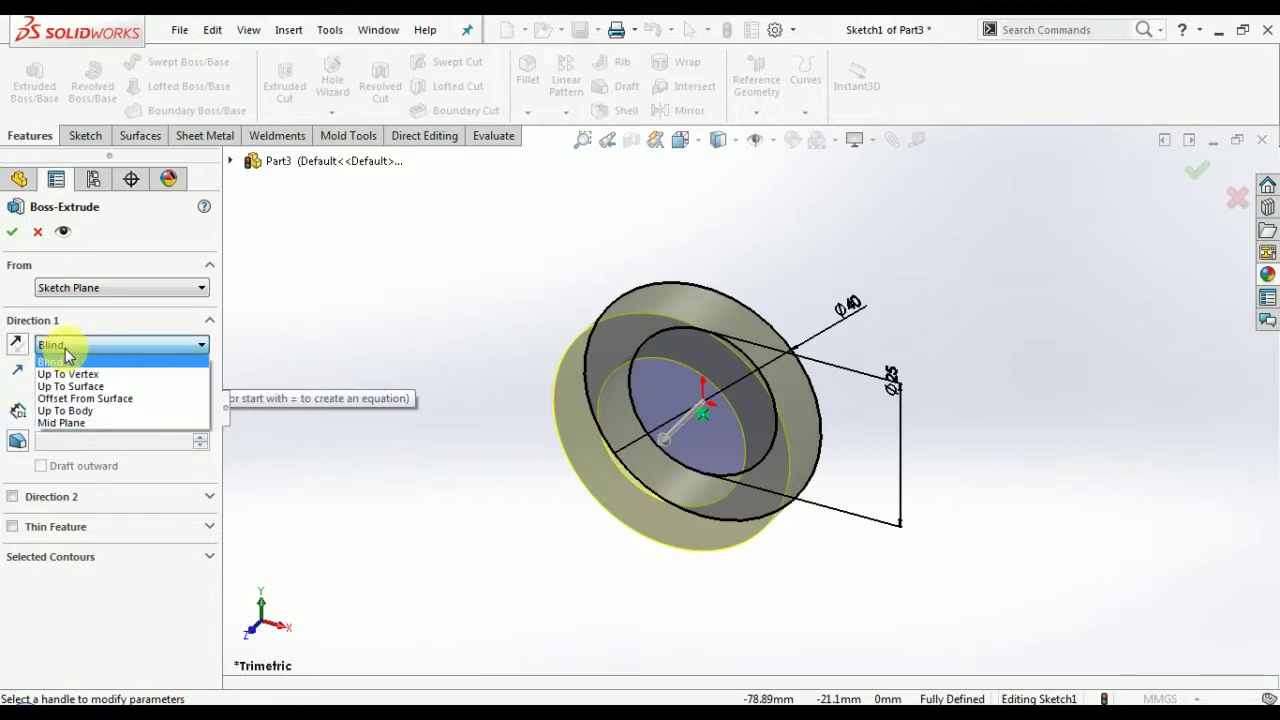
click(77, 424)
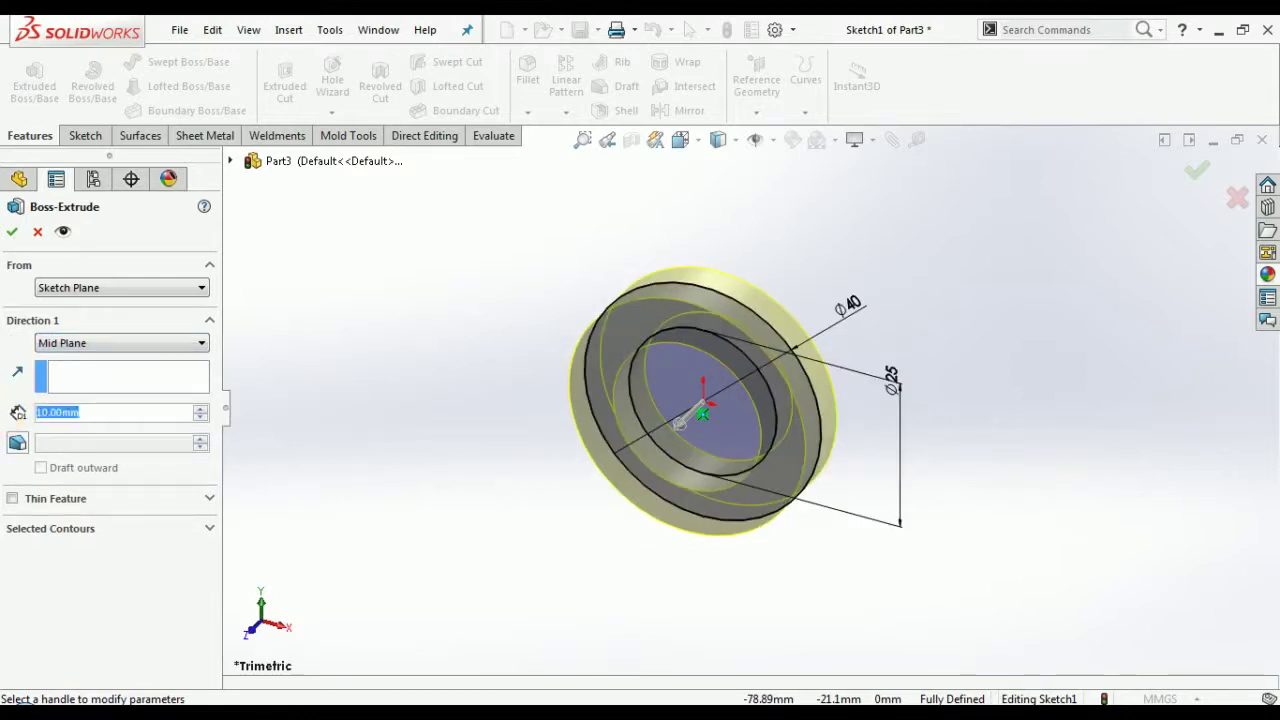
text(60)
key(Return)
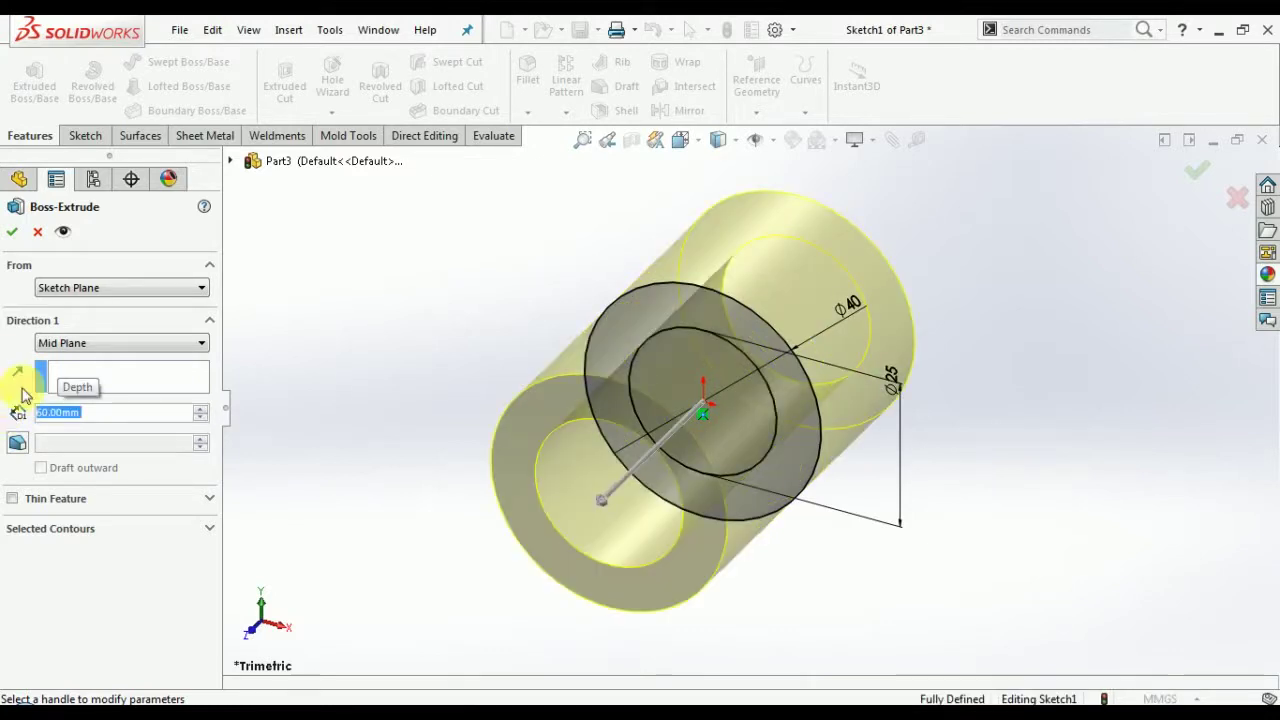
click(13, 232)
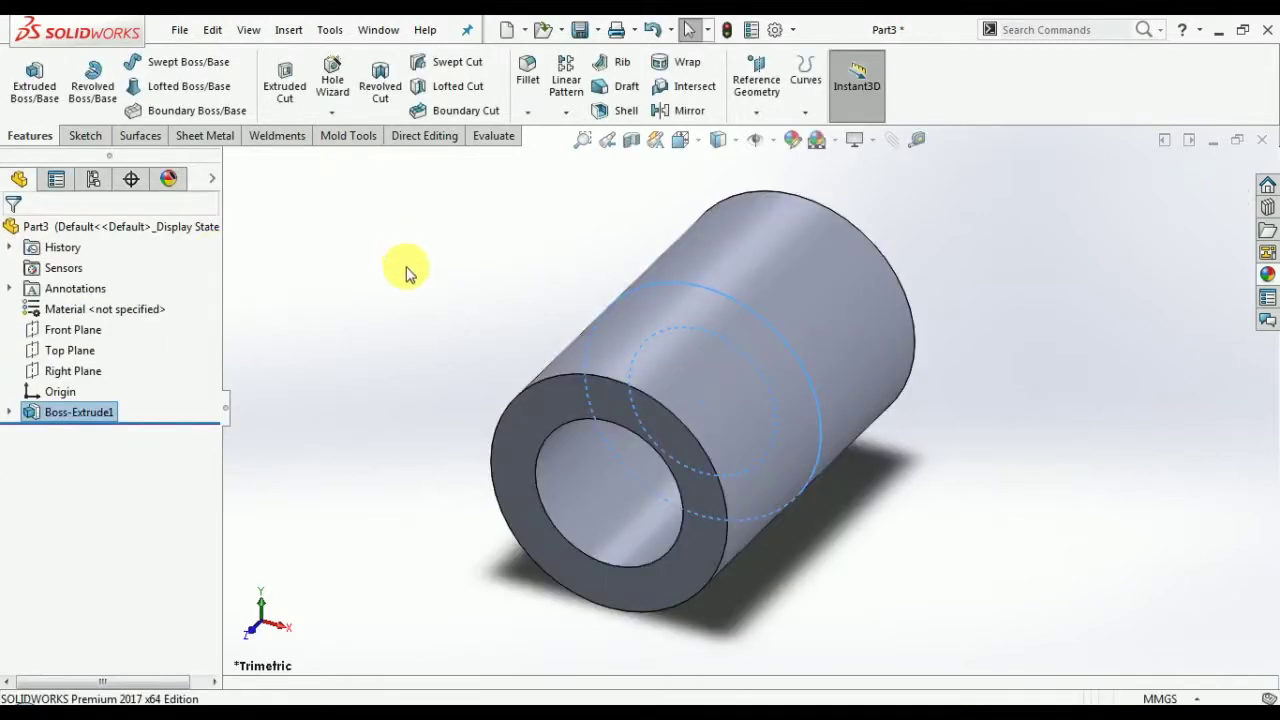
click(382, 287)
mouse_move(697, 423)
middle_down()
mouse_move(643, 357)
mouse_move(671, 400)
middle_up()
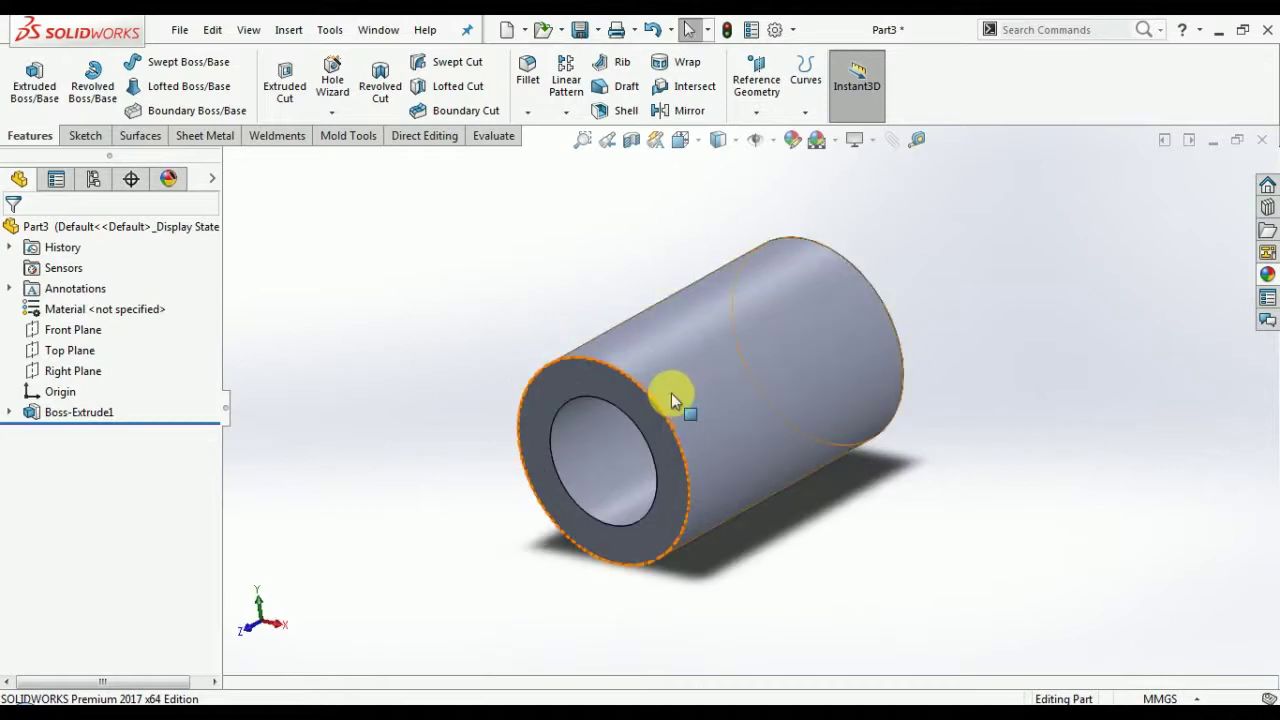
click(530, 68)
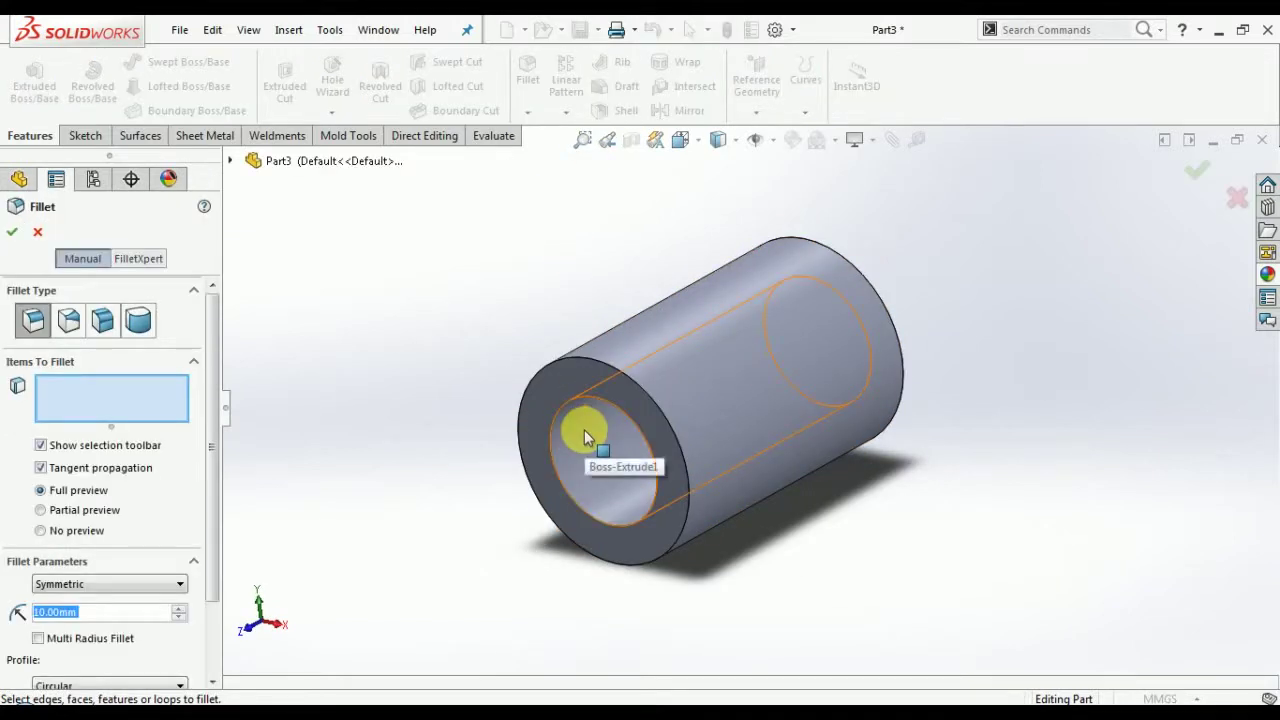
scroll(210, 460, down, 2)
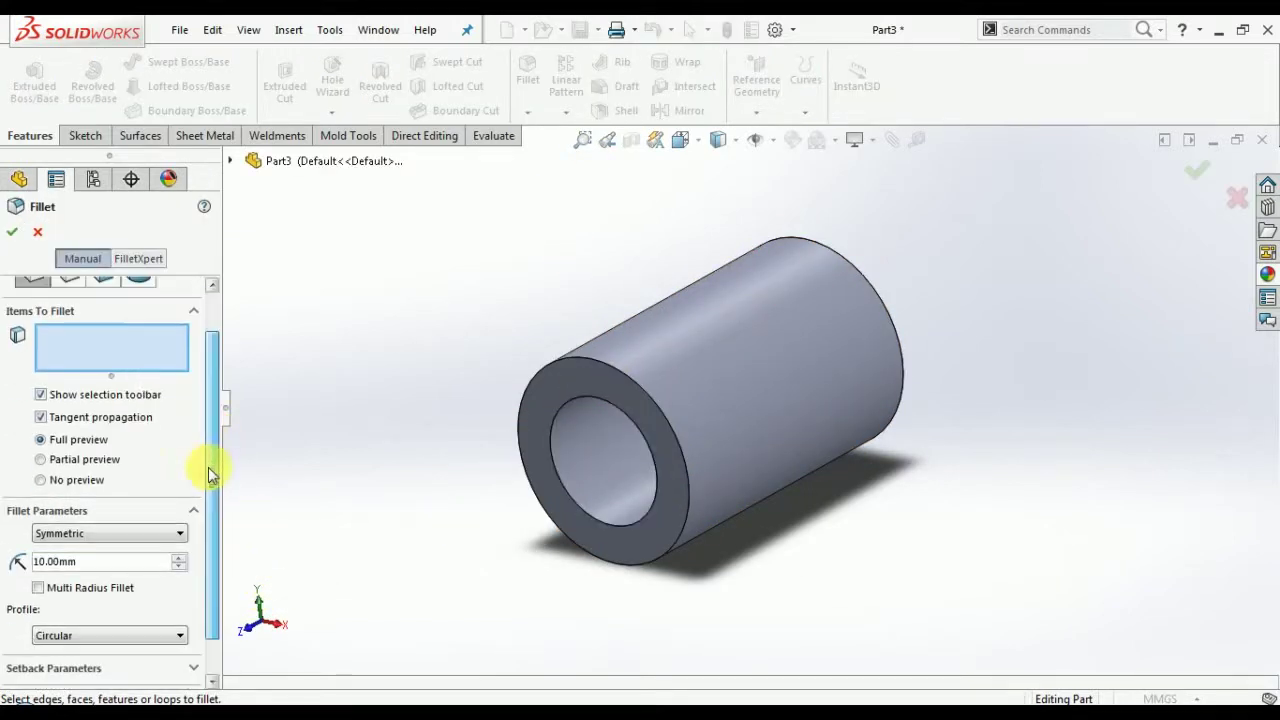
click(37, 232)
Chamfer the outer circular edges at both ends of the hollow cylinder with a 2 mm distance at 45°.
click(527, 112)
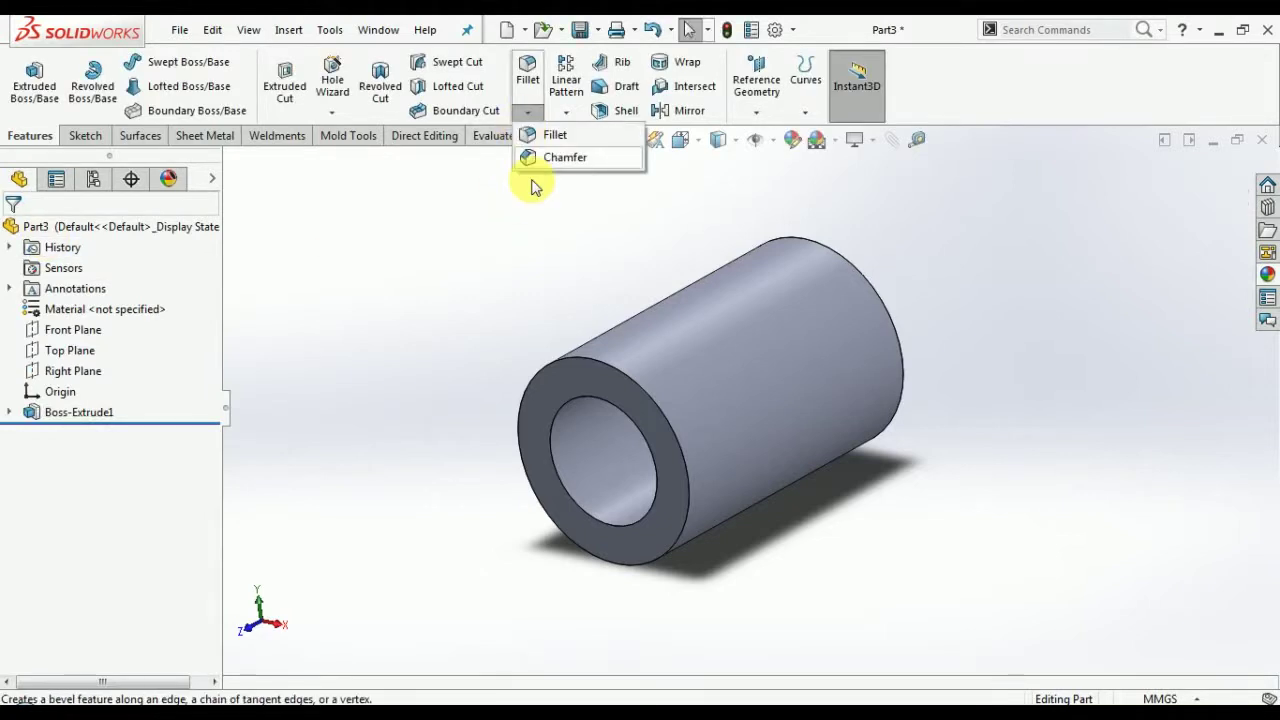
click(530, 194)
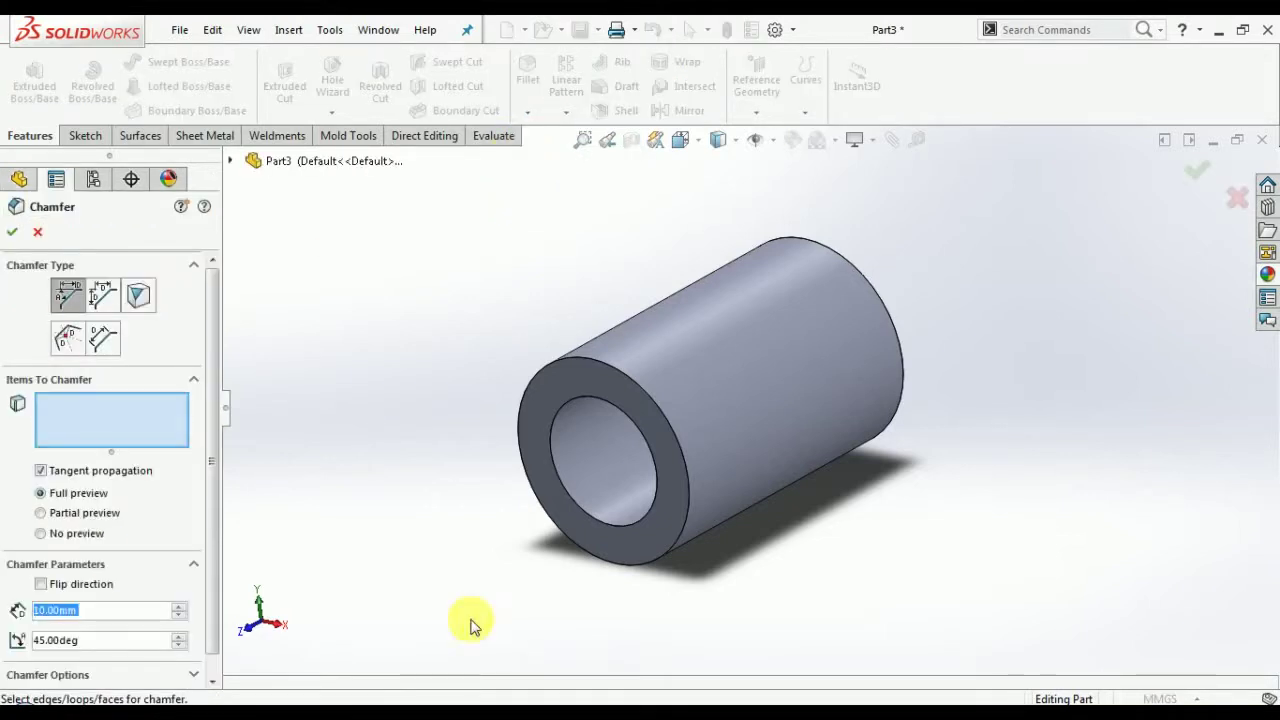
scroll(209, 351, down, 1)
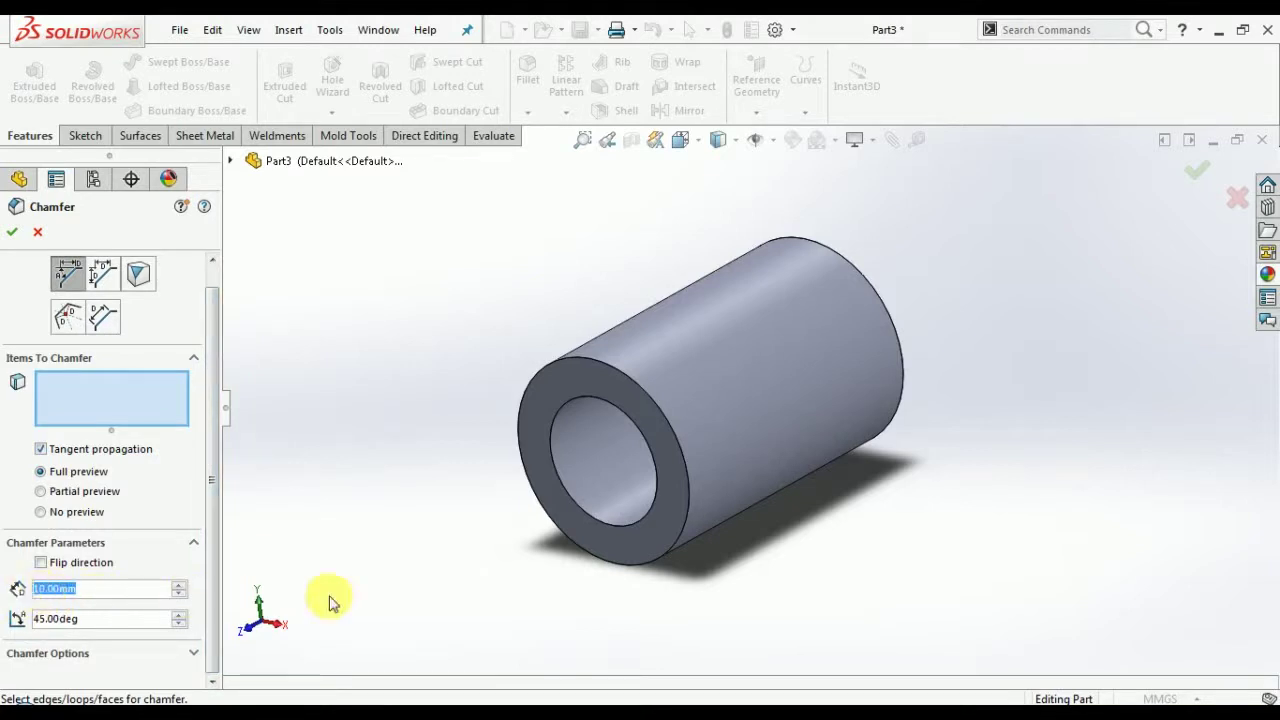
text(2)
key(Return)
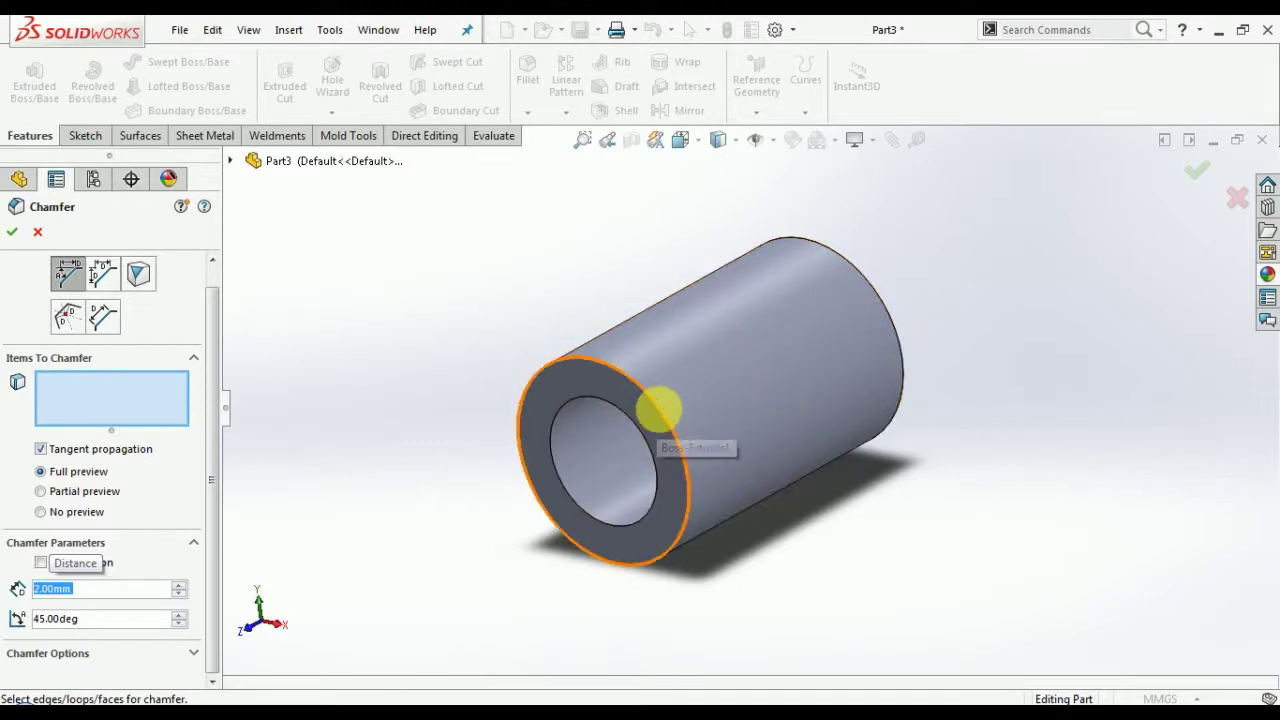
click(660, 410)
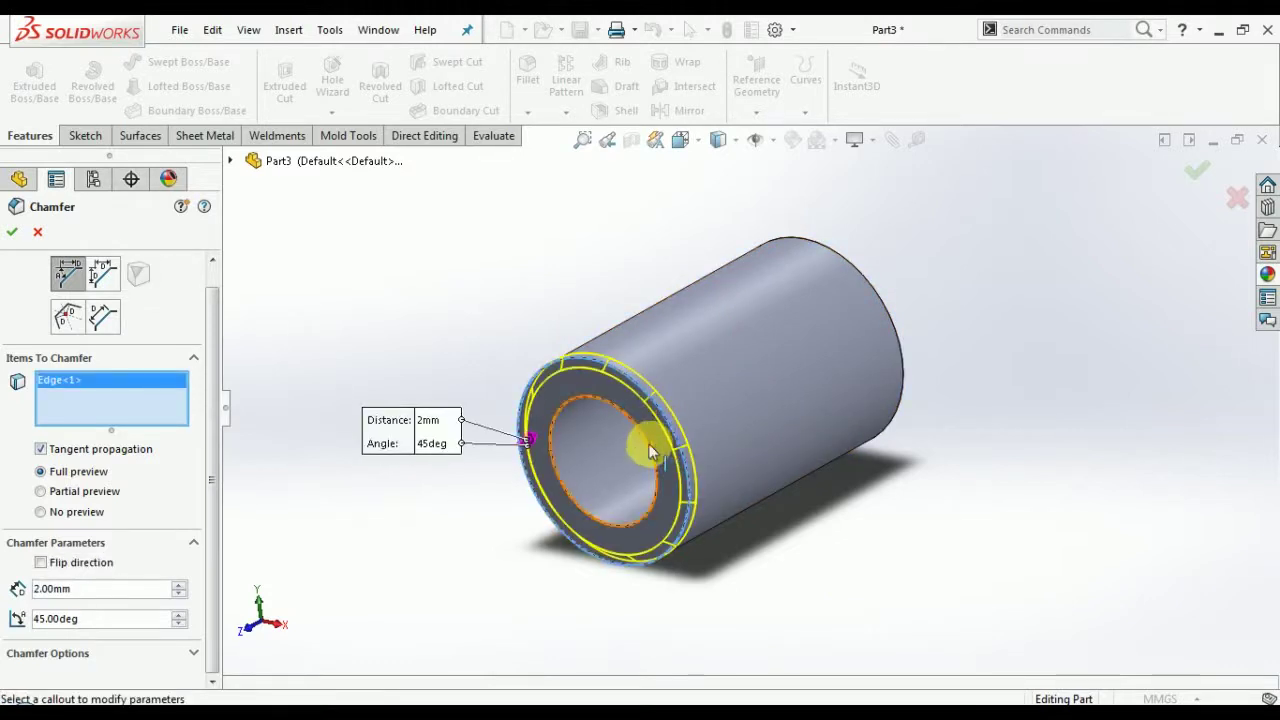
click(648, 445)
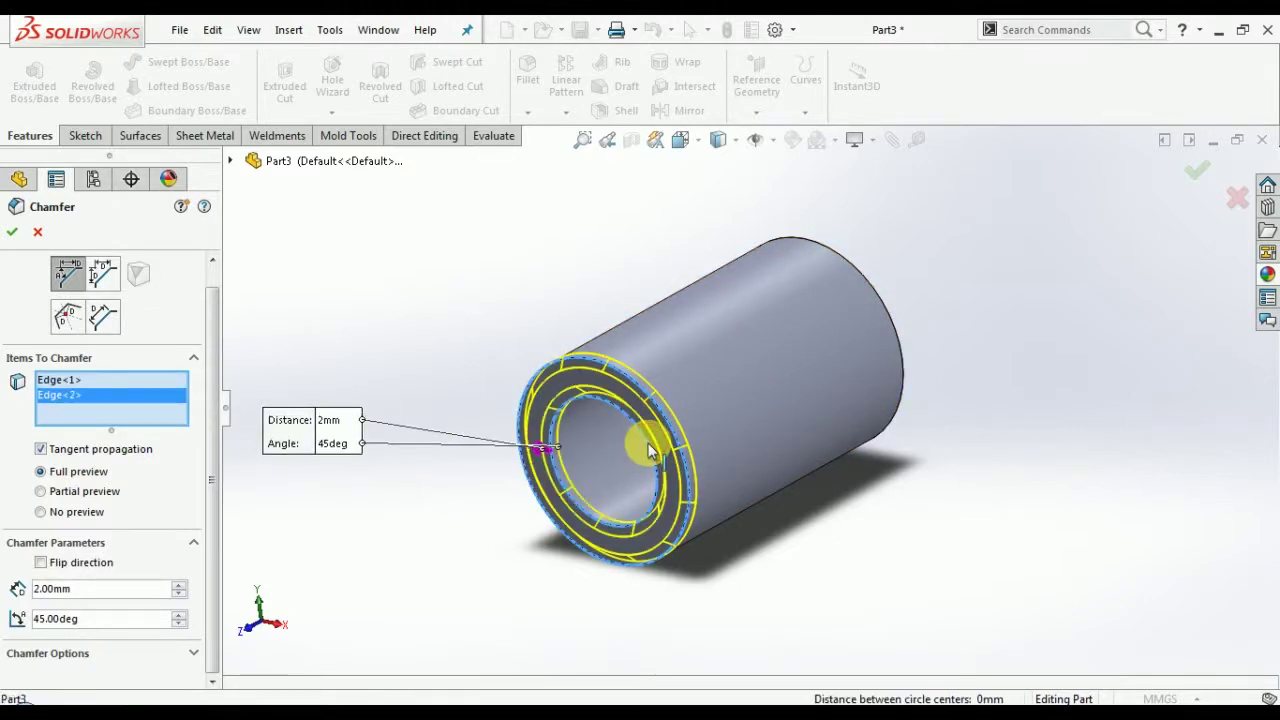
click(648, 443)
middle_drag(843, 471, 845, 445)
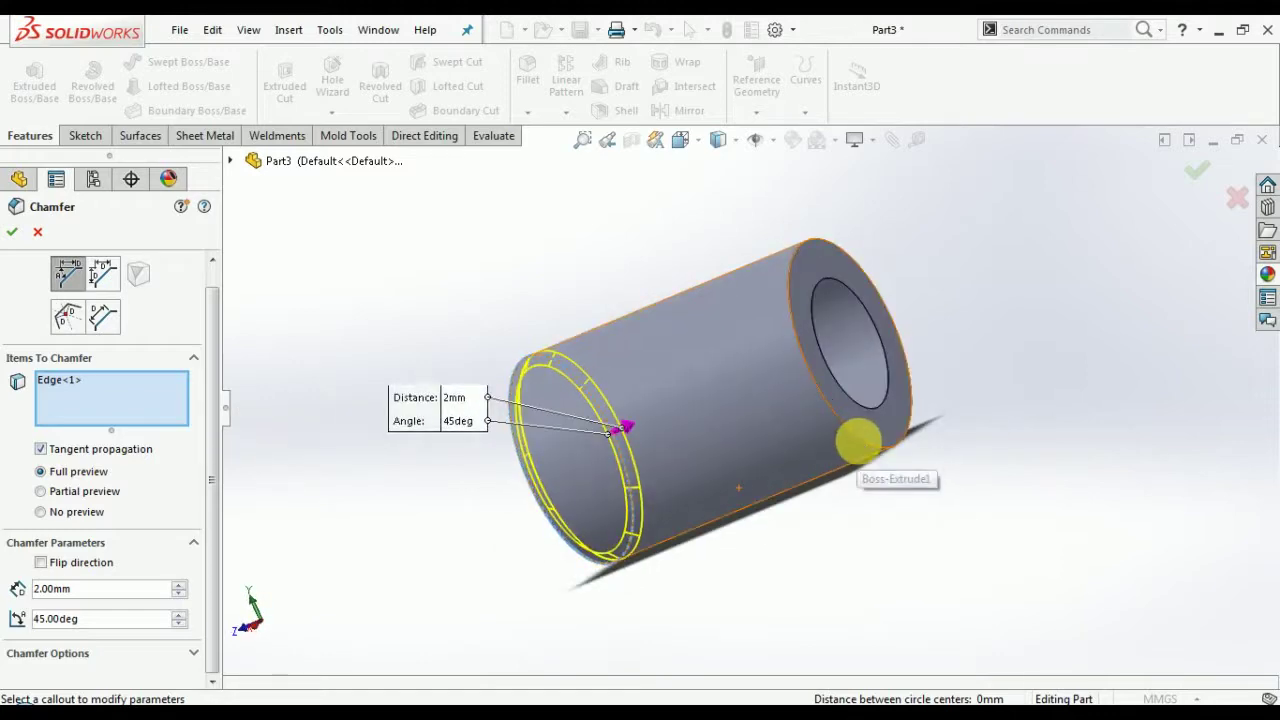
click(857, 443)
click(13, 232)
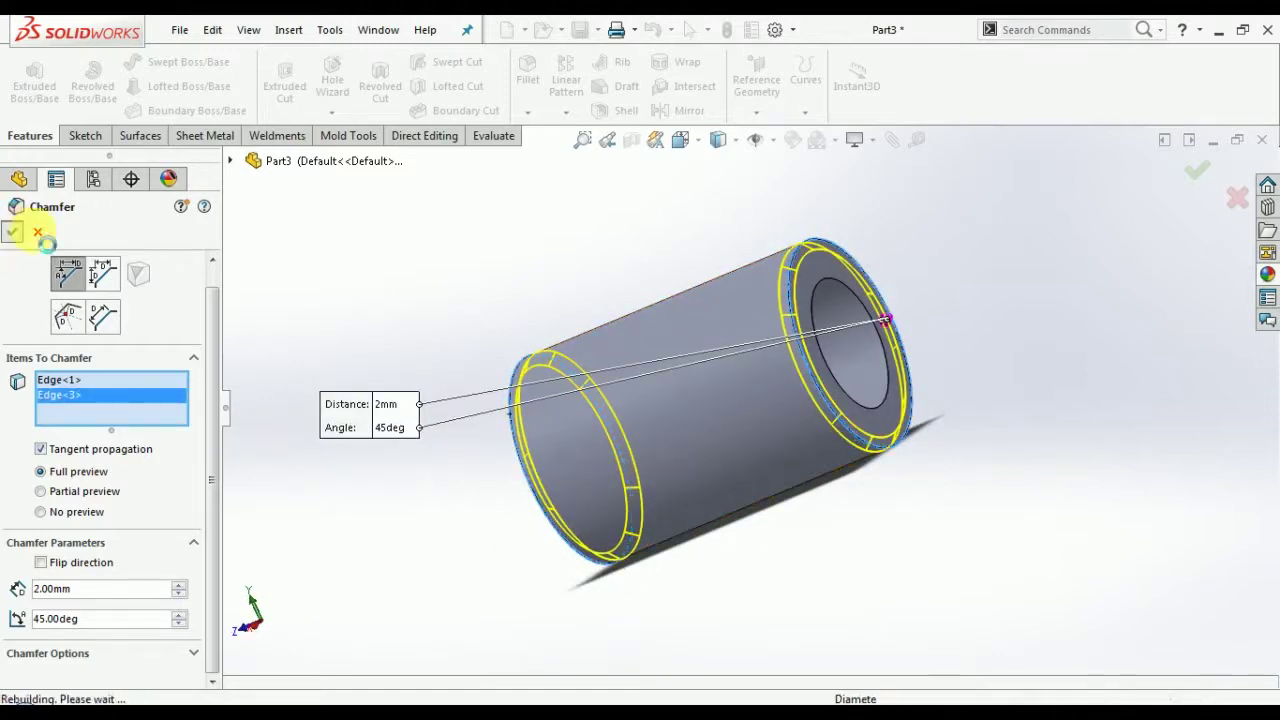
Set the scene behind the chamfered bush to Plain White.
middle_drag(652, 468, 592, 420)
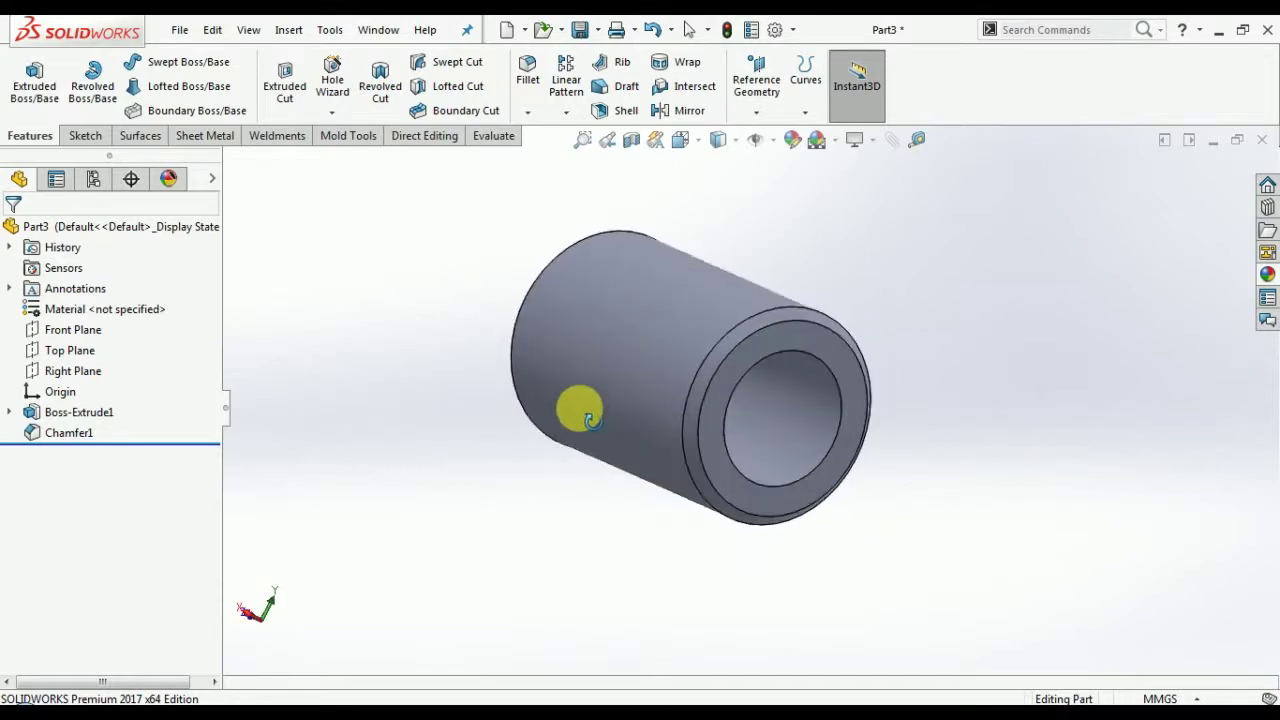
click(840, 145)
click(838, 192)
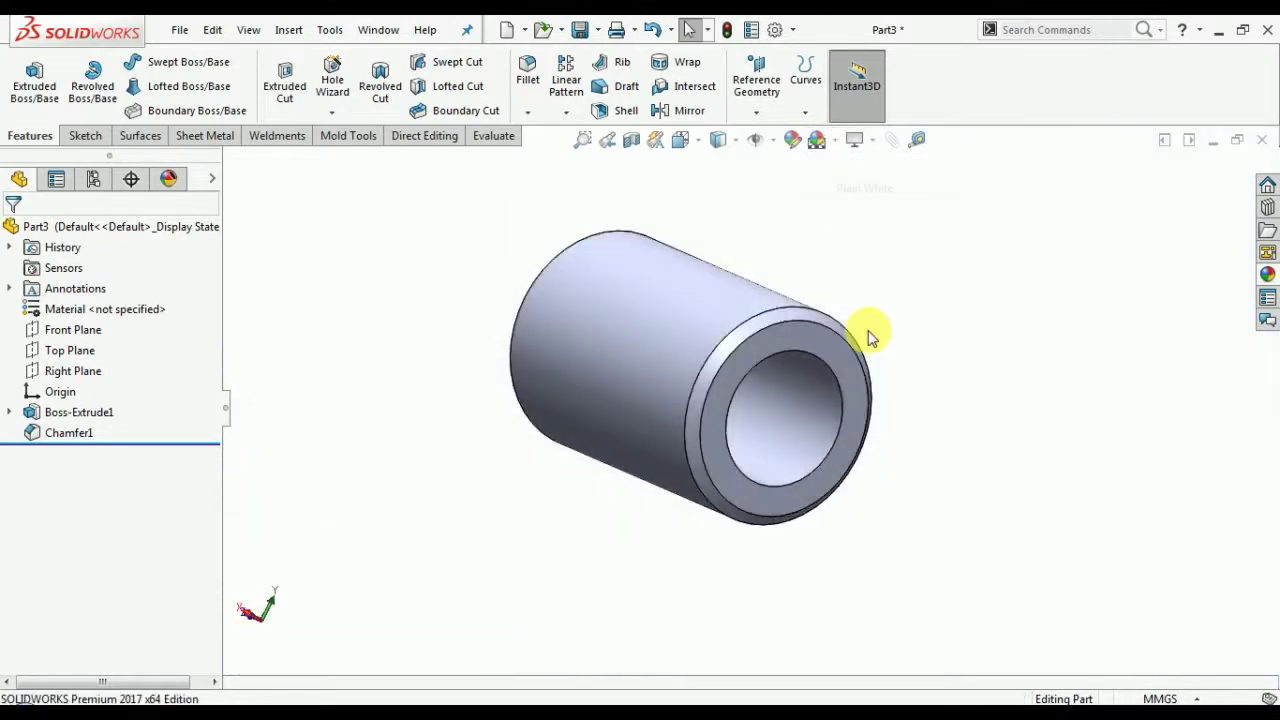
Apply a light red colour from the standard swatches to the whole bush part.
middle_drag(871, 334, 730, 510)
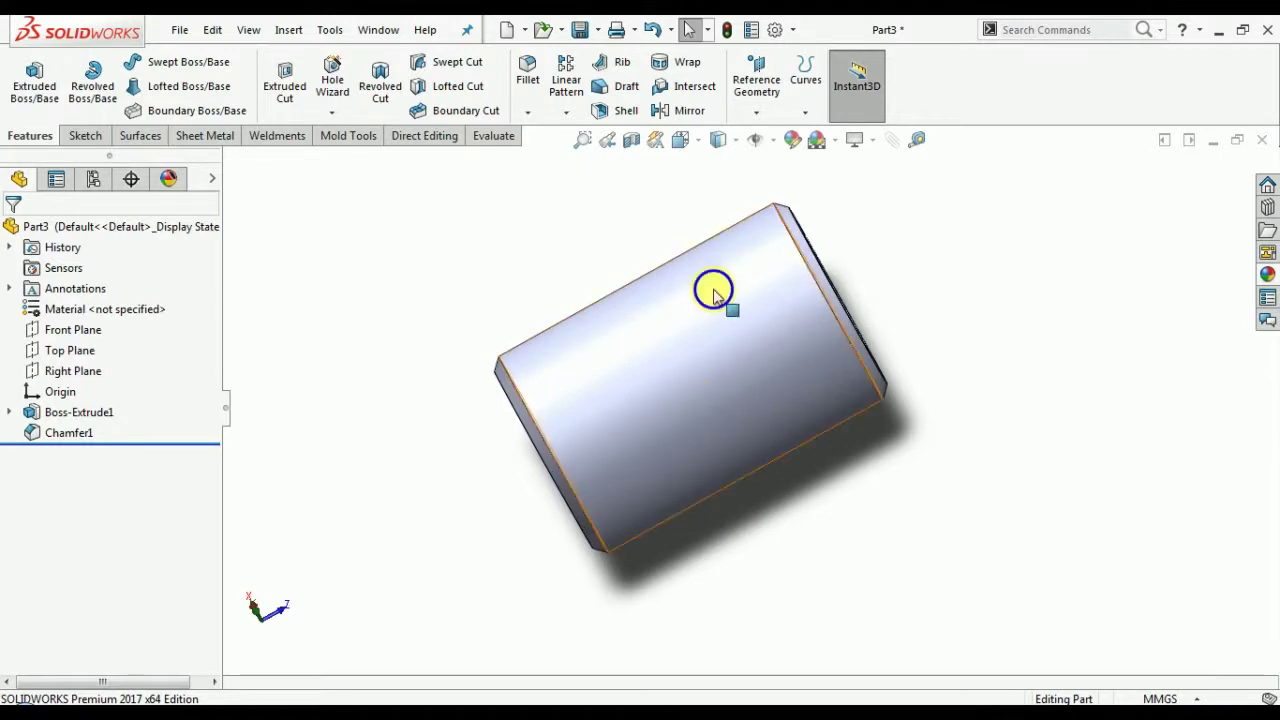
right_click(714, 289)
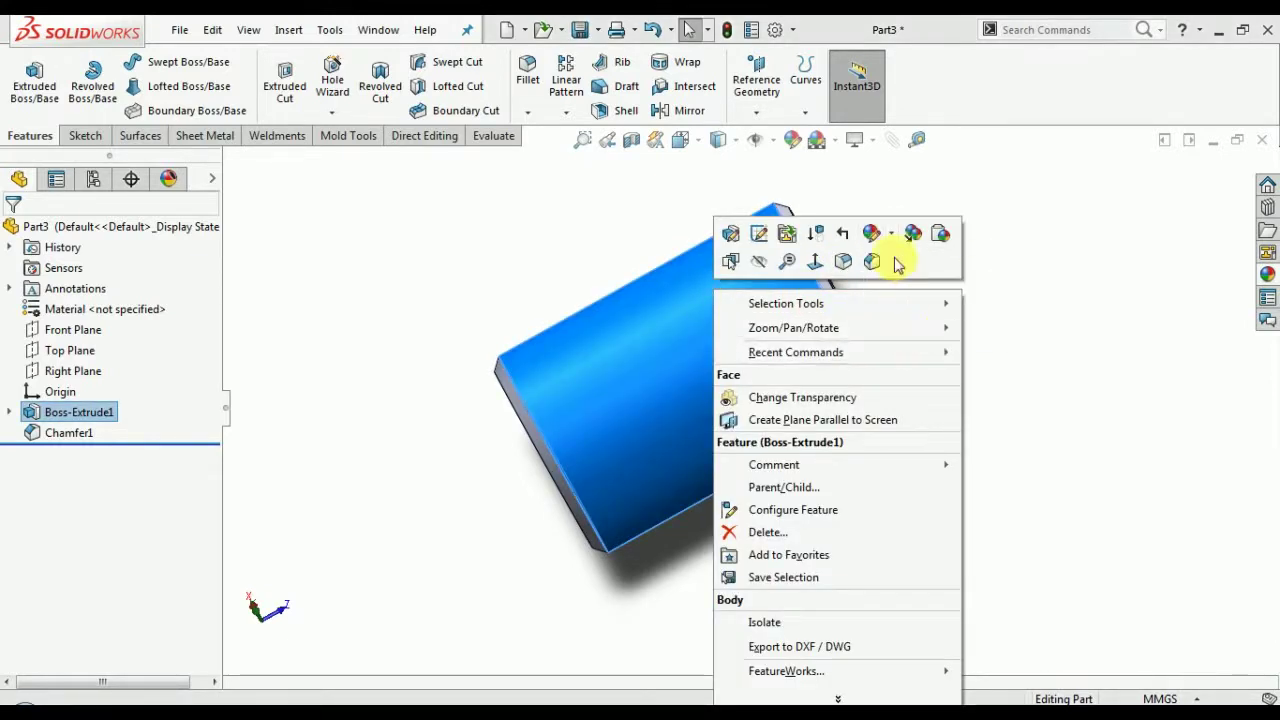
click(891, 240)
click(905, 318)
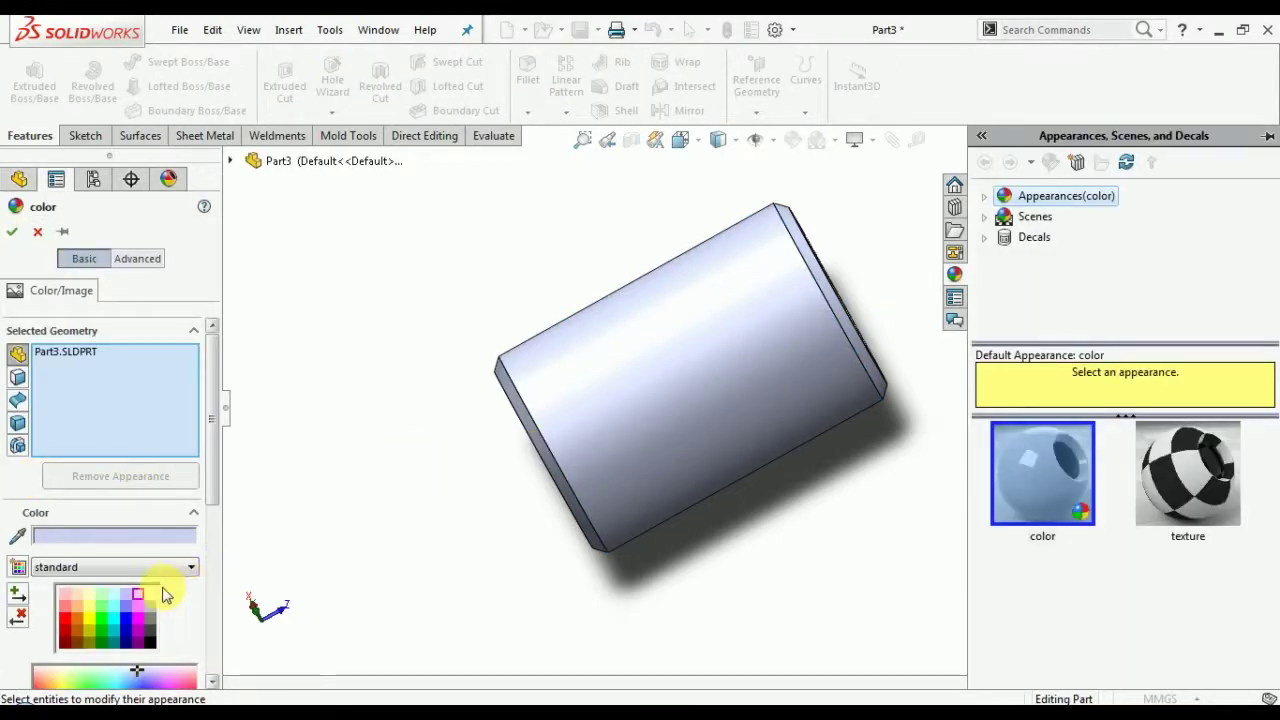
click(160, 592)
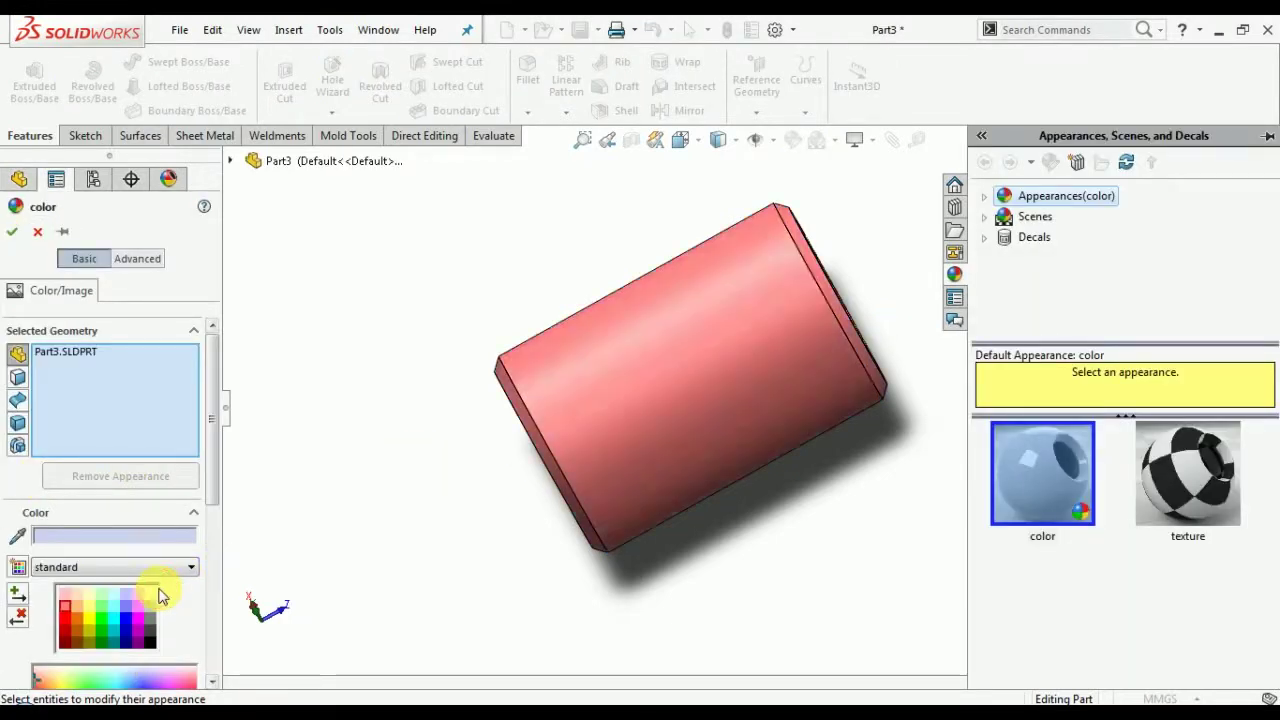
click(13, 233)
Save the bush part under the file name "guide bush." in New folder.
middle_drag(886, 449, 663, 177)
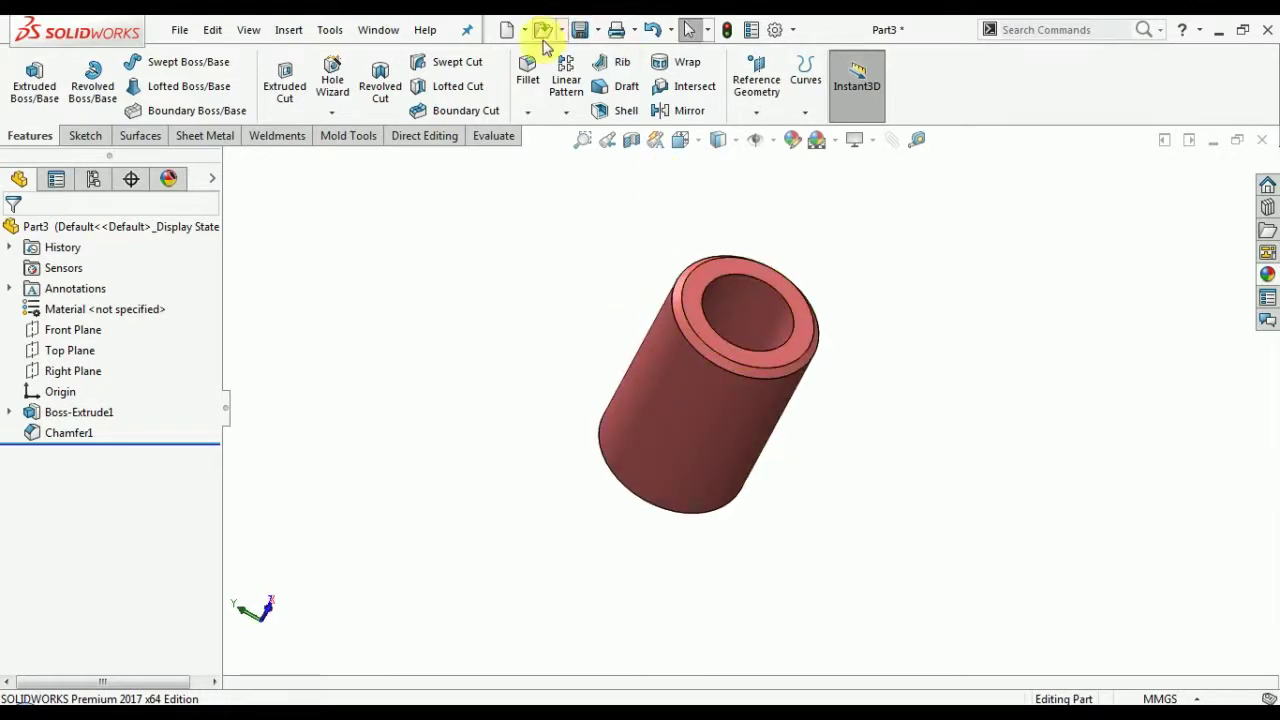
key(ctrl+s)
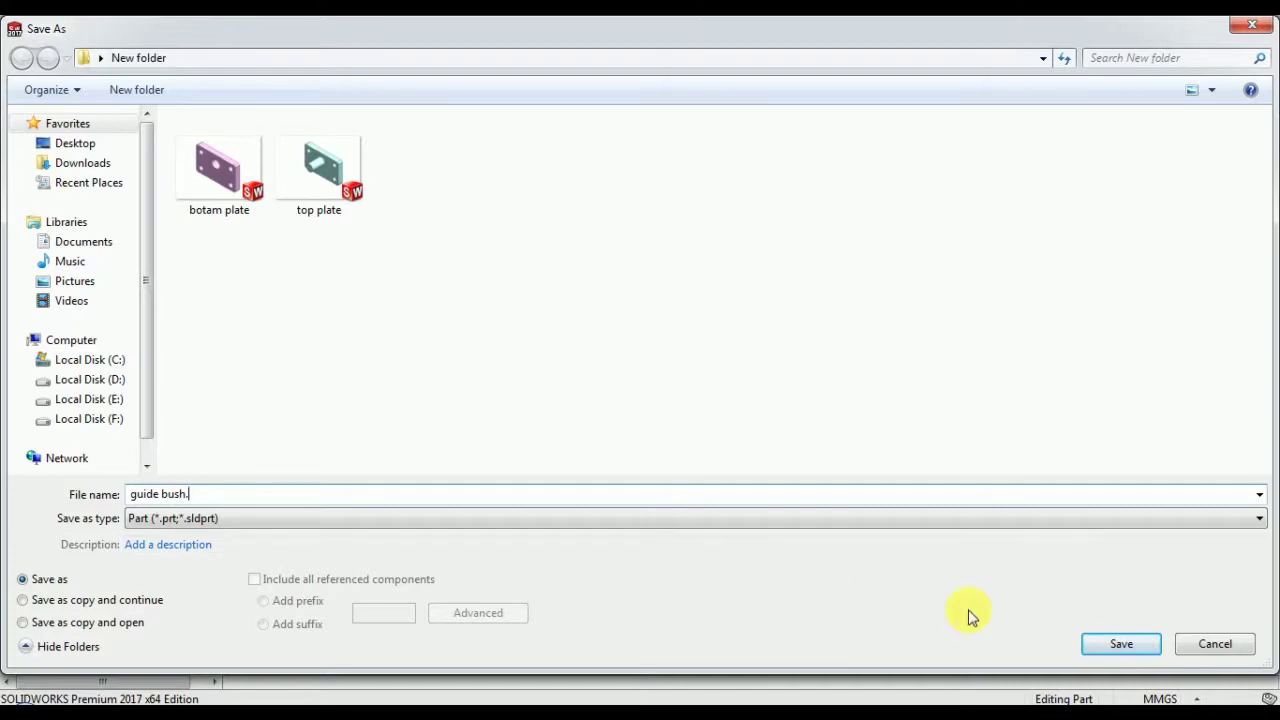
click(1104, 649)
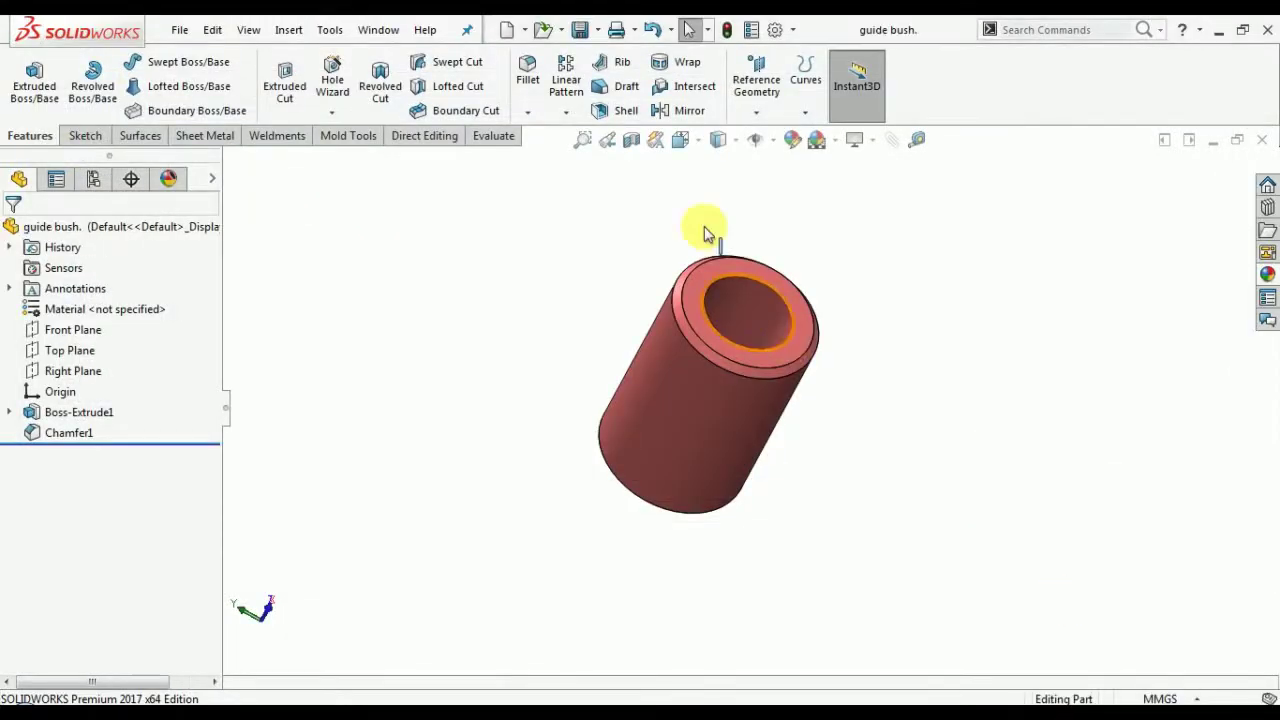
Create a new part document and set its scene to Plain White.
click(507, 29)
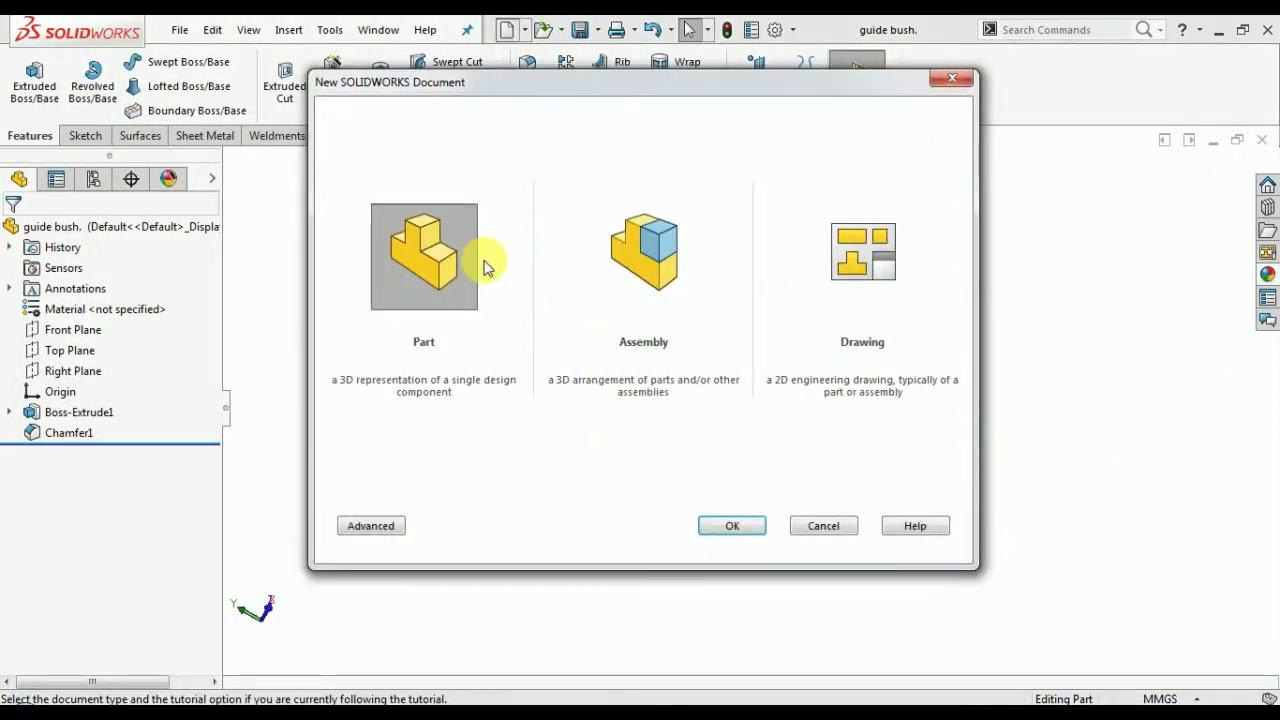
double_click(474, 265)
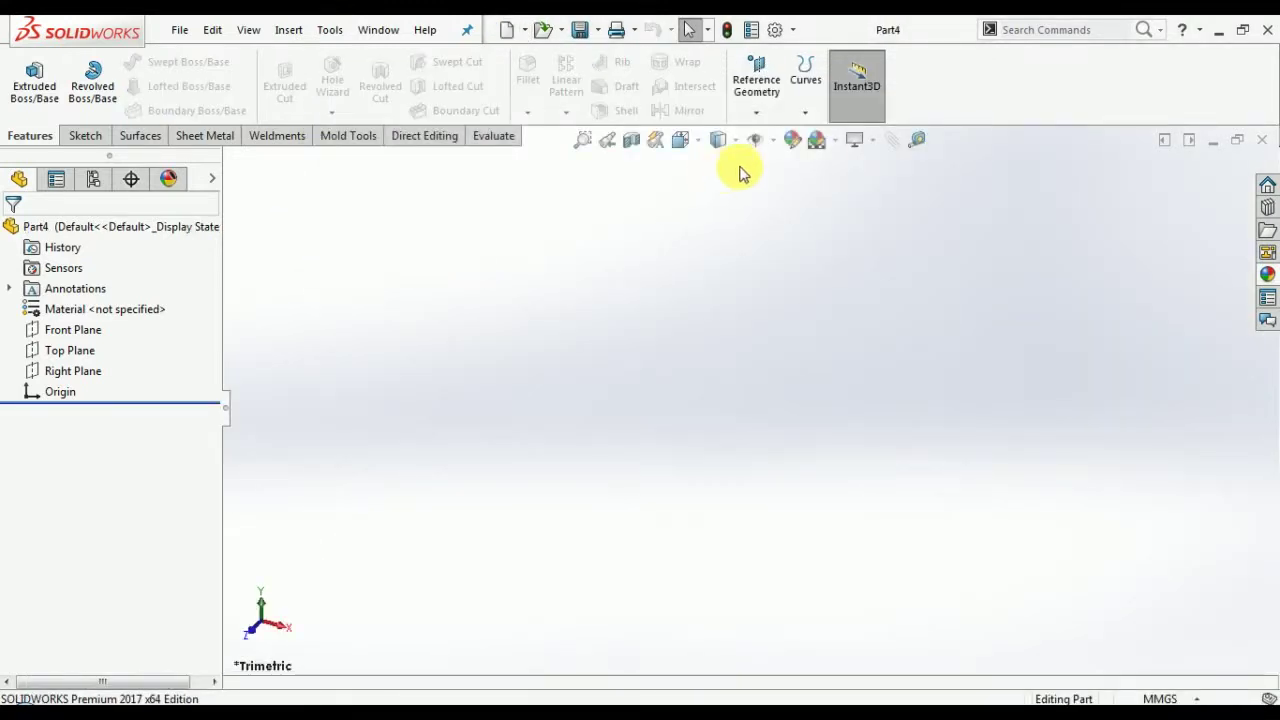
click(835, 140)
click(860, 189)
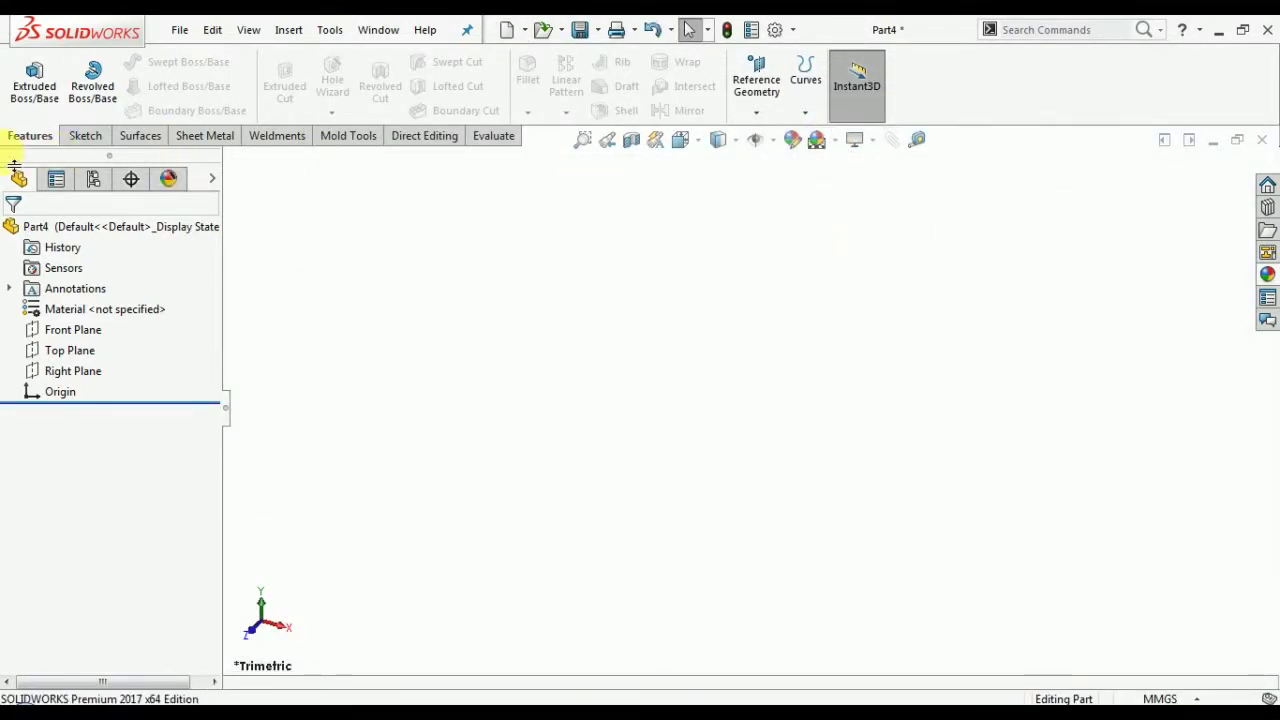
Sketch a circle about 54.5 mm in diameter on the Front Plane, centred on the origin.
click(88, 136)
click(29, 71)
click(569, 274)
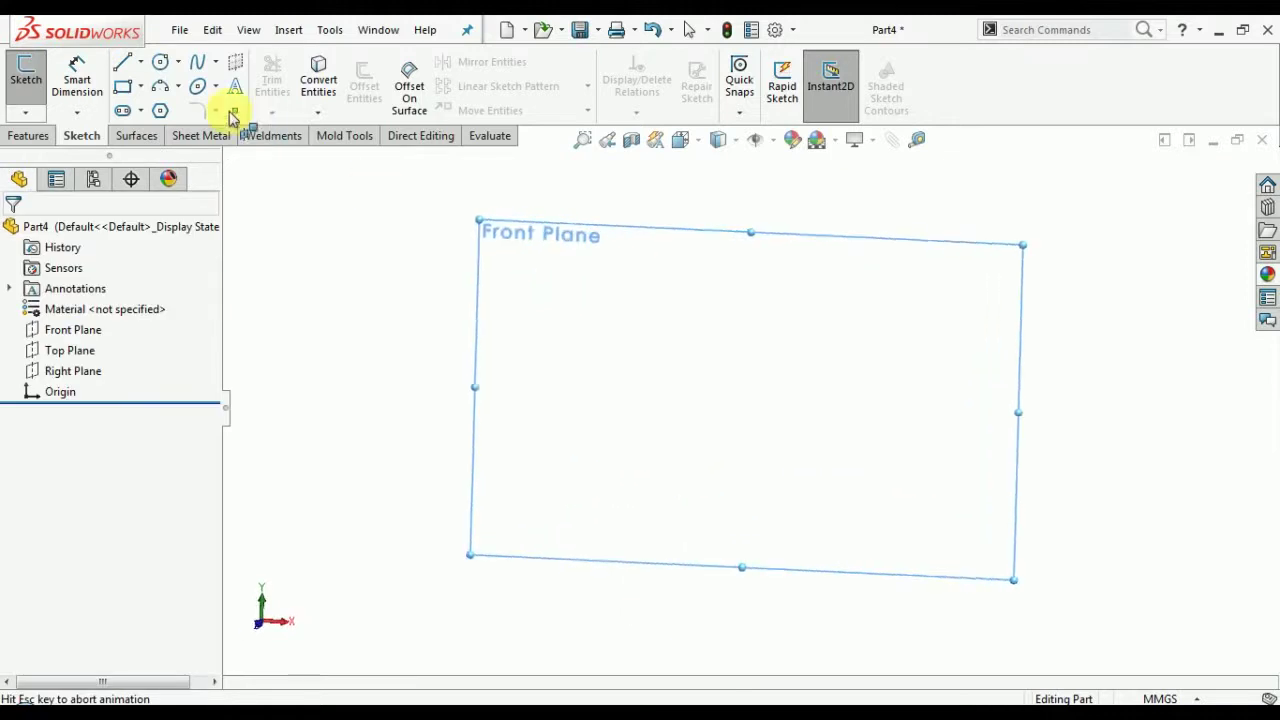
click(161, 62)
click(751, 399)
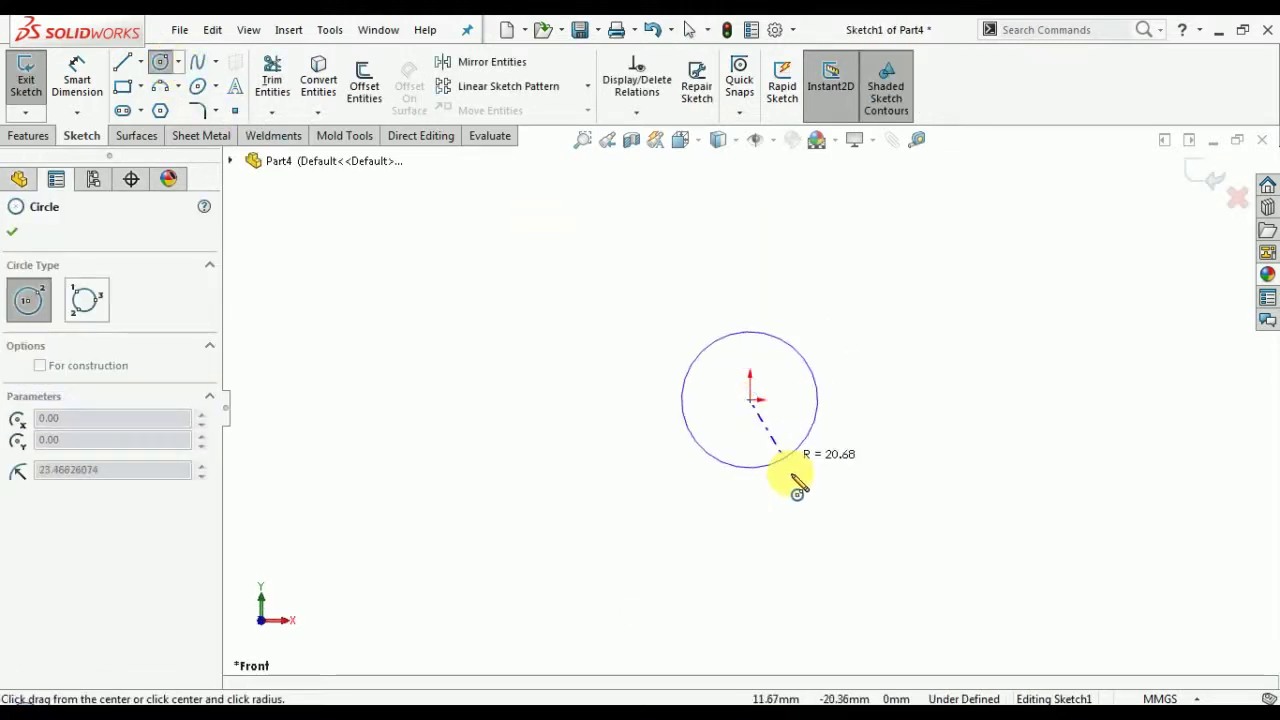
click(792, 478)
Dimension the circle's diameter to 25 mm.
click(95, 90)
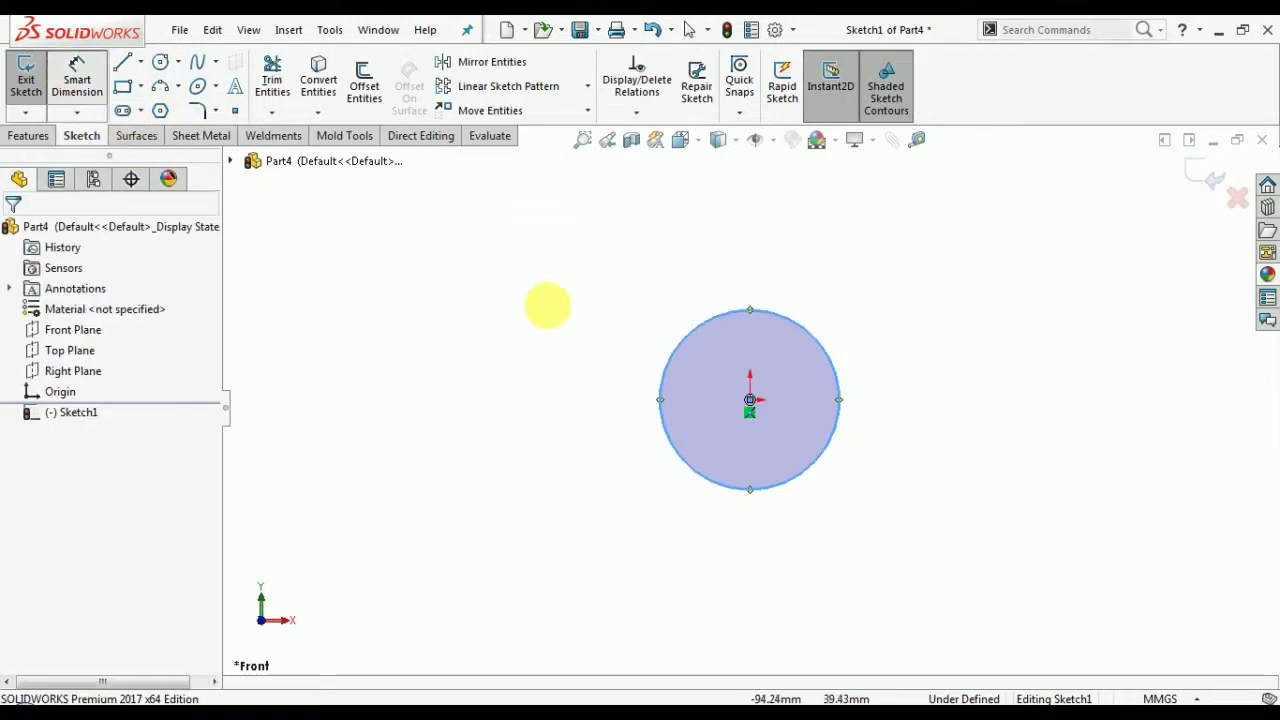
click(677, 357)
click(537, 317)
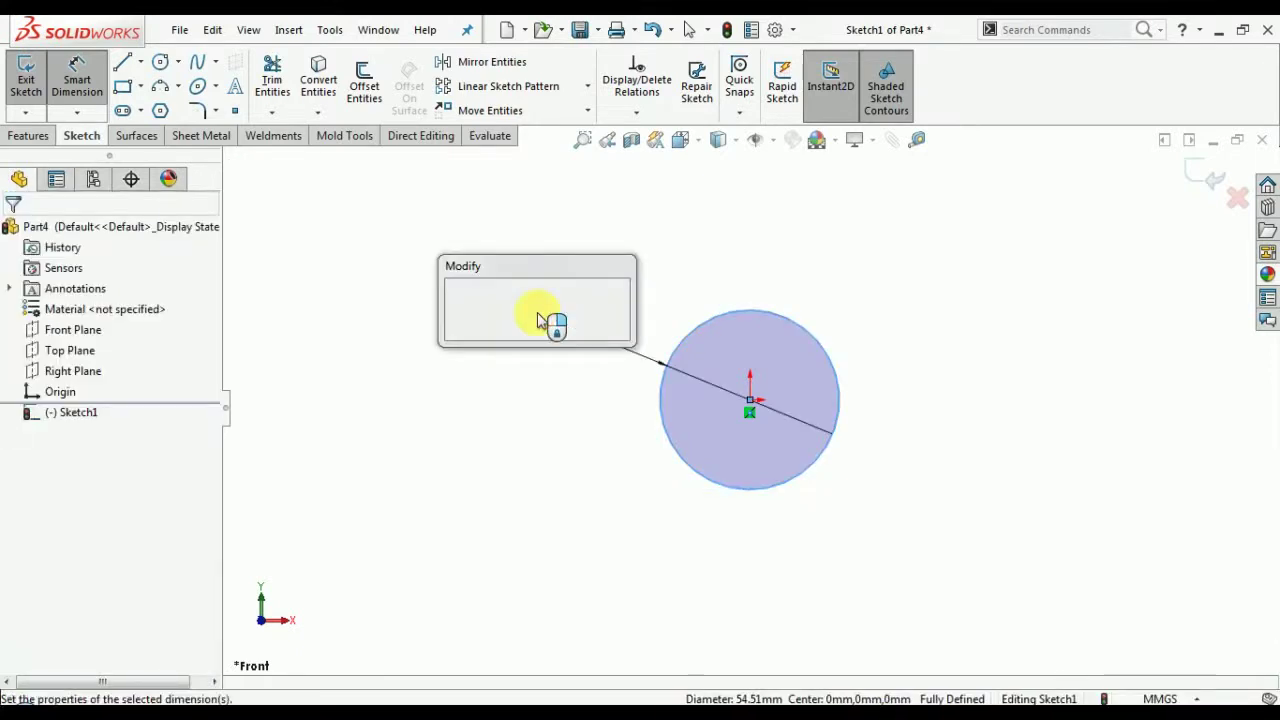
text(25)
key(Return)
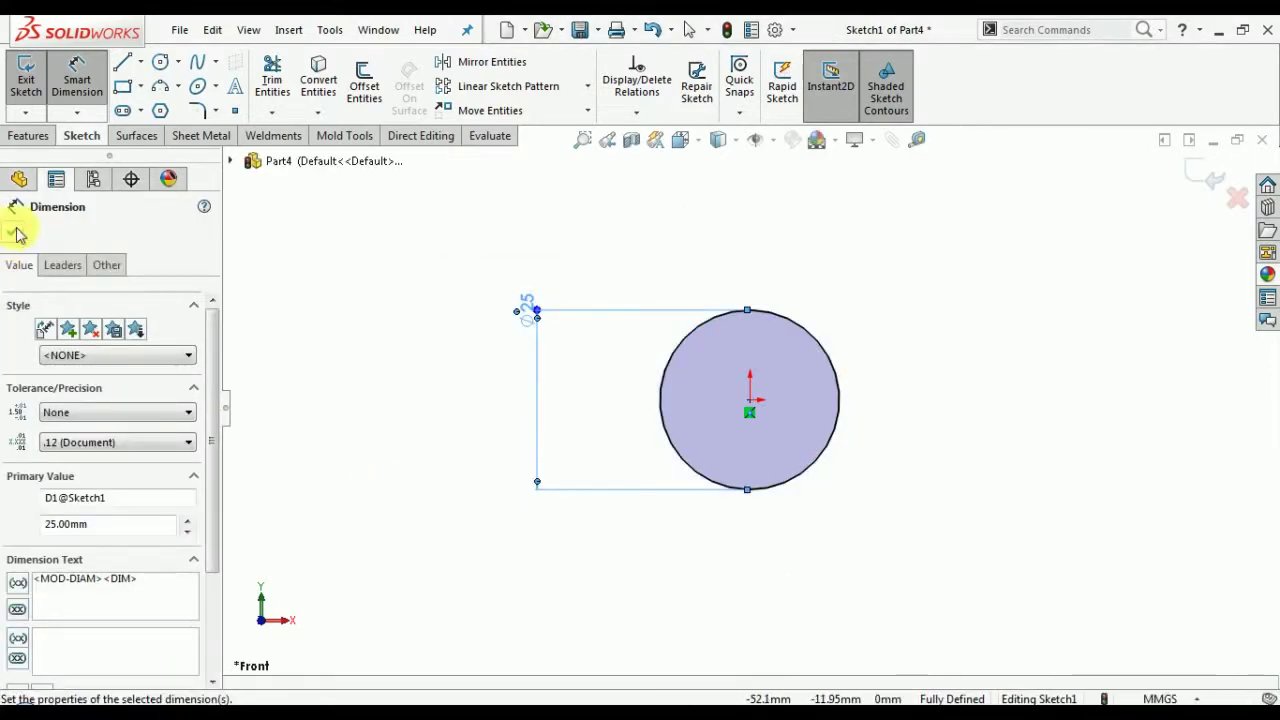
click(15, 231)
Extrude the circle as a boss 200 mm deep with the Mid Plane end condition.
click(28, 135)
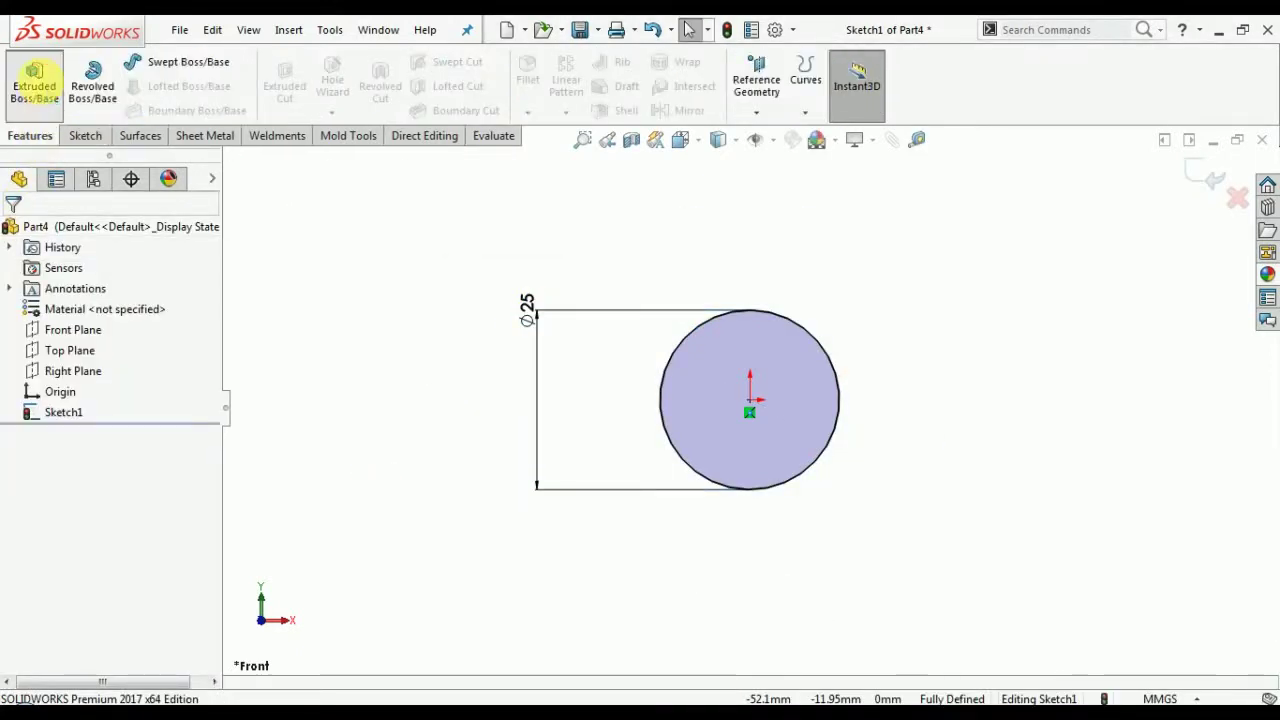
click(34, 82)
click(88, 342)
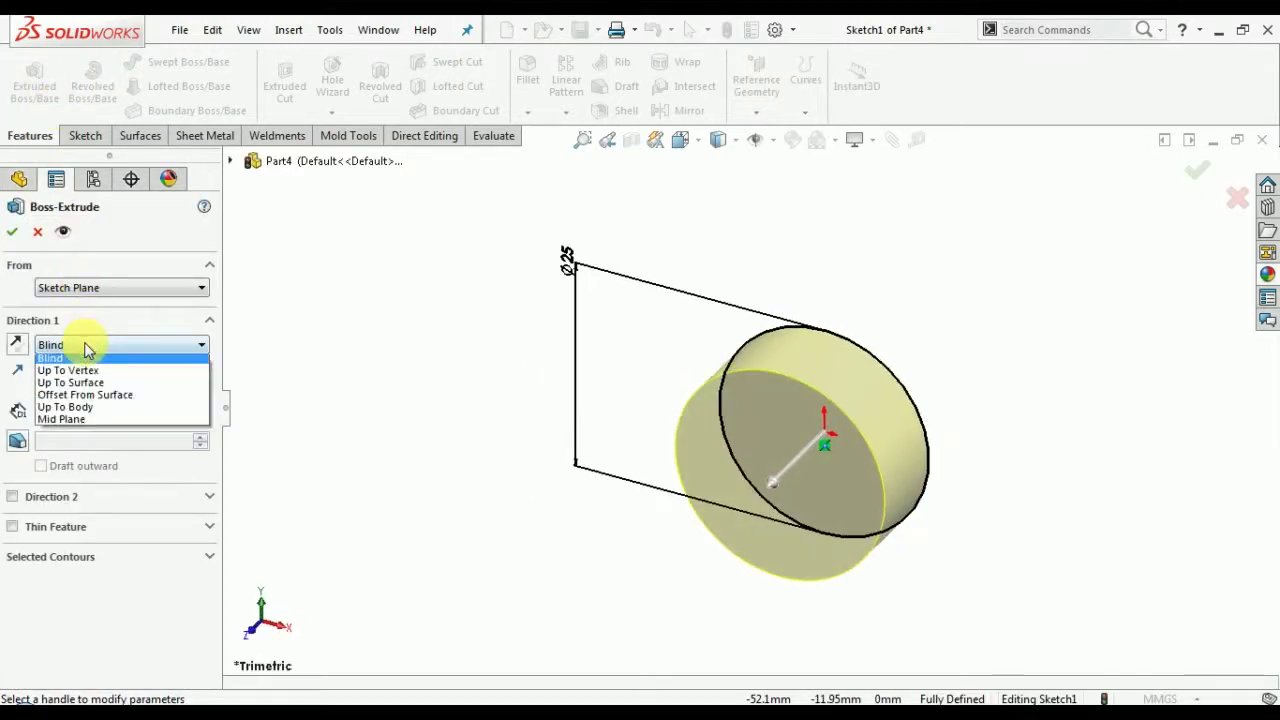
click(86, 422)
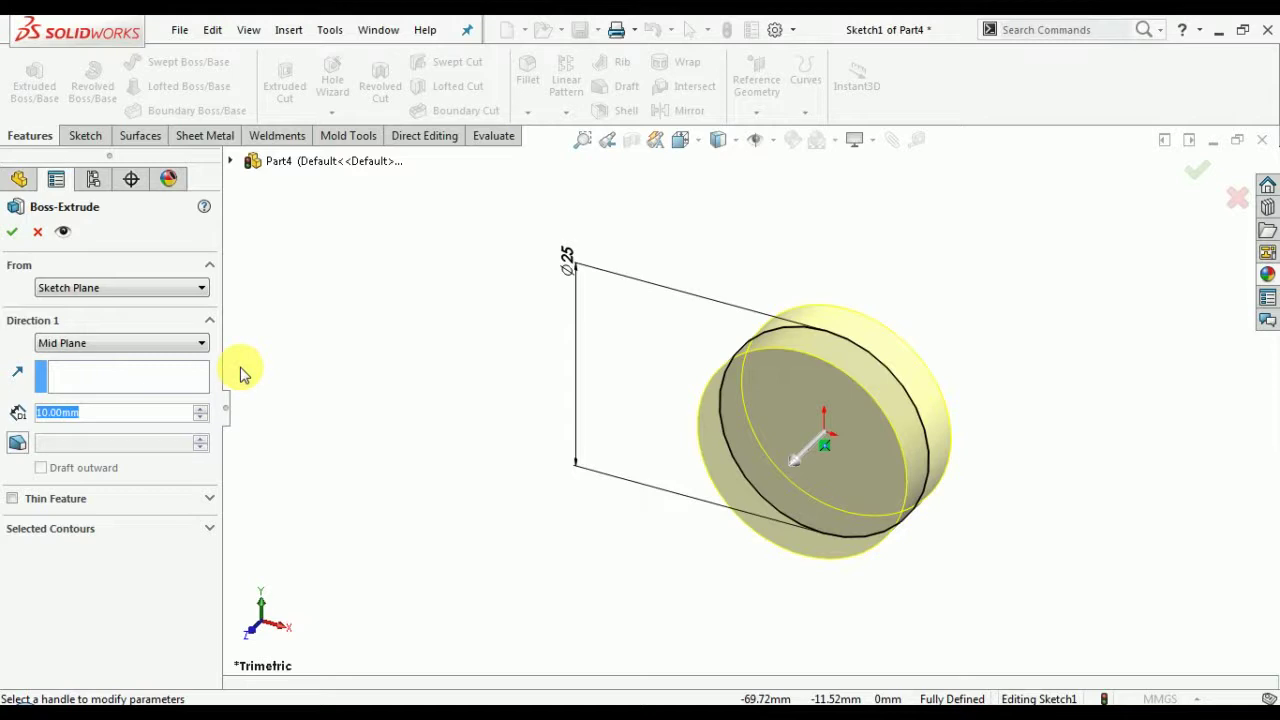
text(200)
key(Return)
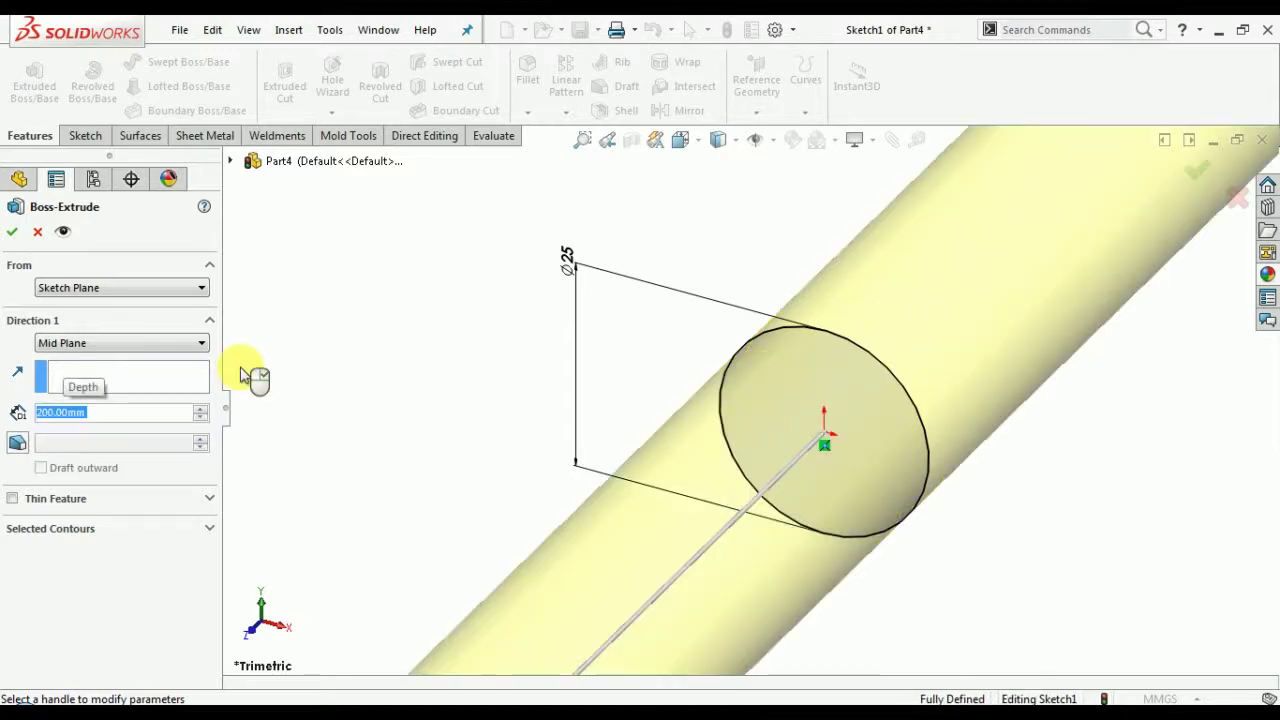
click(15, 232)
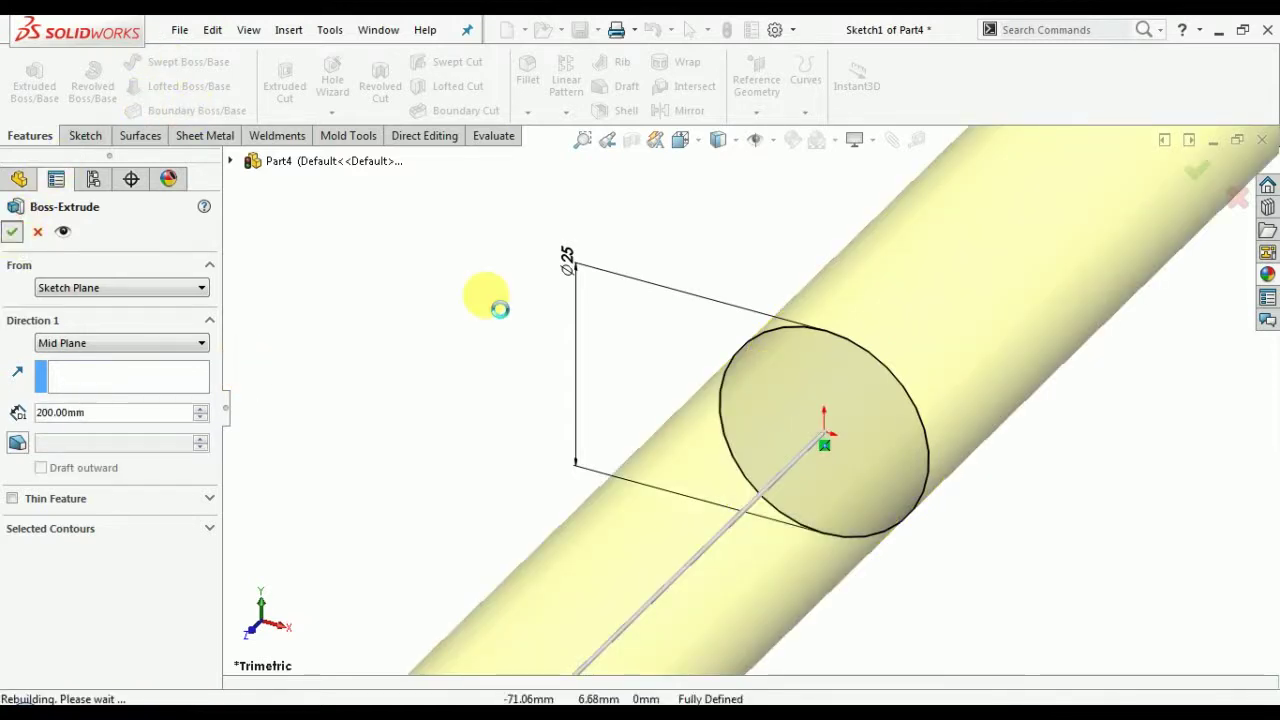
Chamfer the circular edges at both ends of the rod with a 2 mm distance at 45°.
key(f)
middle_drag(780, 480, 677, 326)
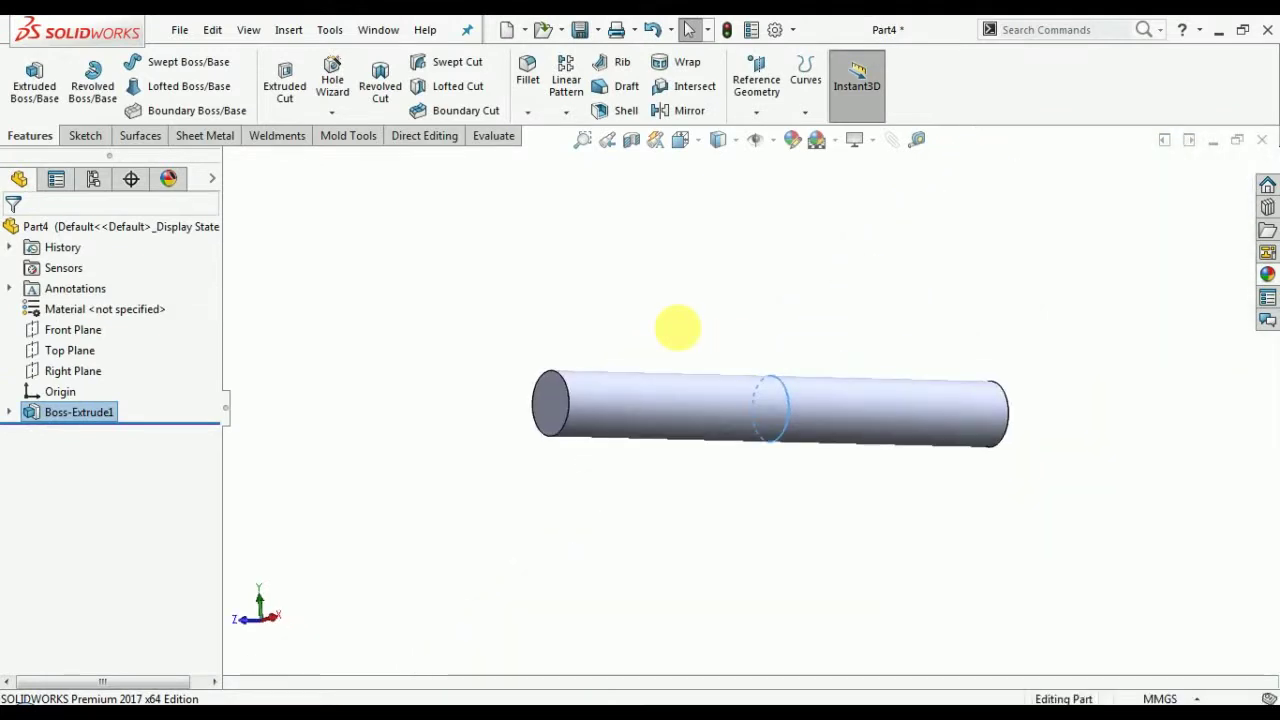
click(529, 113)
click(564, 162)
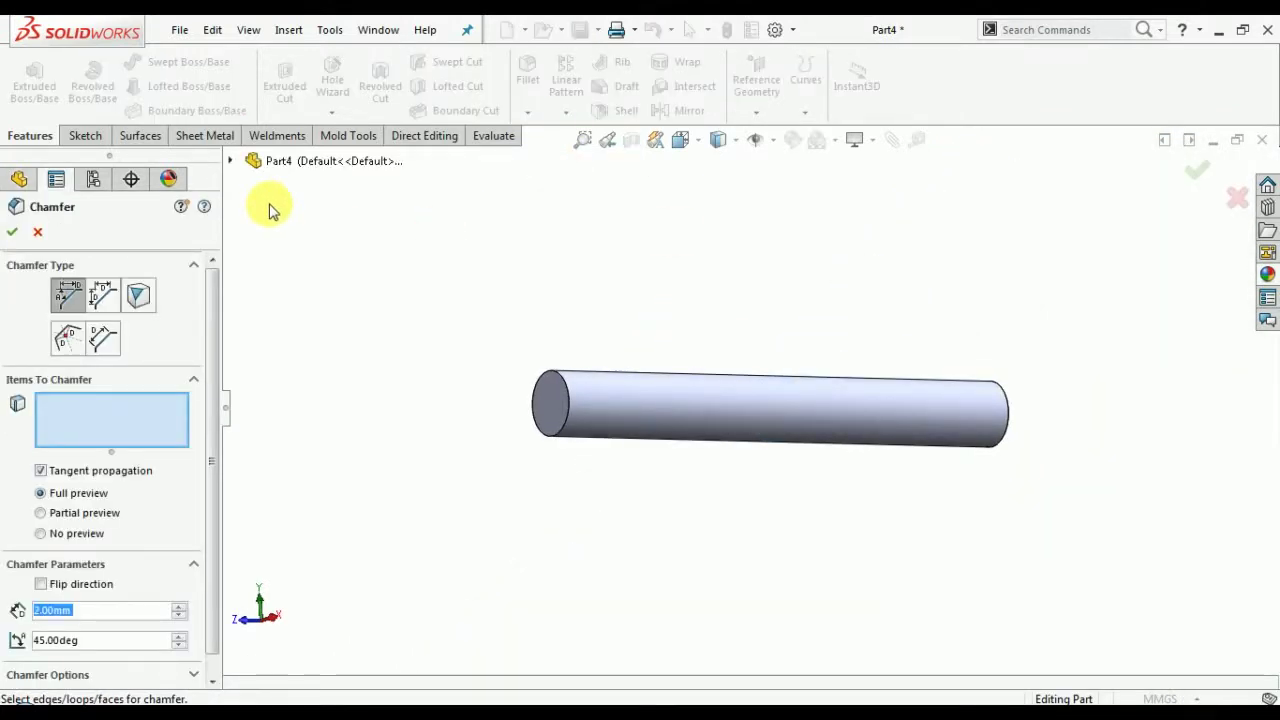
click(563, 390)
middle_drag(849, 449, 834, 423)
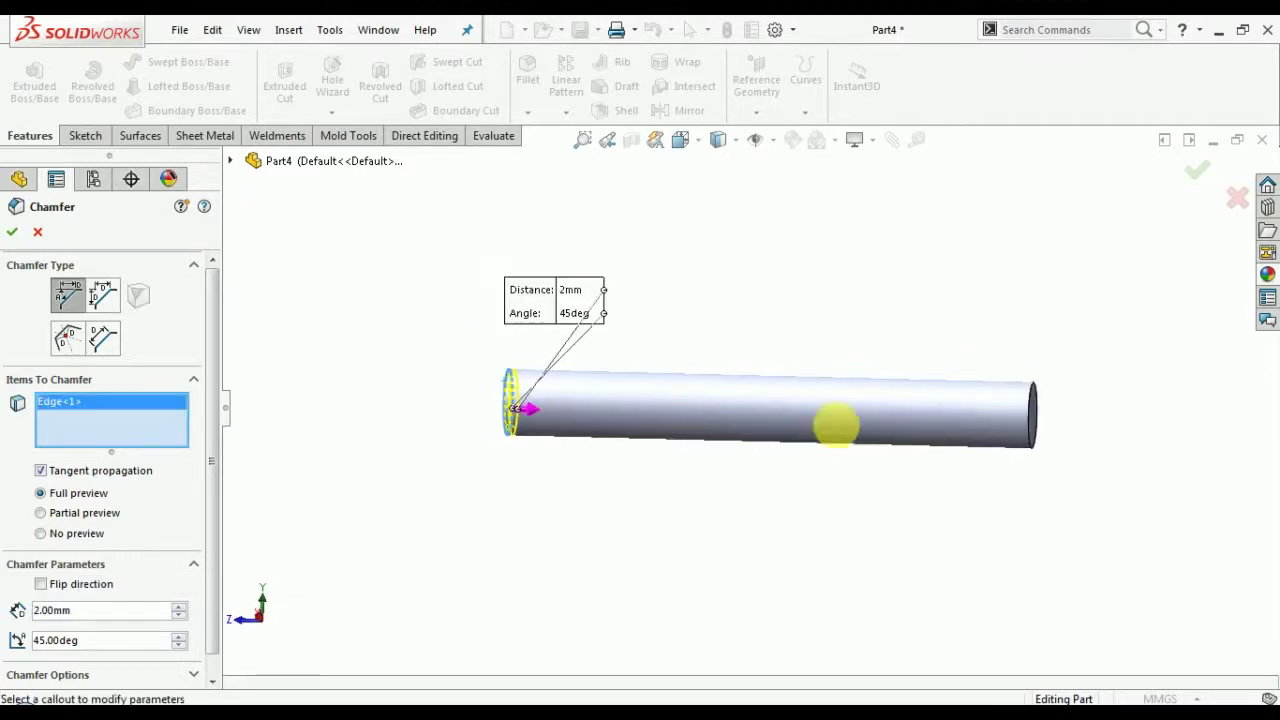
click(1032, 413)
middle_drag(734, 374, 800, 378)
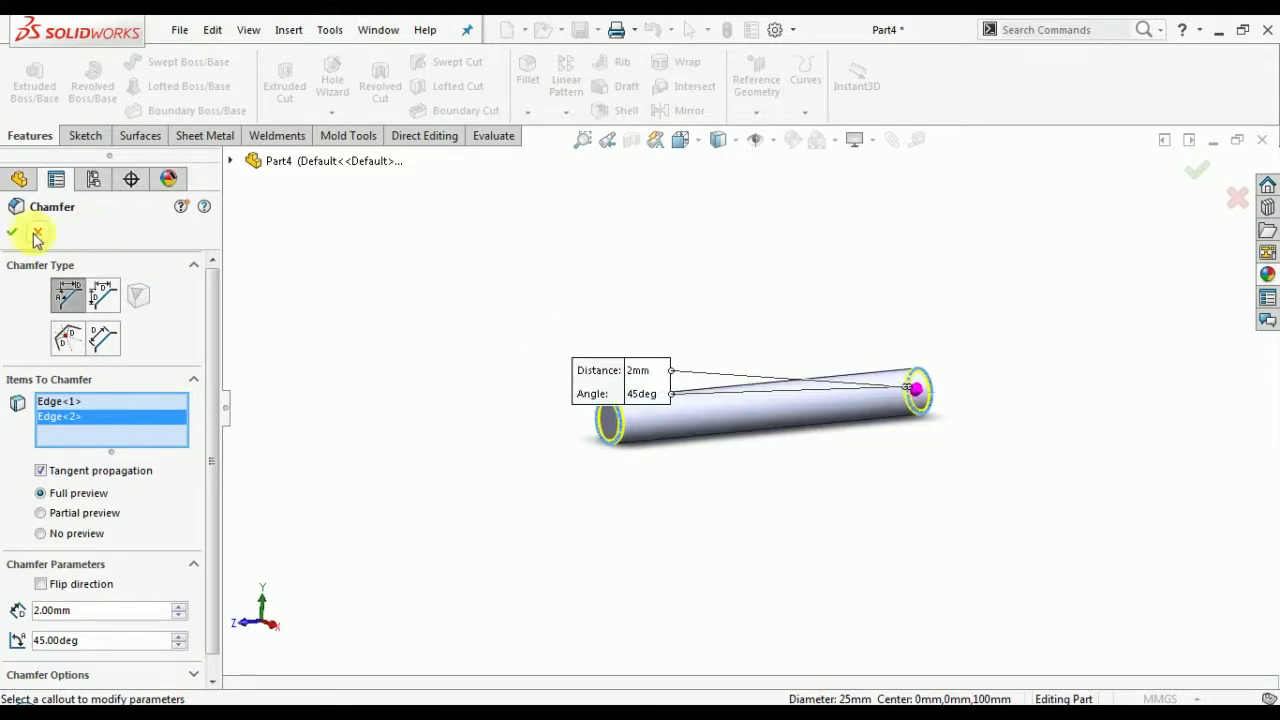
click(12, 232)
Apply a bright yellow colour from the standard swatches to the whole rod part.
middle_drag(660, 360, 705, 400)
right_click(731, 434)
click(886, 260)
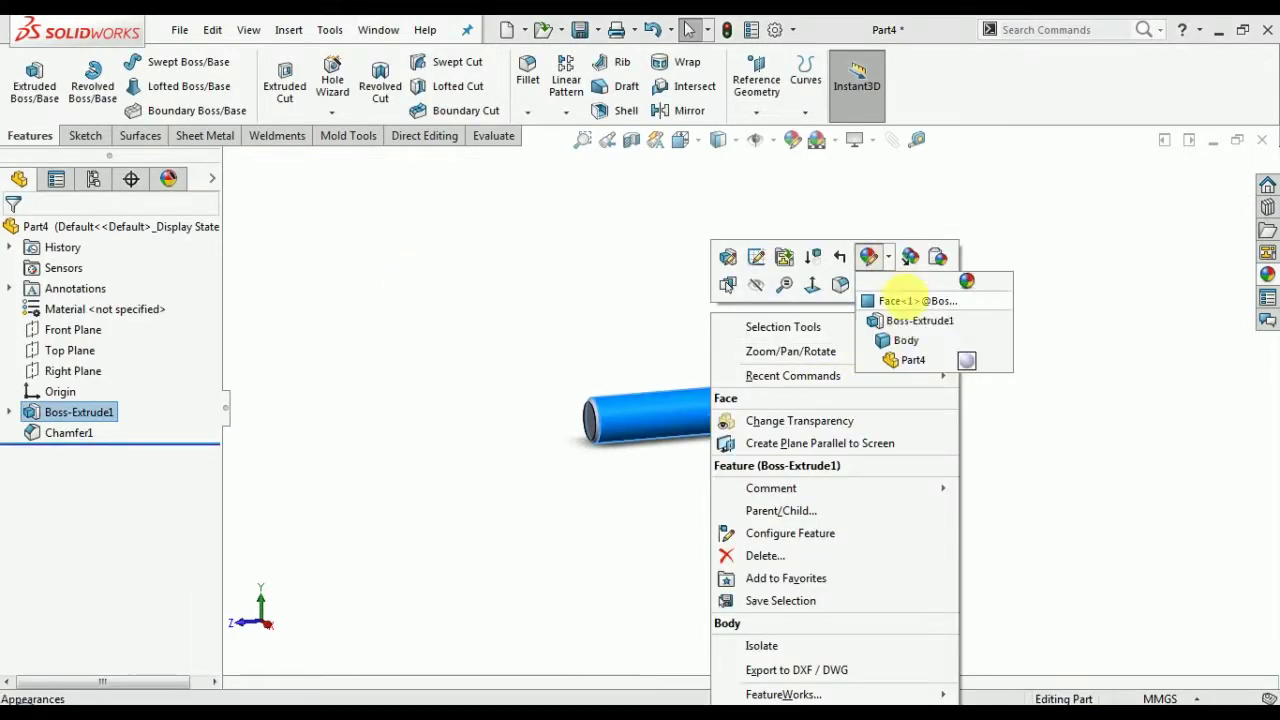
click(910, 359)
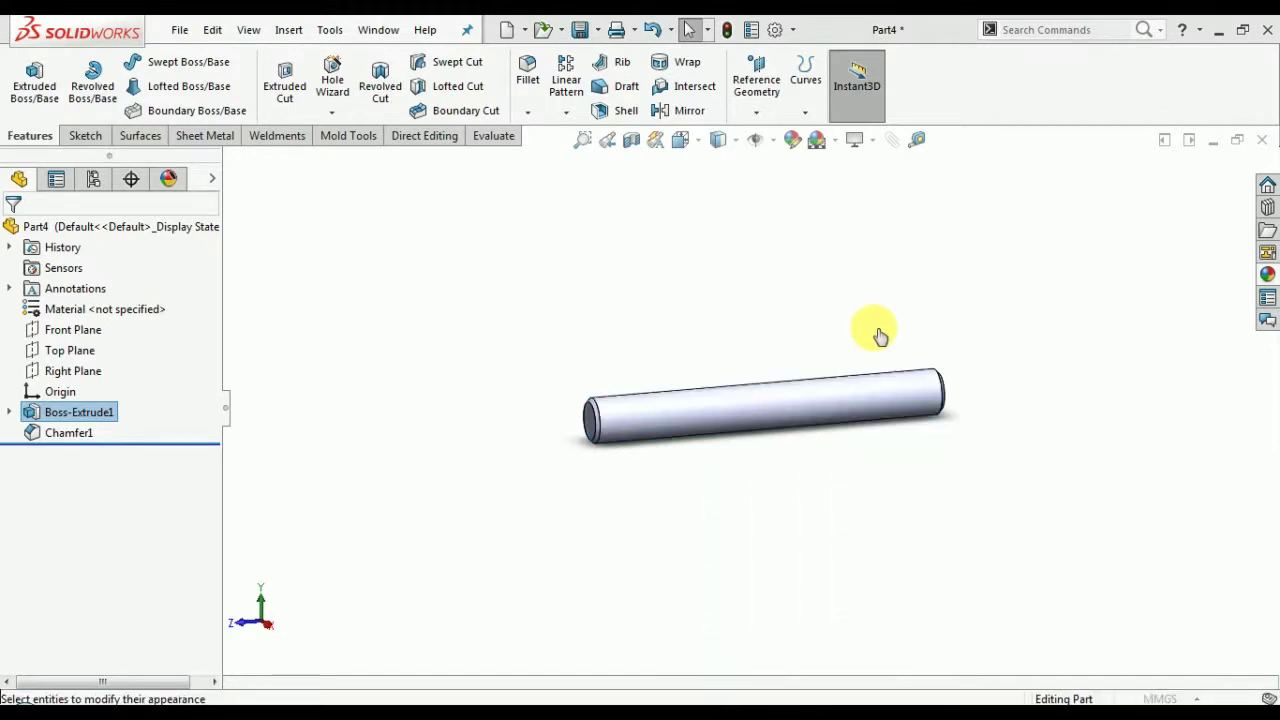
click(89, 613)
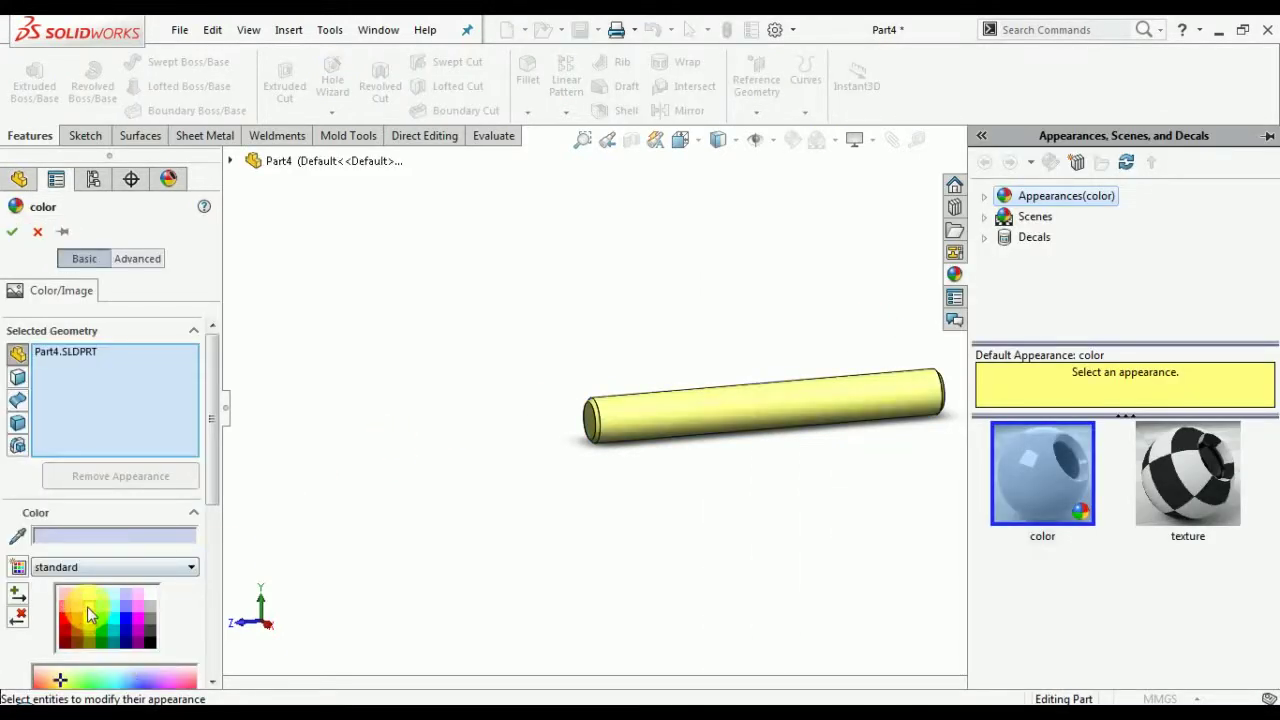
click(89, 624)
click(14, 234)
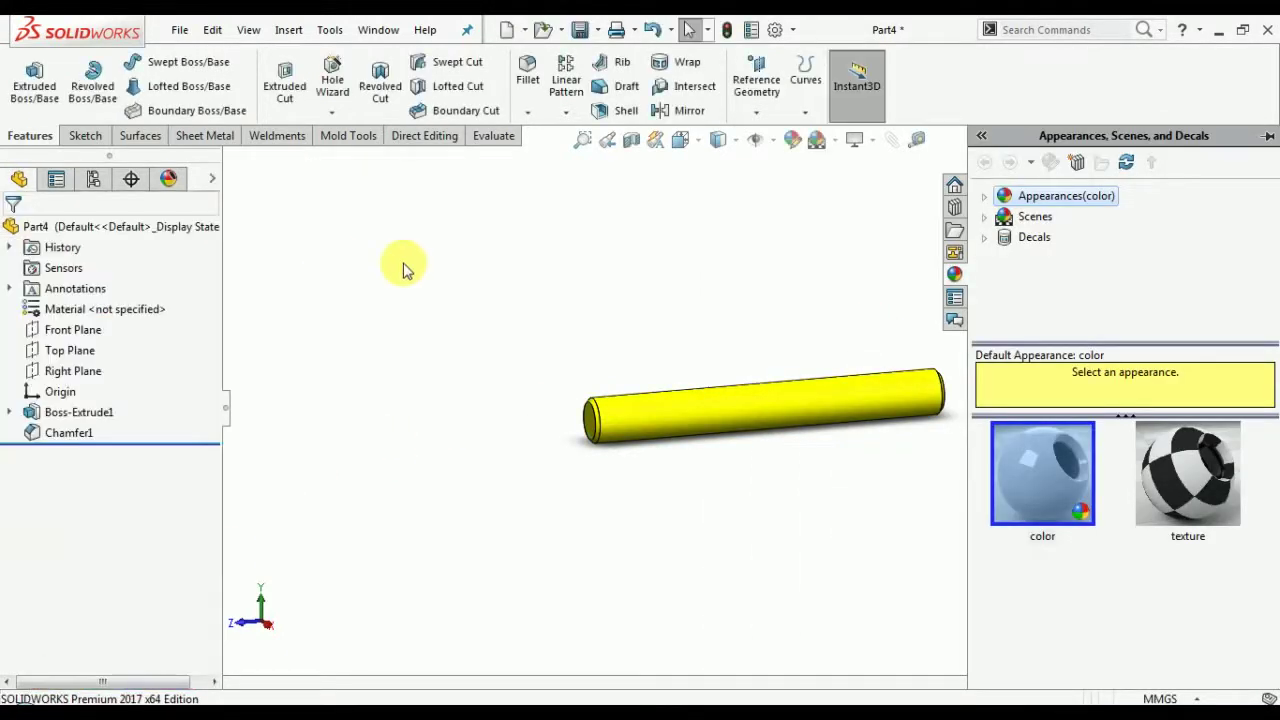
Save the rod part under the file name "pillor" in New folder.
click(579, 30)
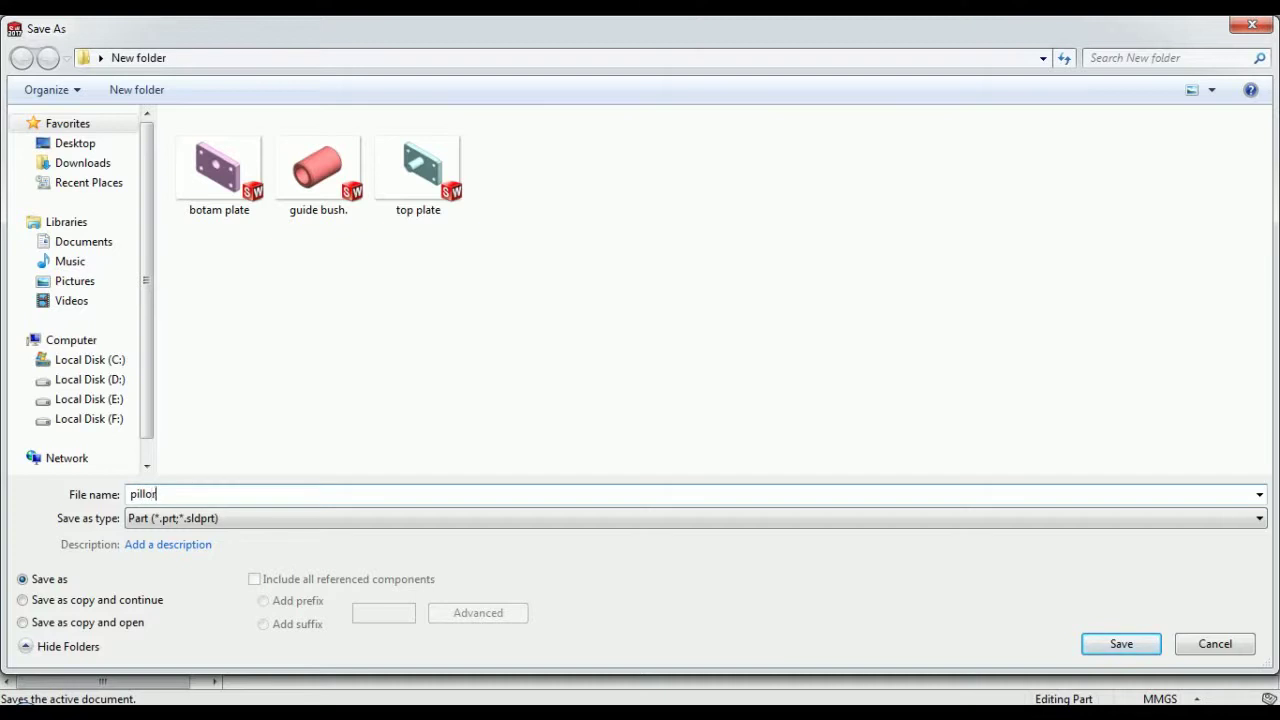
key(Return)
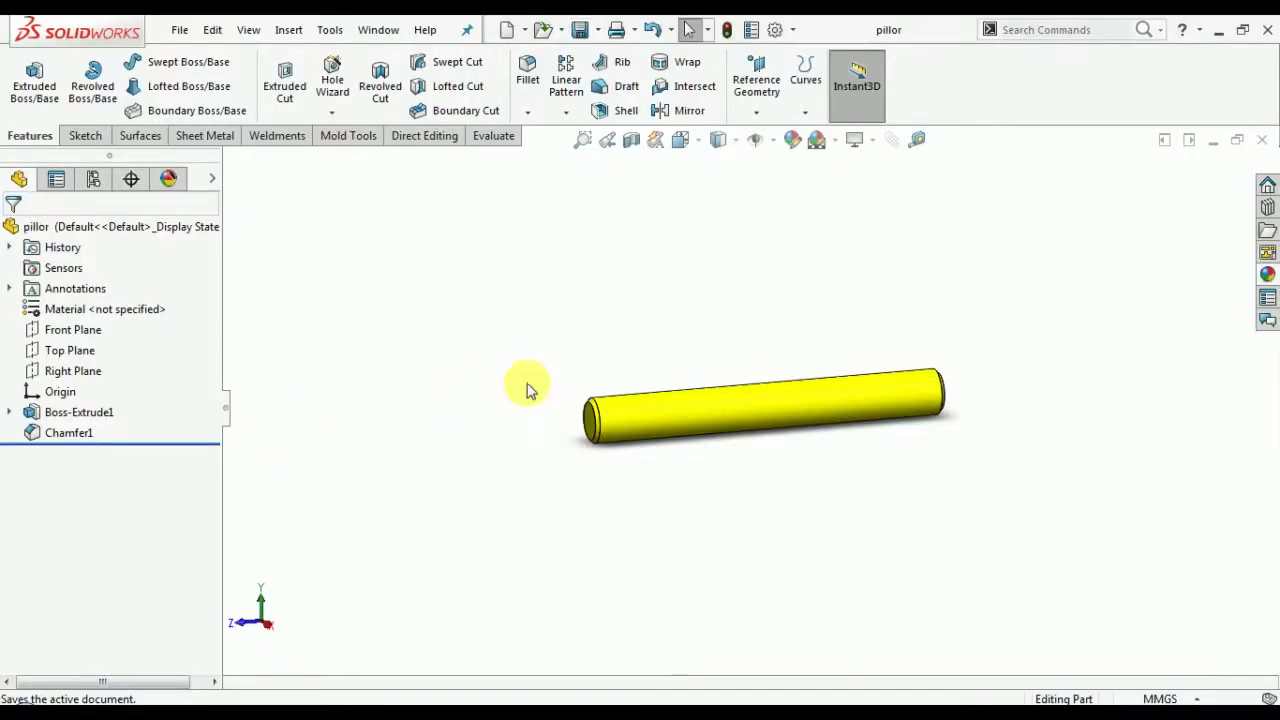
Create a new assembly and place the botam plate in it as the first component.
click(507, 30)
click(625, 320)
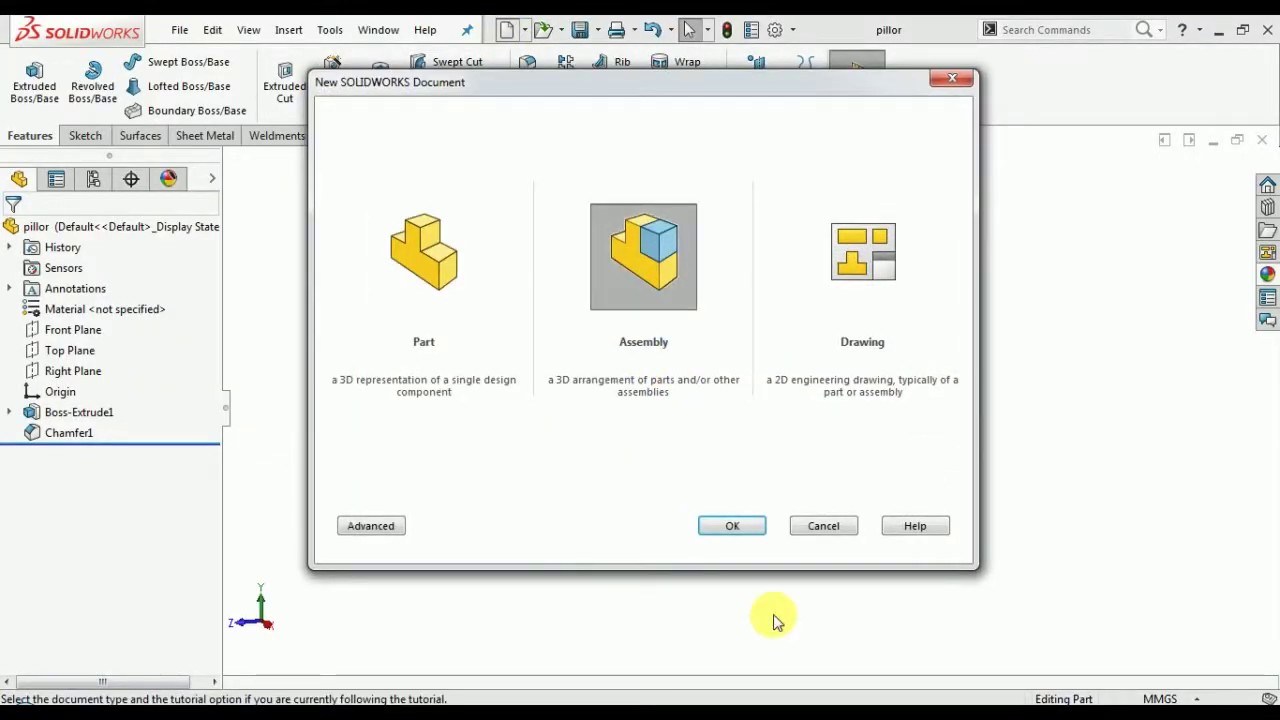
click(733, 530)
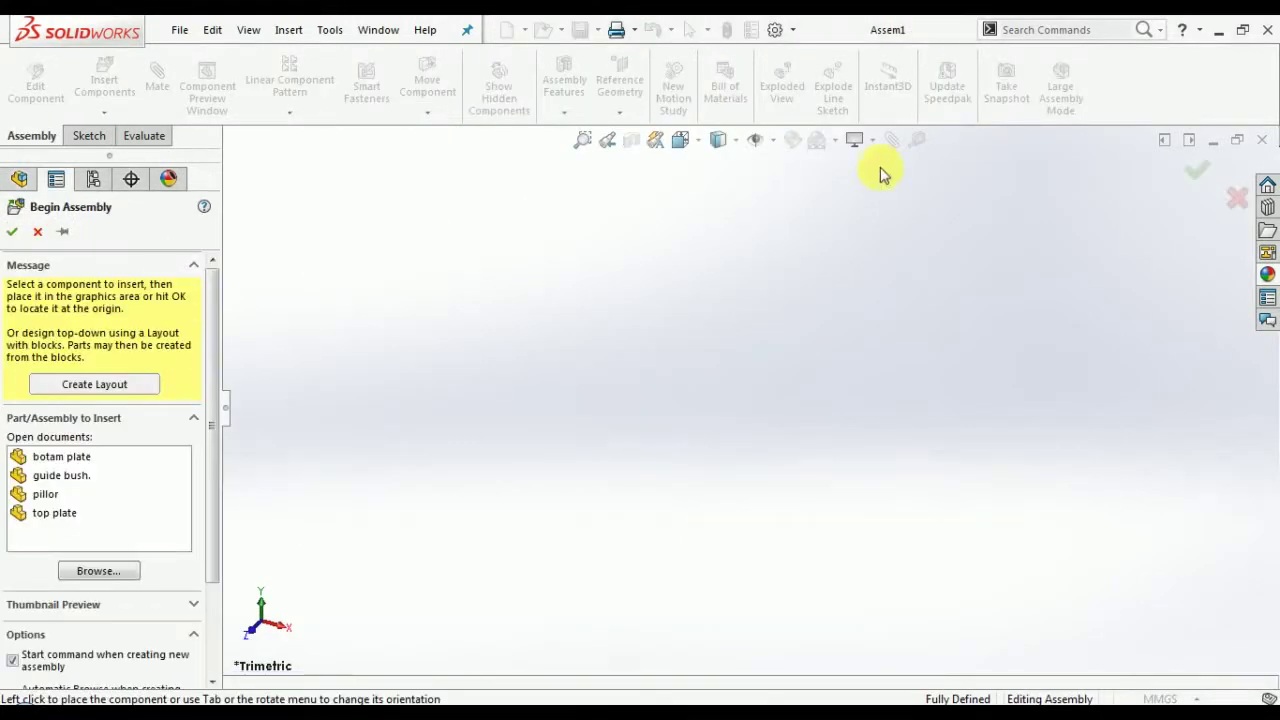
click(78, 458)
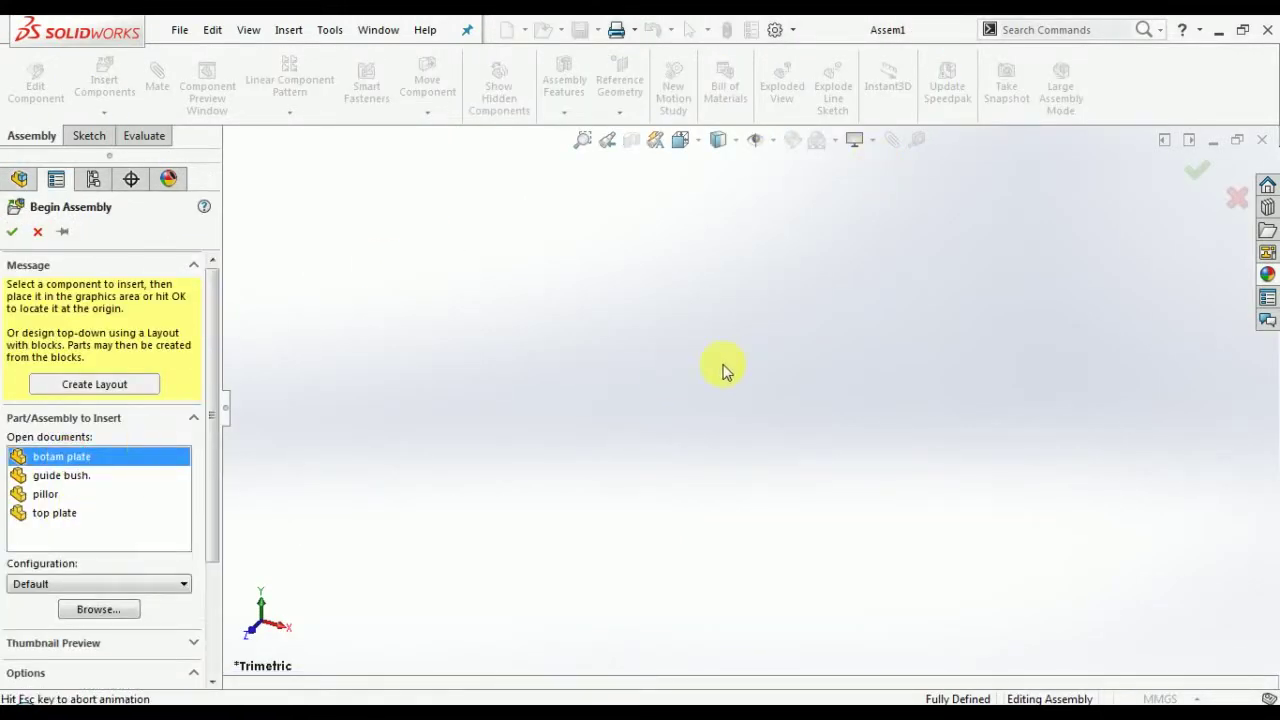
click(780, 368)
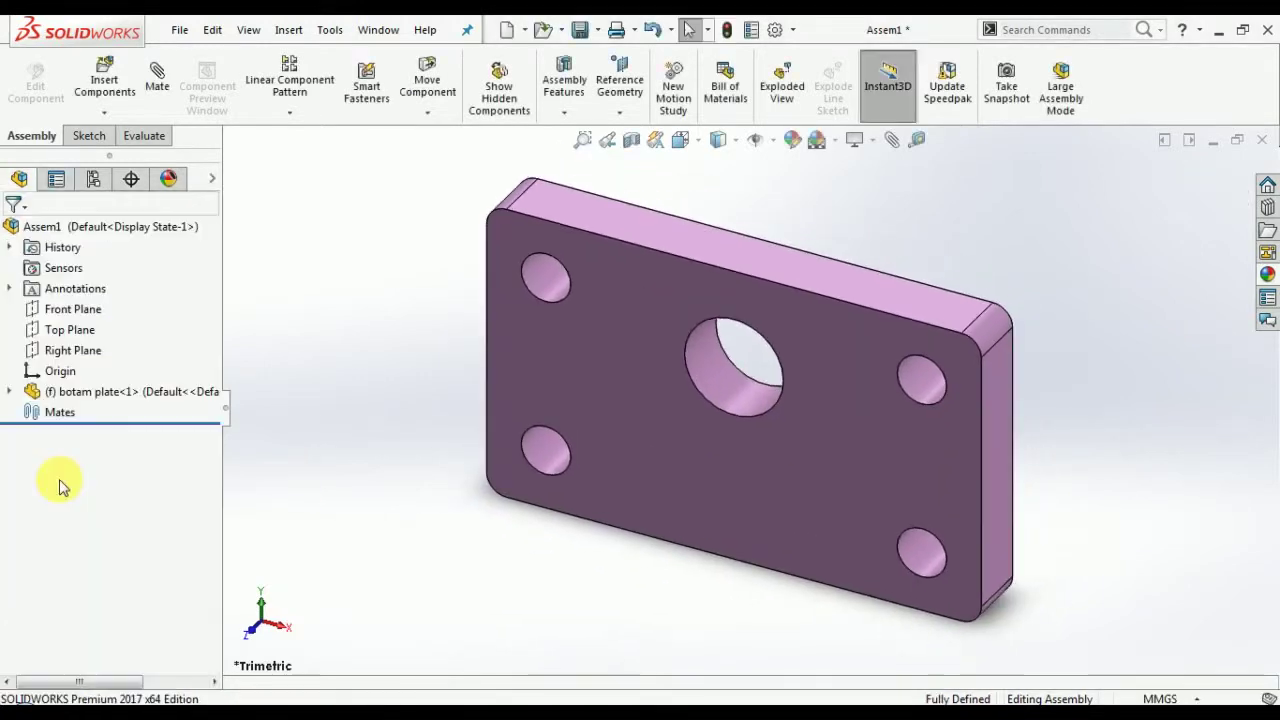
Insert a guide bush beside the botam plate and mate its bore concentric with the plate's nearest lower corner hole.
click(104, 80)
click(50, 458)
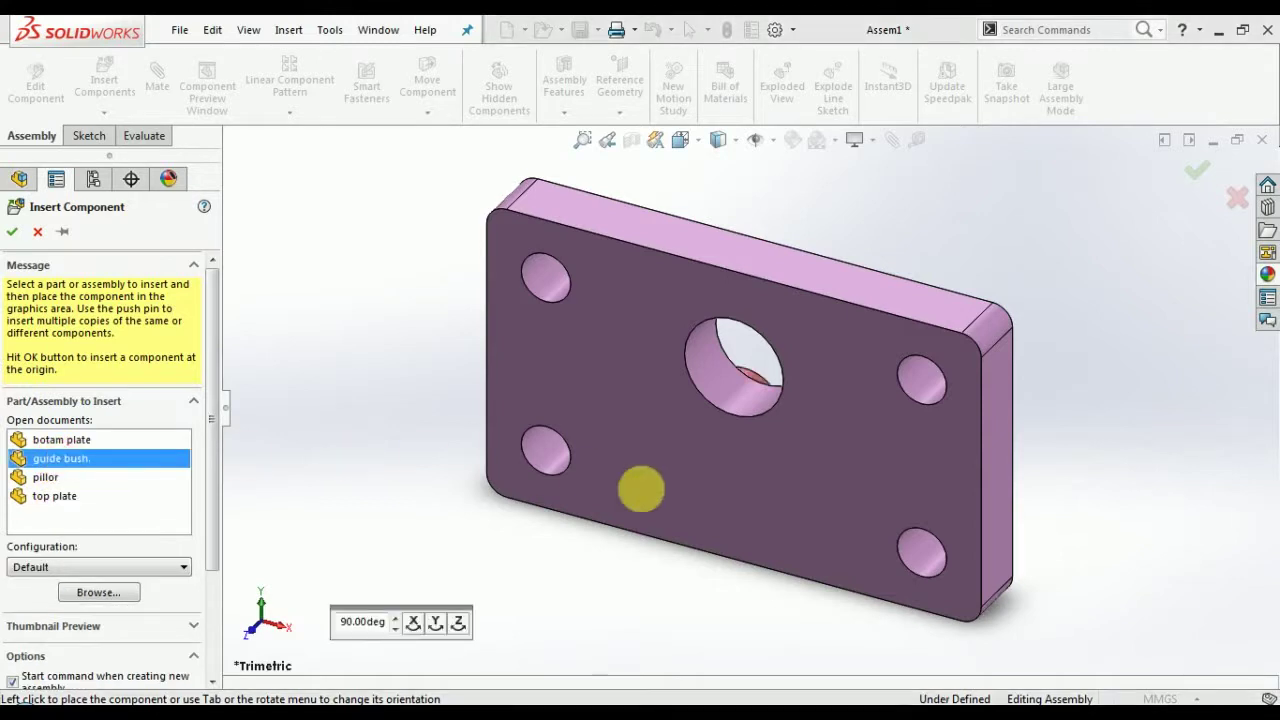
click(1099, 384)
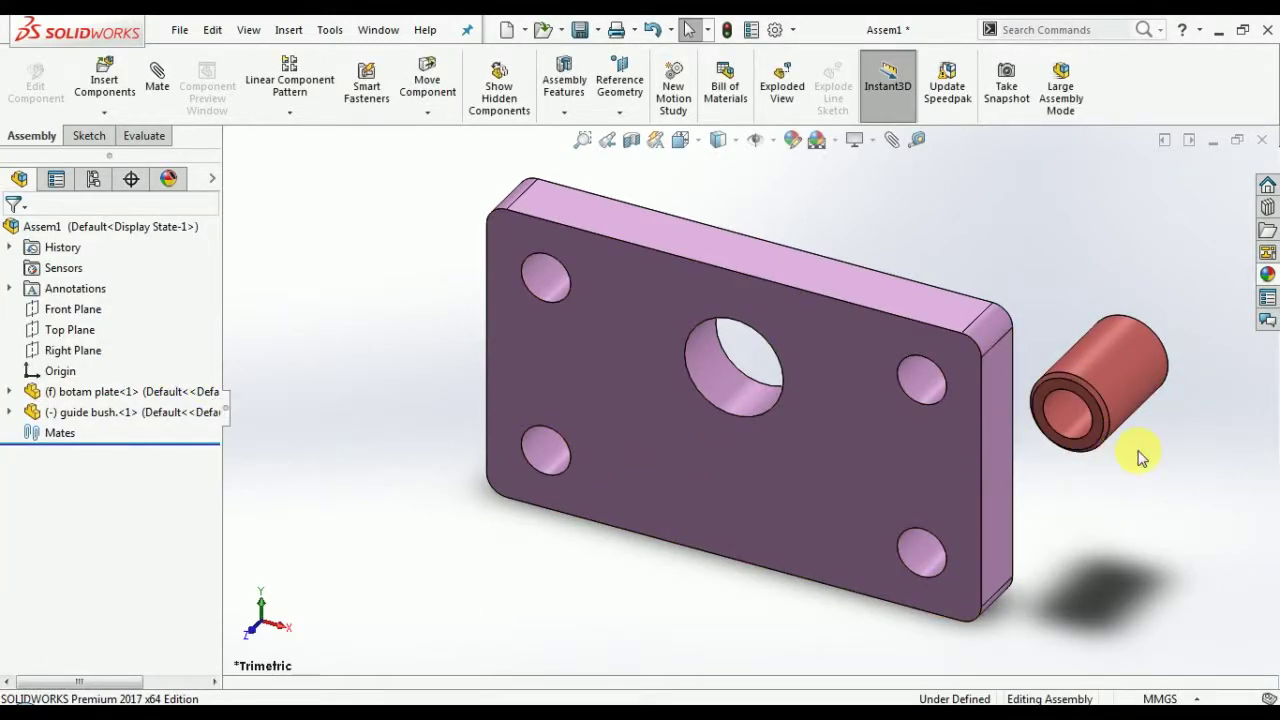
click(1070, 415)
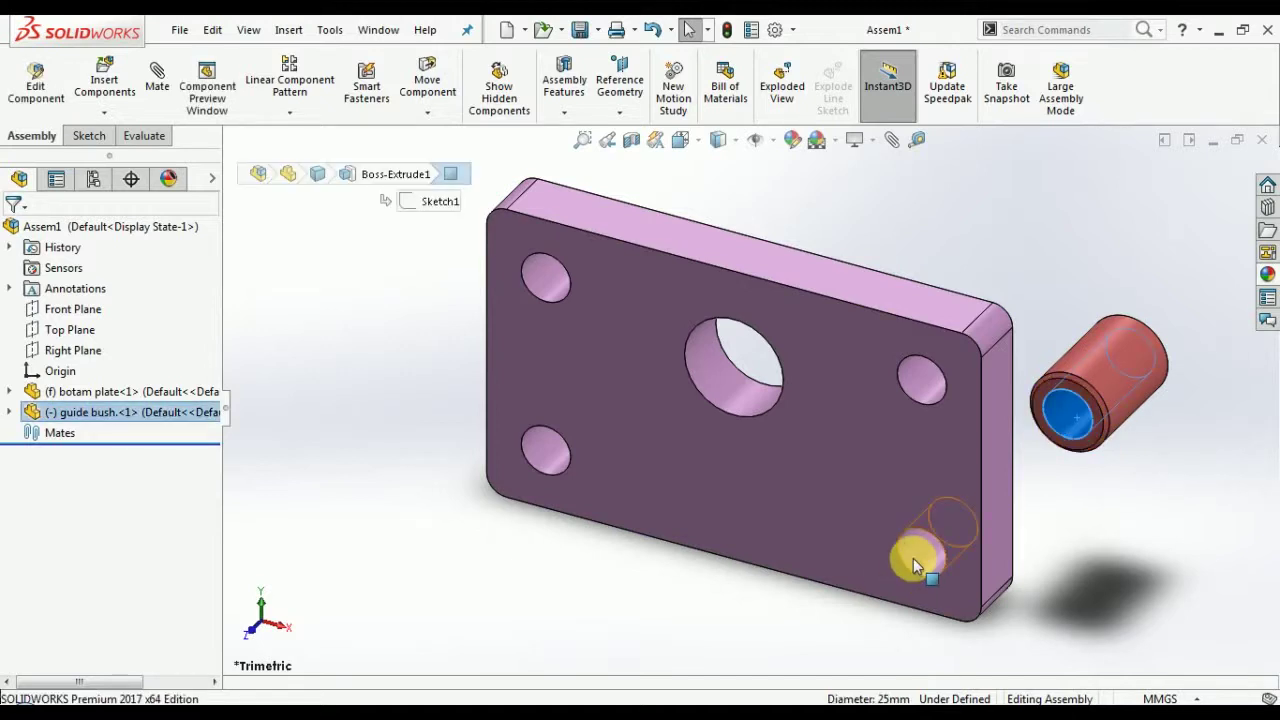
ctrl+click(913, 558)
click(1034, 543)
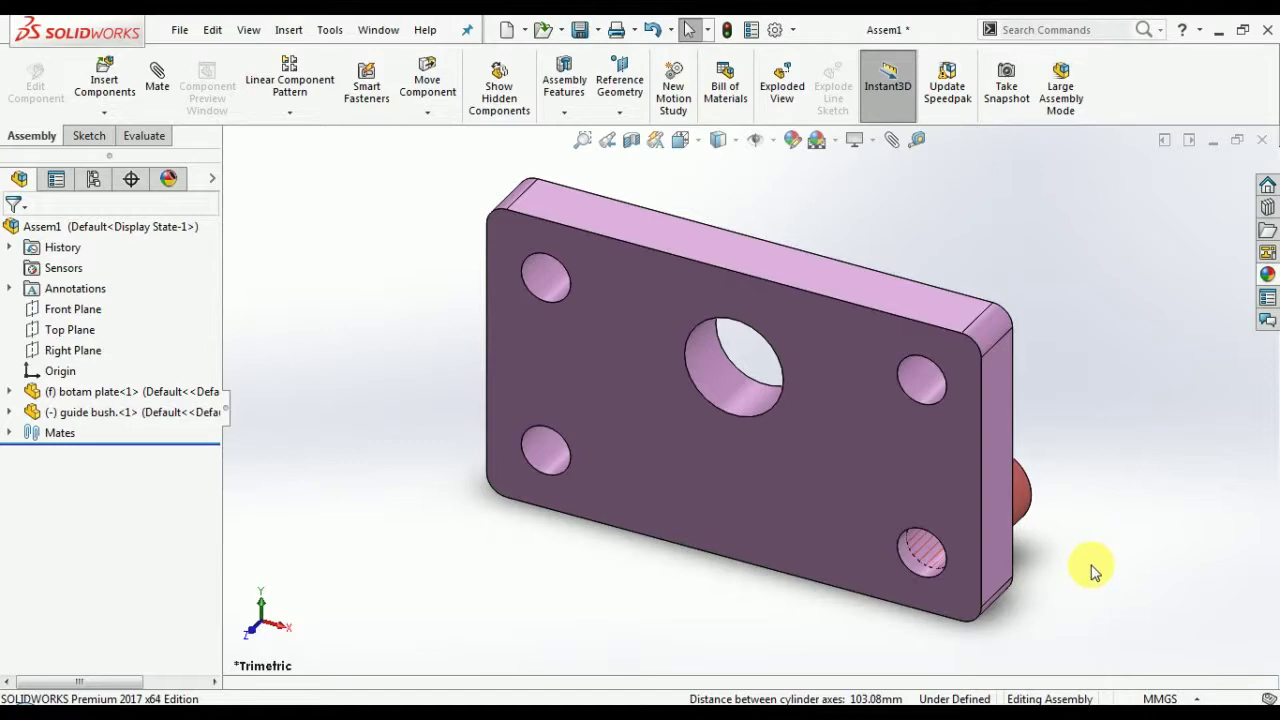
Pull the guide bush clear of the plate along its axis and mate its end face coincident with the plate's facing large face.
middle_drag(1090, 566, 833, 428)
drag(584, 447, 586, 369)
click(588, 400)
middle_drag(588, 400, 586, 223)
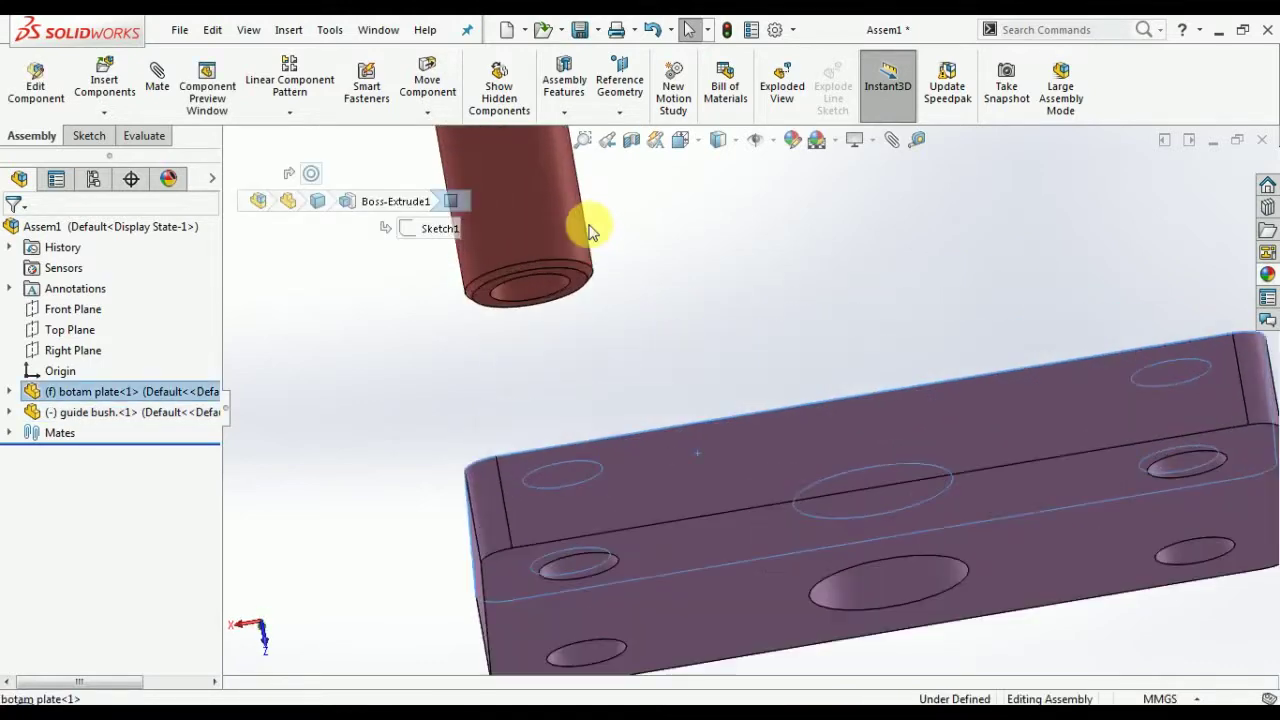
ctrl+click(585, 305)
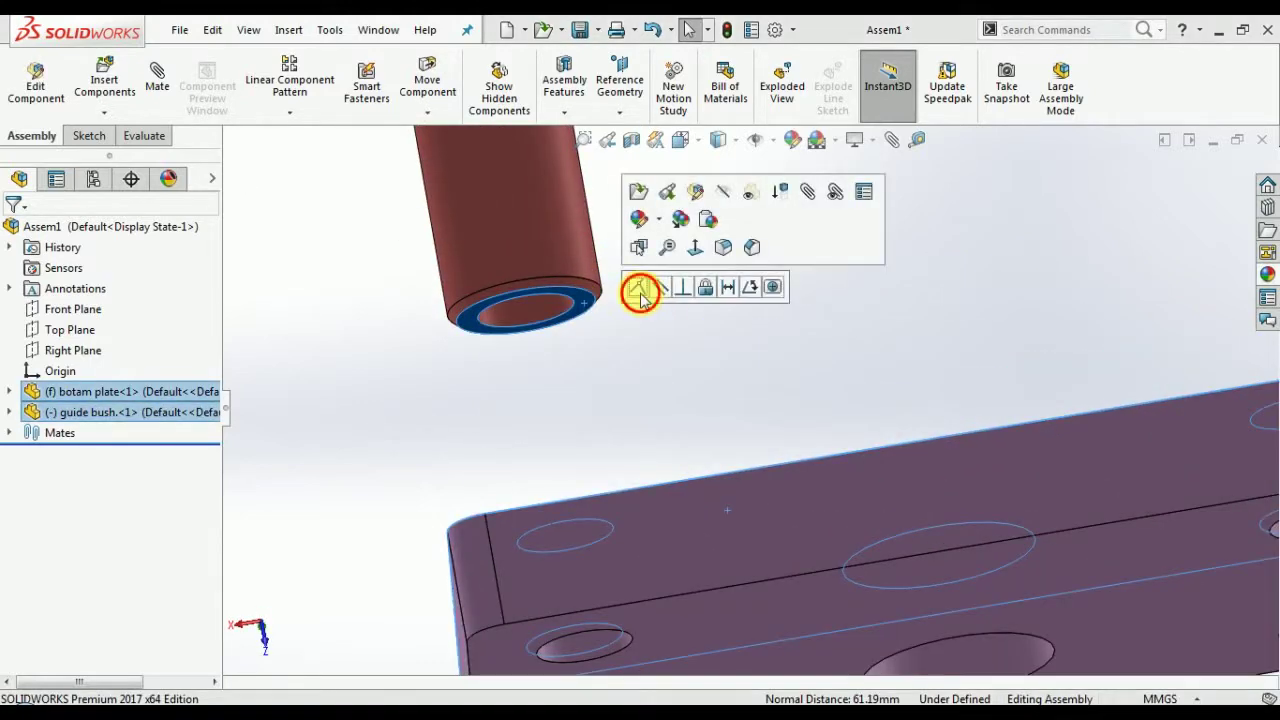
click(640, 297)
scroll(697, 369, up, 5)
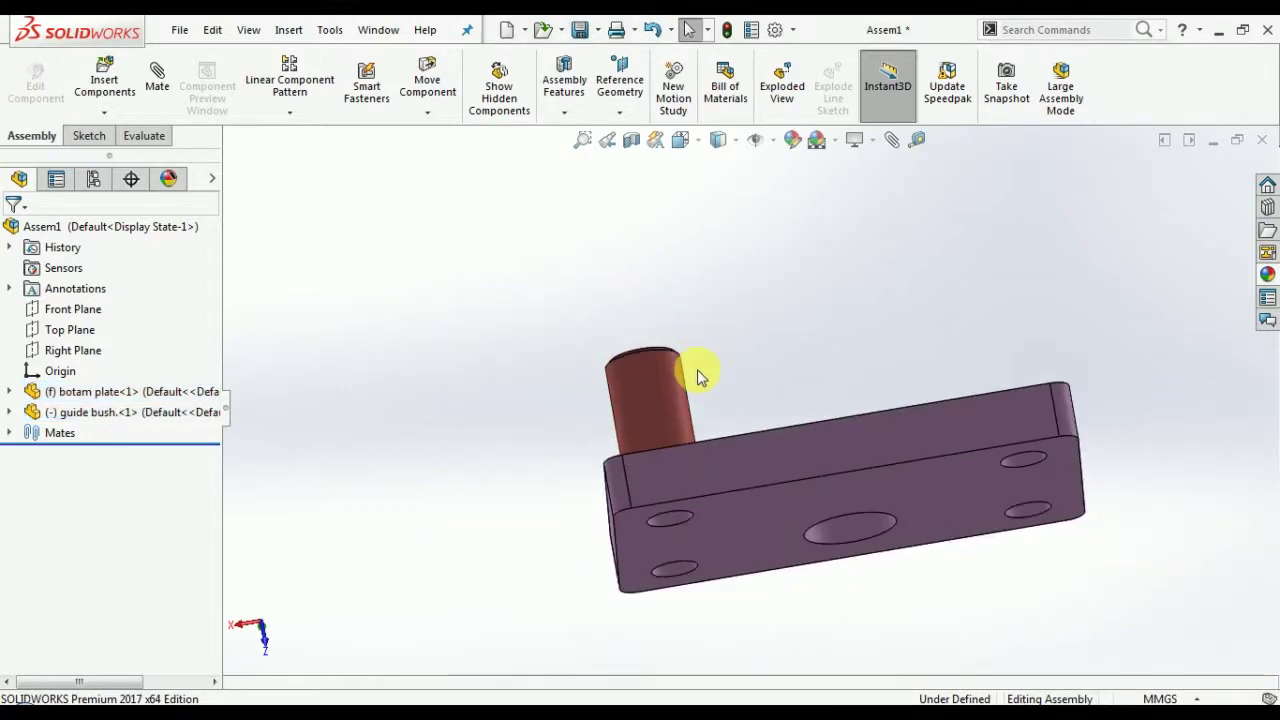
middle_drag(760, 349, 782, 501)
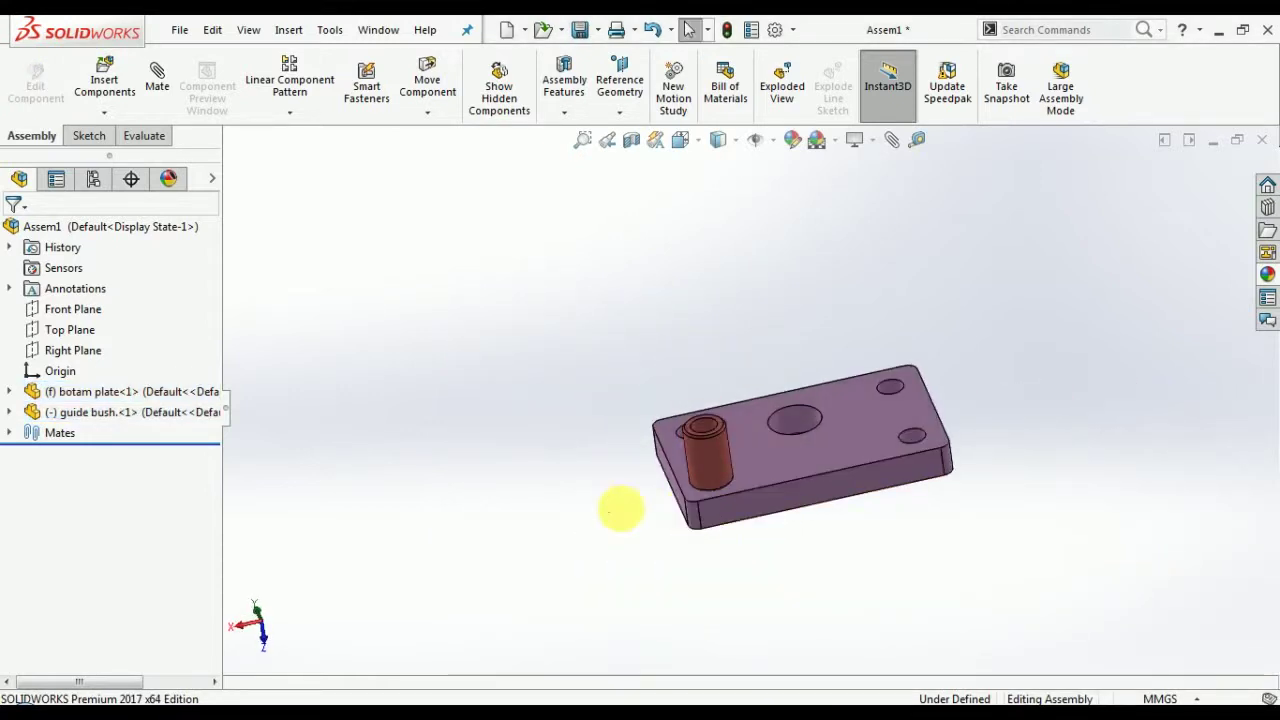
Insert a second guide bush and mate its outer cylindrical face concentric with the corner hole beside the first bush.
click(108, 115)
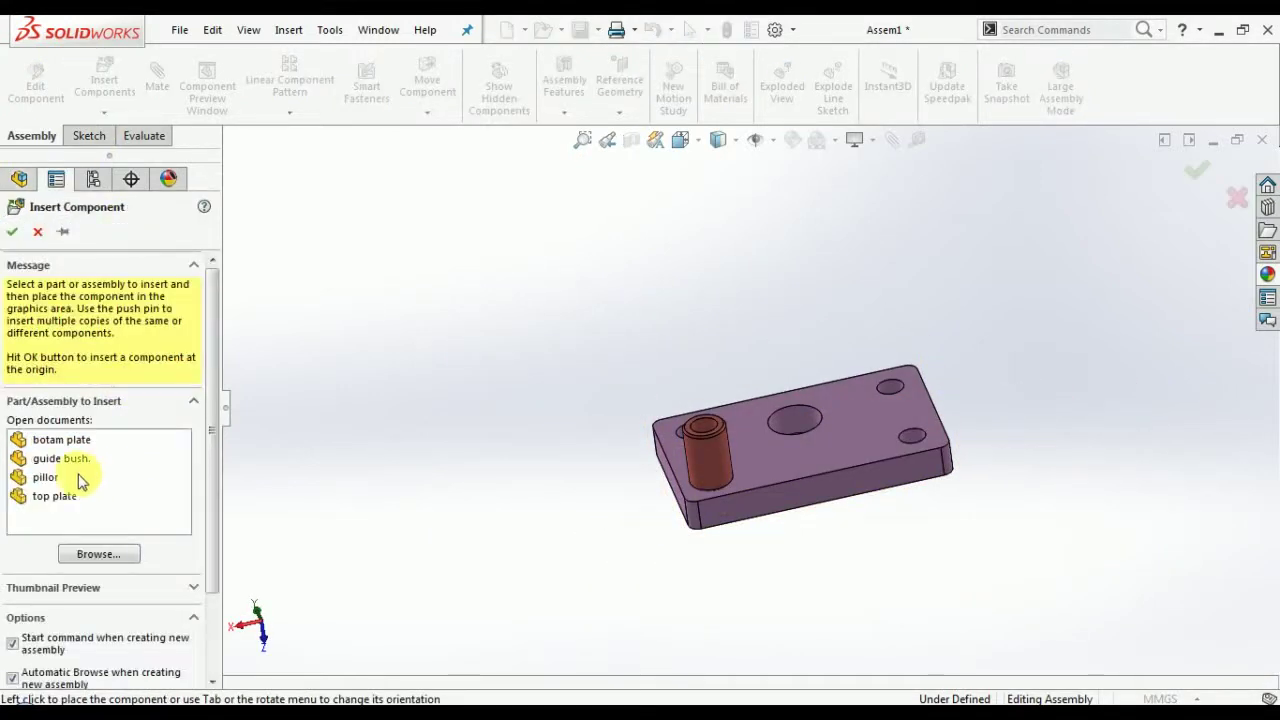
click(100, 458)
click(671, 349)
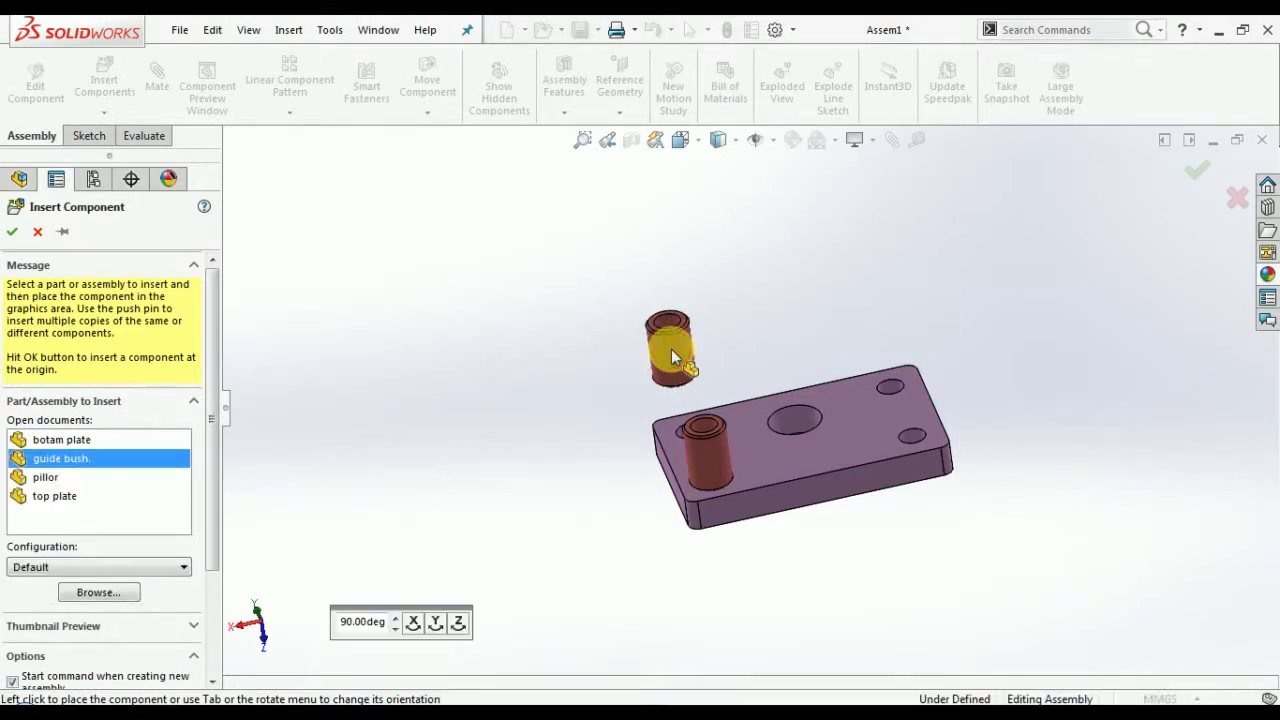
click(677, 358)
middle_drag(678, 405, 695, 430)
ctrl+click(700, 400)
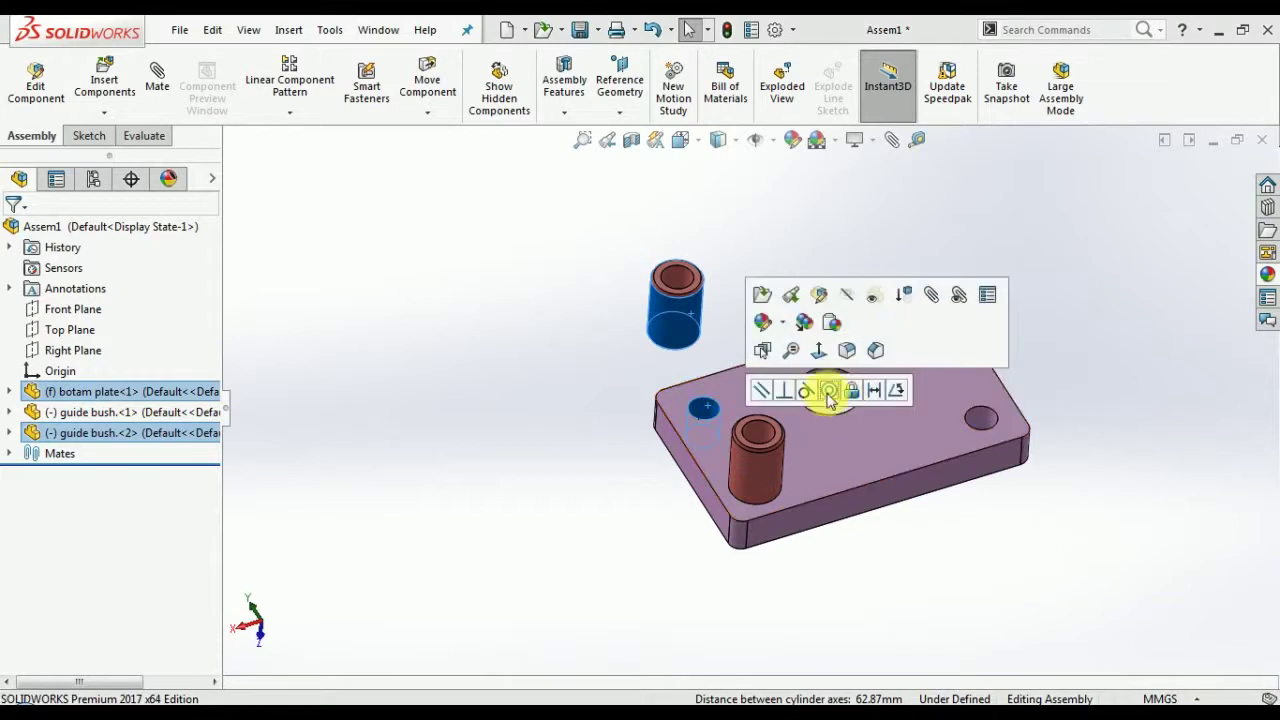
click(828, 389)
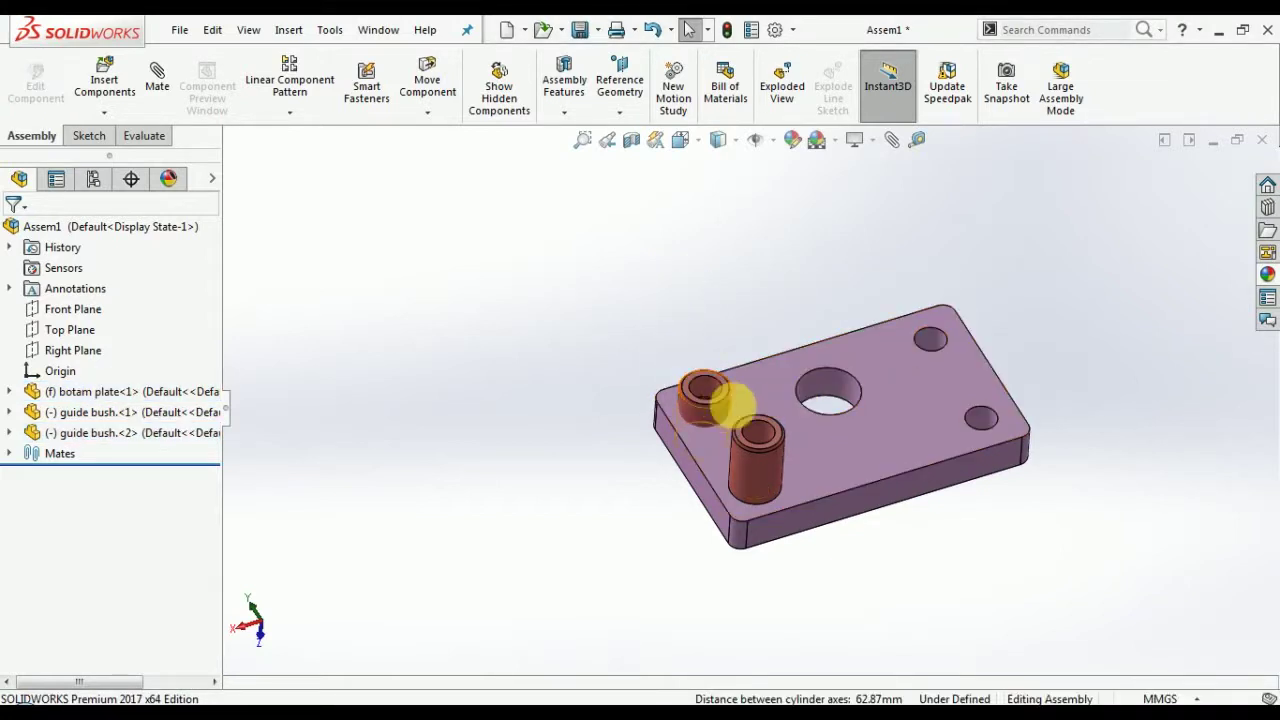
Mate the second guide bush's lower end face coincident with the botam plate's top face.
click(688, 445)
middle_drag(686, 449, 716, 425)
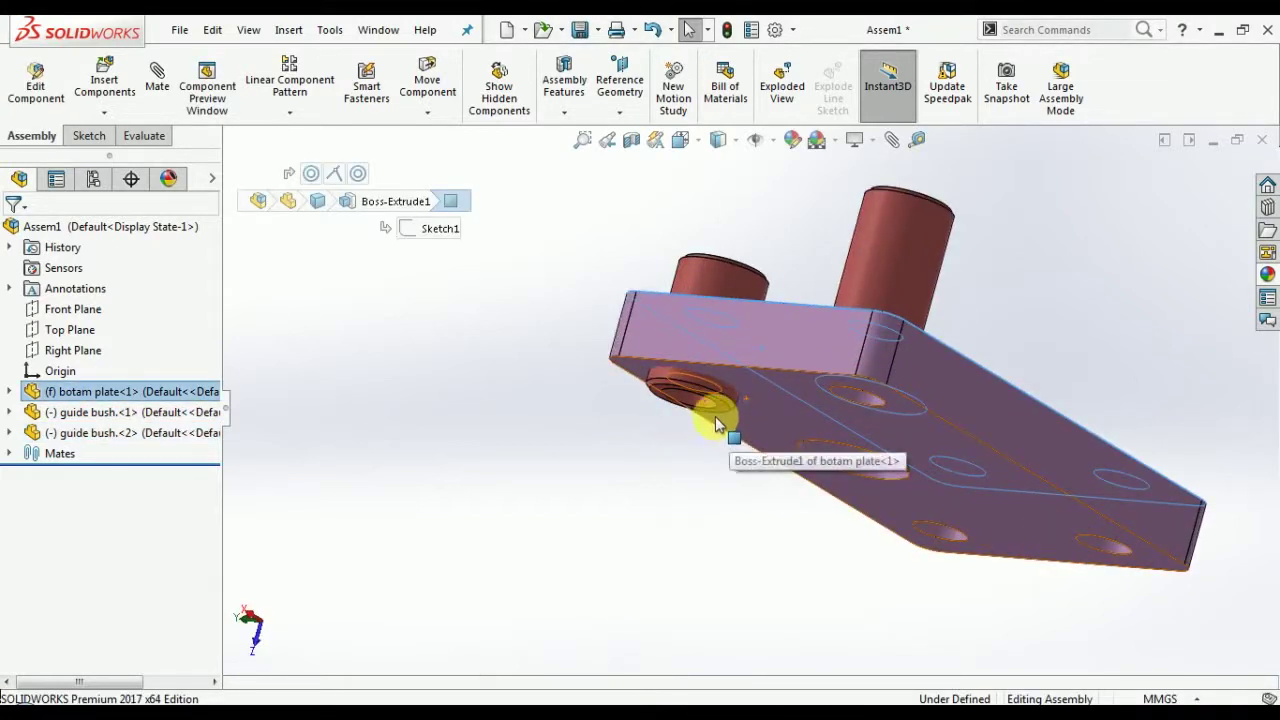
ctrl+click(724, 413)
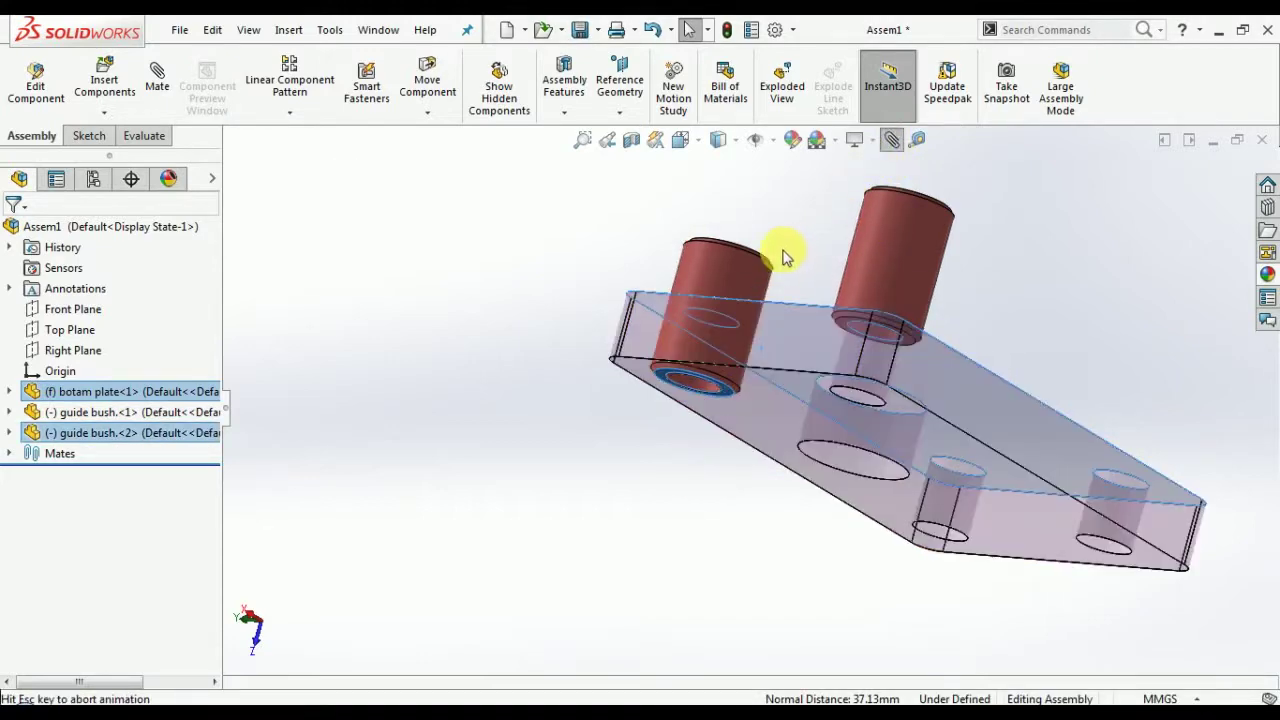
click(996, 228)
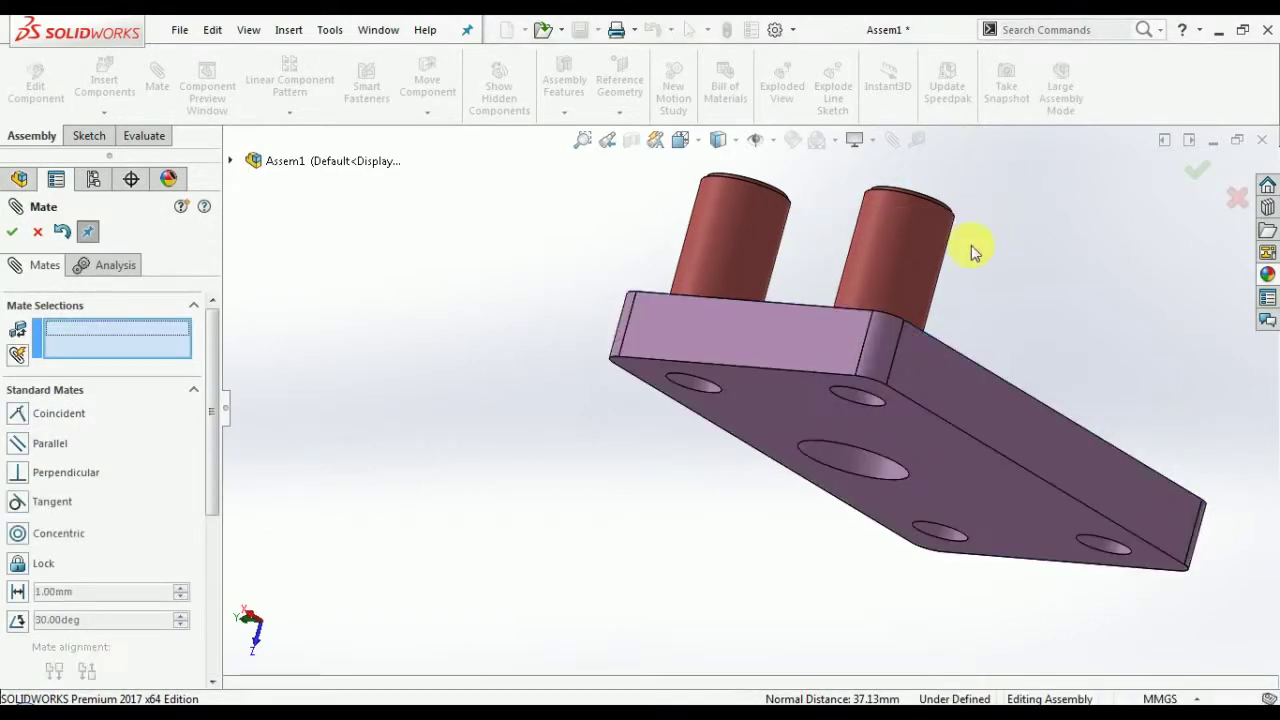
middle_drag(640, 340, 430, 400)
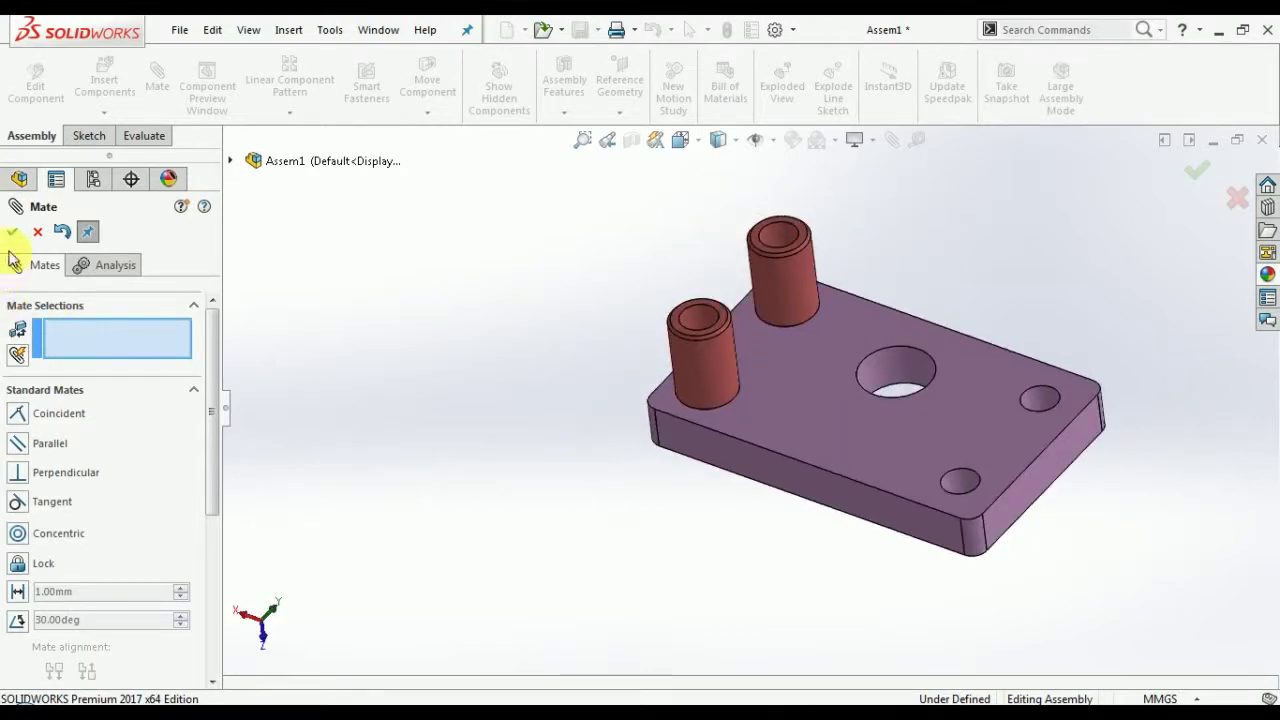
key(Escape)
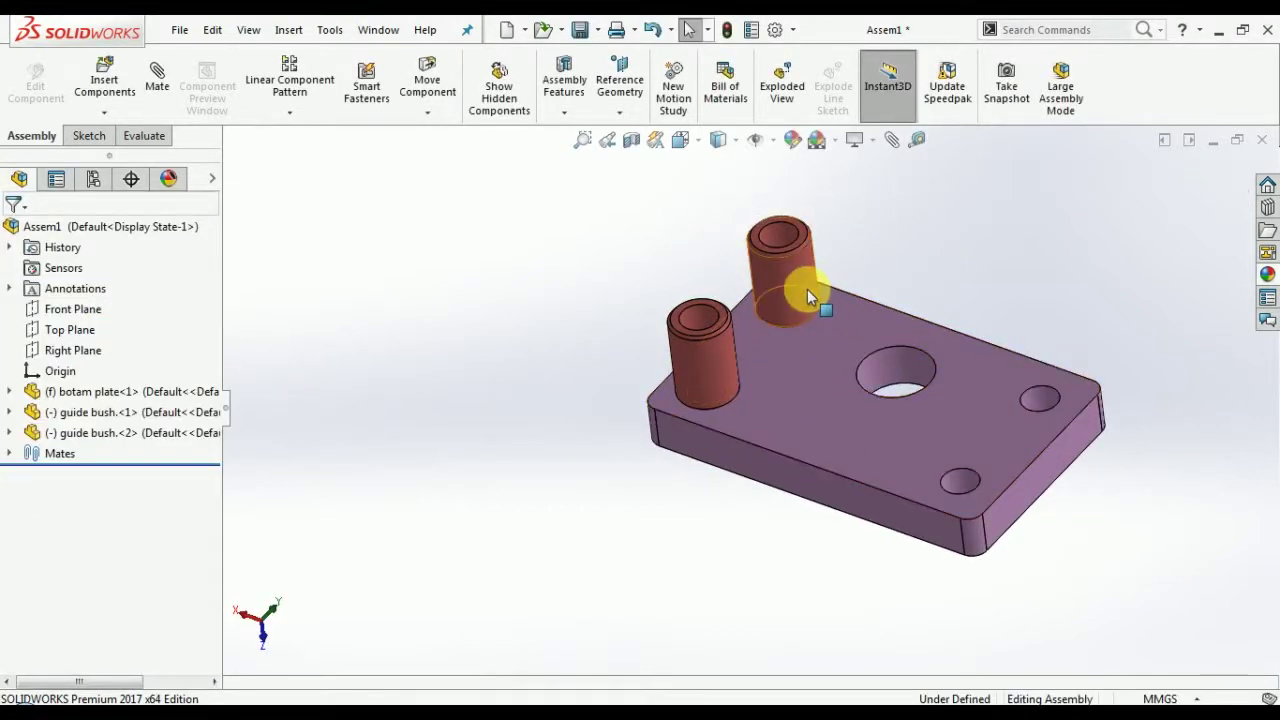
Copy a seated guide bush to create a third one above the plate, and try to mate it with a free corner hole.
drag(805, 289, 962, 290)
scroll(1014, 409, down, 3)
ctrl+click(1013, 411)
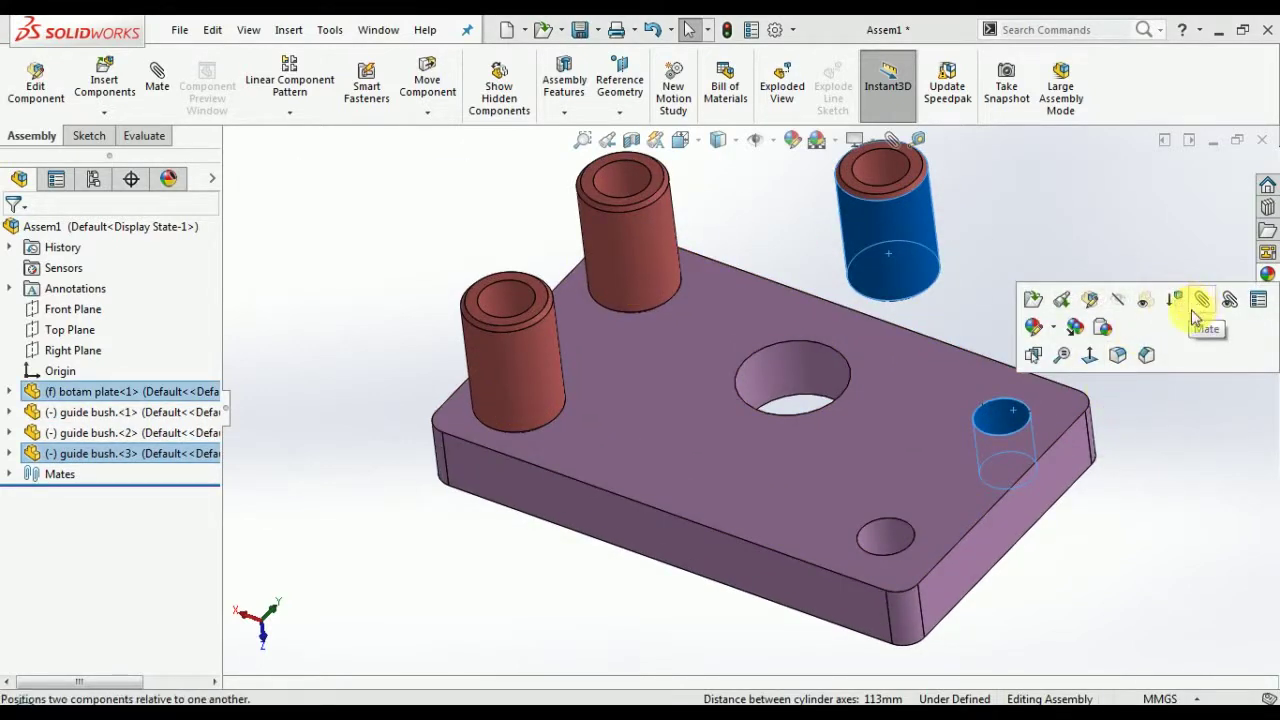
click(1223, 434)
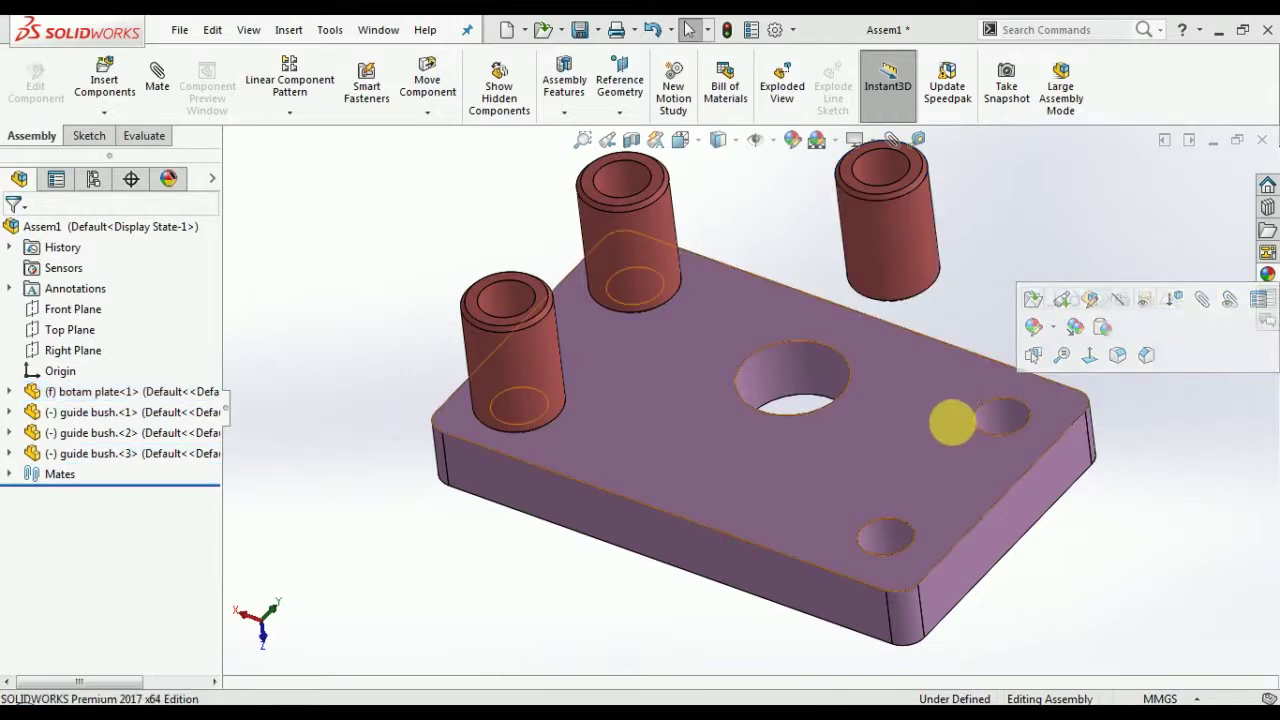